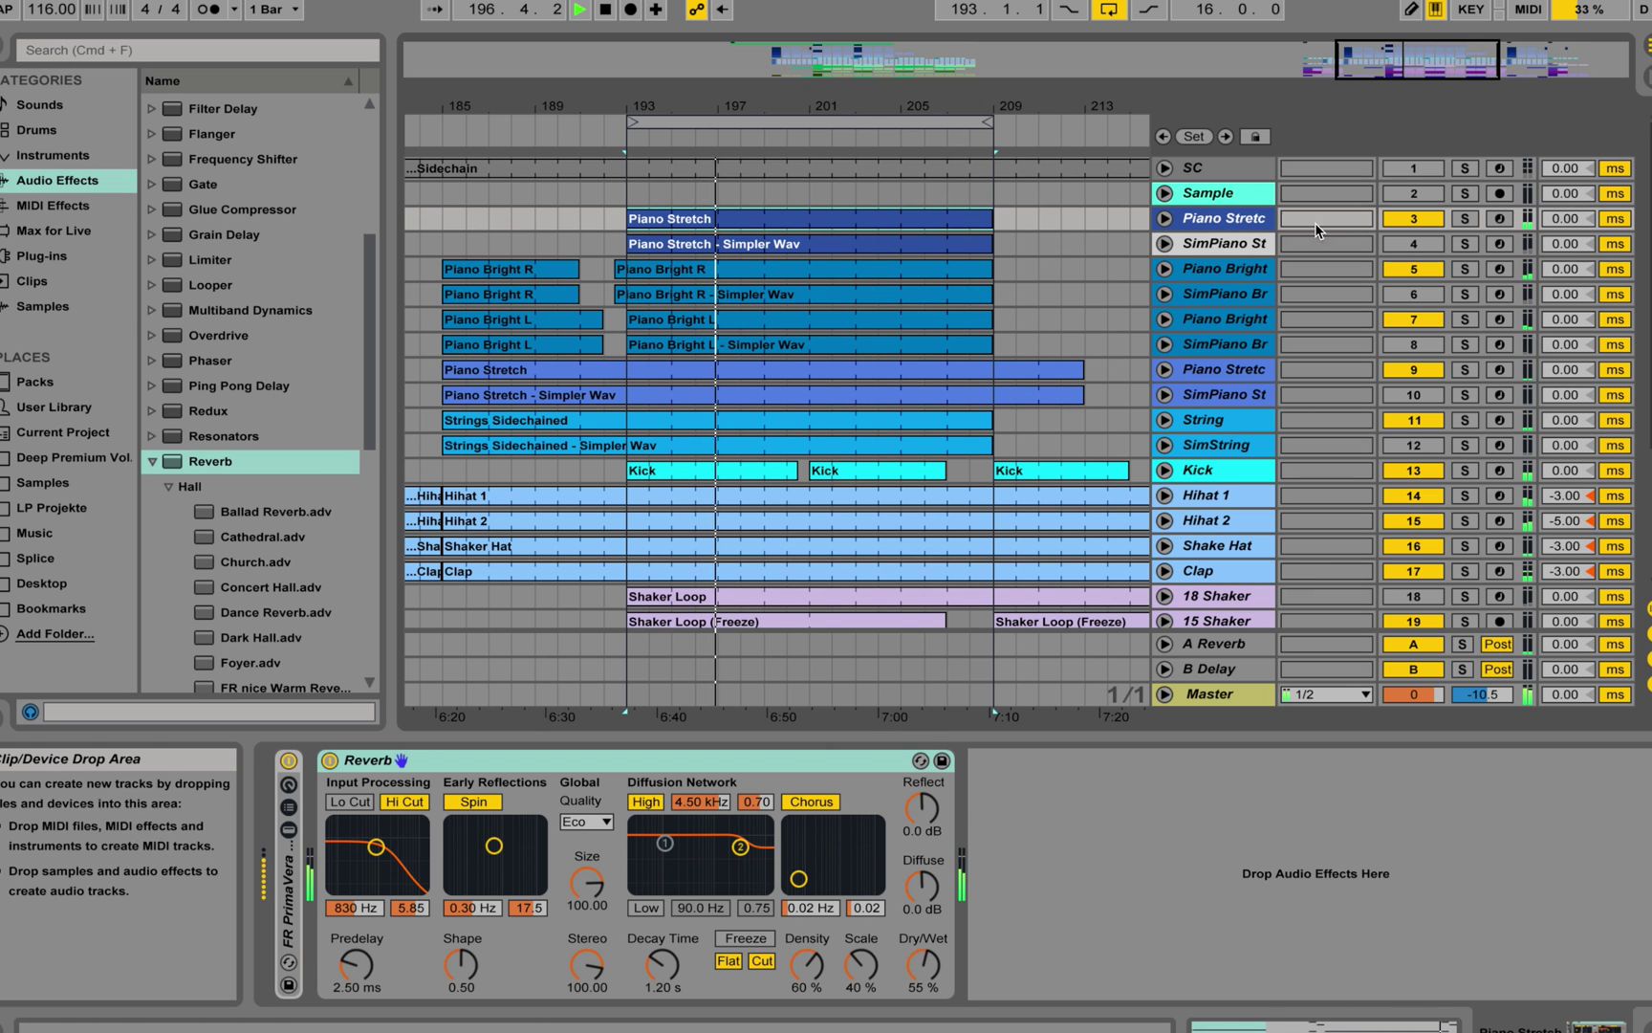
Step: Solo Piano Stretch, unfold the FR PrimaVera Piano rack, and select notes around bars 1.4–2
left_click(1464, 218)
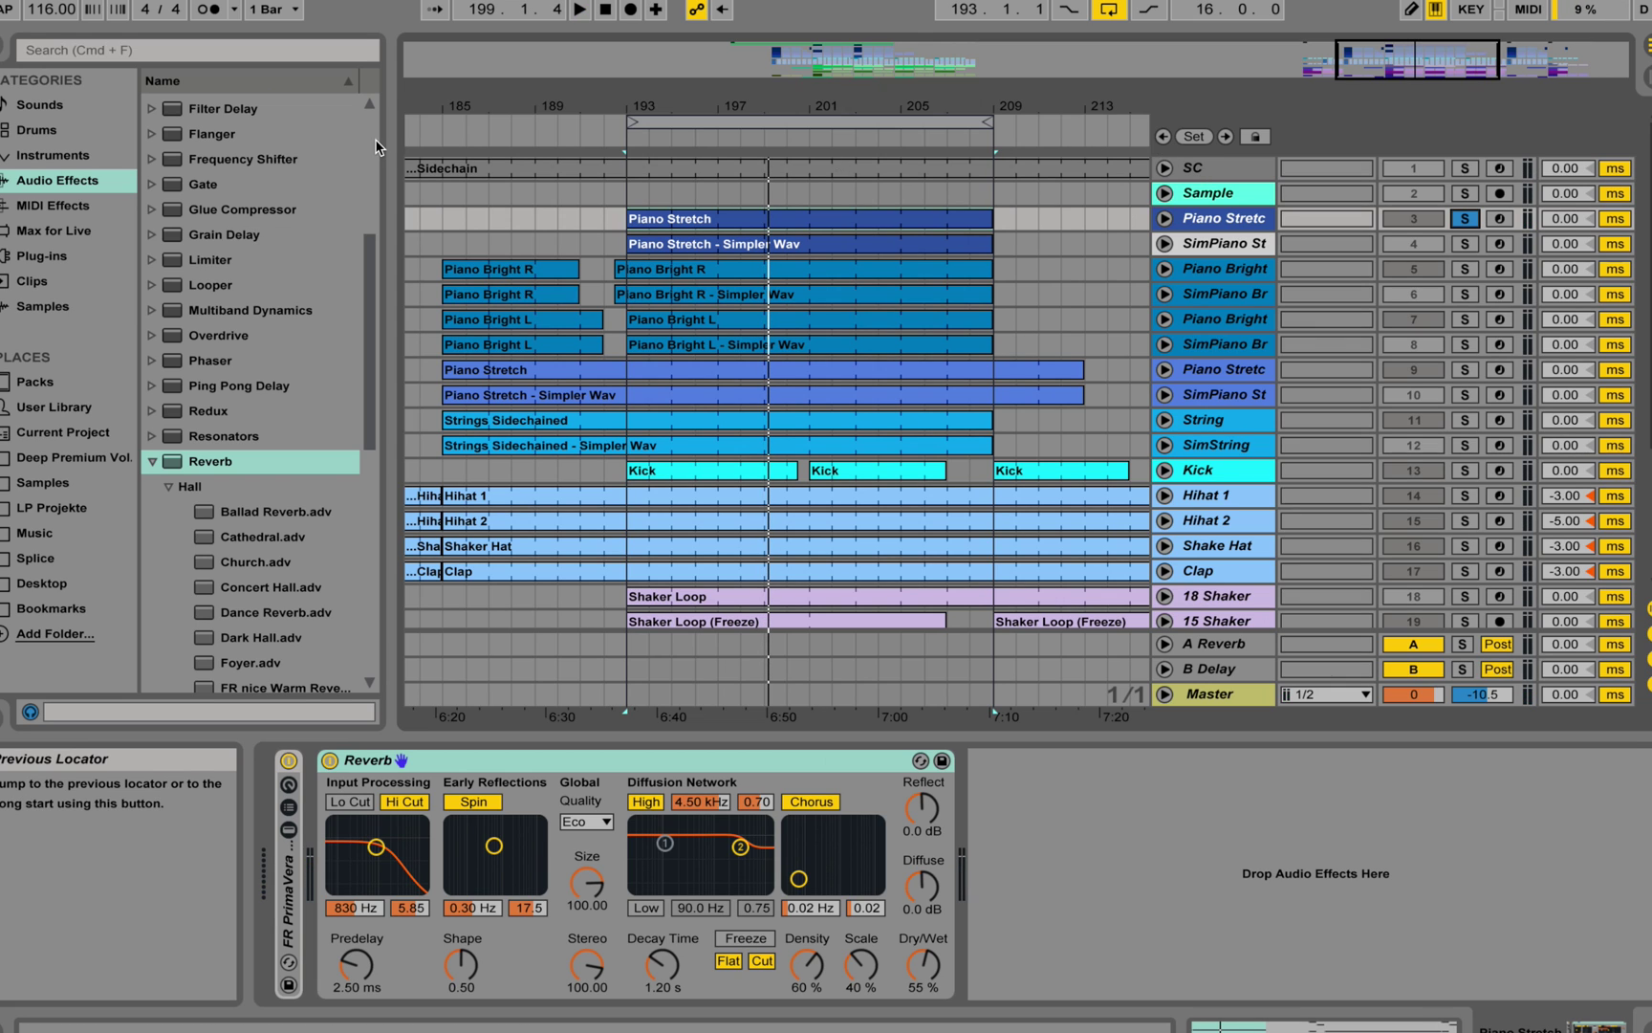
double_click(290, 899)
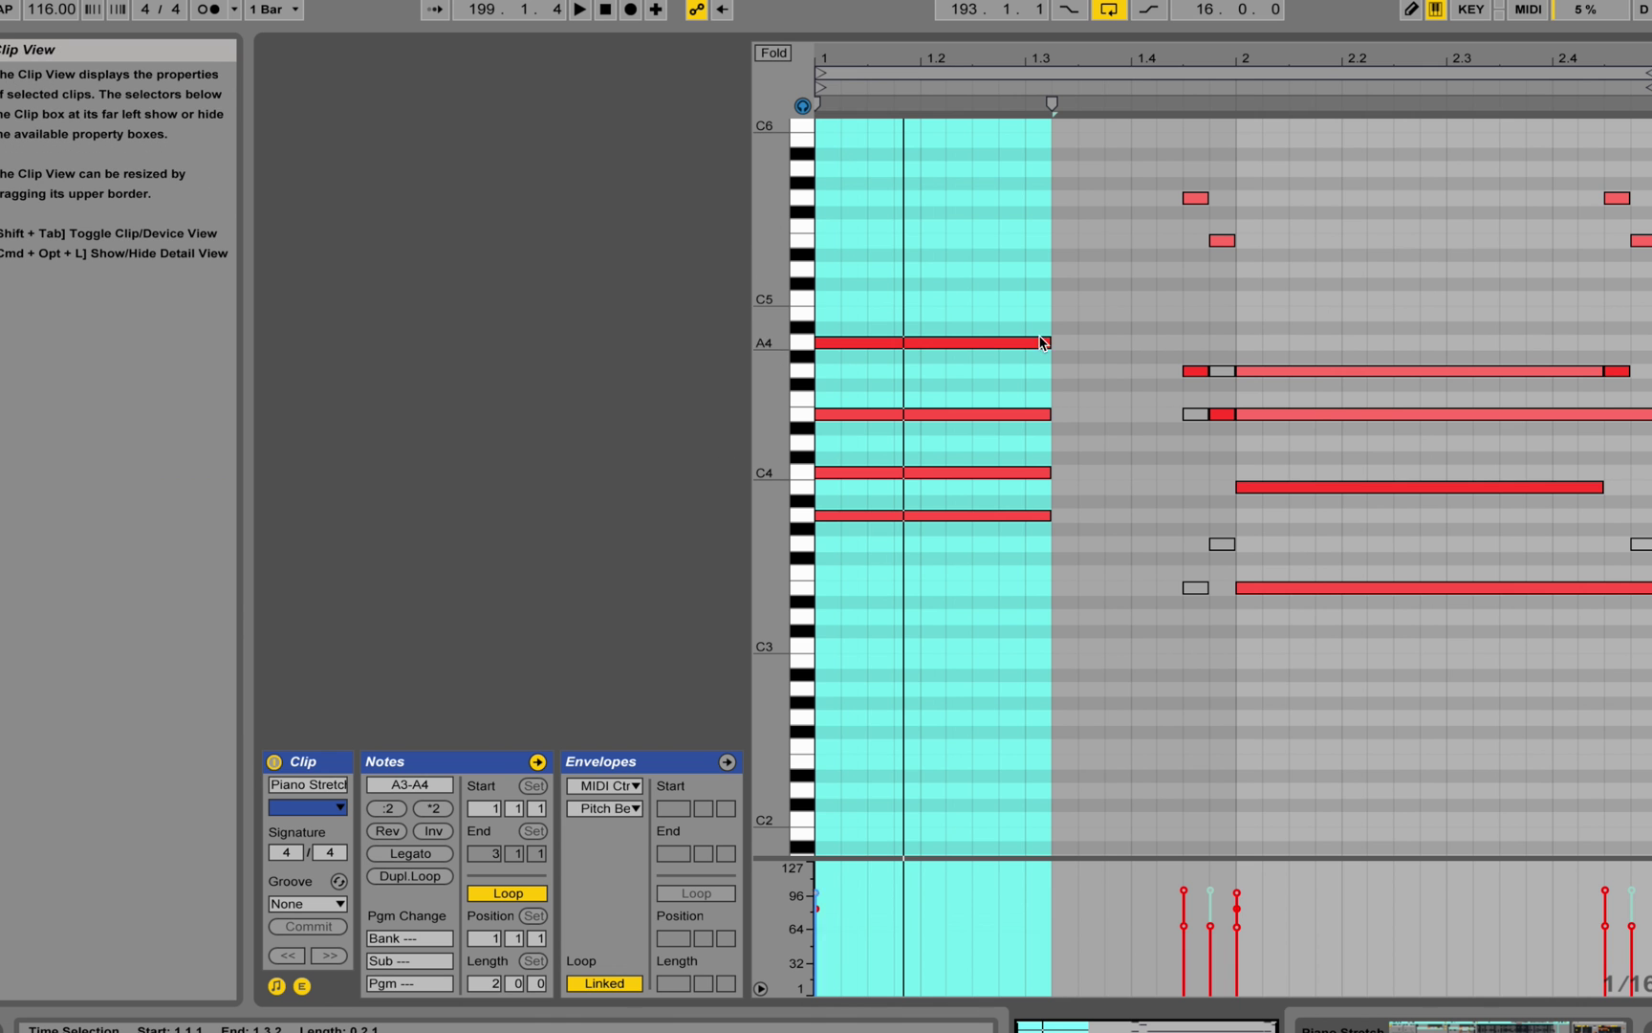
left_click_drag(956, 259, 982, 594)
left_click_drag(1121, 185, 1307, 679)
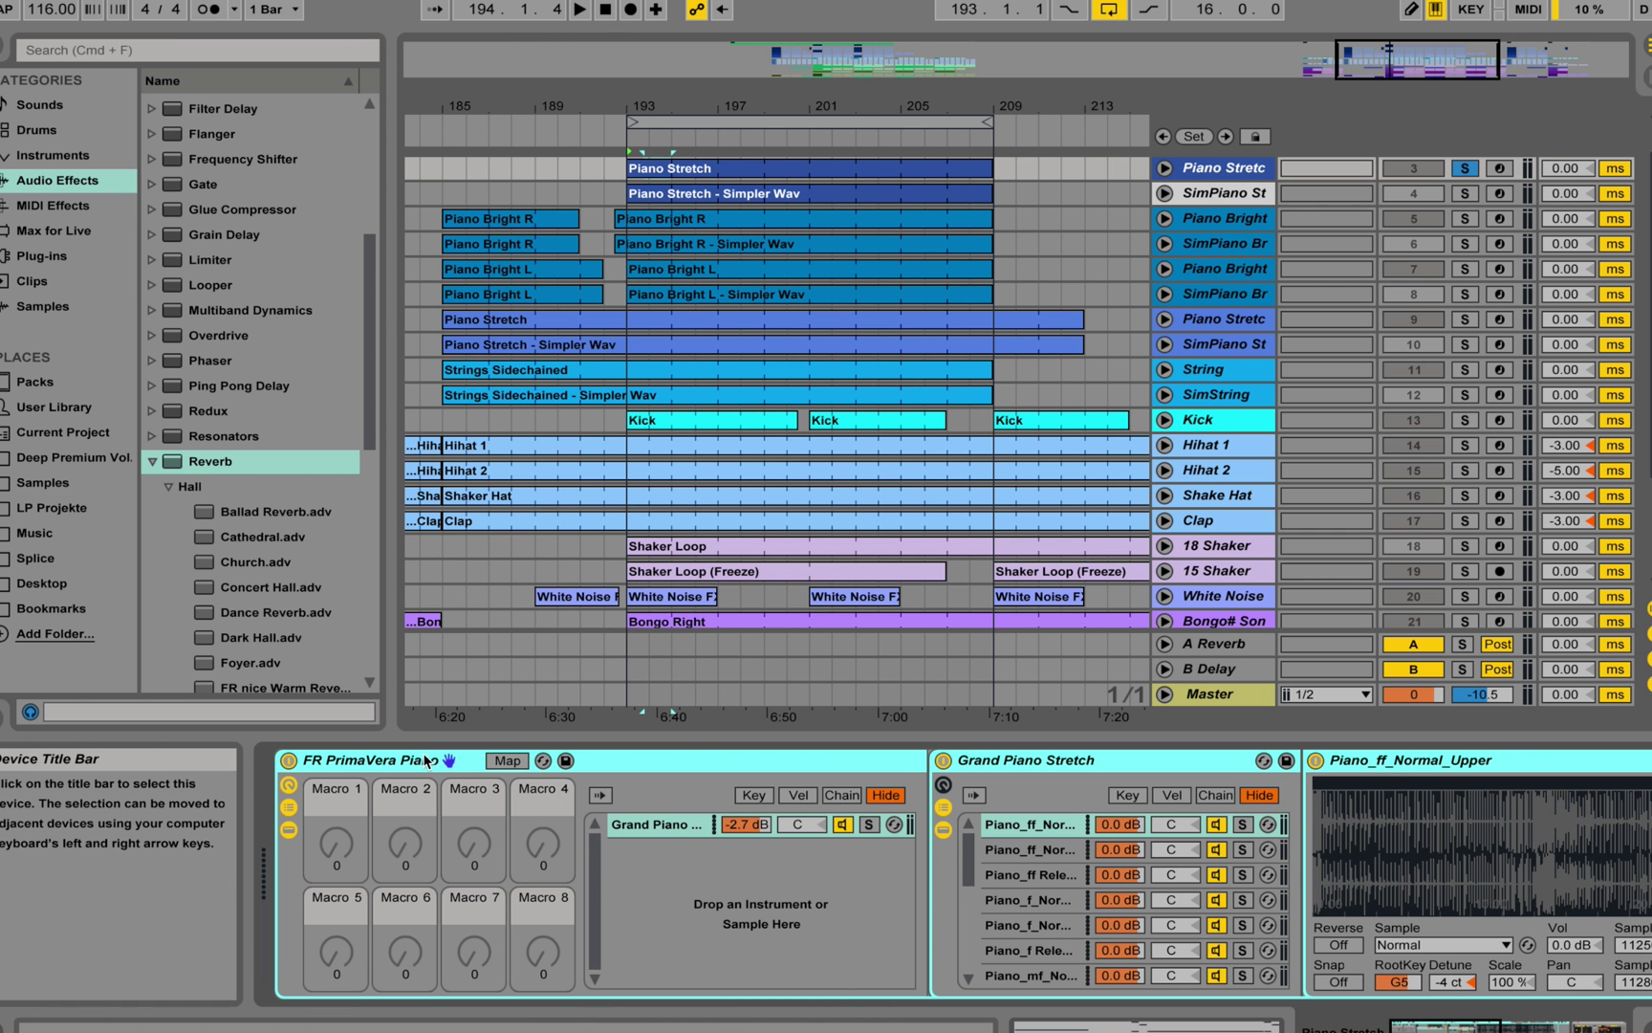
Step: Fold the piano rack to reveal the Reverb and expand the Piano Stretch track's notes
double_click(421, 755)
scroll(1264, 223, "up", 1)
scroll(1264, 222, "up", 1)
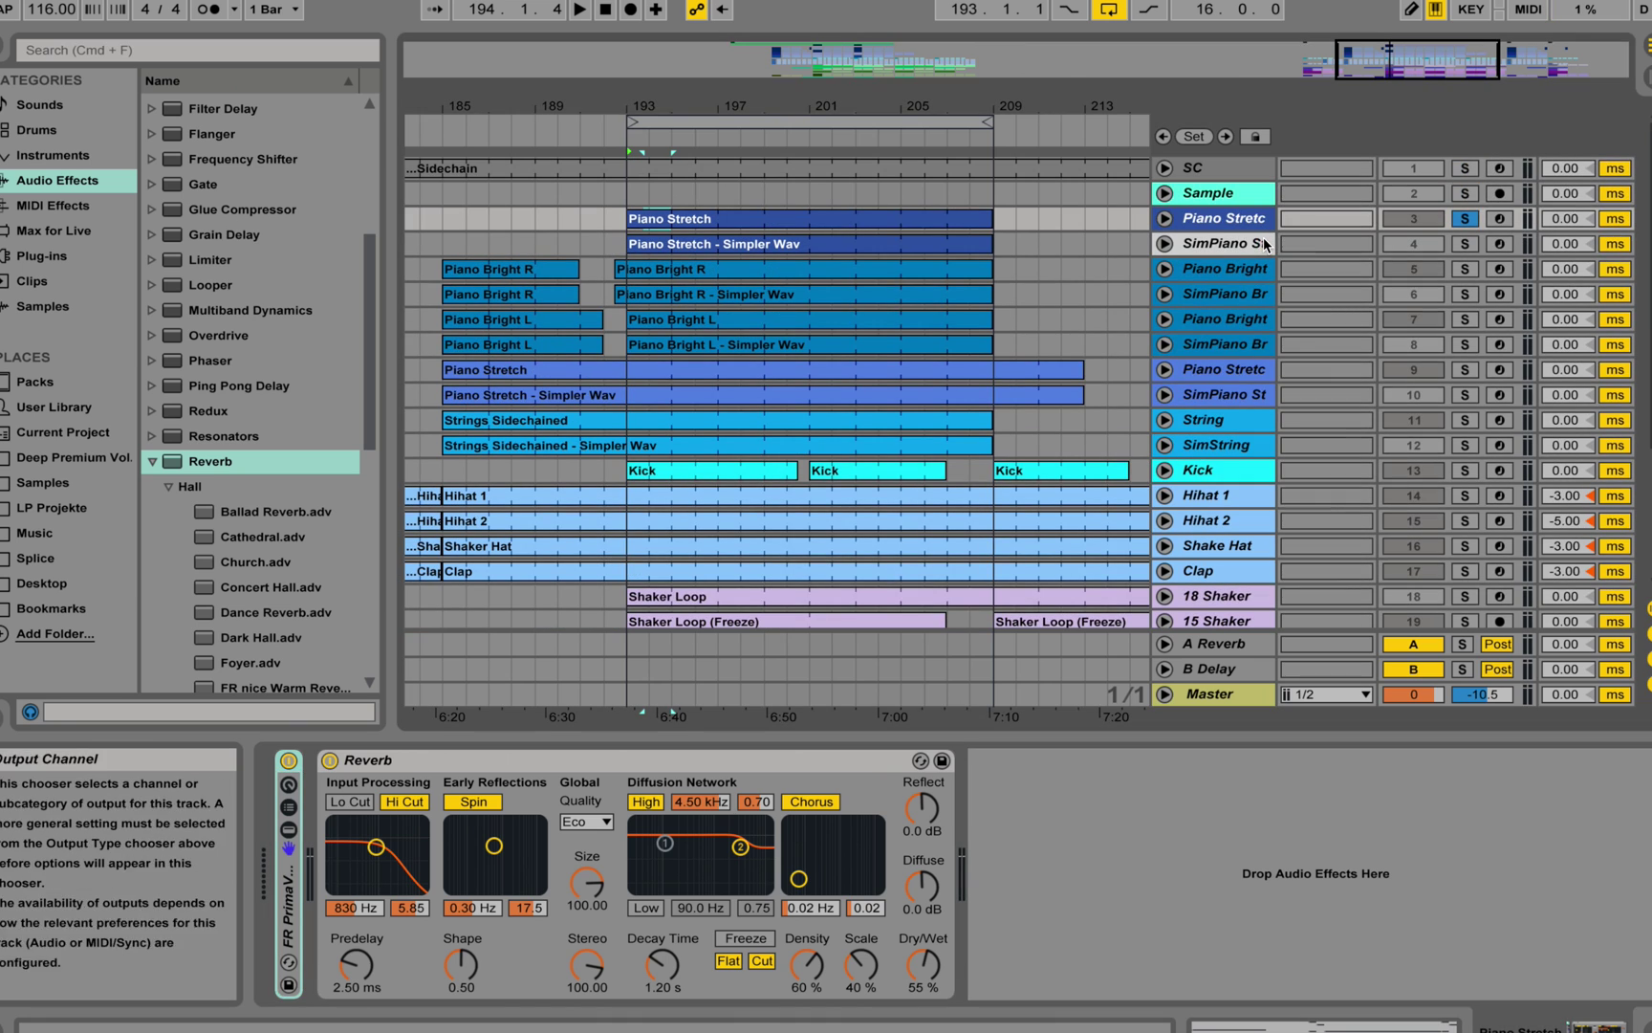
key("Right")
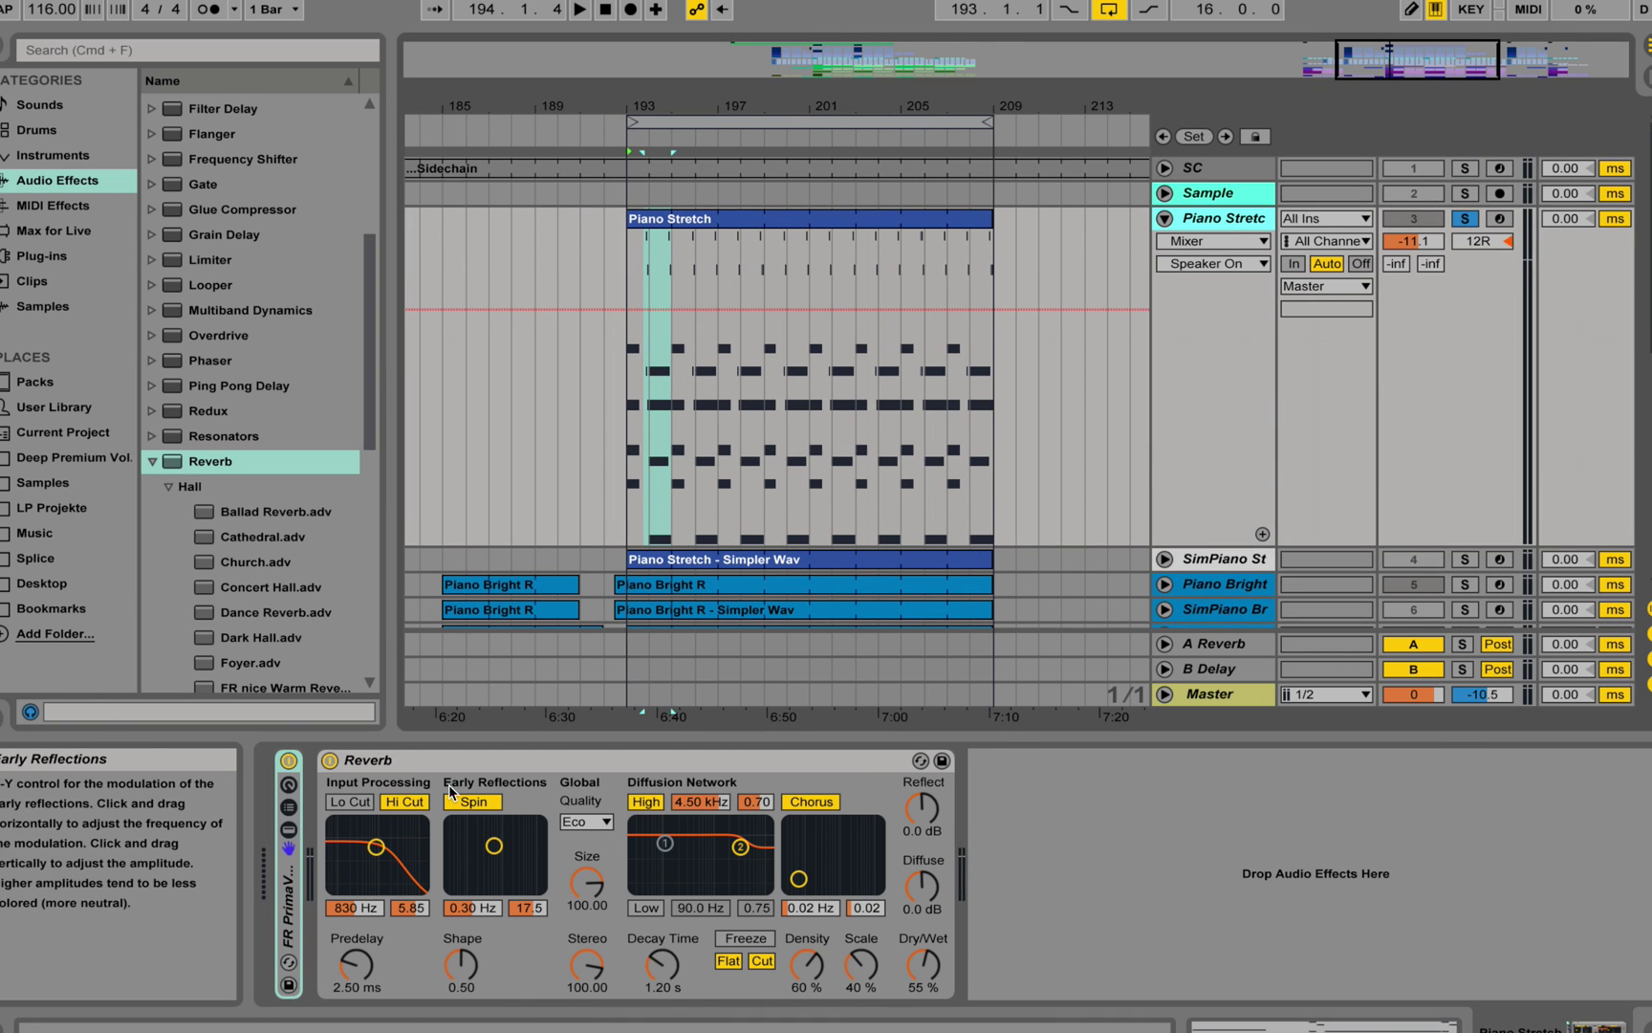
Step: Select the Reverb device and collapse the Reverb presets folder under Audio Effects
left_click(438, 757)
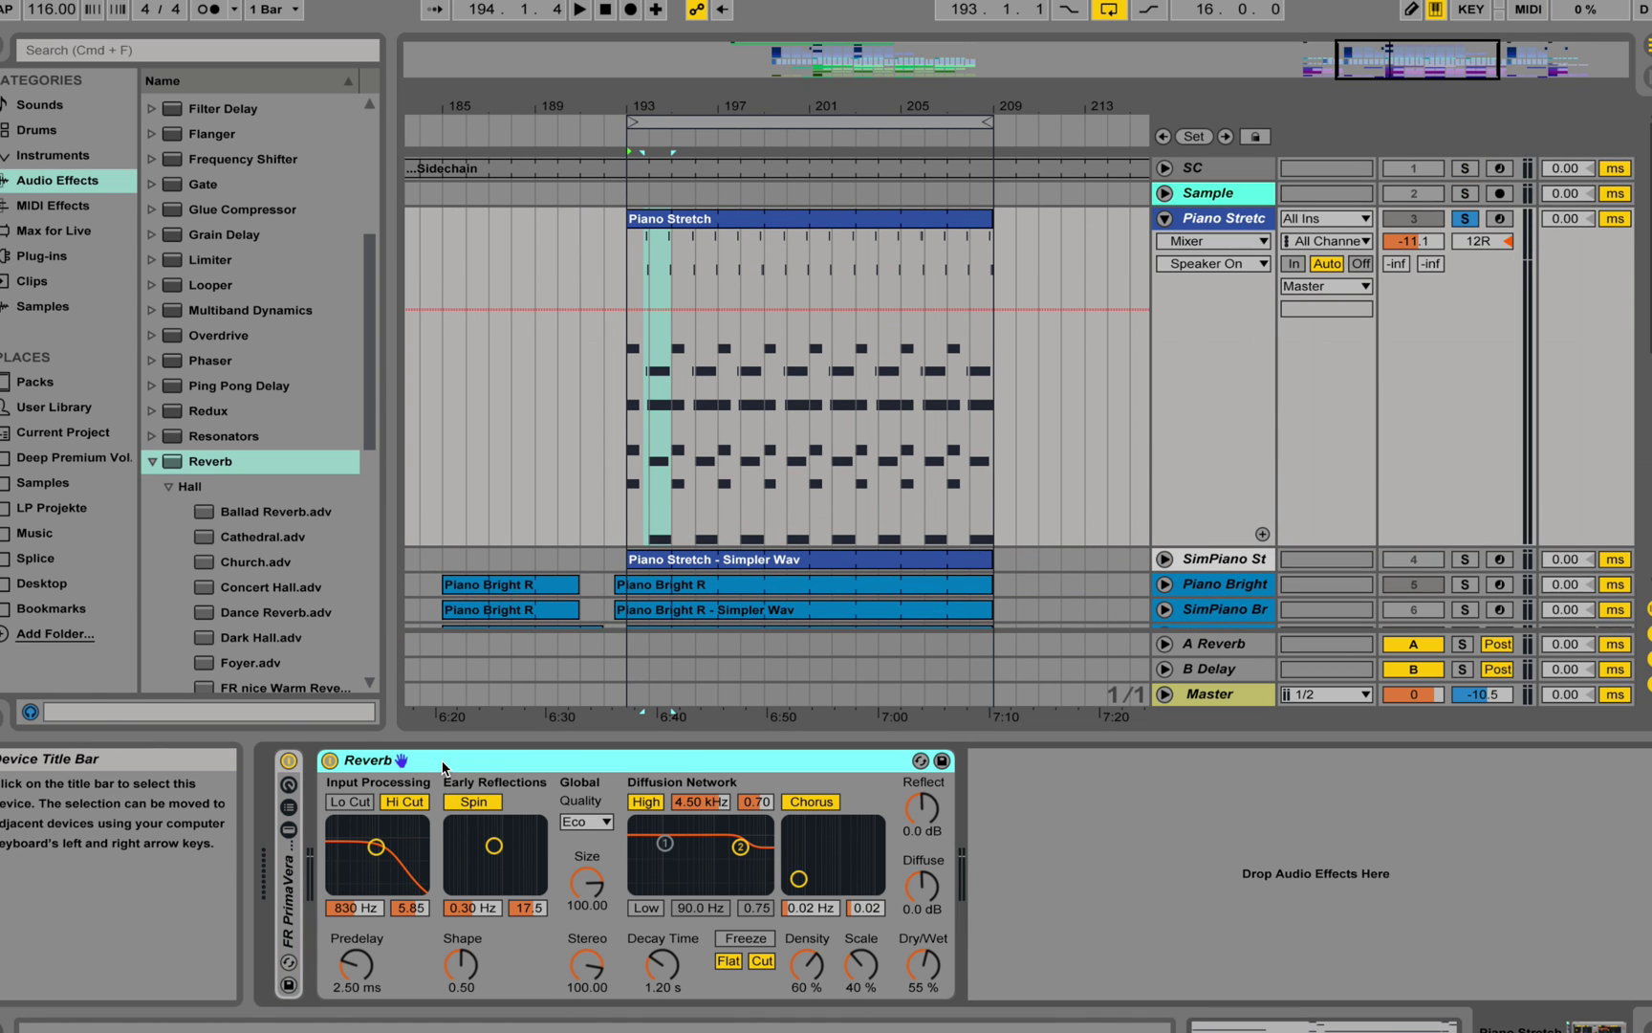
left_click(45, 182)
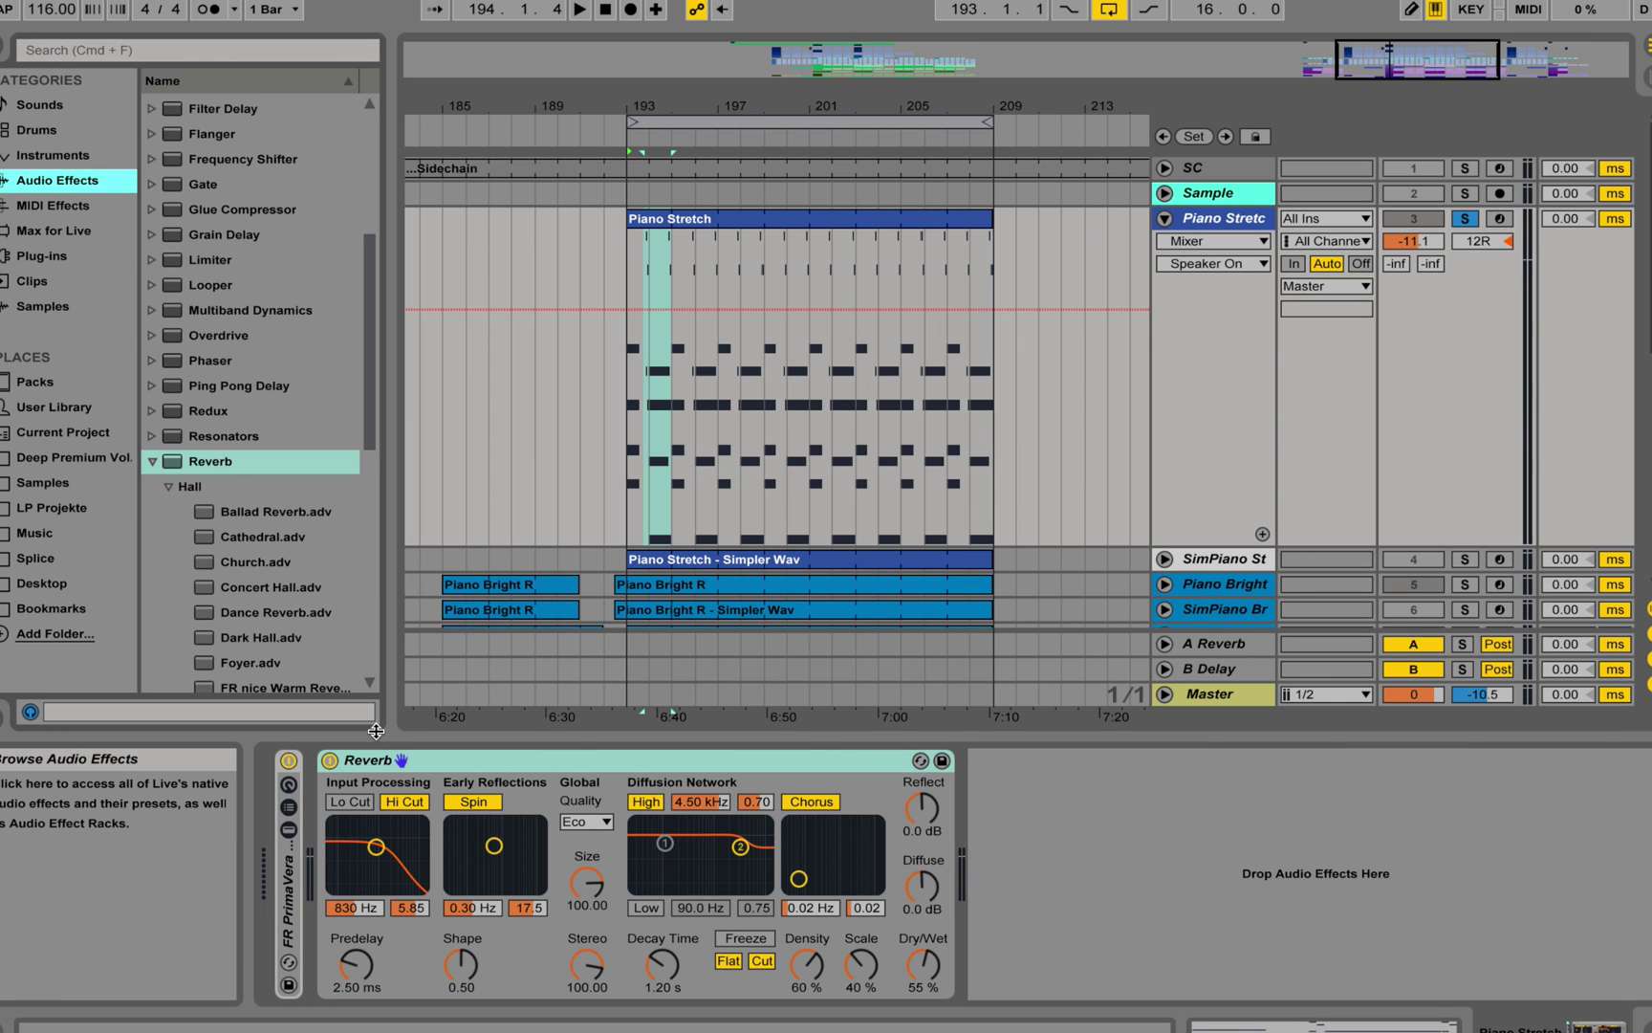
left_click(152, 460)
scroll(184, 387, "up", 2)
scroll(184, 386, "down", 2)
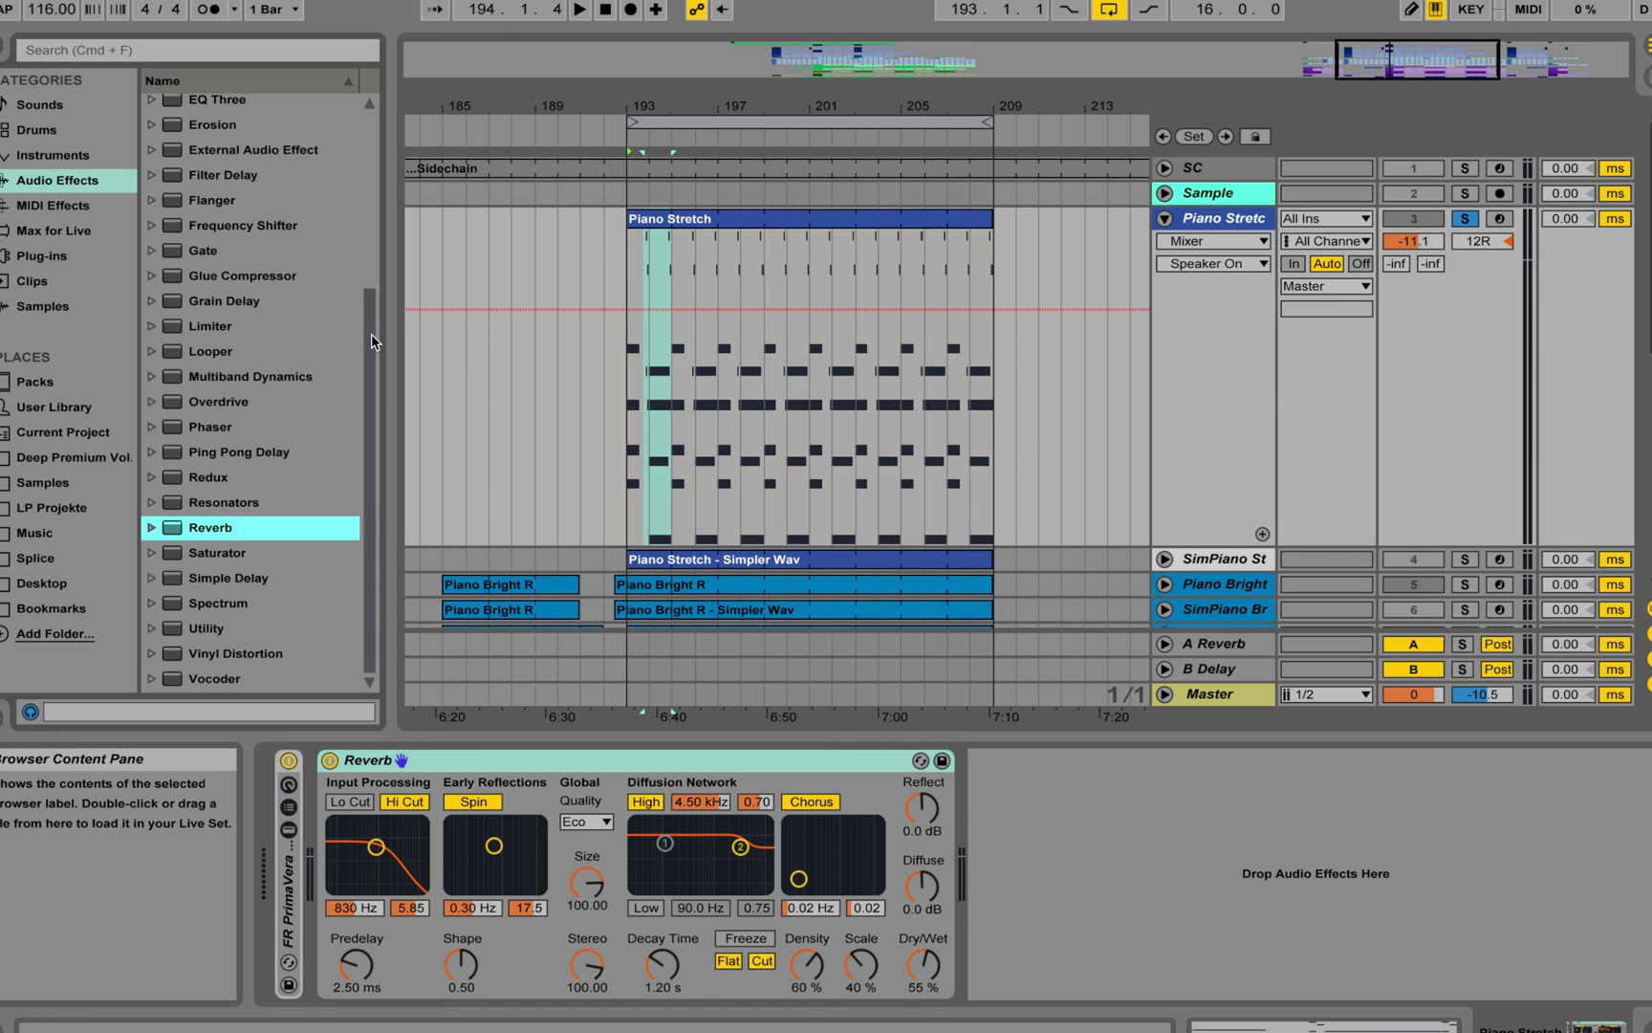
left_click(1218, 218)
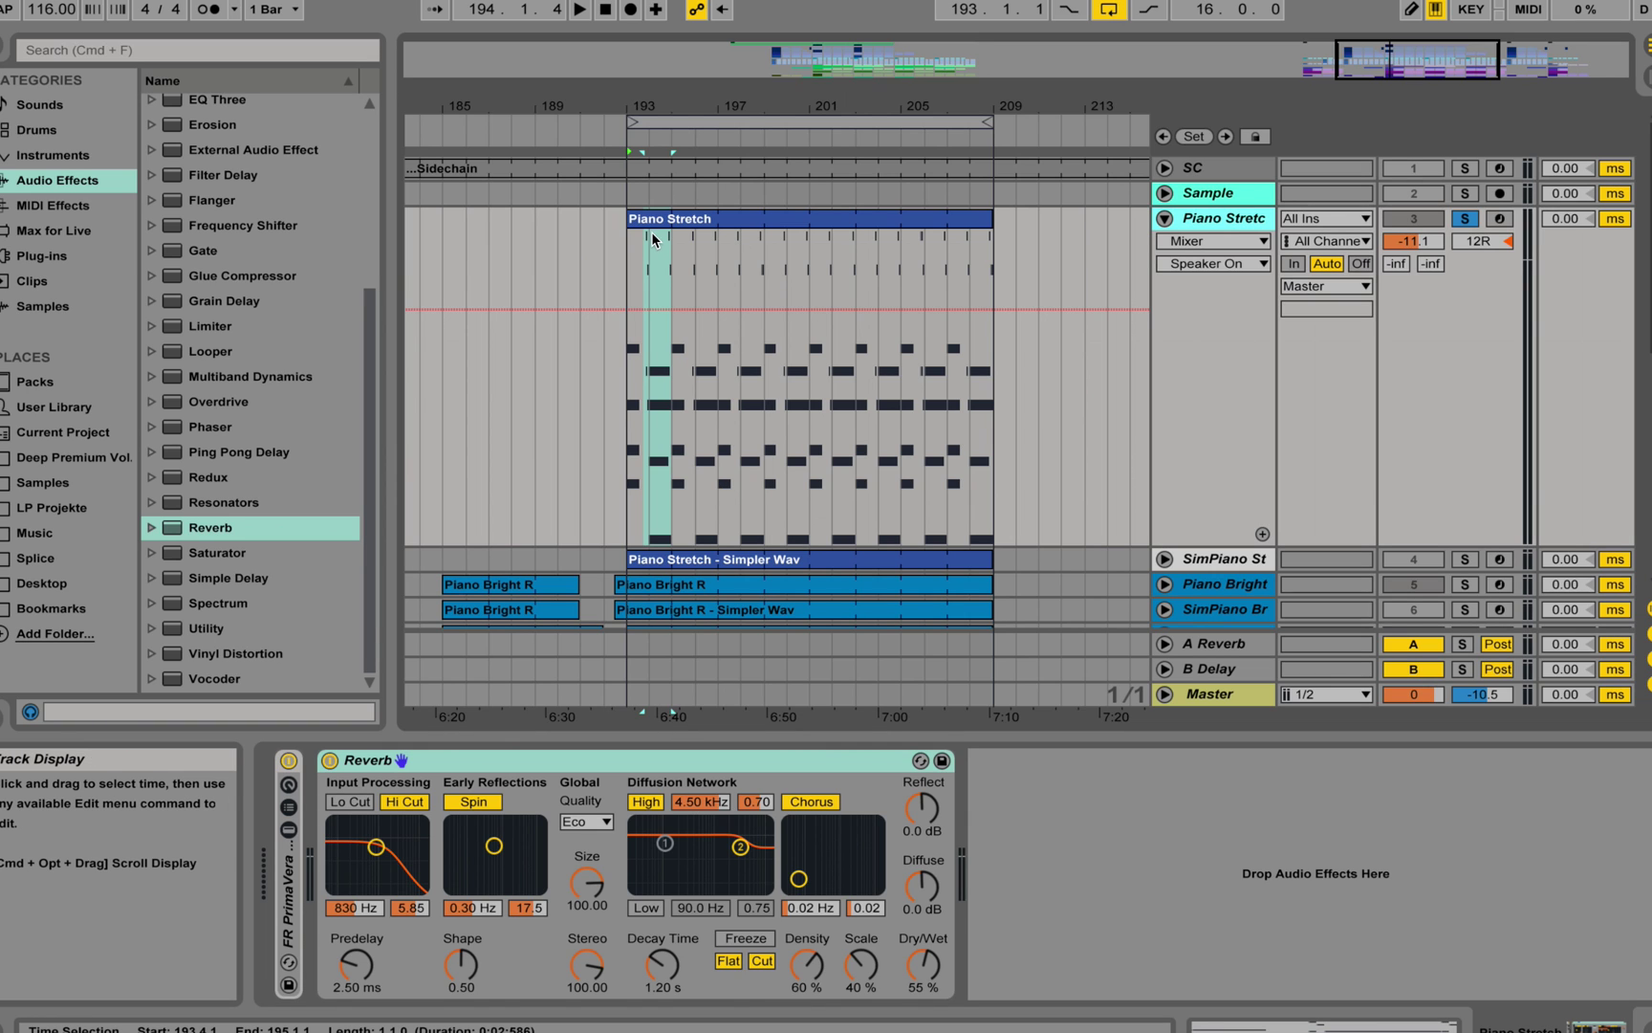
Step: Switch off the Reverb's diffusion High shelf and Chorus, showing the Diffuse and Reflect levels
left_click(645, 801)
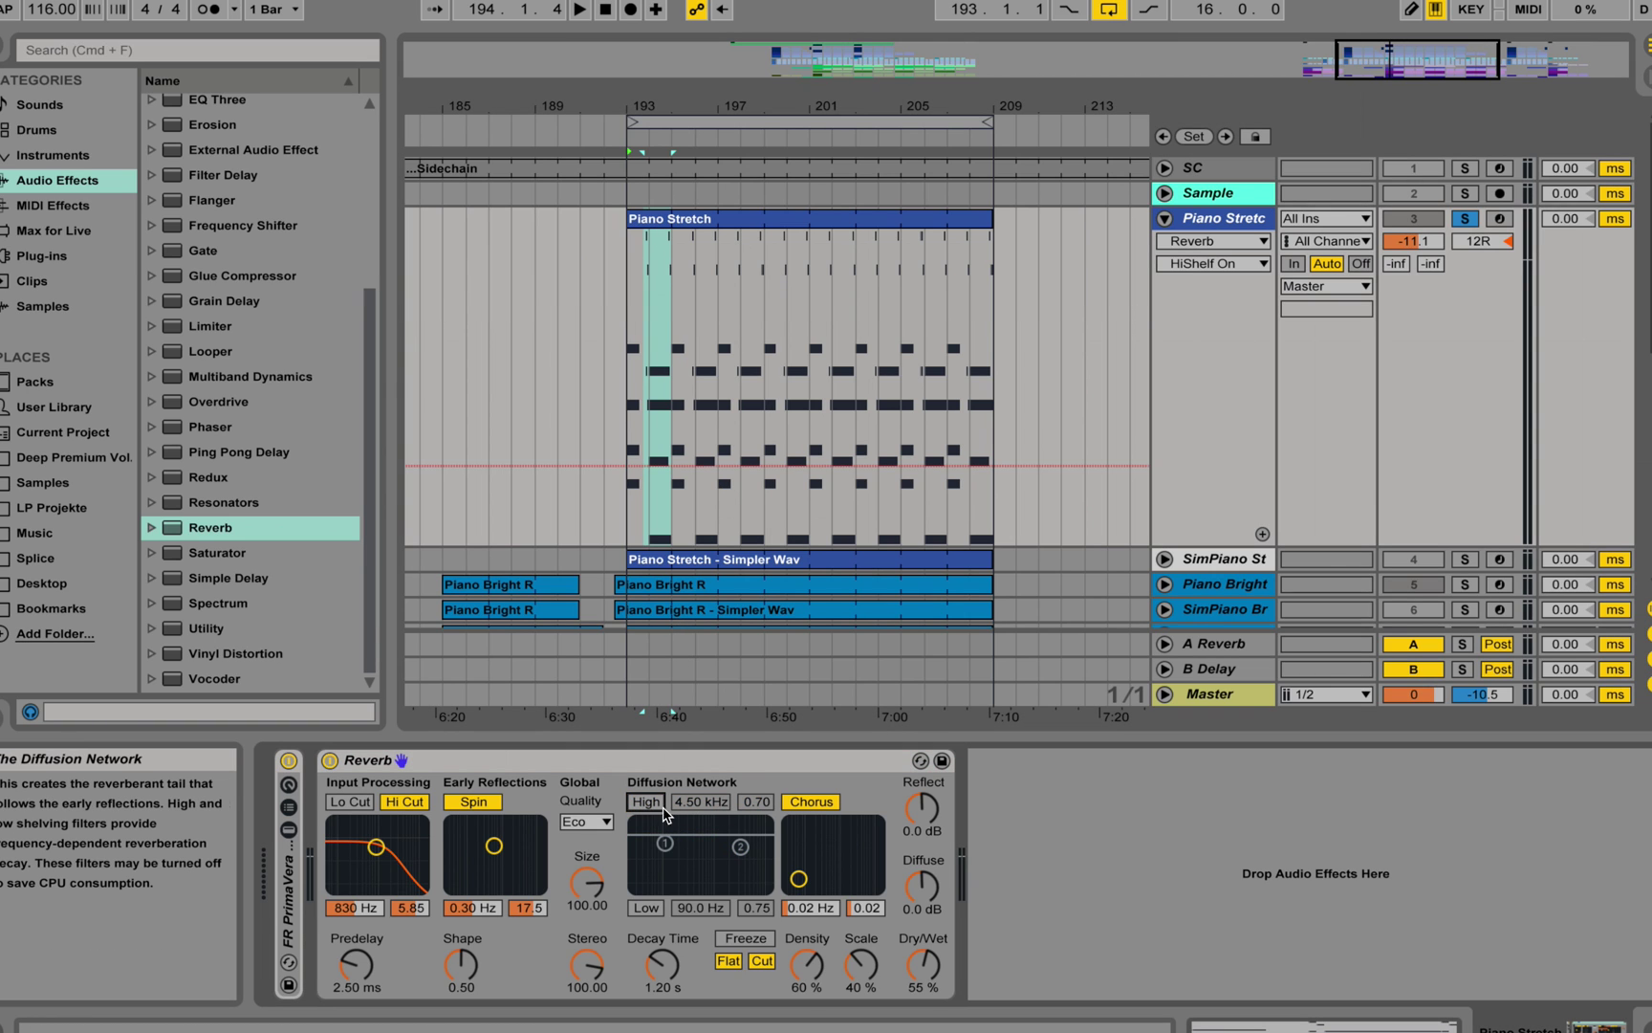
left_click(811, 801)
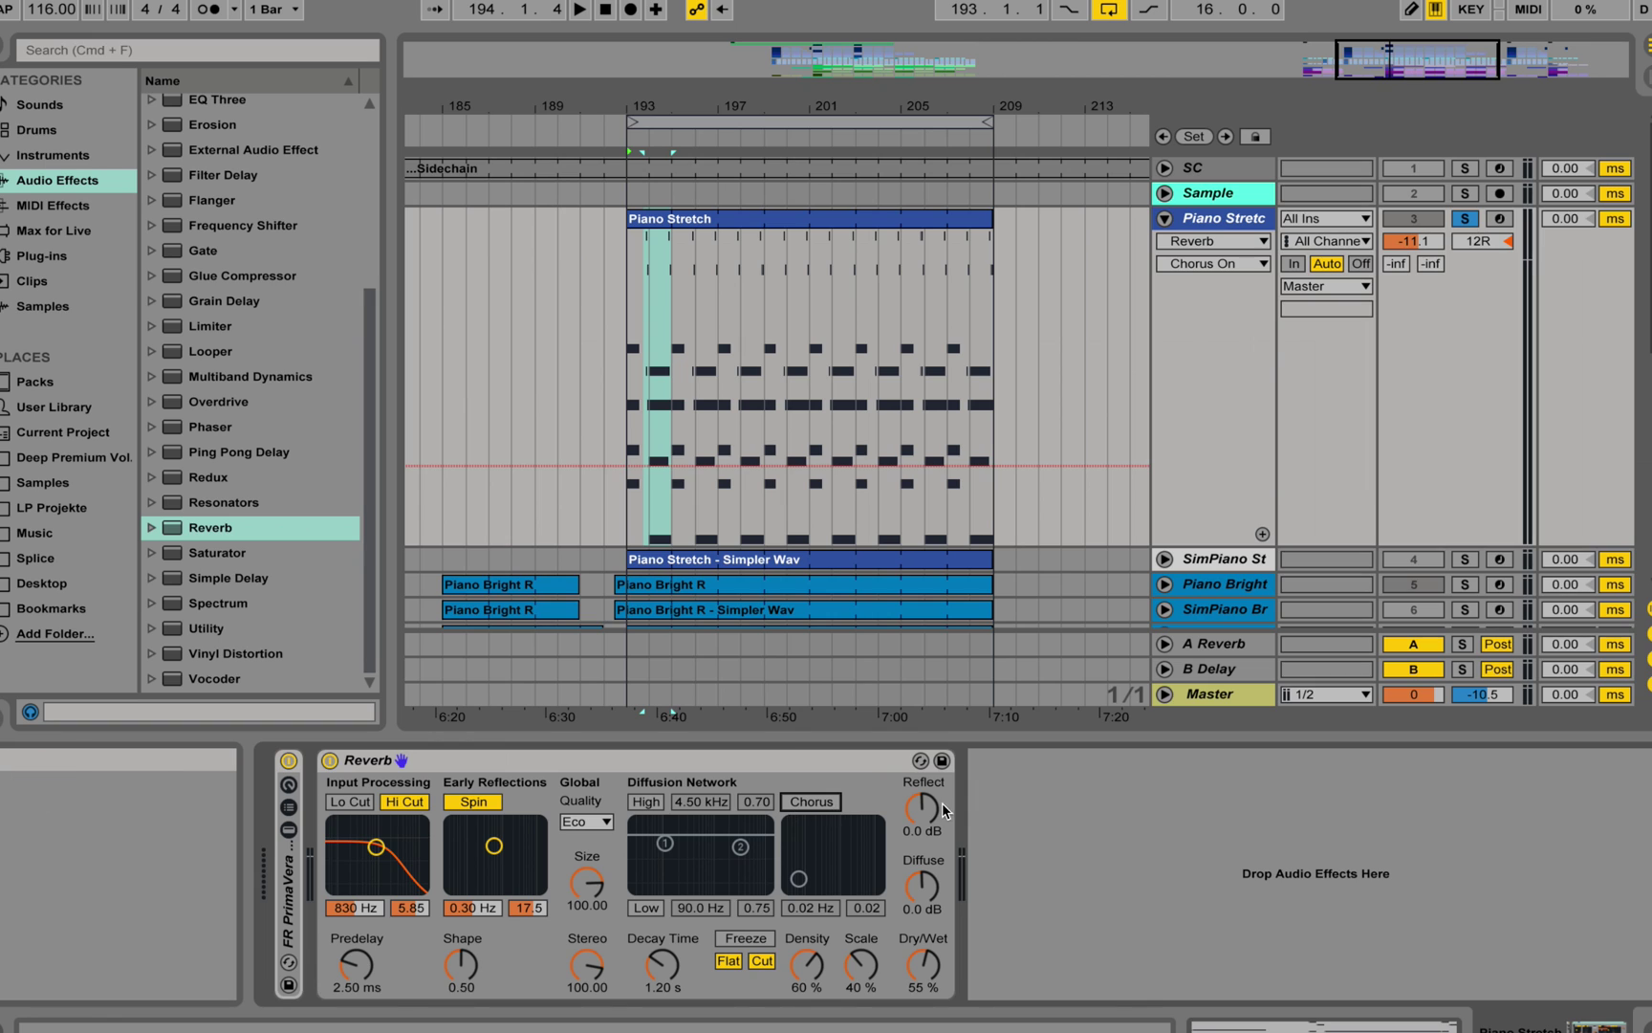
left_click(921, 886)
left_click(923, 808)
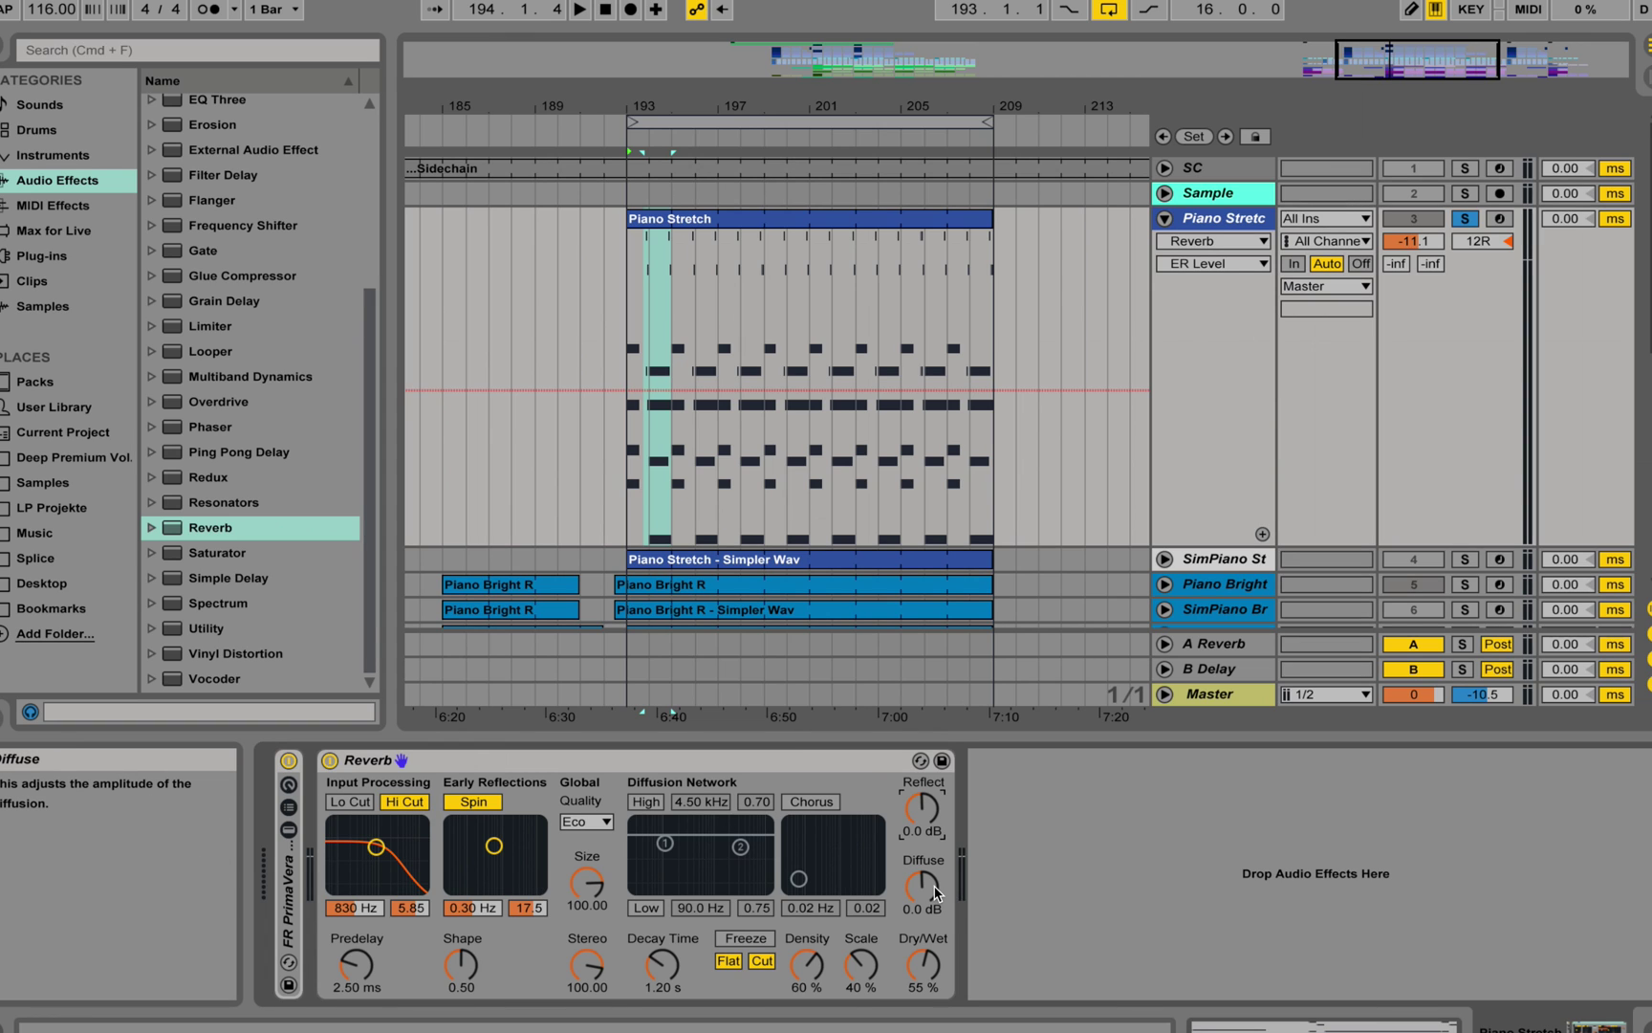
Step: Lower Diffuse to -30 dB and turn Dry/Wet down to 0 %
left_click_drag(933, 891, 933, 947)
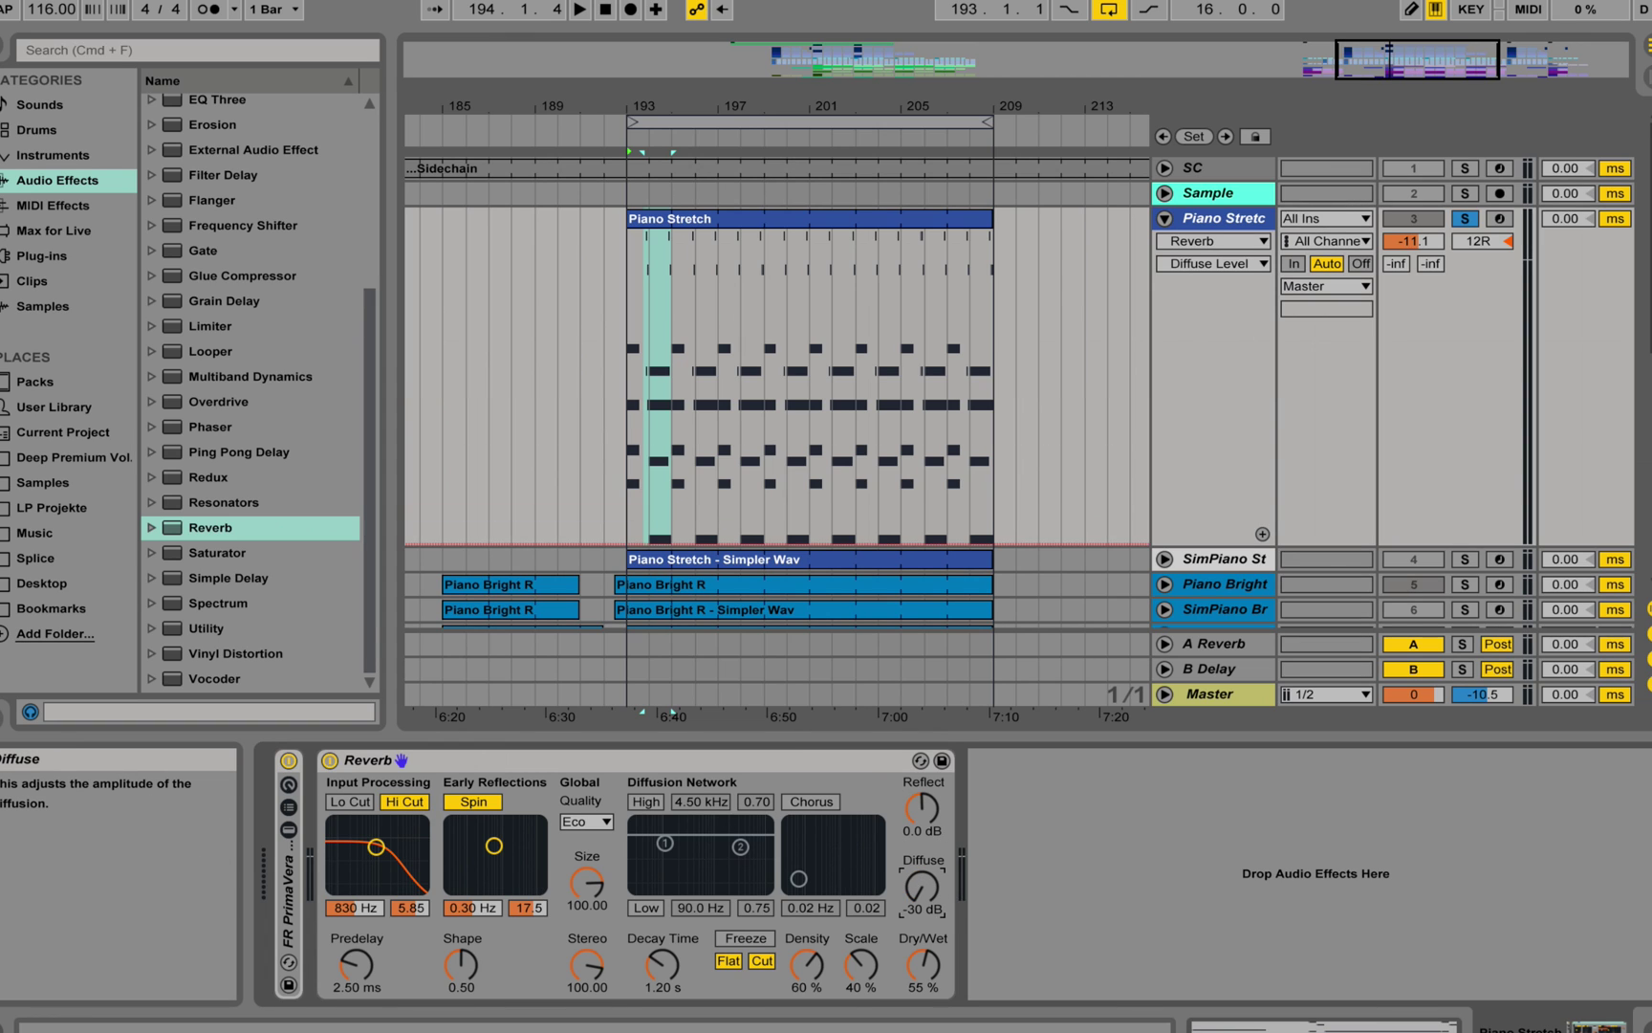
left_click(923, 981)
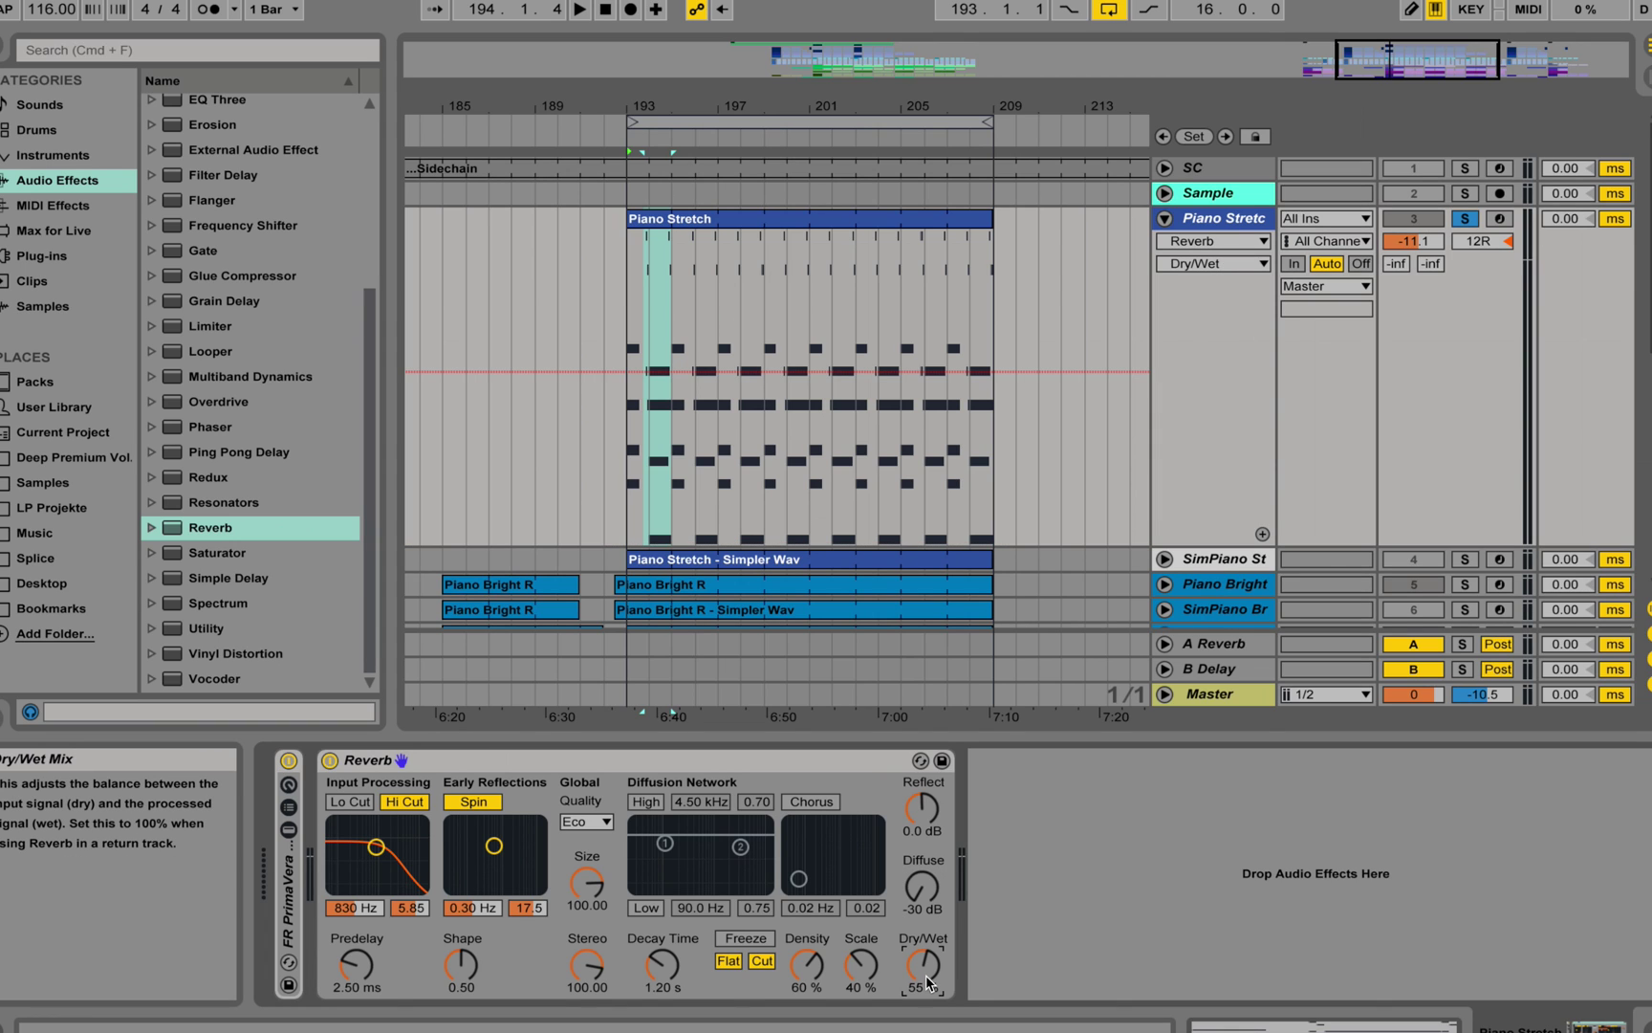
left_click_drag(926, 982, 925, 1028)
left_click(923, 808)
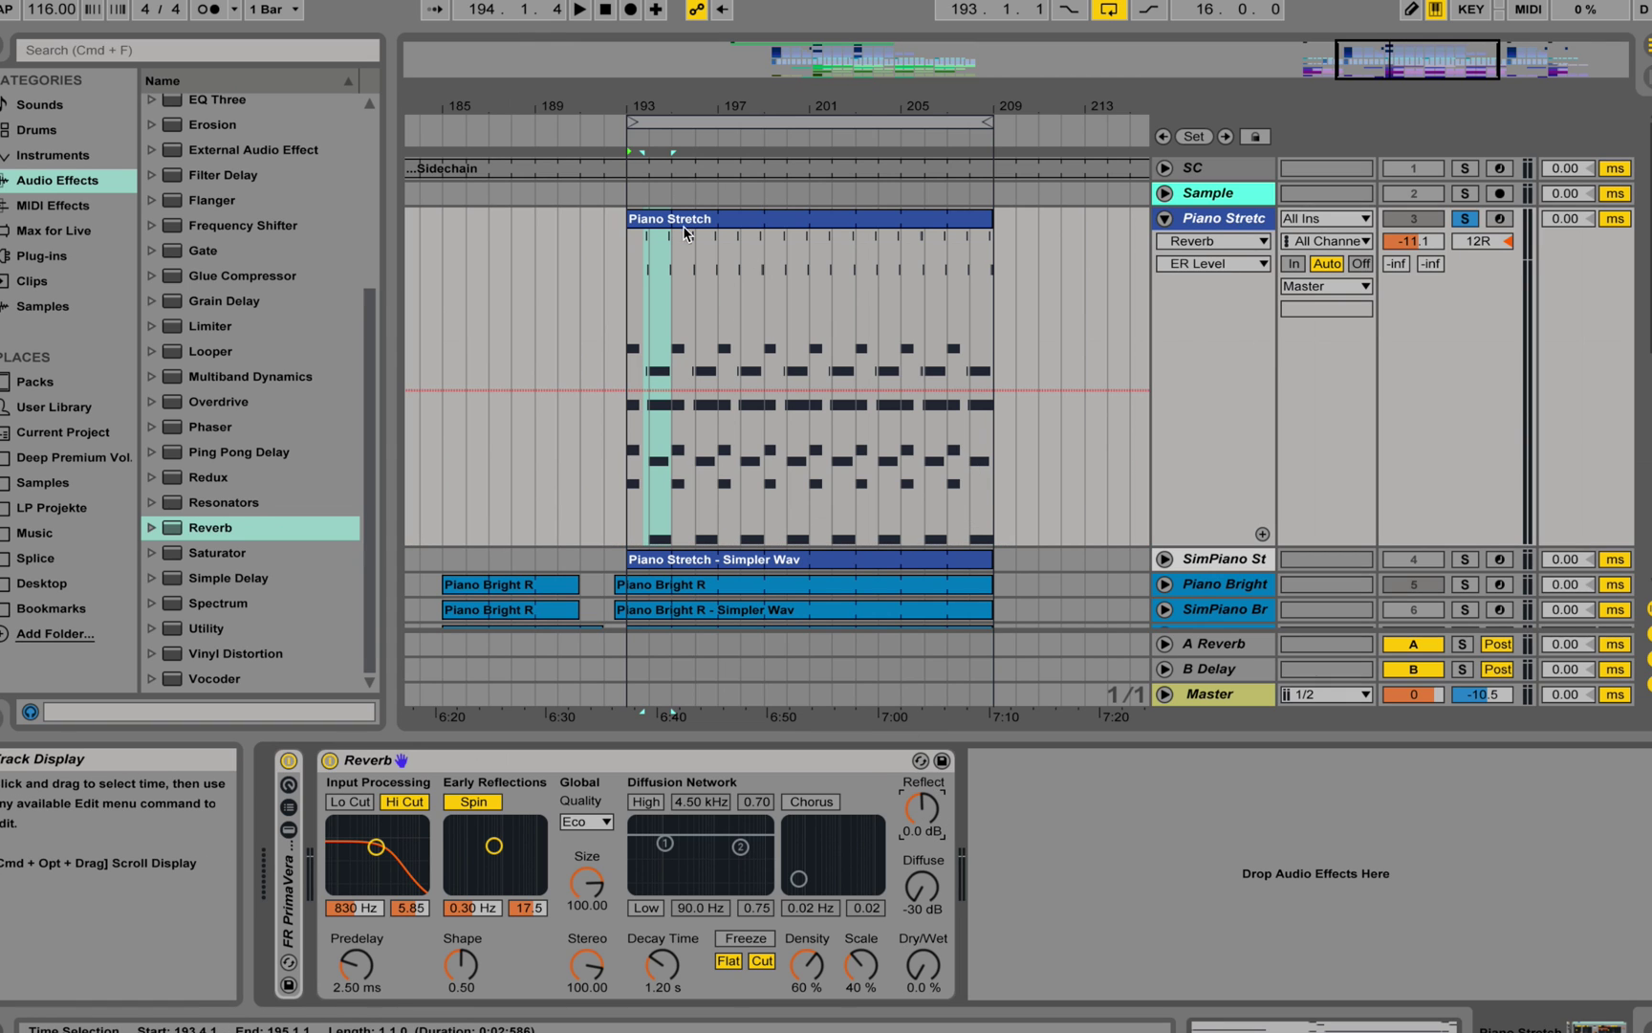
Step: Select the whole Piano Stretch clip and play it briefly to hear it dry
left_click(650, 219)
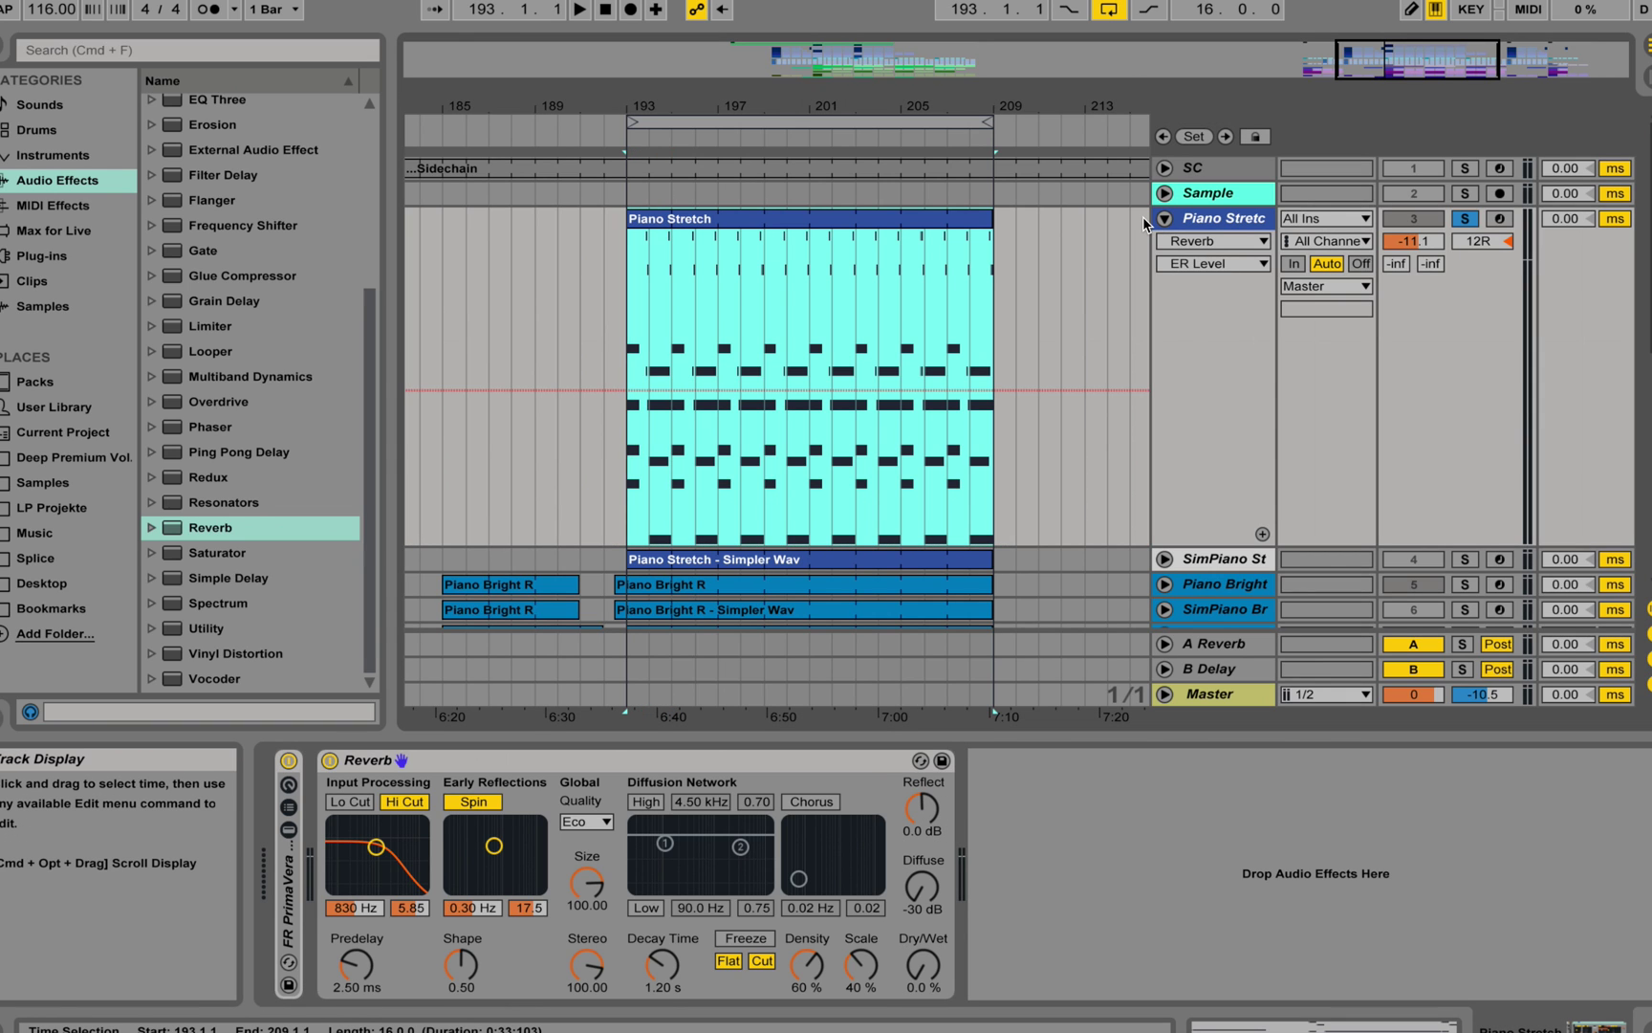
key("space")
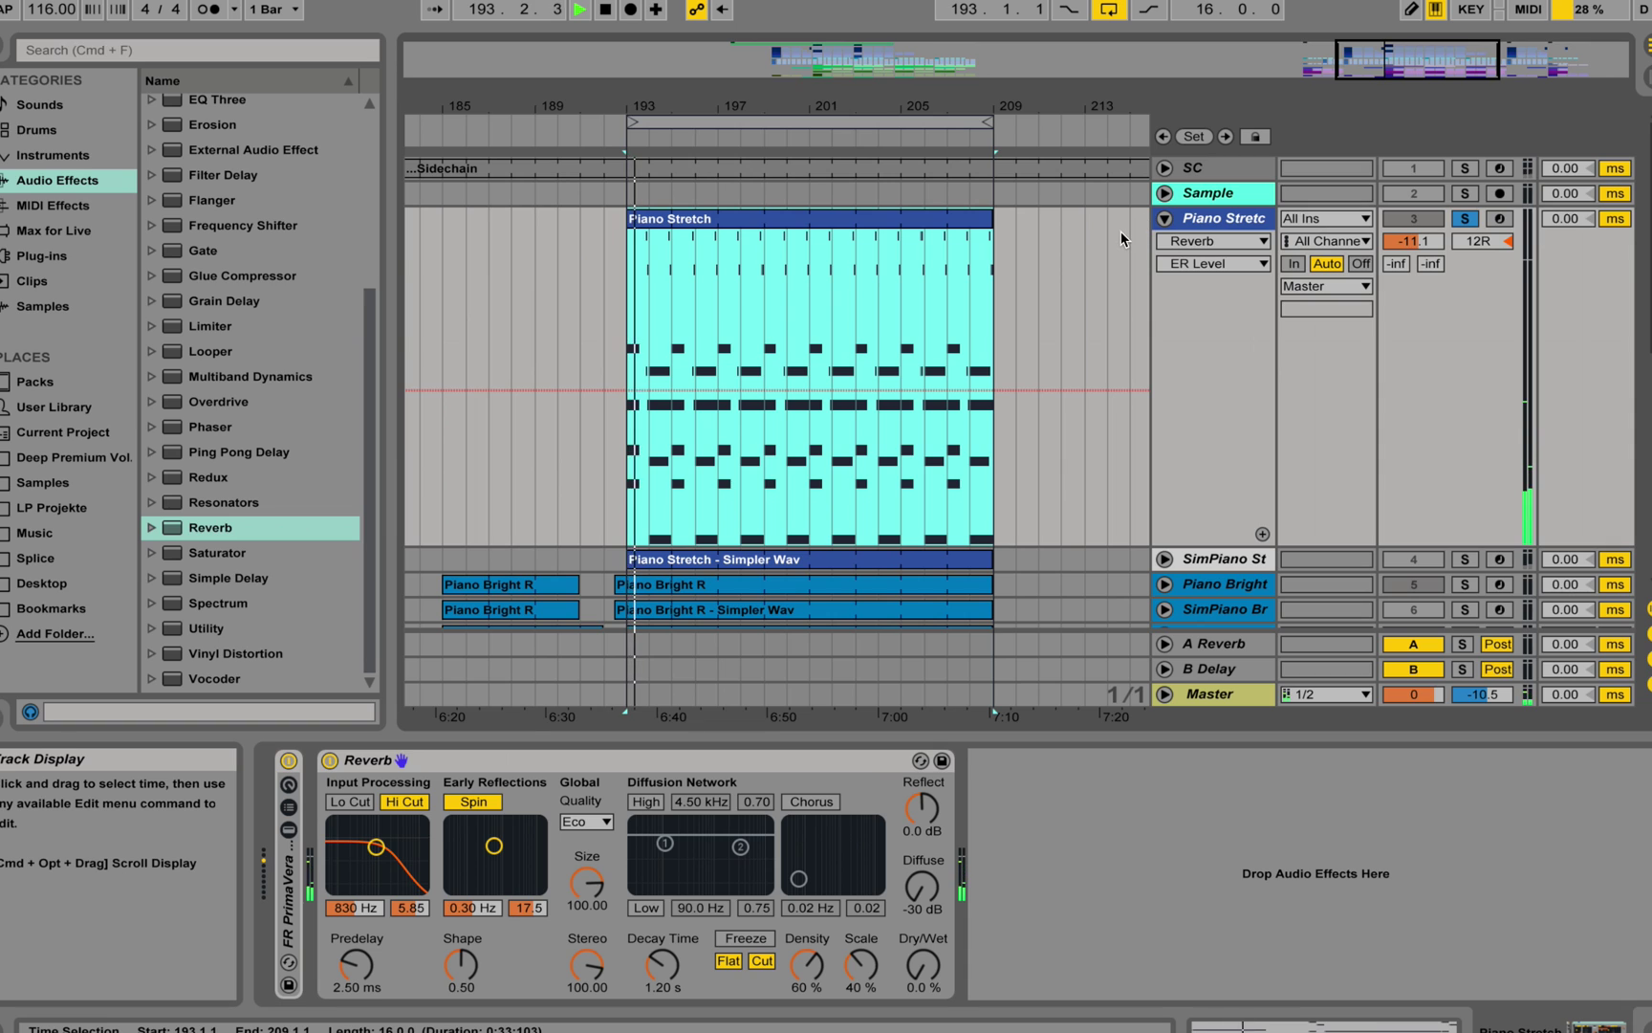
key("space")
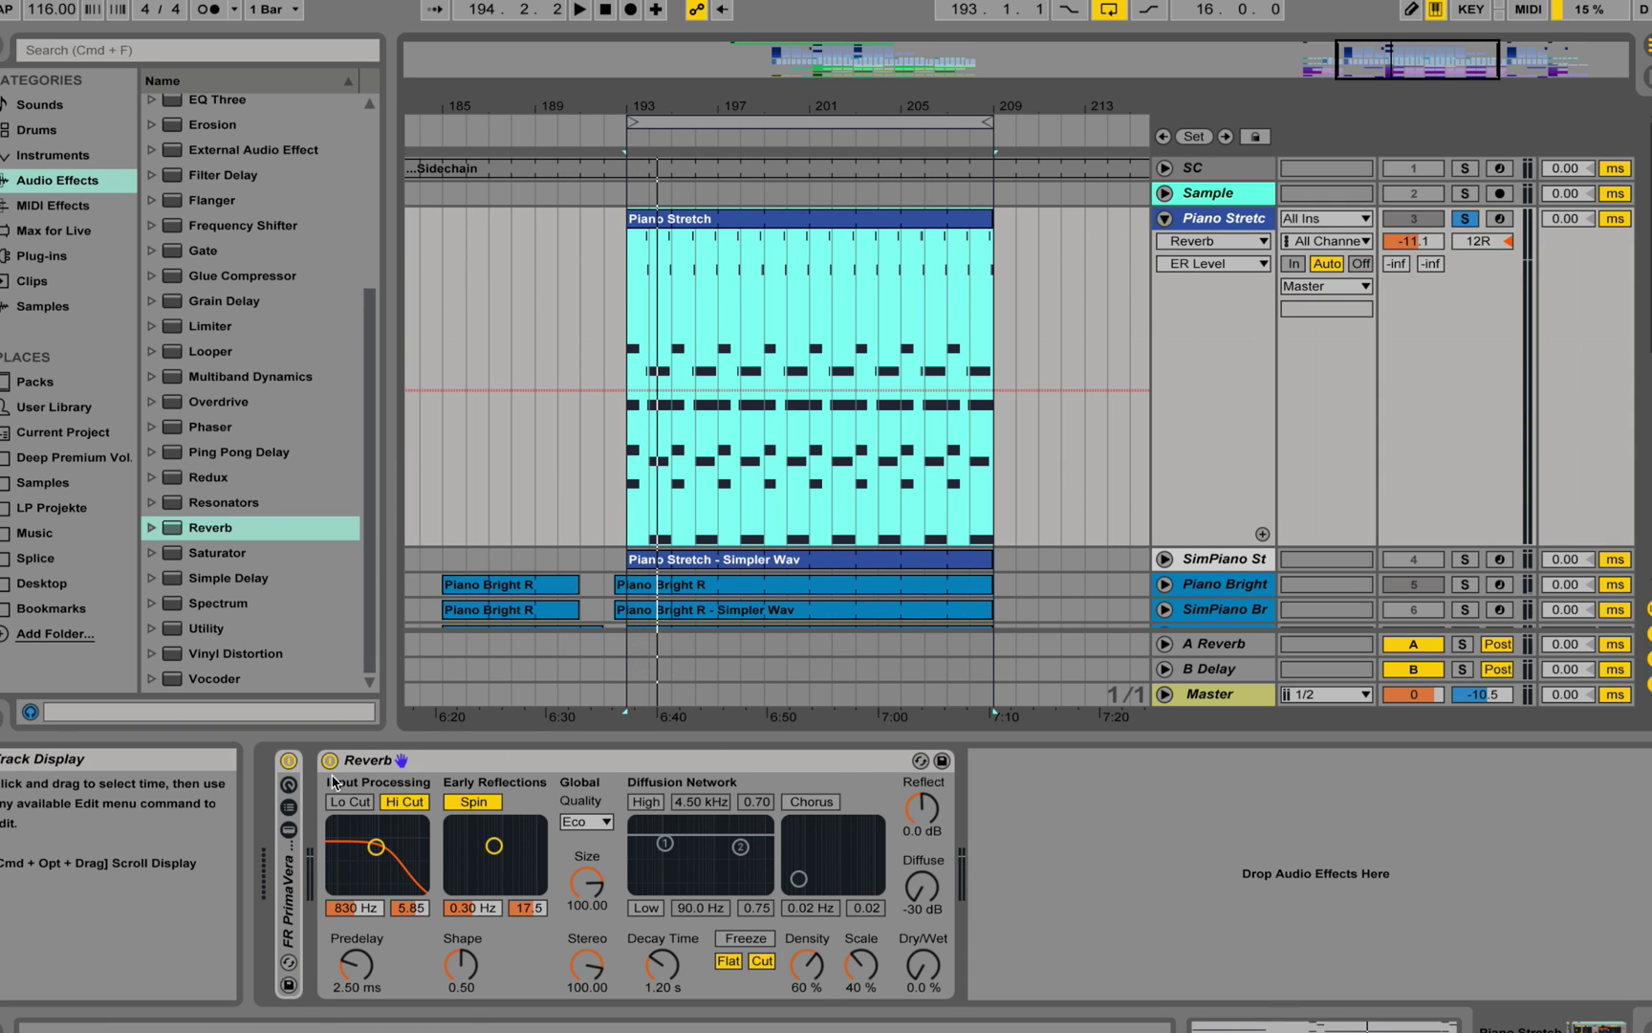
double_click(703, 216)
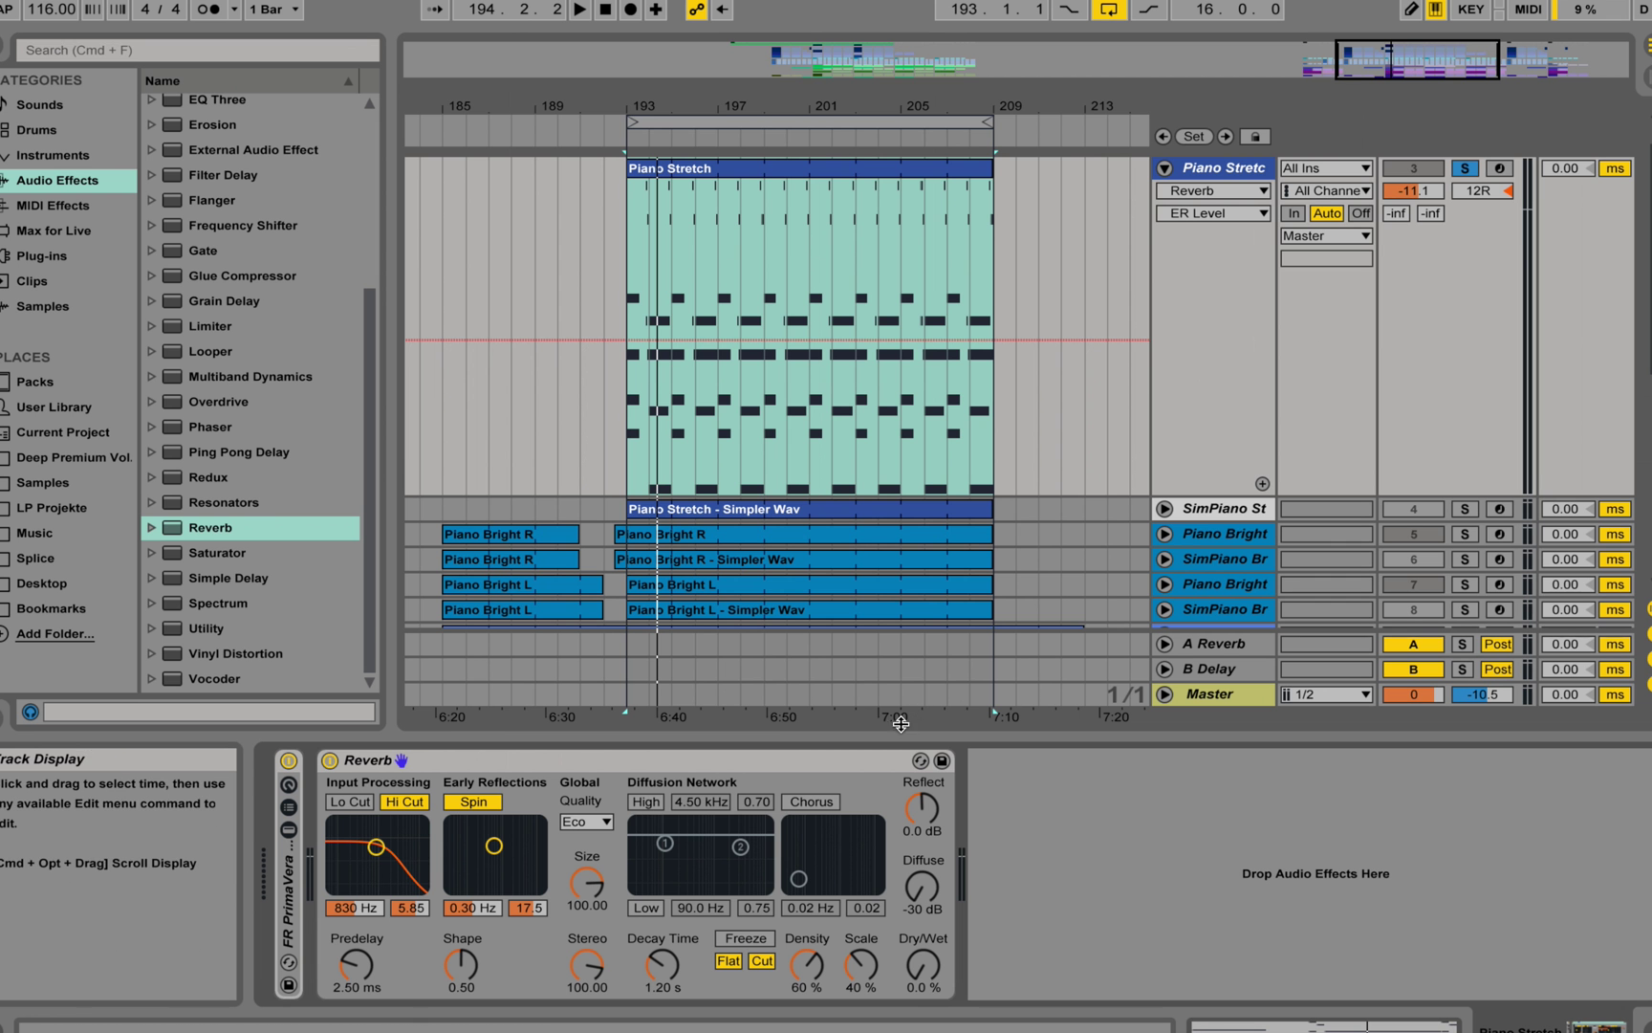
Step: Raise the Reverb Dry/Wet to 76 % while auditioning the clip from bar 193
left_click(930, 982)
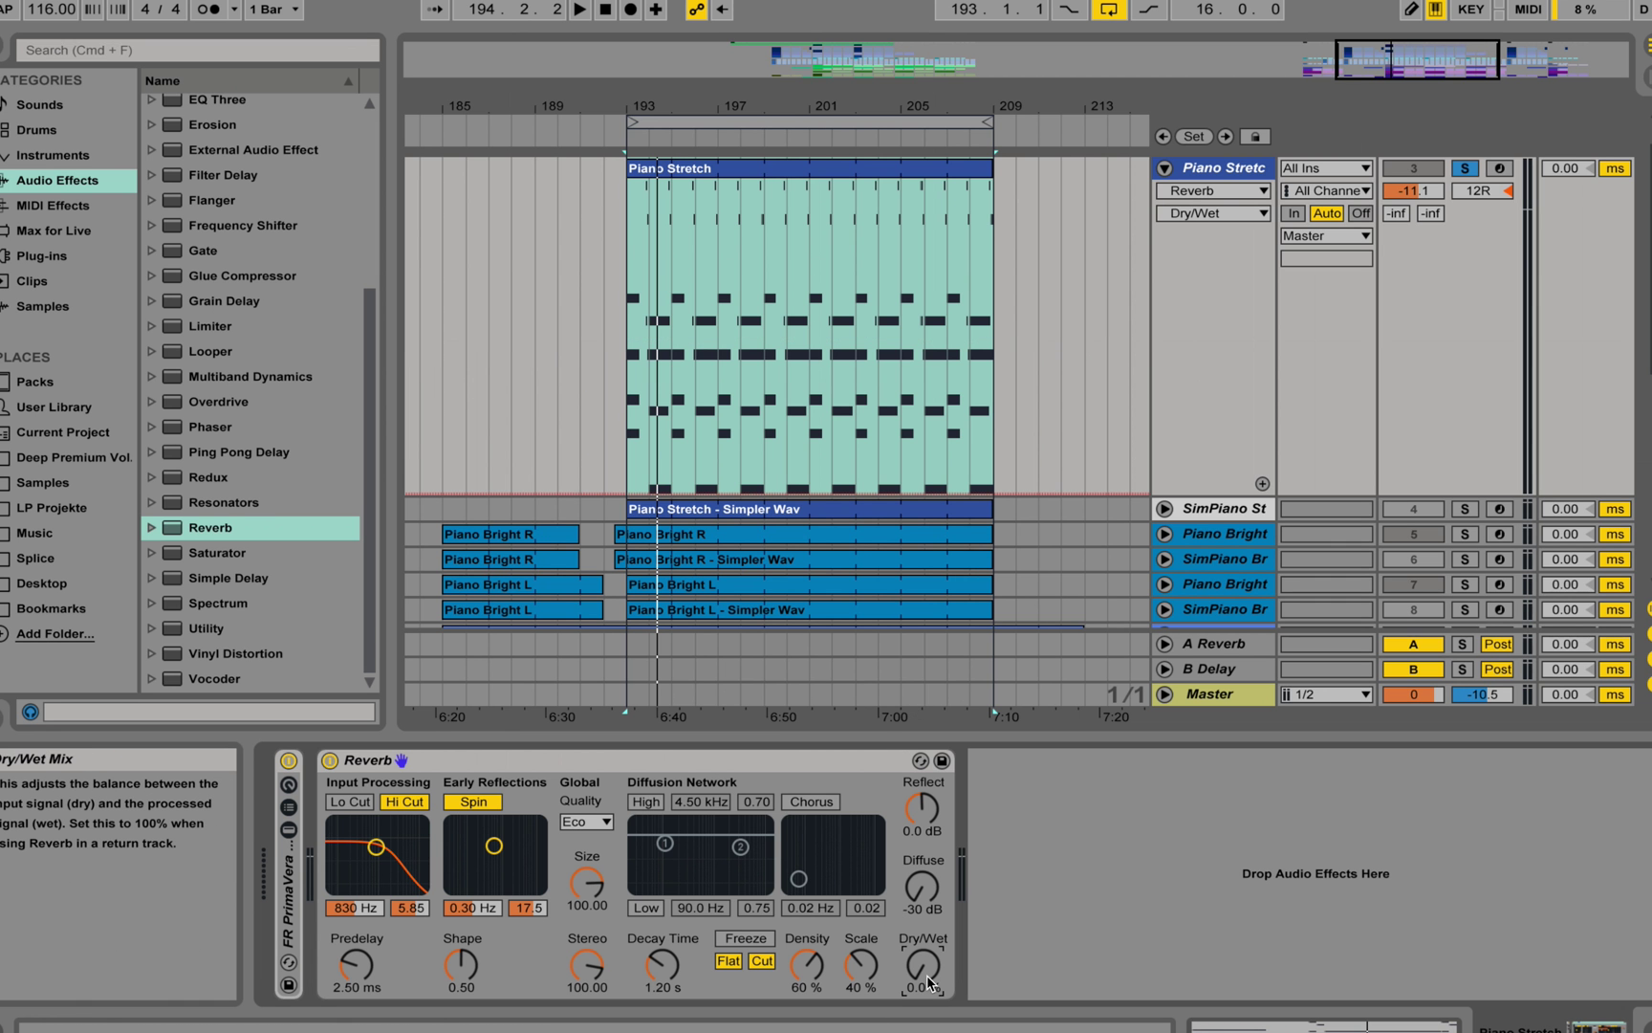
key("space")
left_click_drag(930, 982, 929, 901)
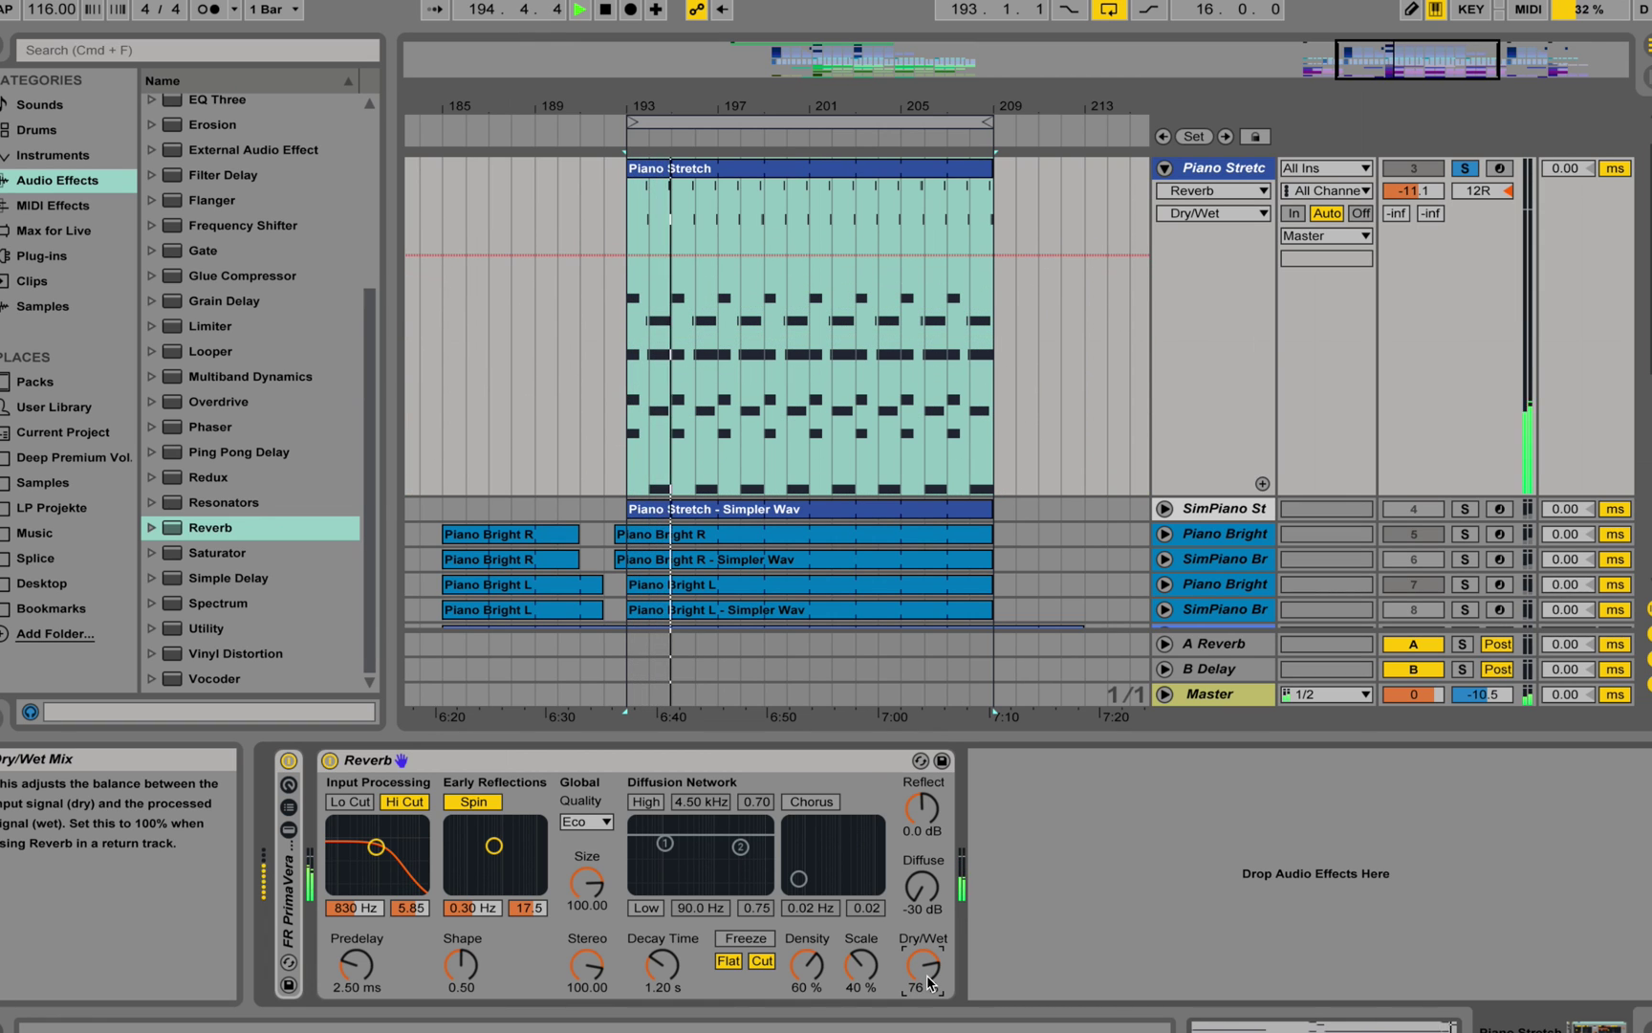
key("space")
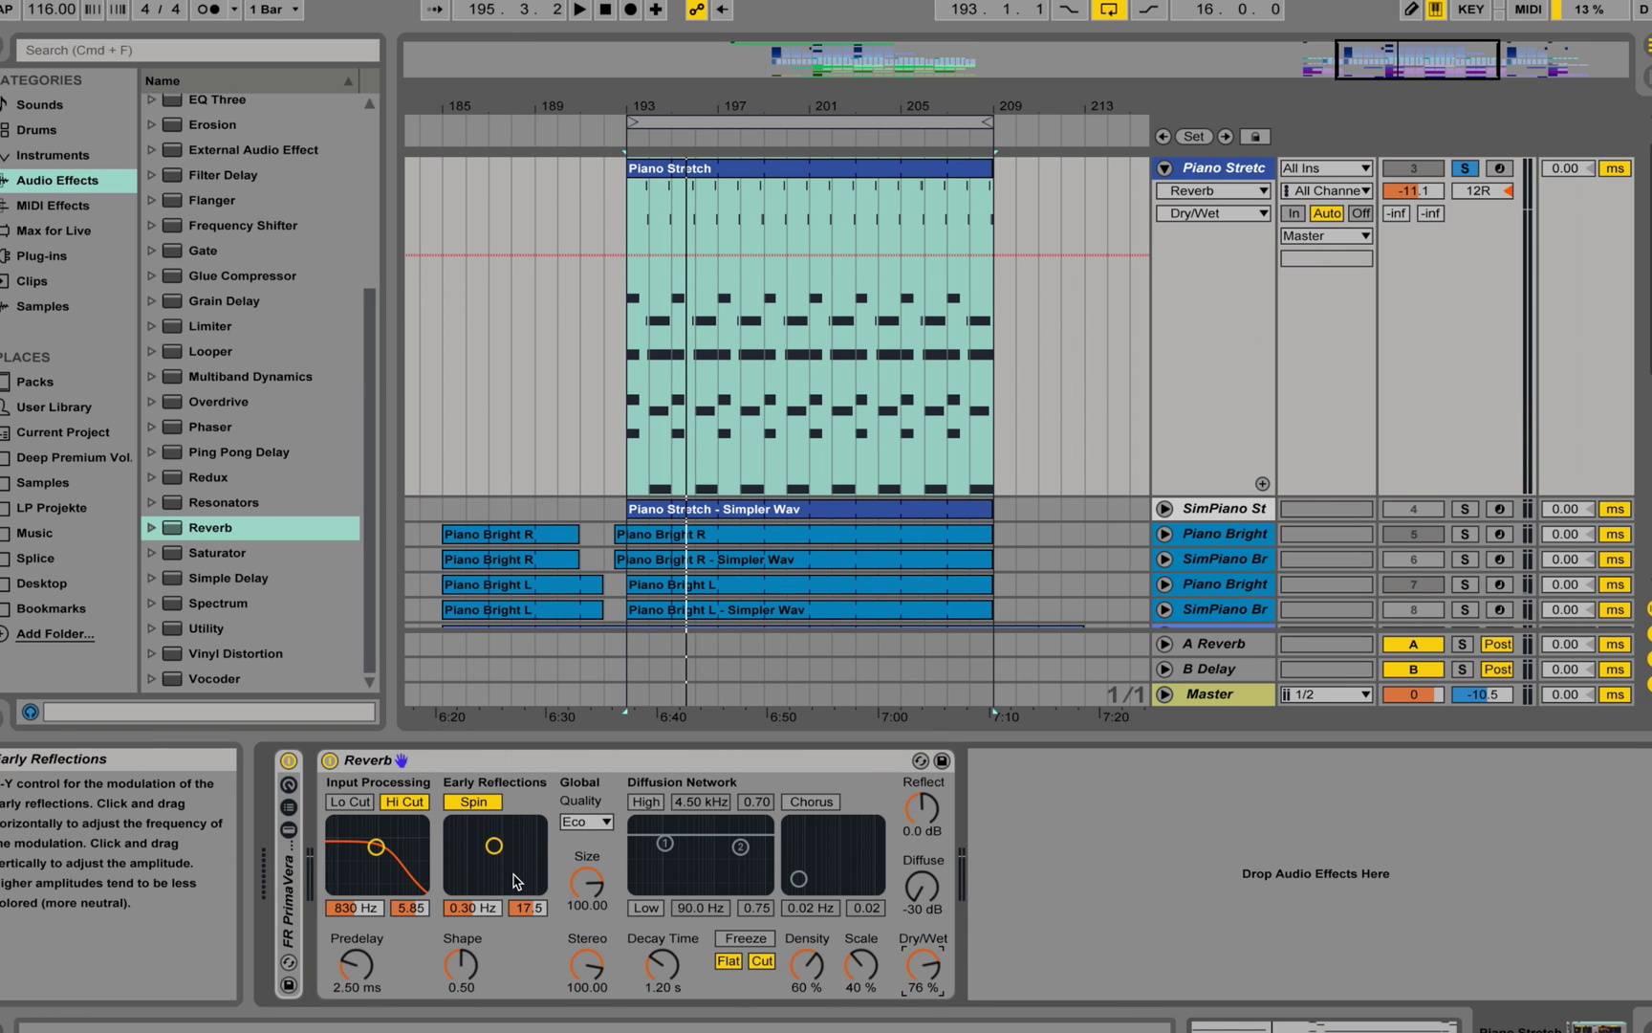
key("space")
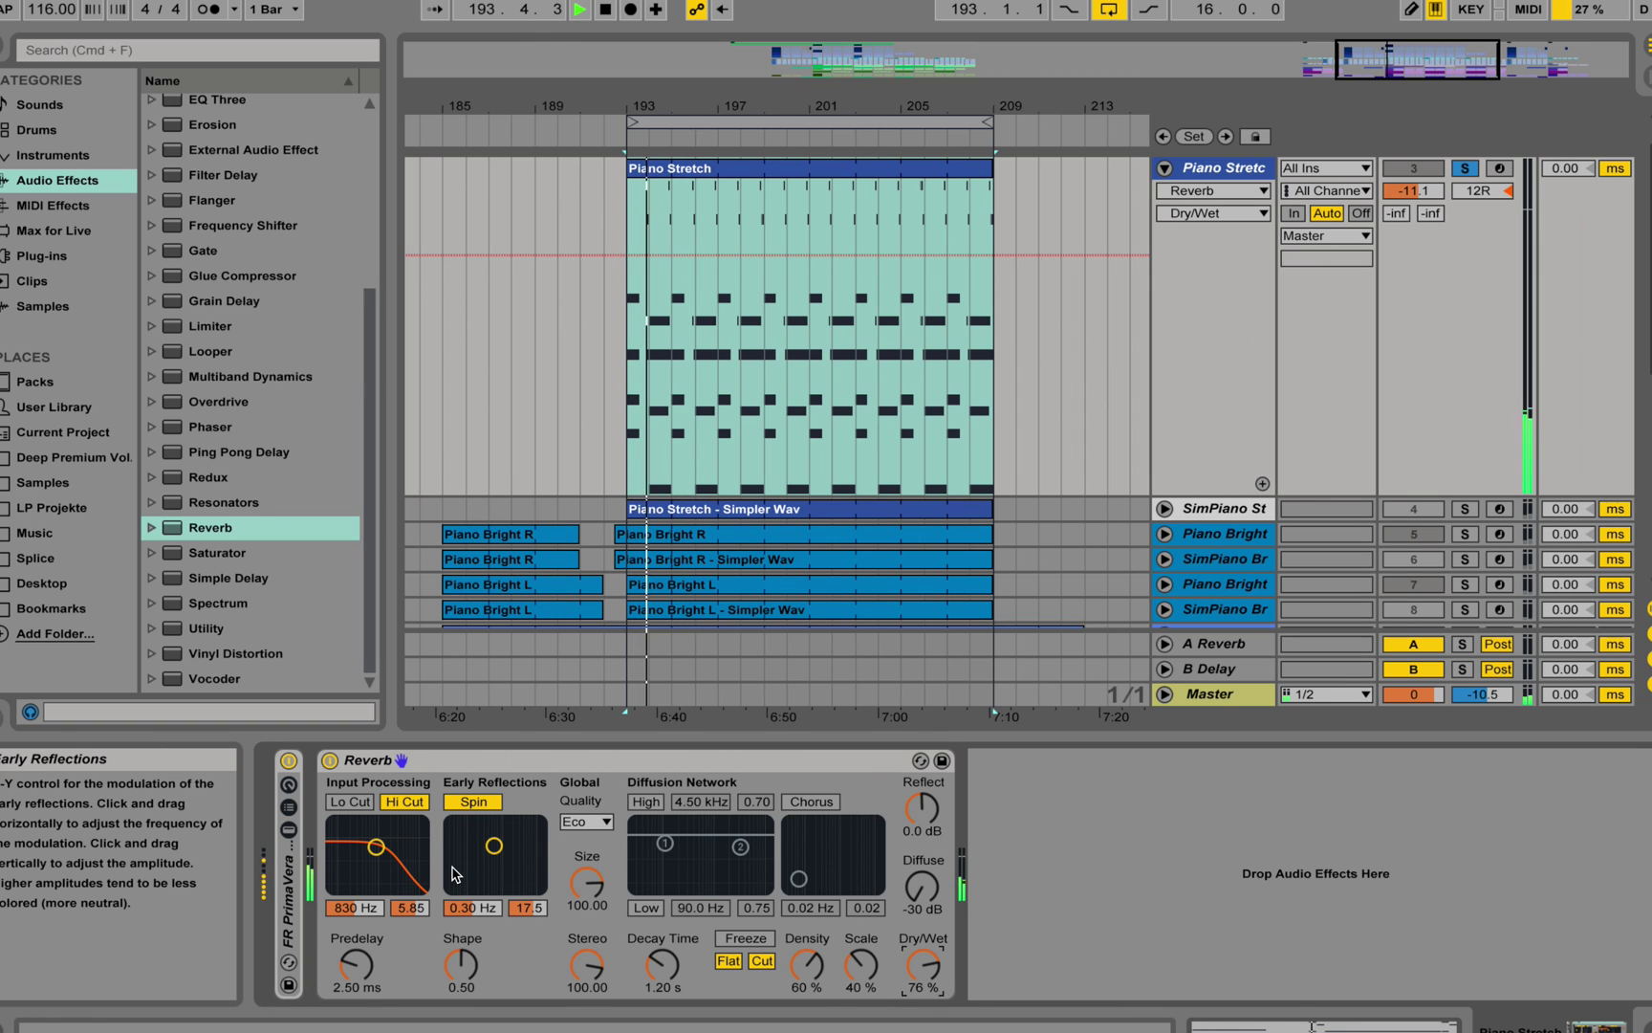
key("space")
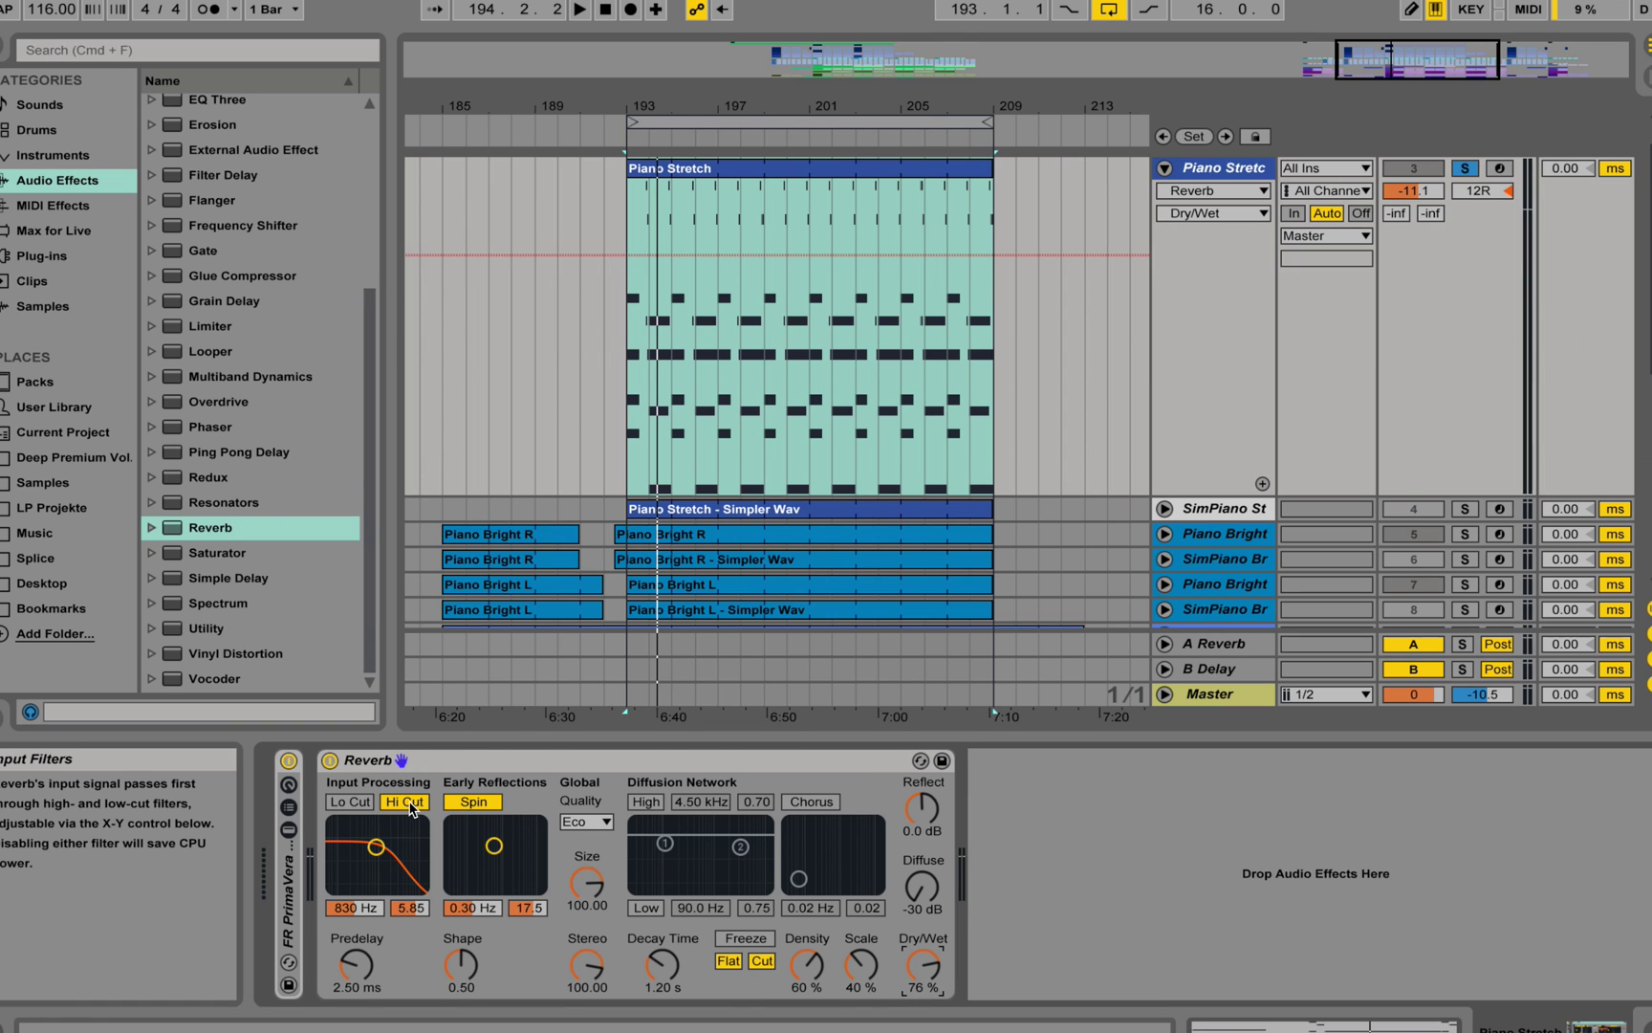
Step: Switch off the Reverb's input Hi Cut and audition the change
left_click(408, 802)
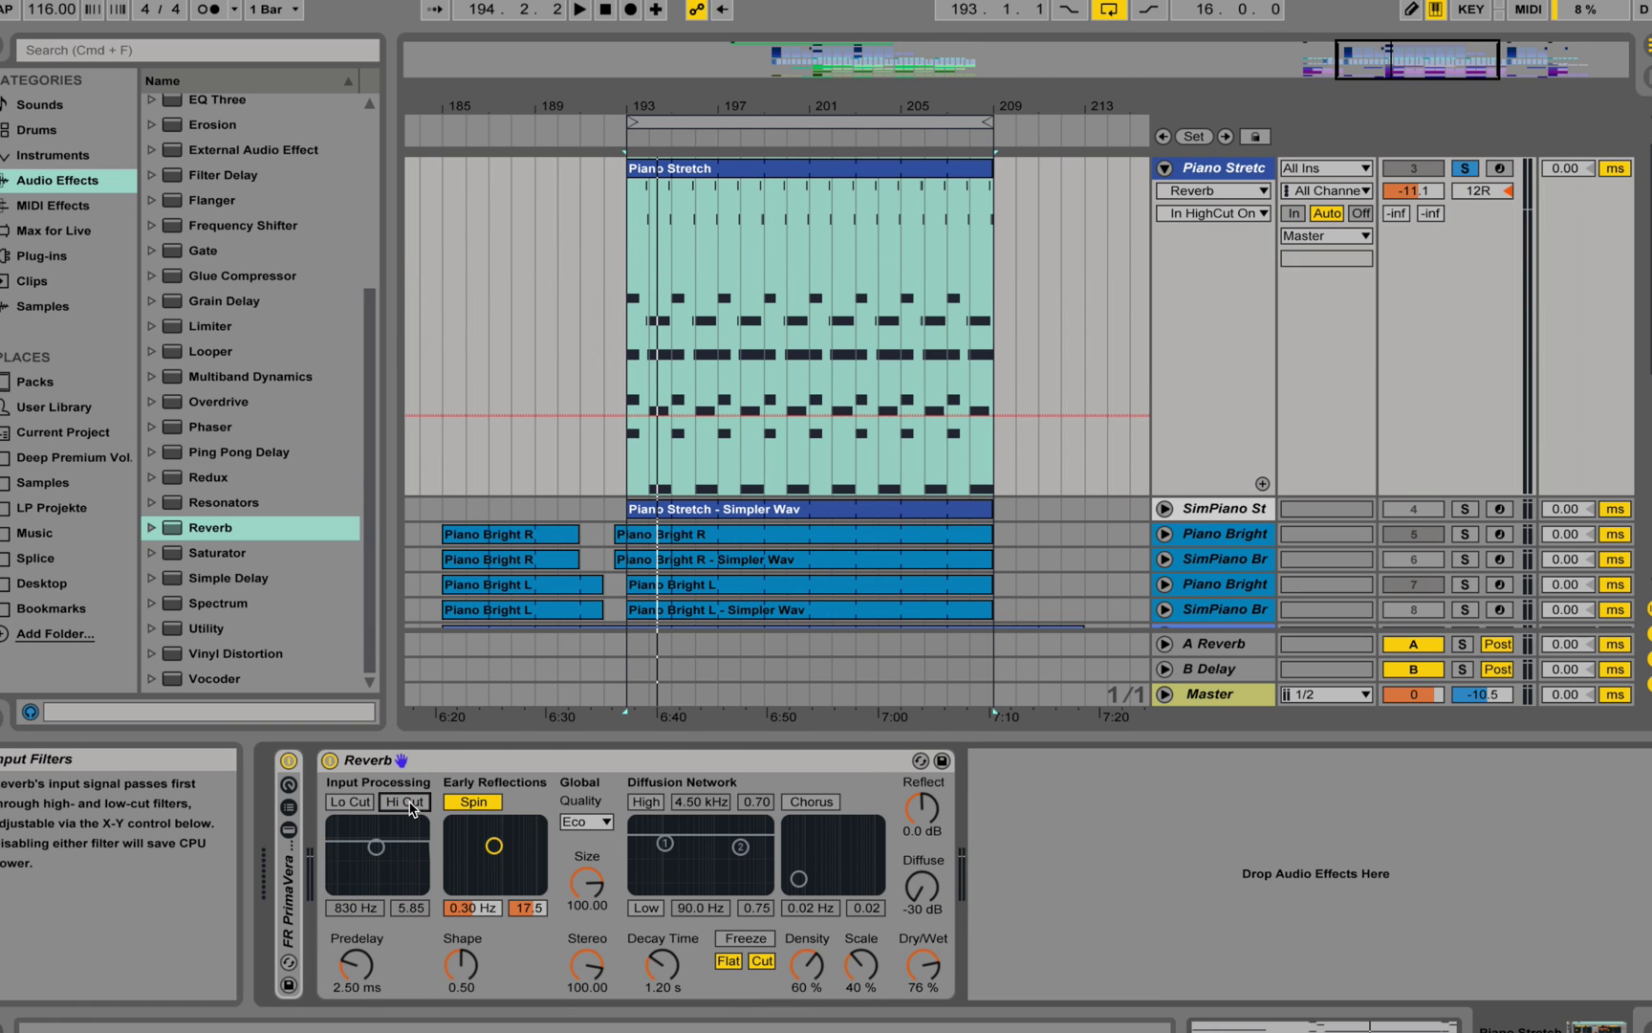
key("space")
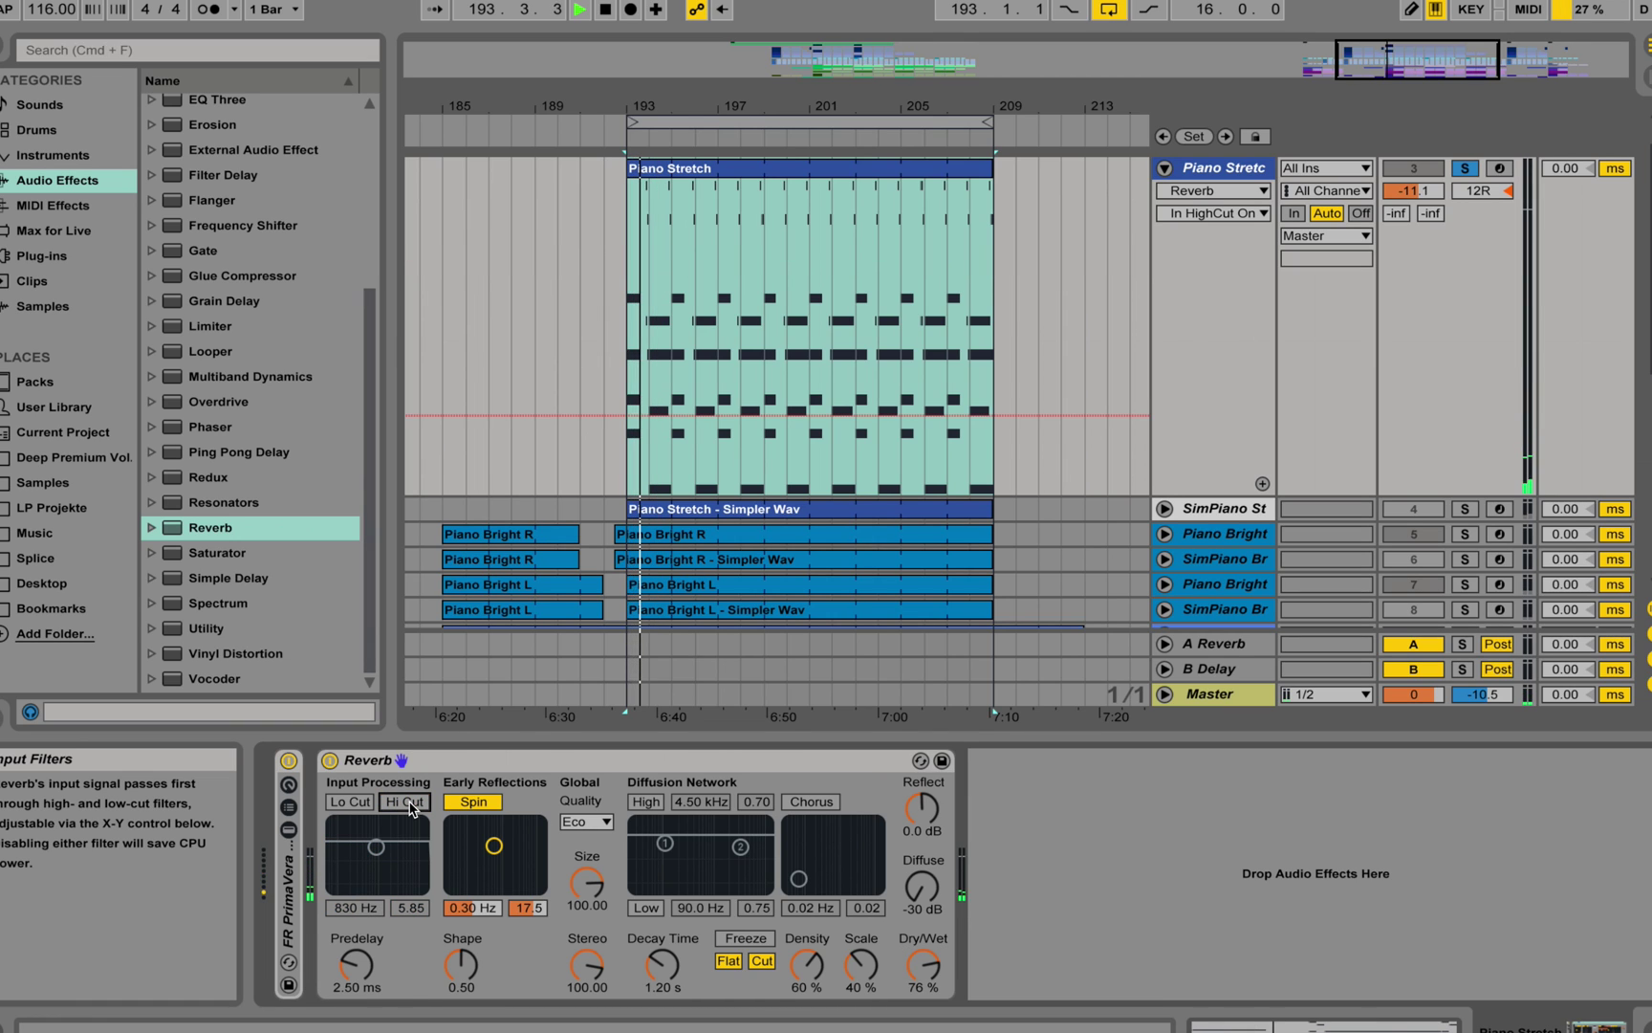
key("space")
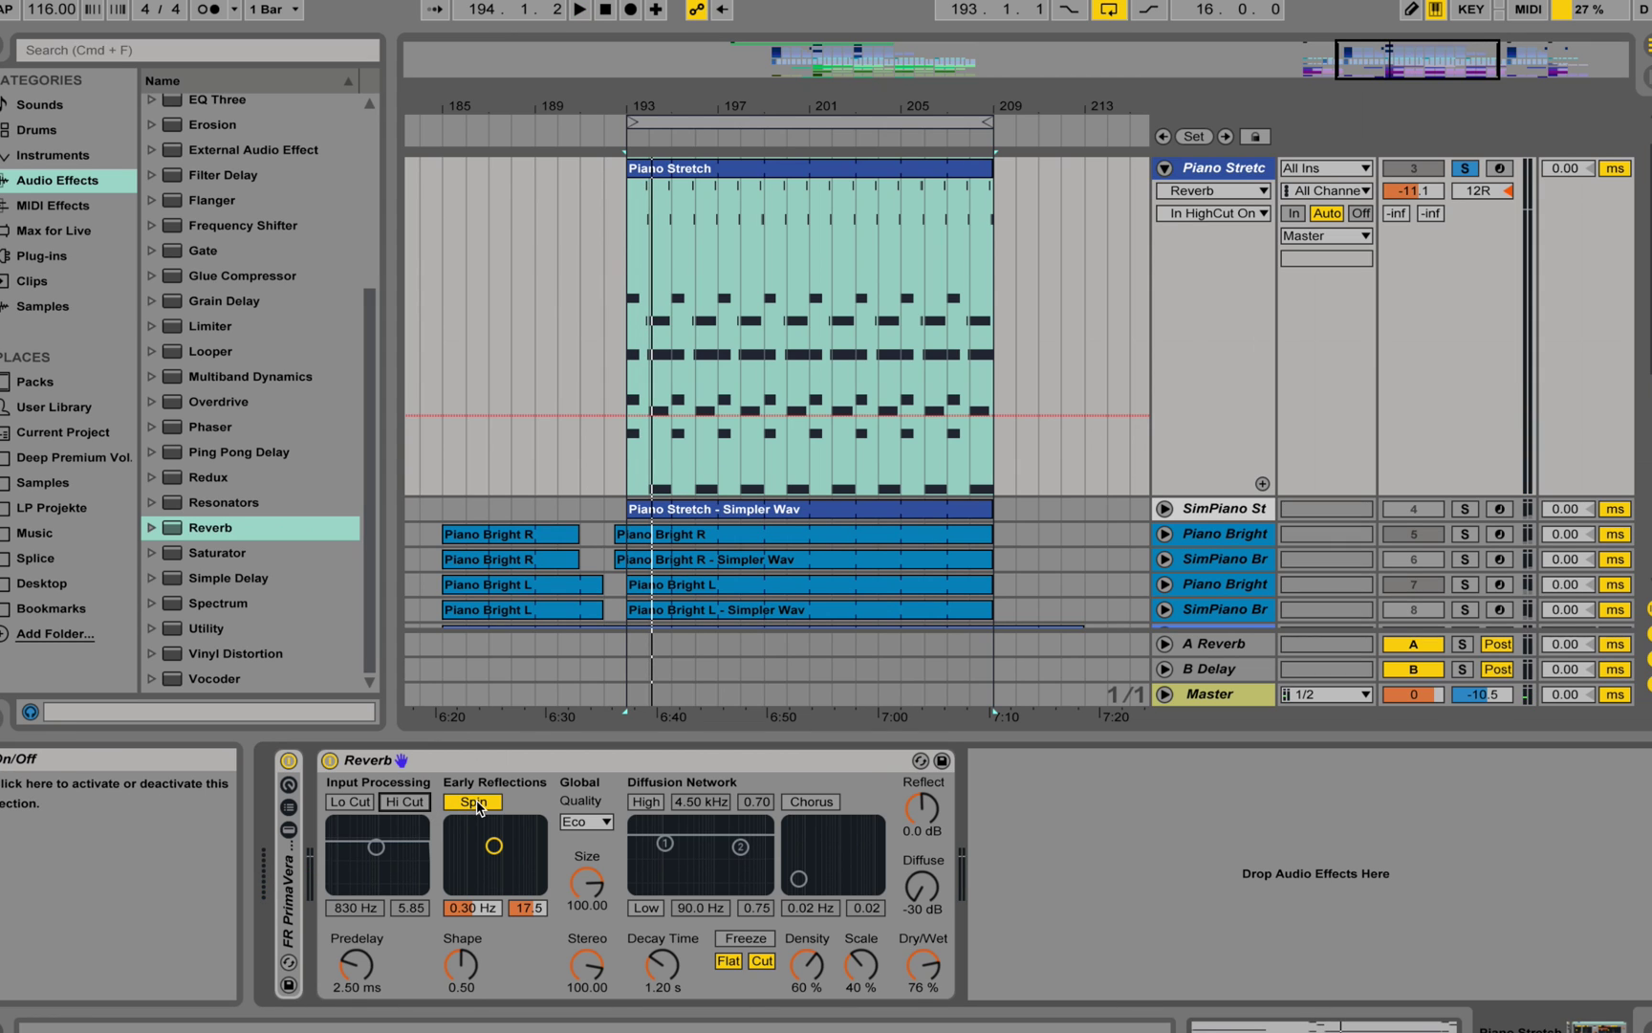
Step: Disable Early Reflections Spin and play the loop to hear it without modulation
left_click(473, 802)
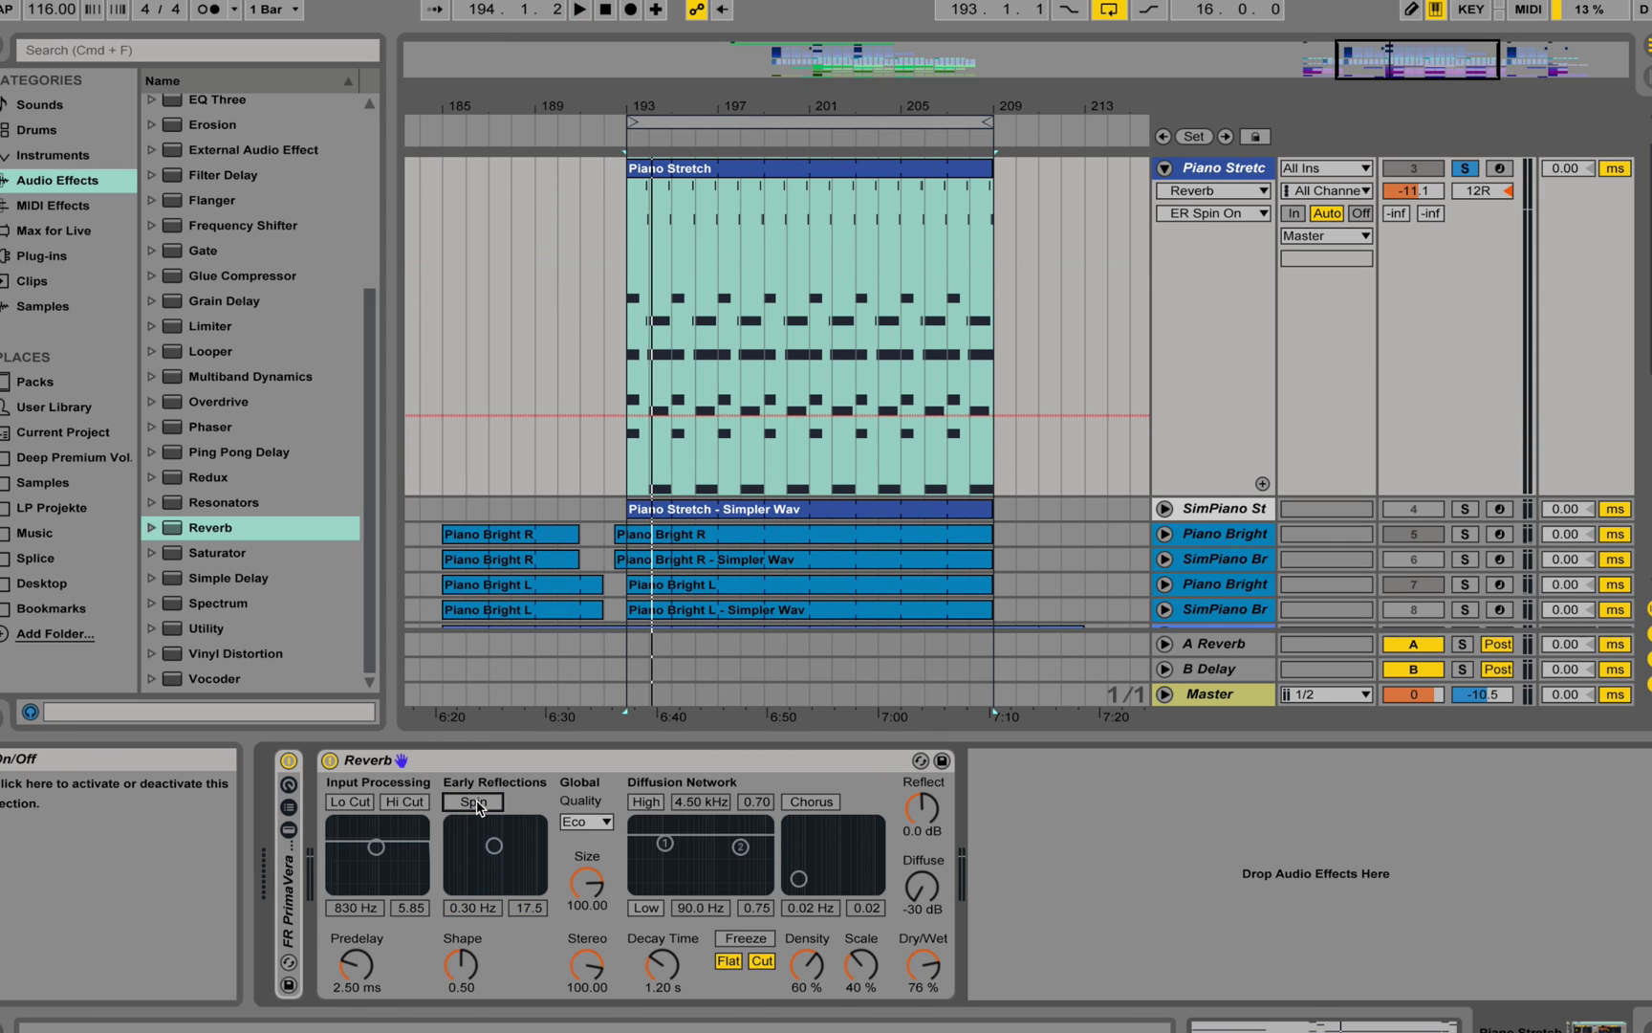
key("space")
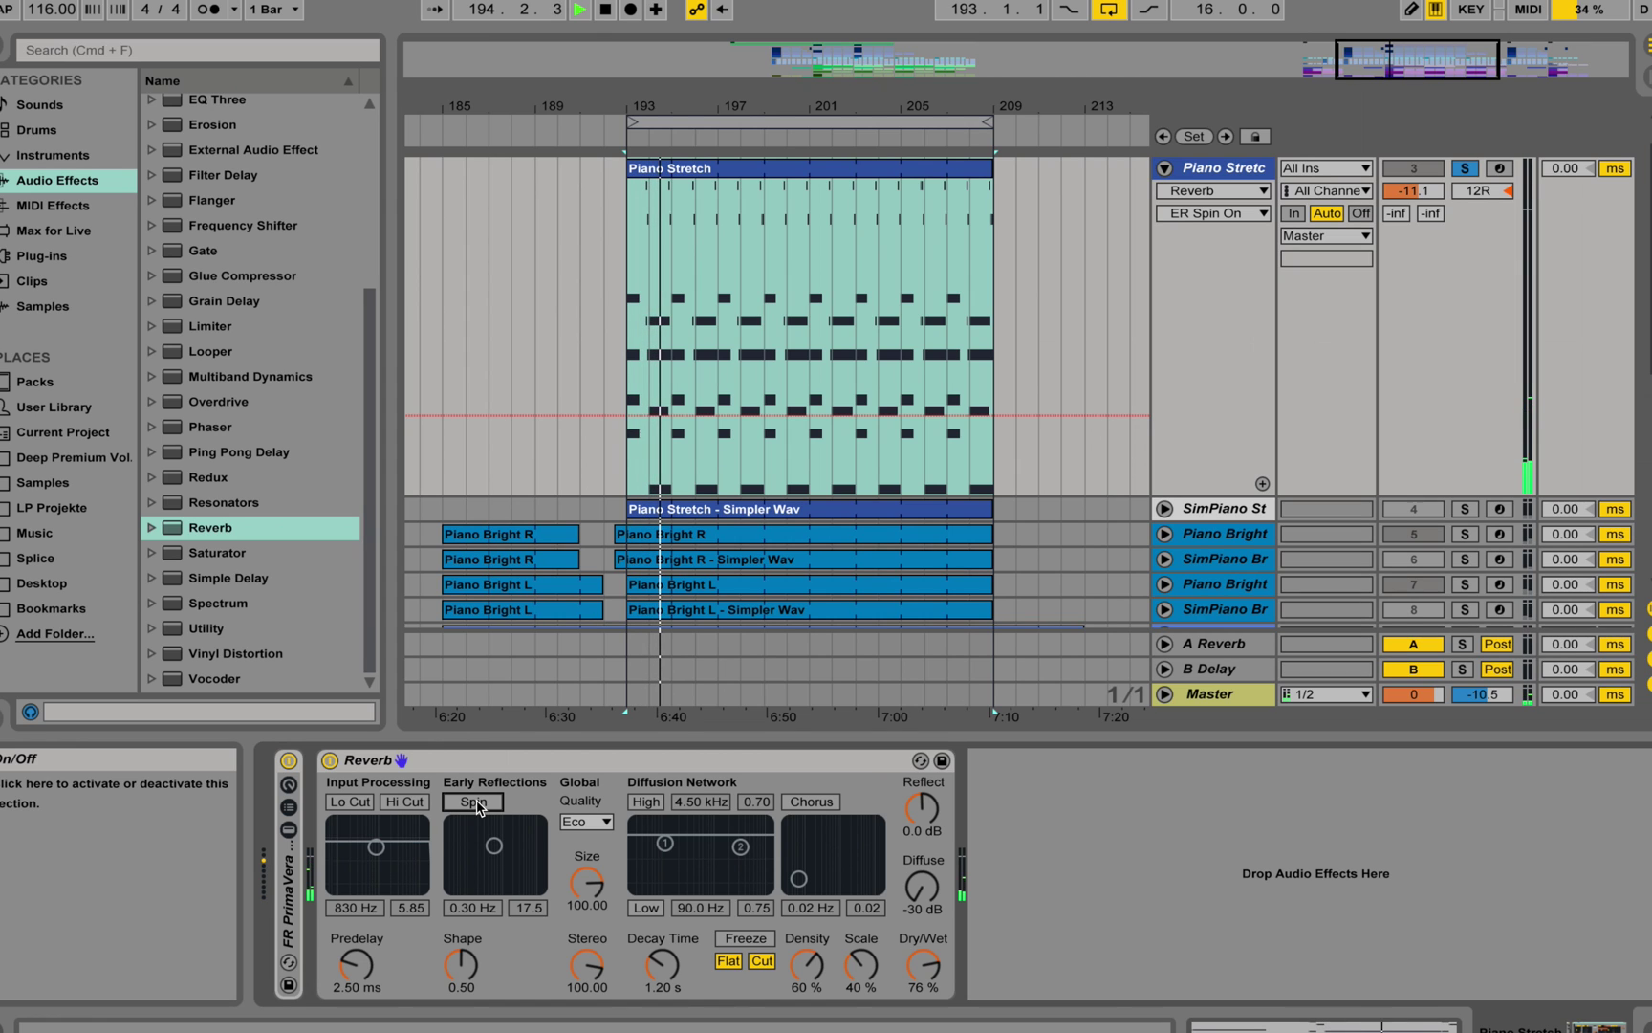
key("space")
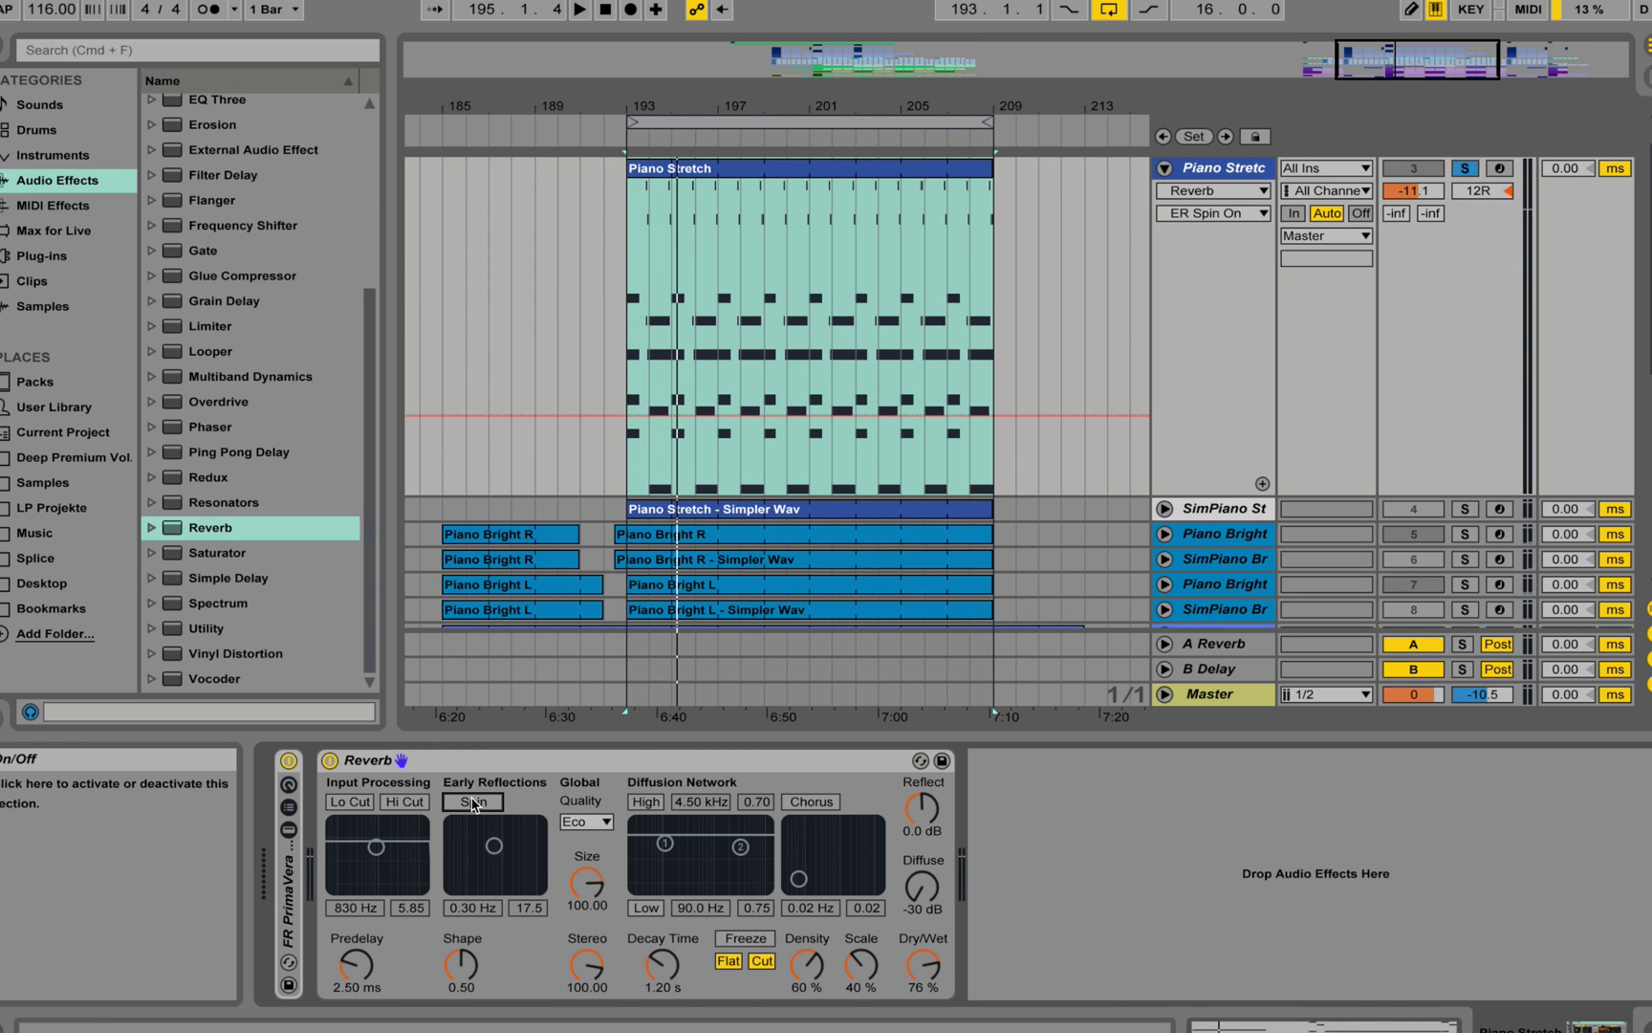
Step: Turn on the input Lo Cut, raise the filter frequency to 1.31 kHz and narrow its width
left_click(356, 806)
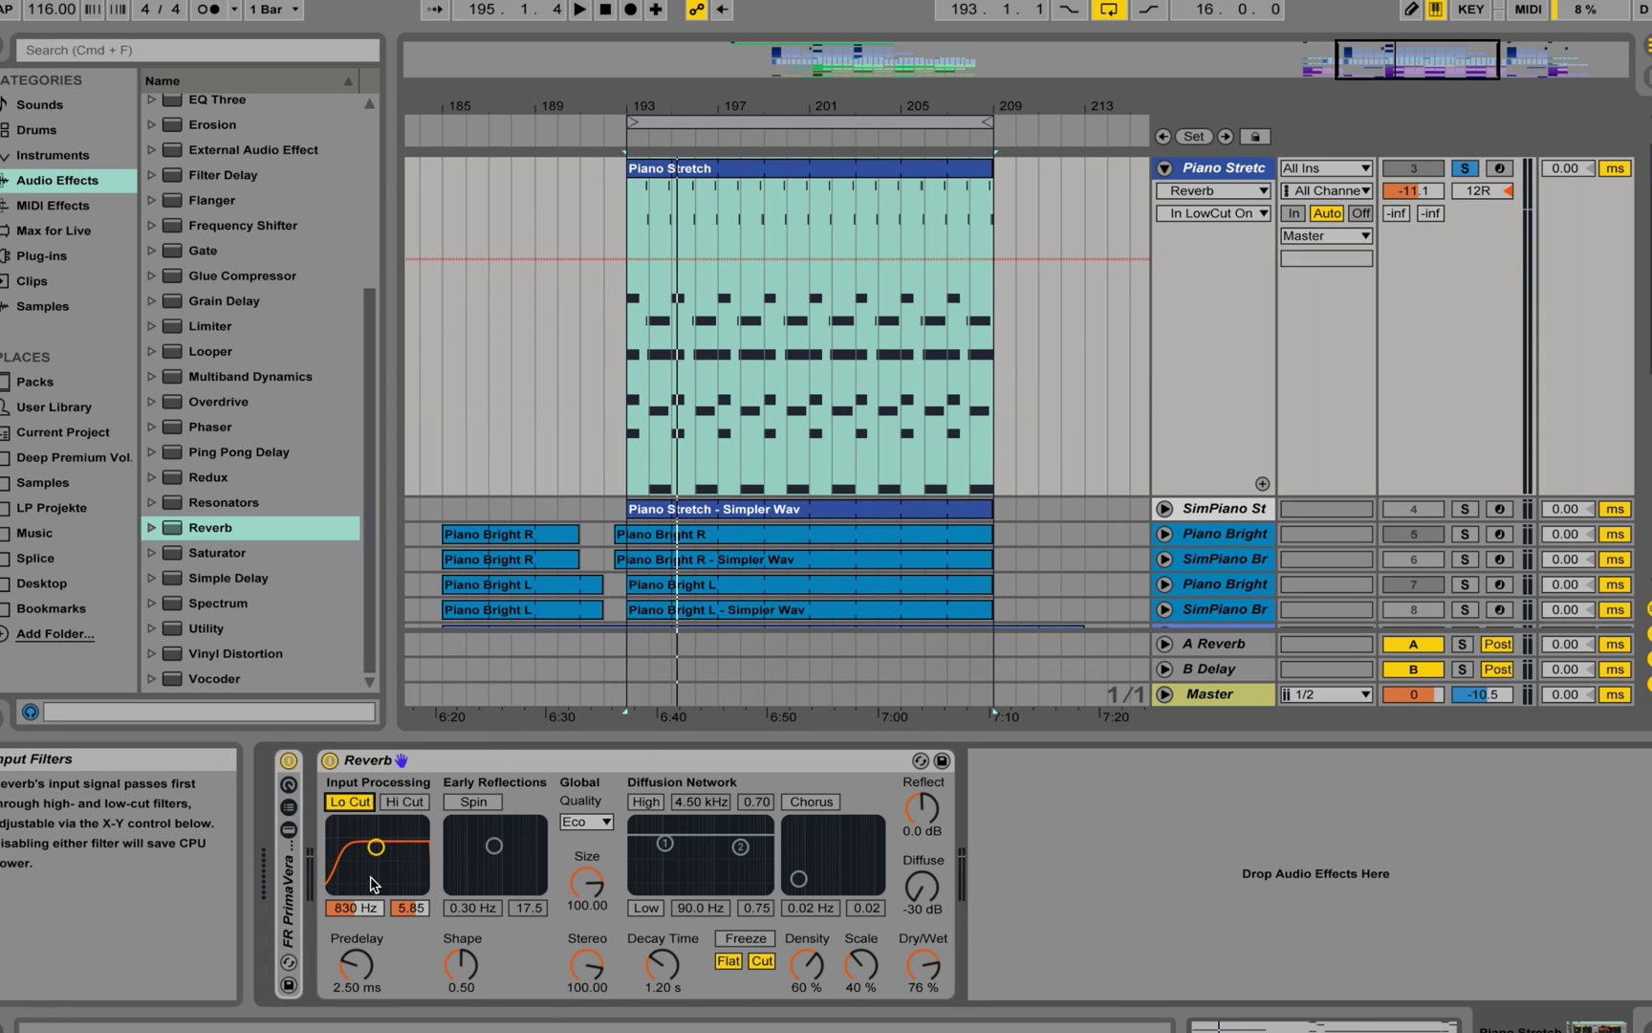
left_click(355, 907)
left_click_drag(354, 907, 355, 884)
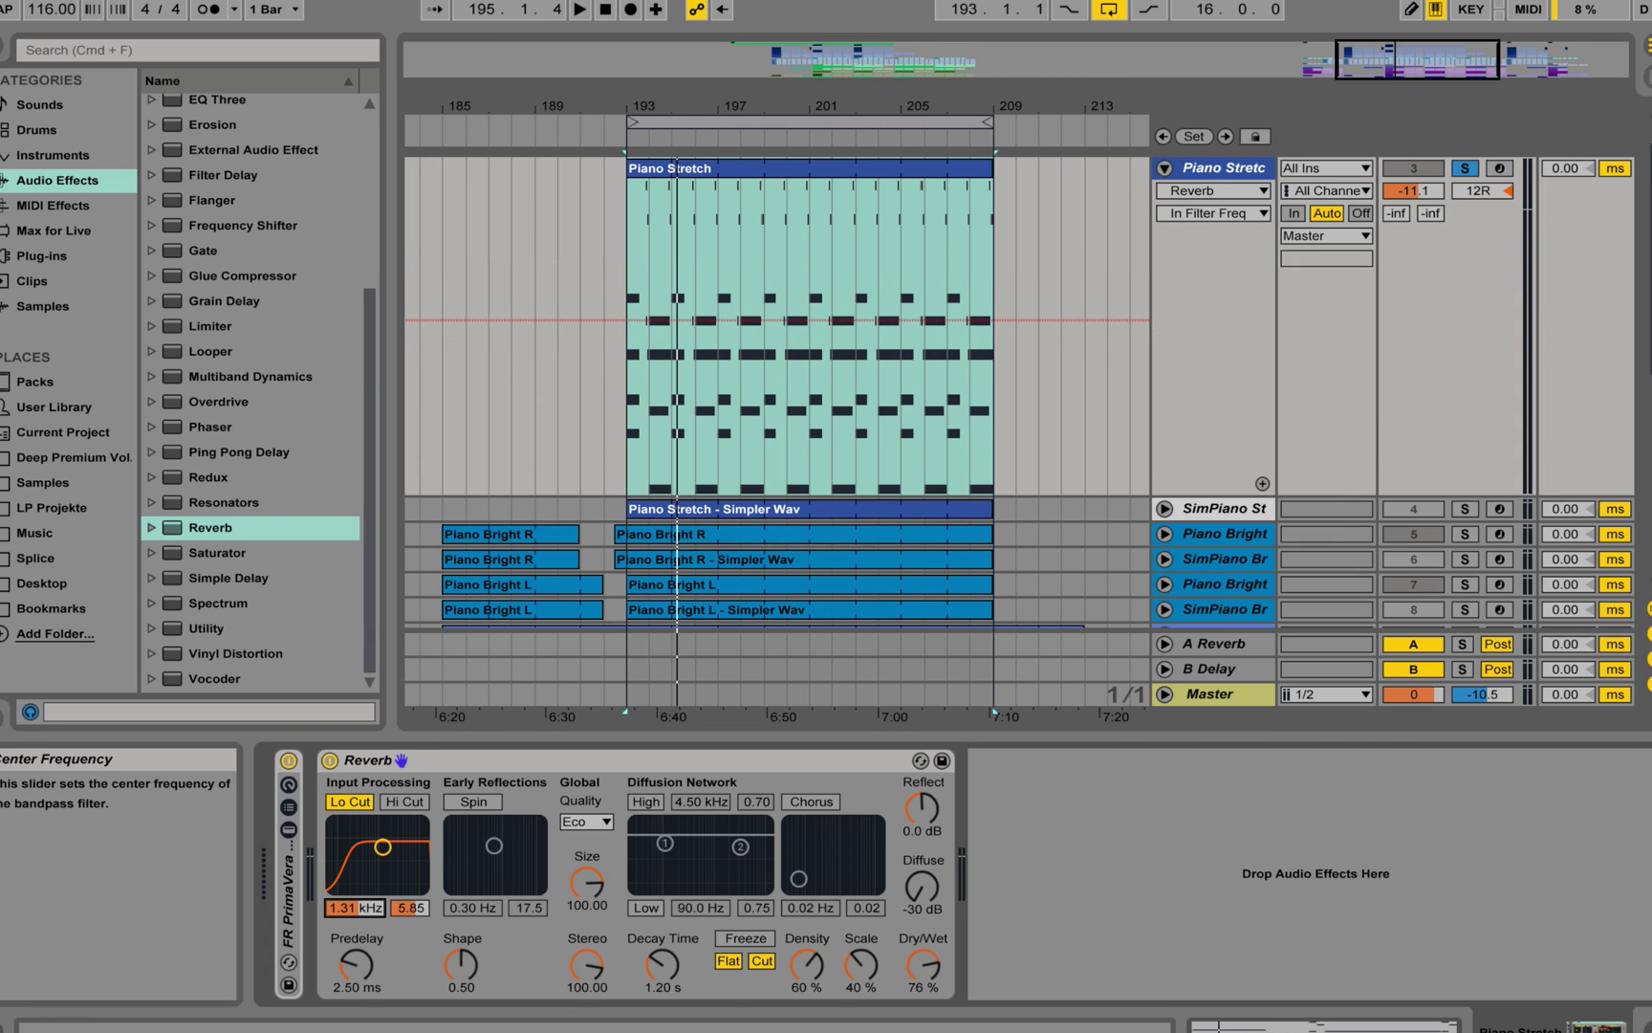
left_click(413, 910)
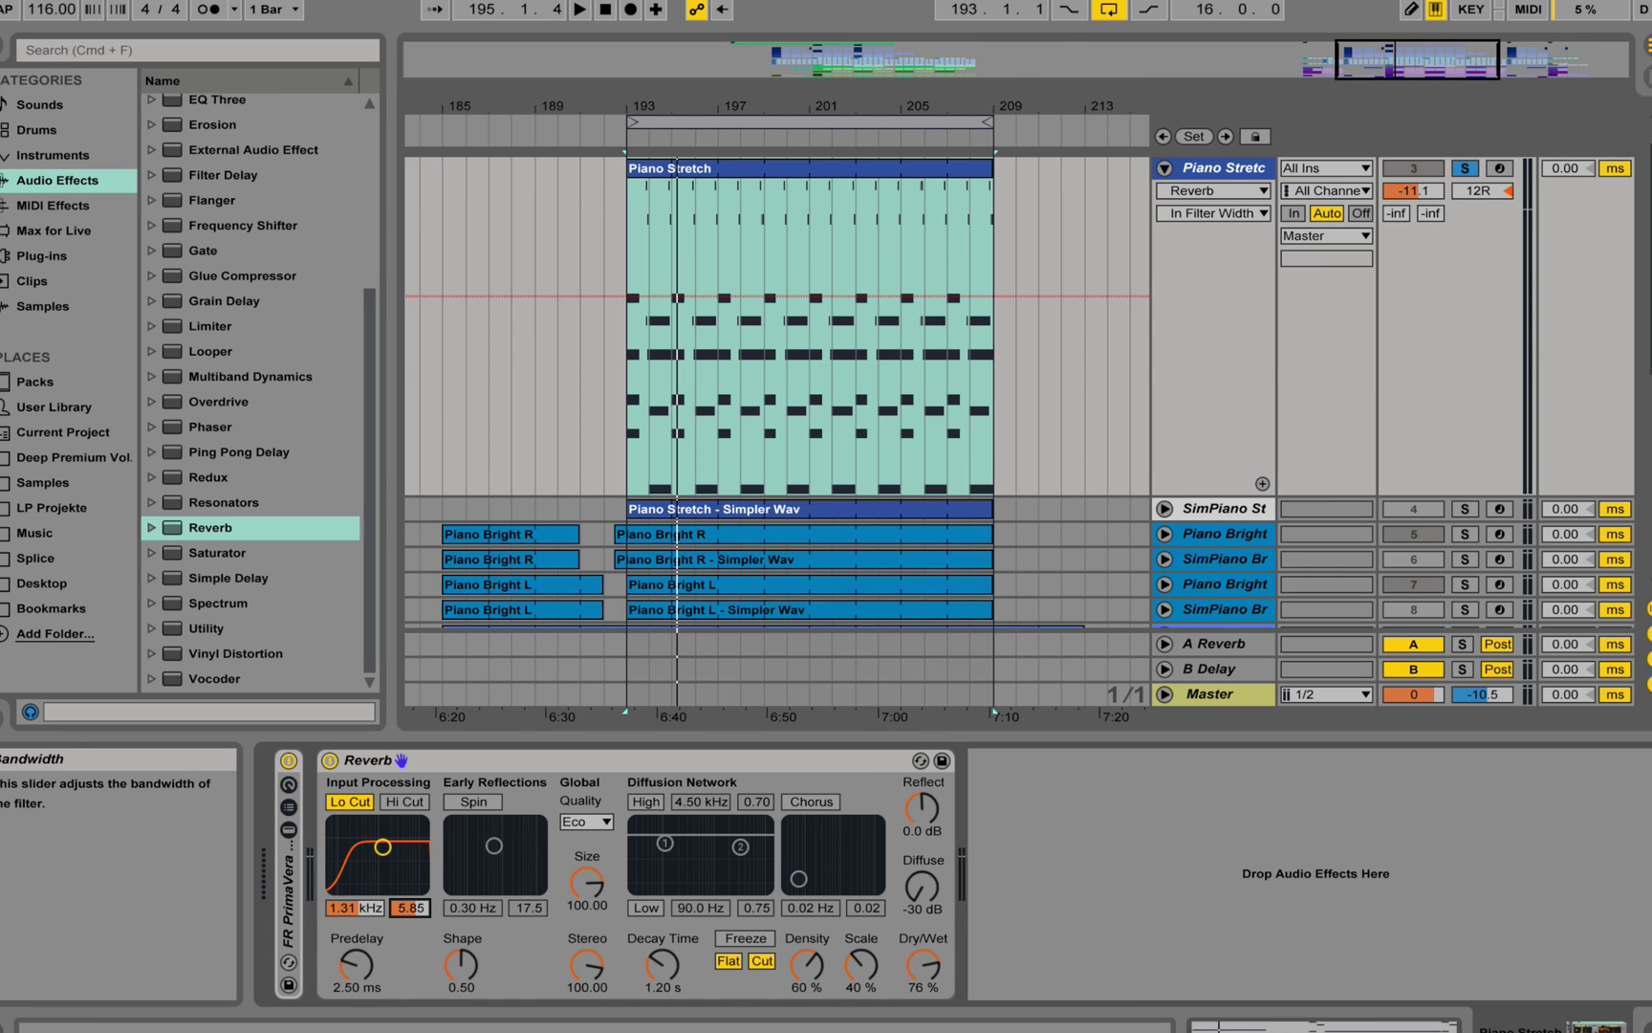
mouse_move(413, 911)
left_mouse_down()
mouse_move(413, 927)
mouse_move(413, 902)
left_mouse_up()
Step: While playing, move the filter band centre through 1.62 kHz to 1.81 kHz
key("space")
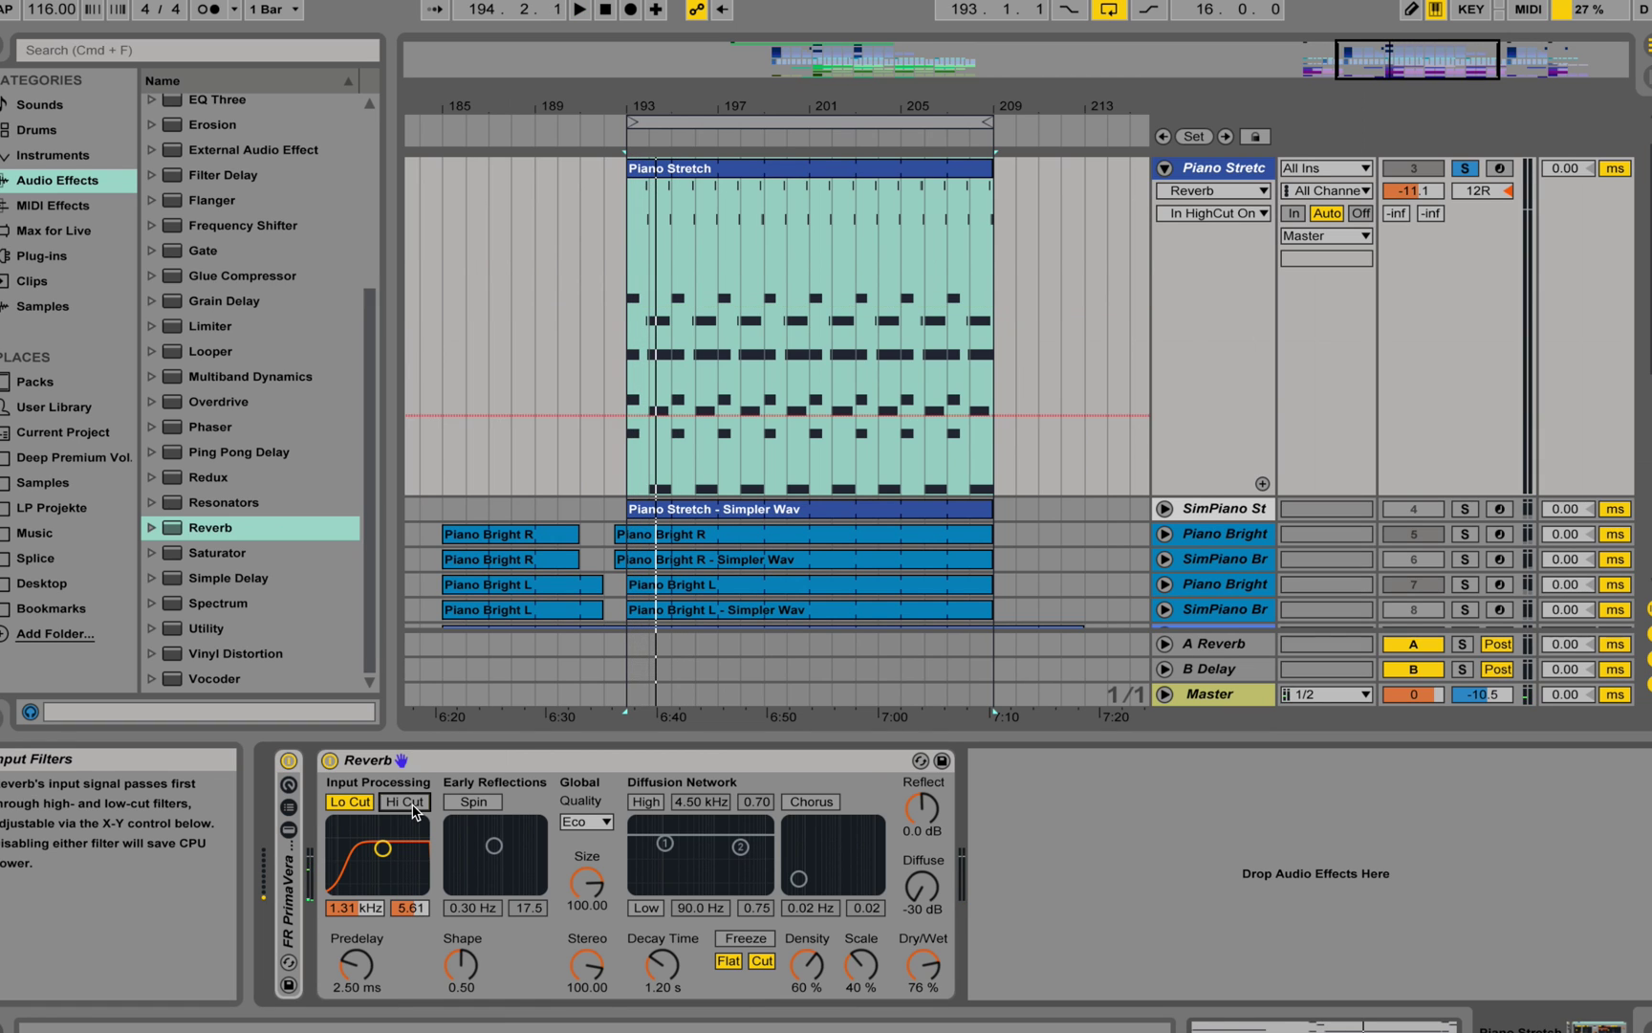
left_click_drag(382, 848, 386, 848)
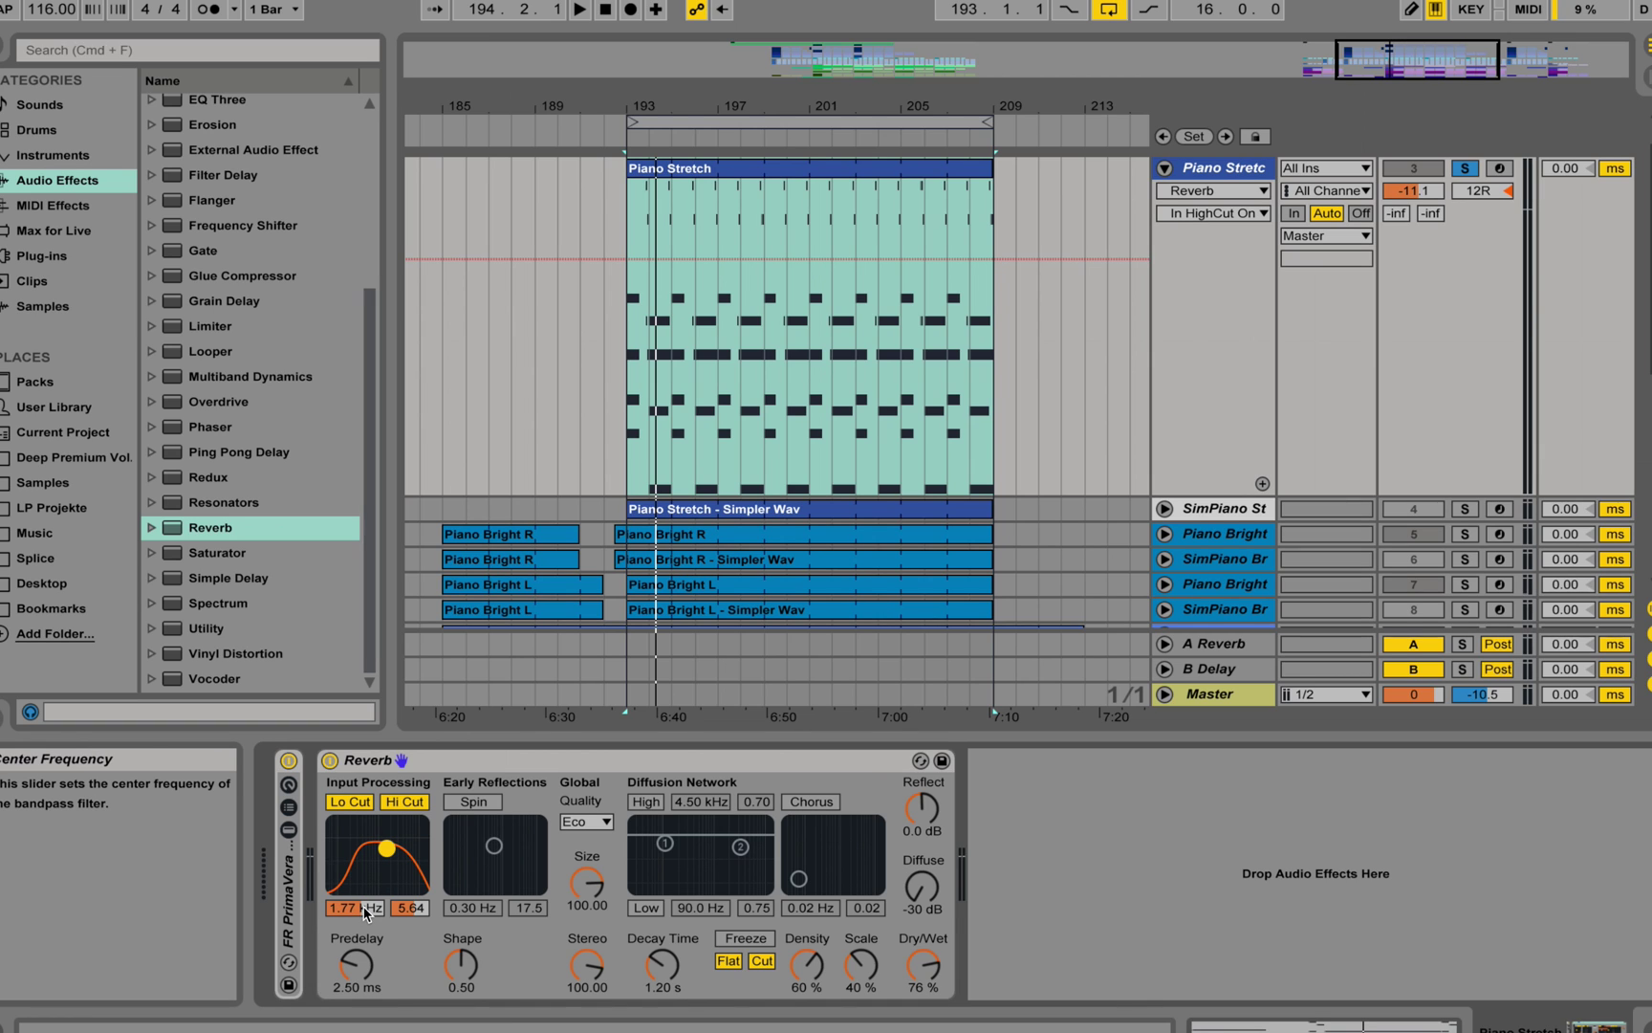
mouse_move(371, 913)
left_mouse_down()
mouse_move(410, 899)
mouse_move(371, 906)
left_mouse_up()
left_click(371, 908)
key("space")
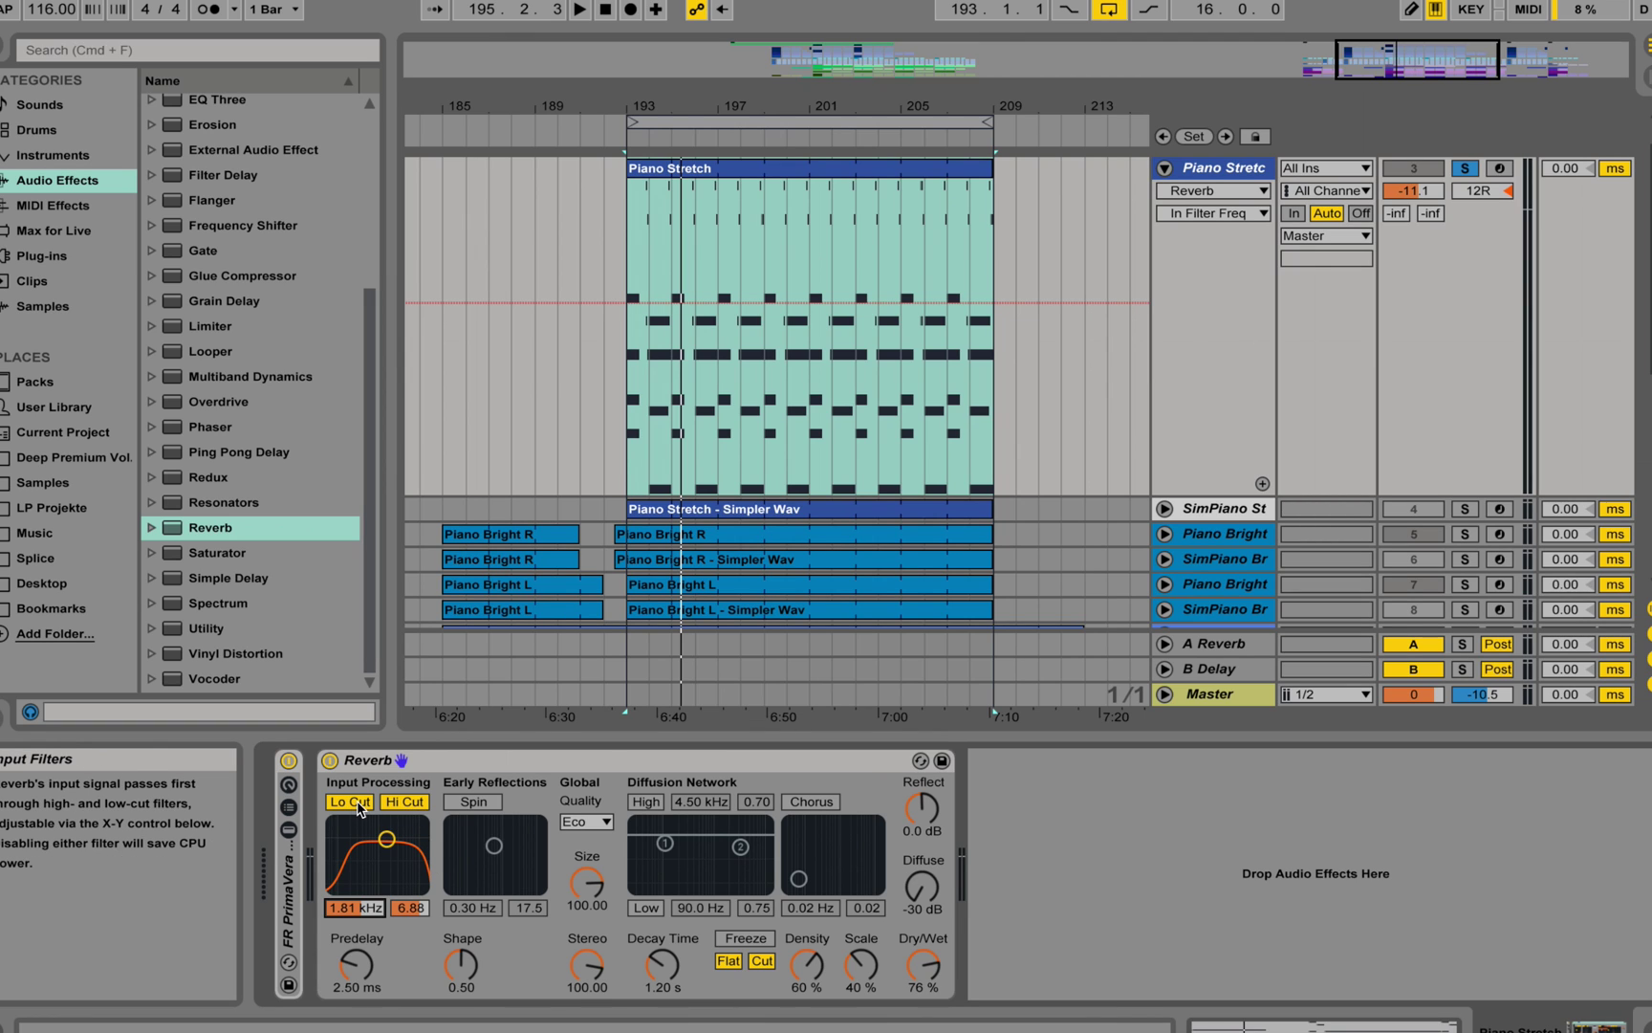
Step: Raise Dry/Wet, lengthen Decay toward 3.31 s, switch off Cut and Flat, and set Diffuse to 0.2 dB
left_click(354, 971)
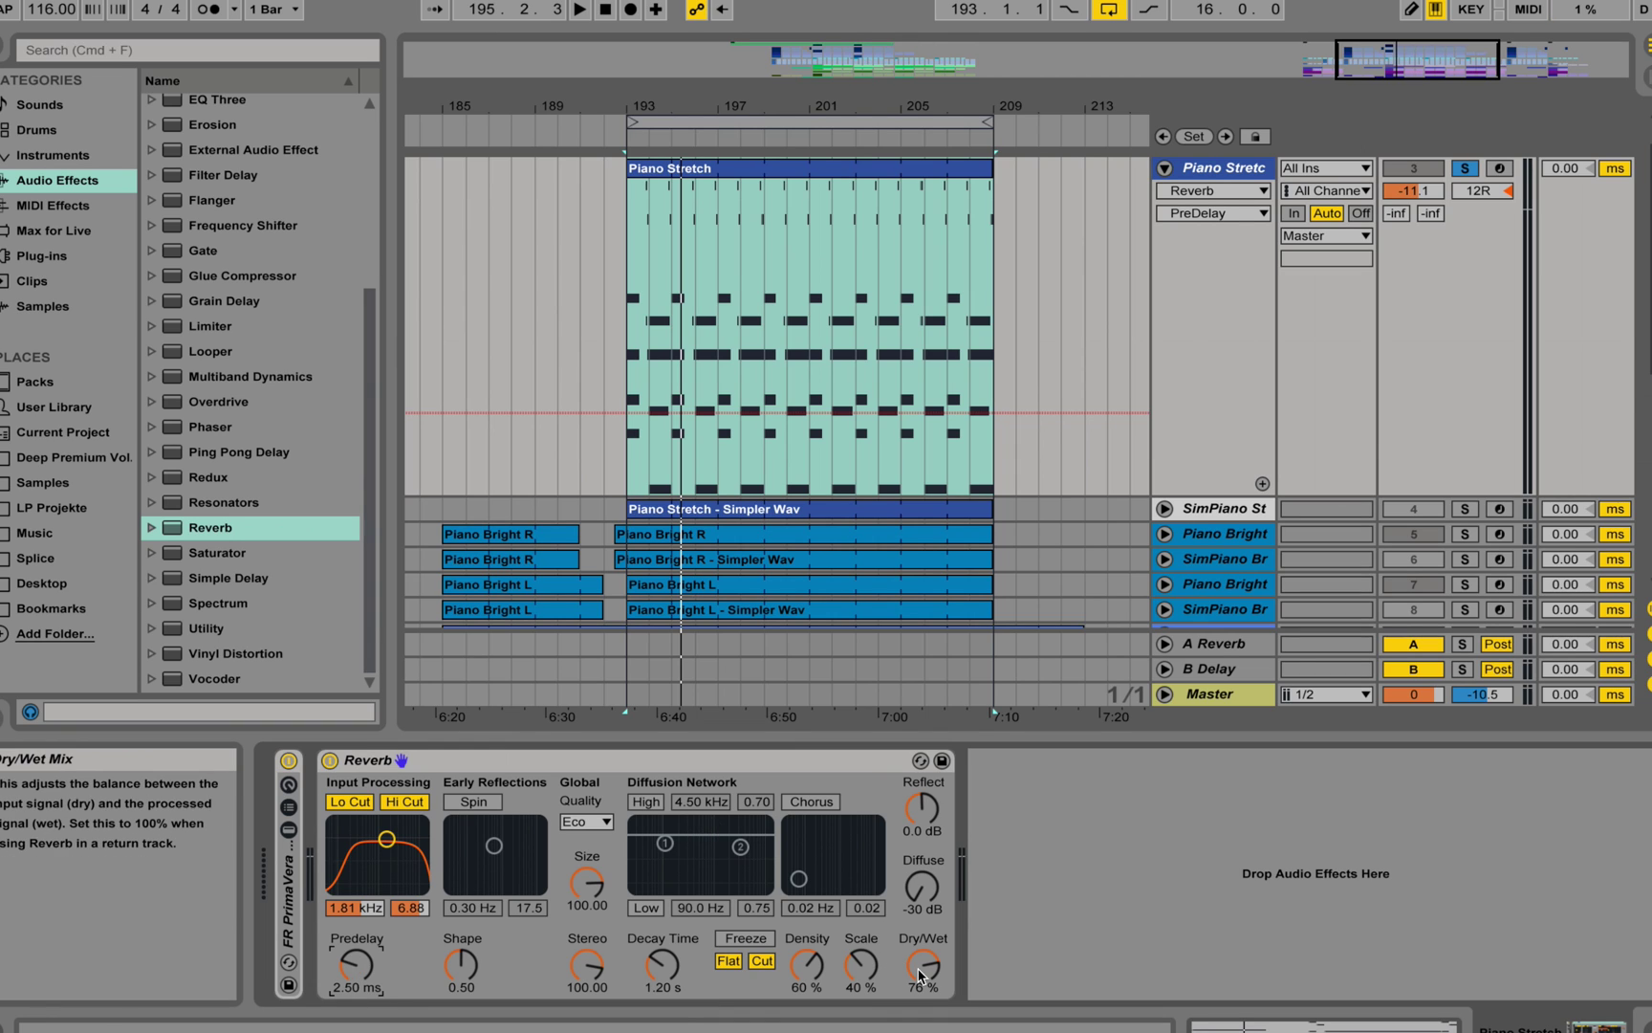
mouse_move(923, 966)
left_mouse_down()
mouse_move(922, 951)
mouse_move(925, 975)
left_mouse_up()
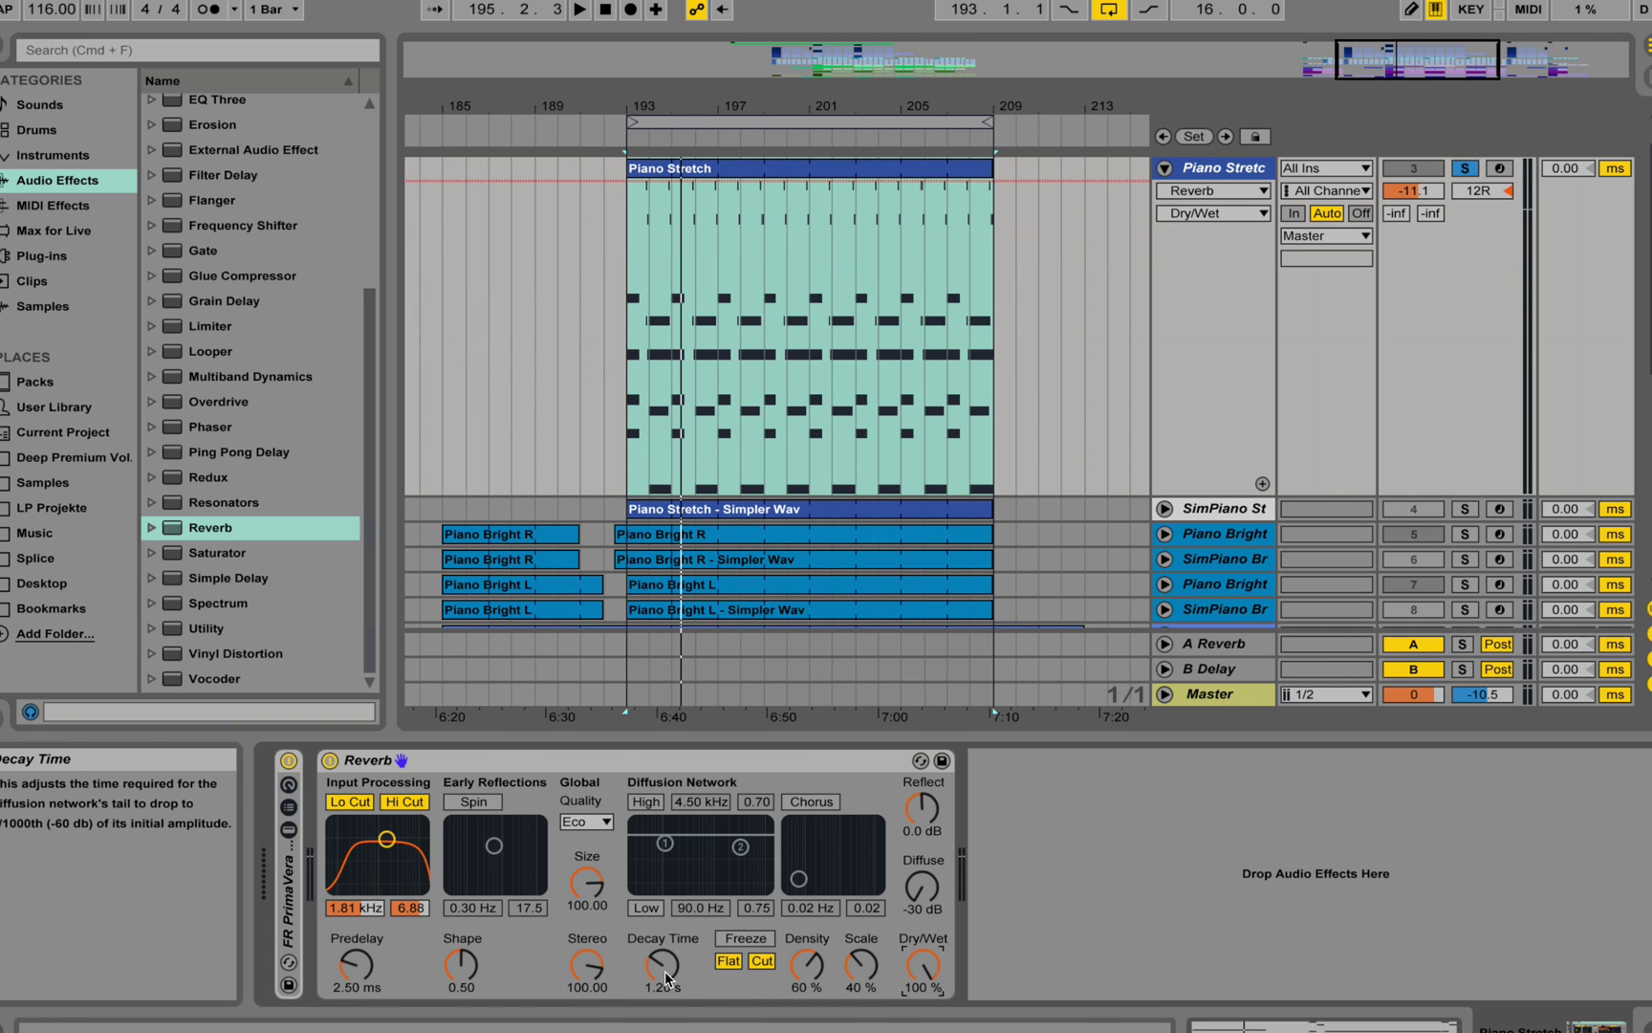
mouse_move(664, 970)
left_mouse_down()
mouse_move(664, 889)
mouse_move(664, 946)
left_mouse_up()
left_click(762, 960)
left_click(729, 960)
left_click_drag(922, 886, 922, 846)
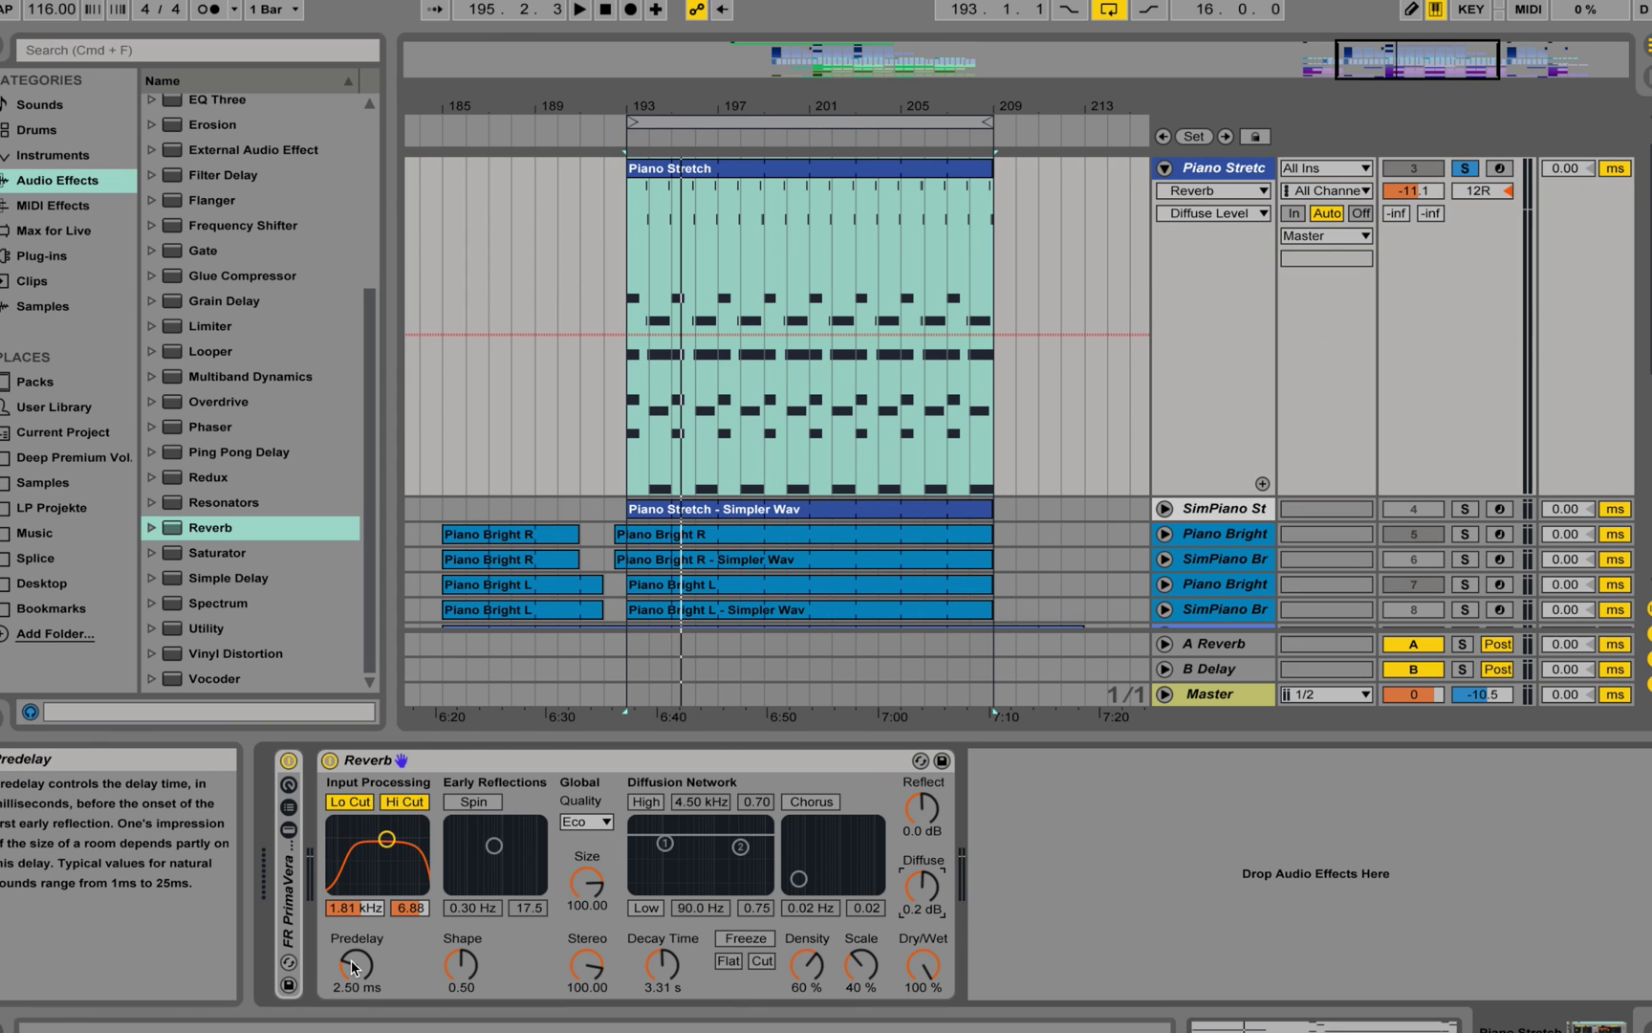
Step: Audition predelay at 0.50 ms, 250 ms and 103 ms, and lower Dry/Wet toward 63 %
left_click_drag(353, 967, 353, 994)
key("space")
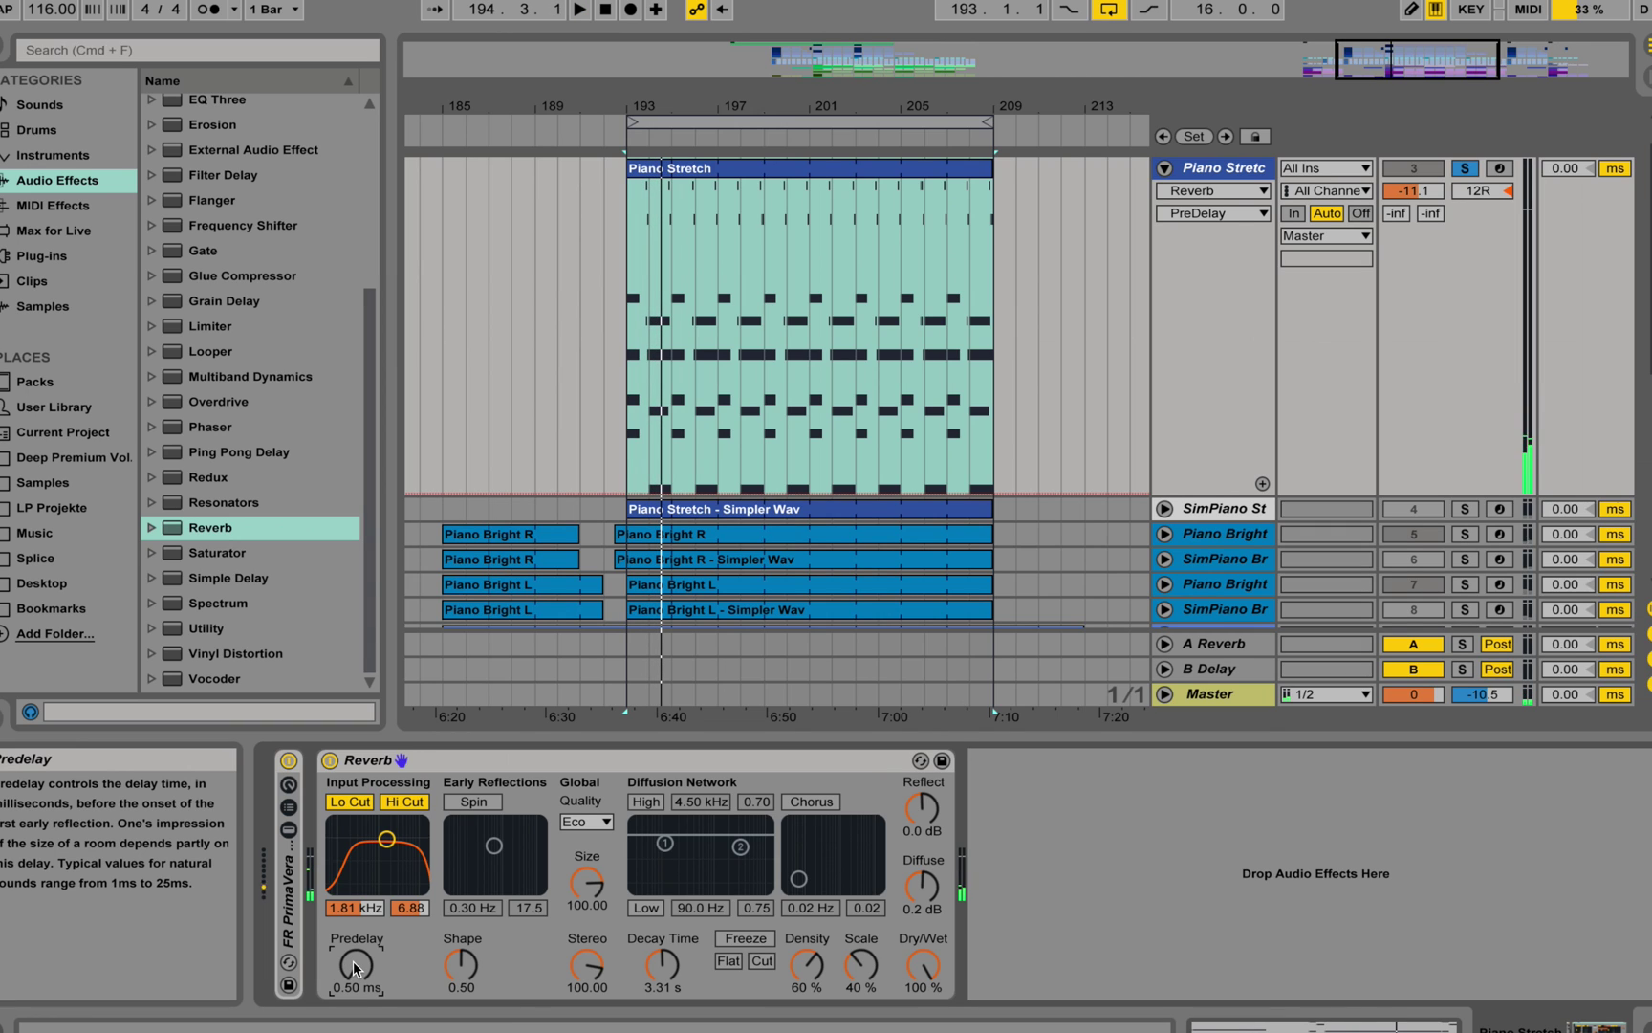
key("space")
left_click_drag(357, 965, 357, 813)
left_click_drag(356, 965, 357, 937)
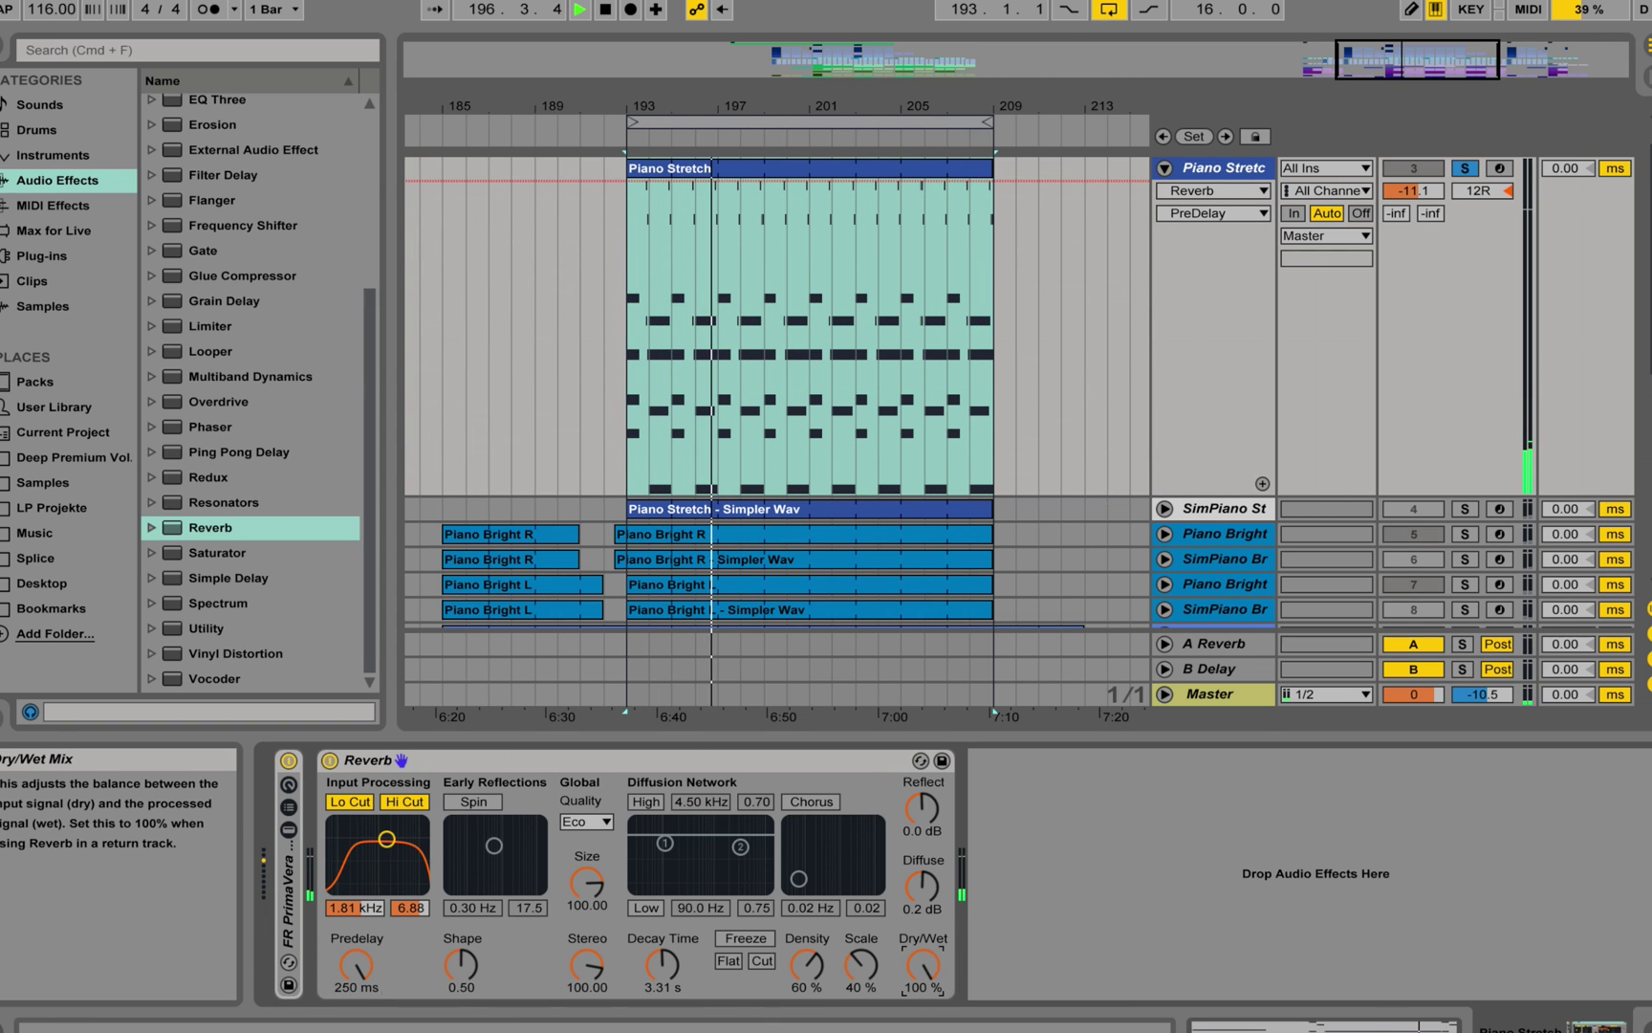
mouse_move(923, 966)
left_mouse_down()
mouse_move(923, 1013)
mouse_move(929, 965)
left_mouse_up()
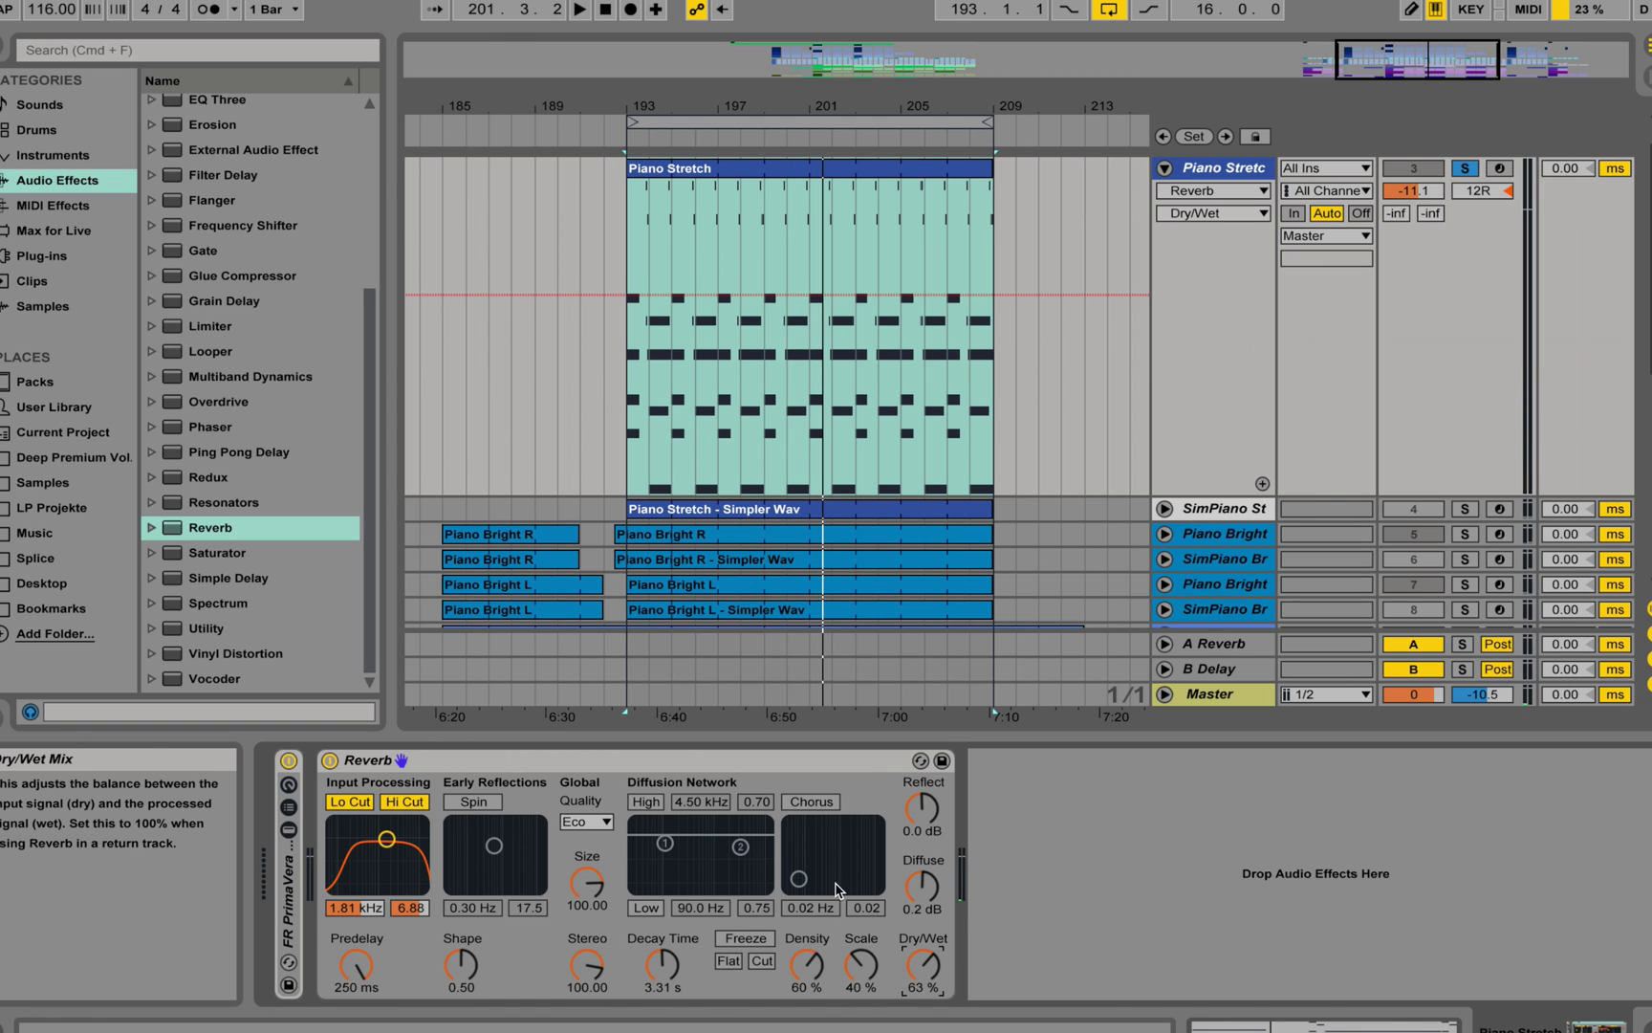
left_click_drag(356, 966, 356, 999)
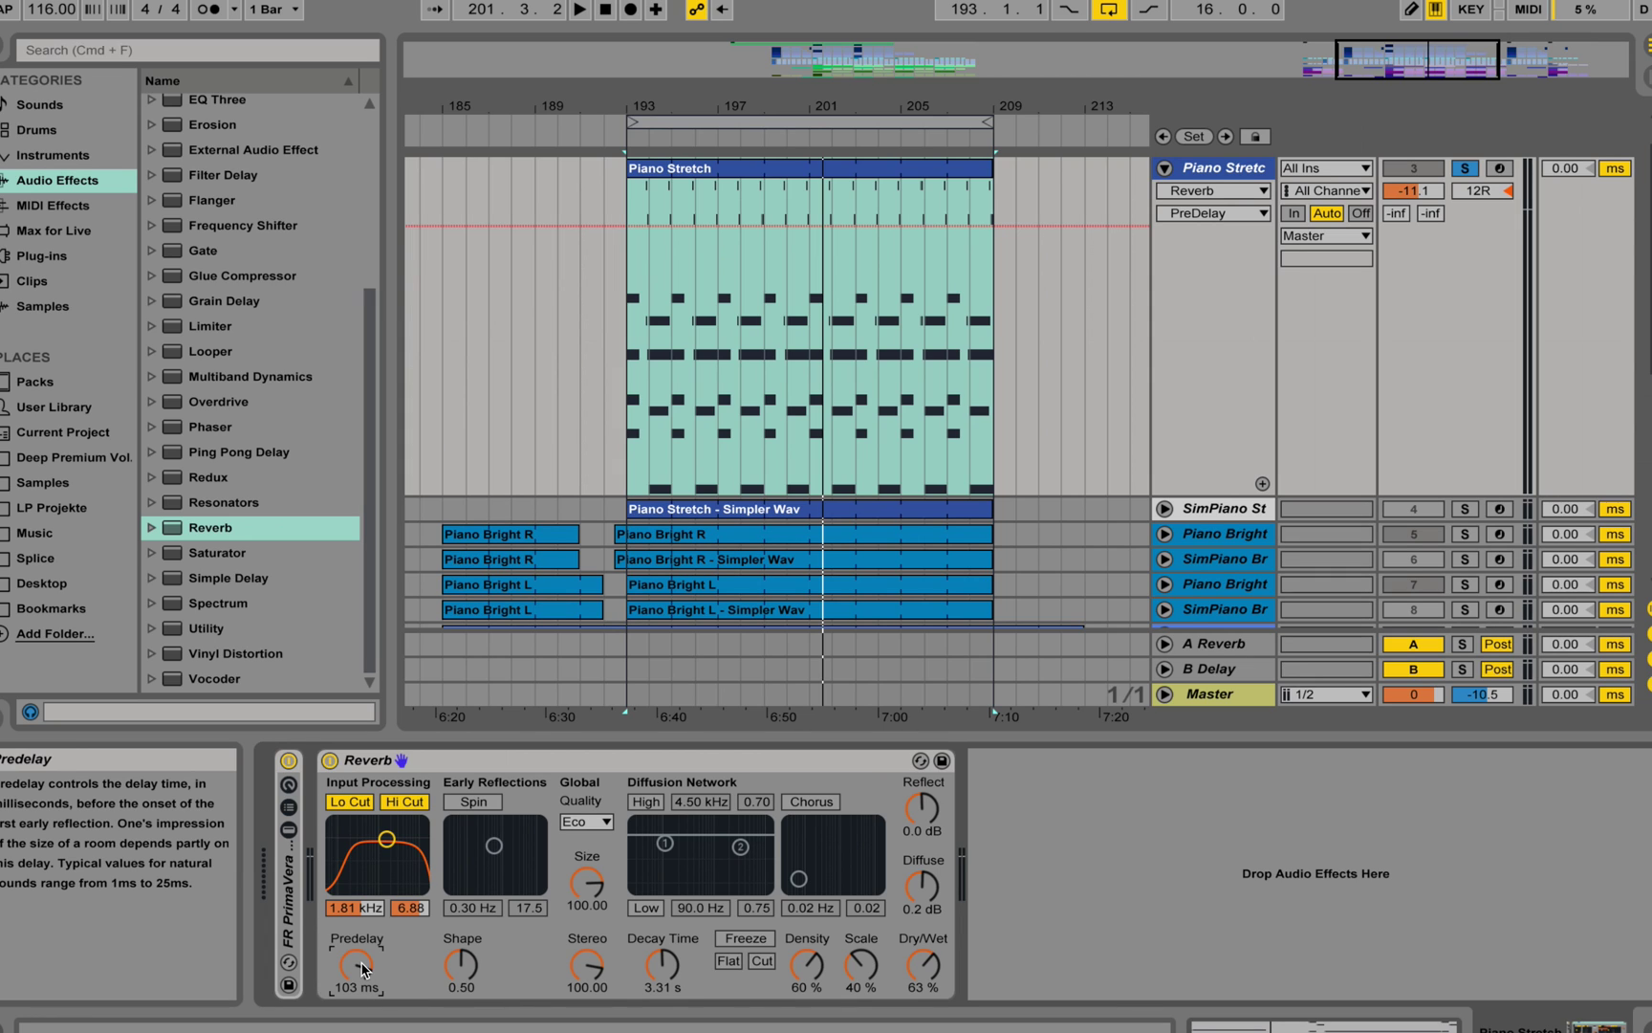
Step: Compare predelay at 250 ms during loop playback, then settle it at 2.67 ms
key("space")
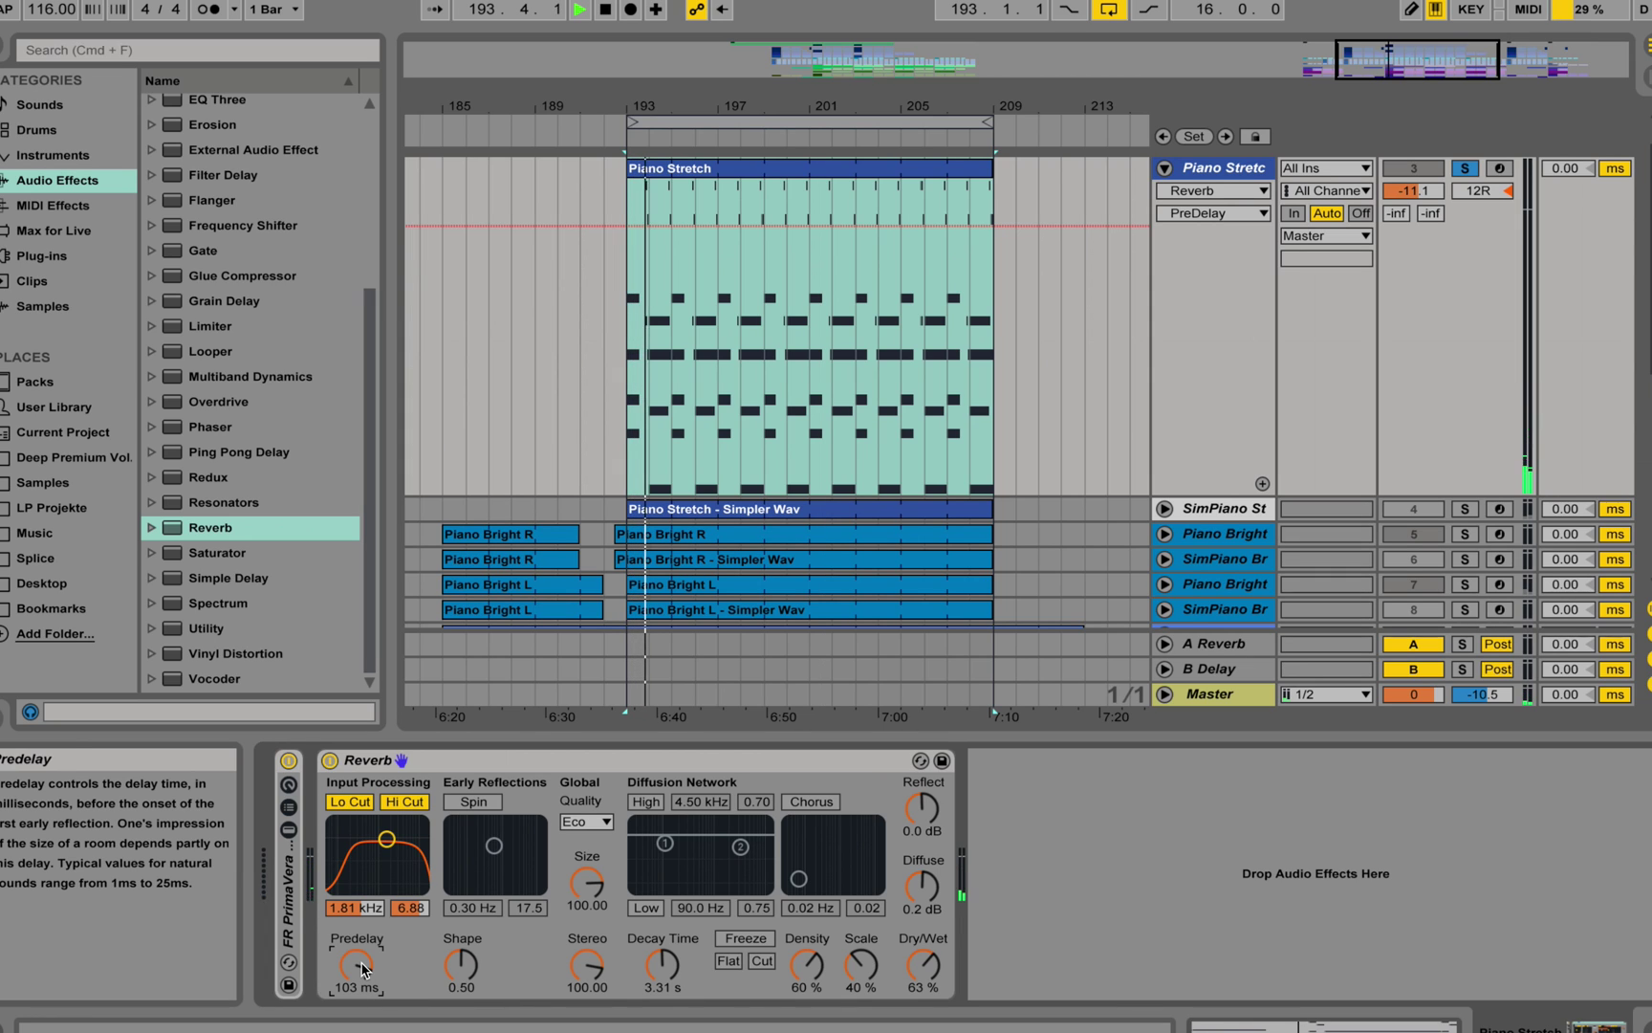
key("space")
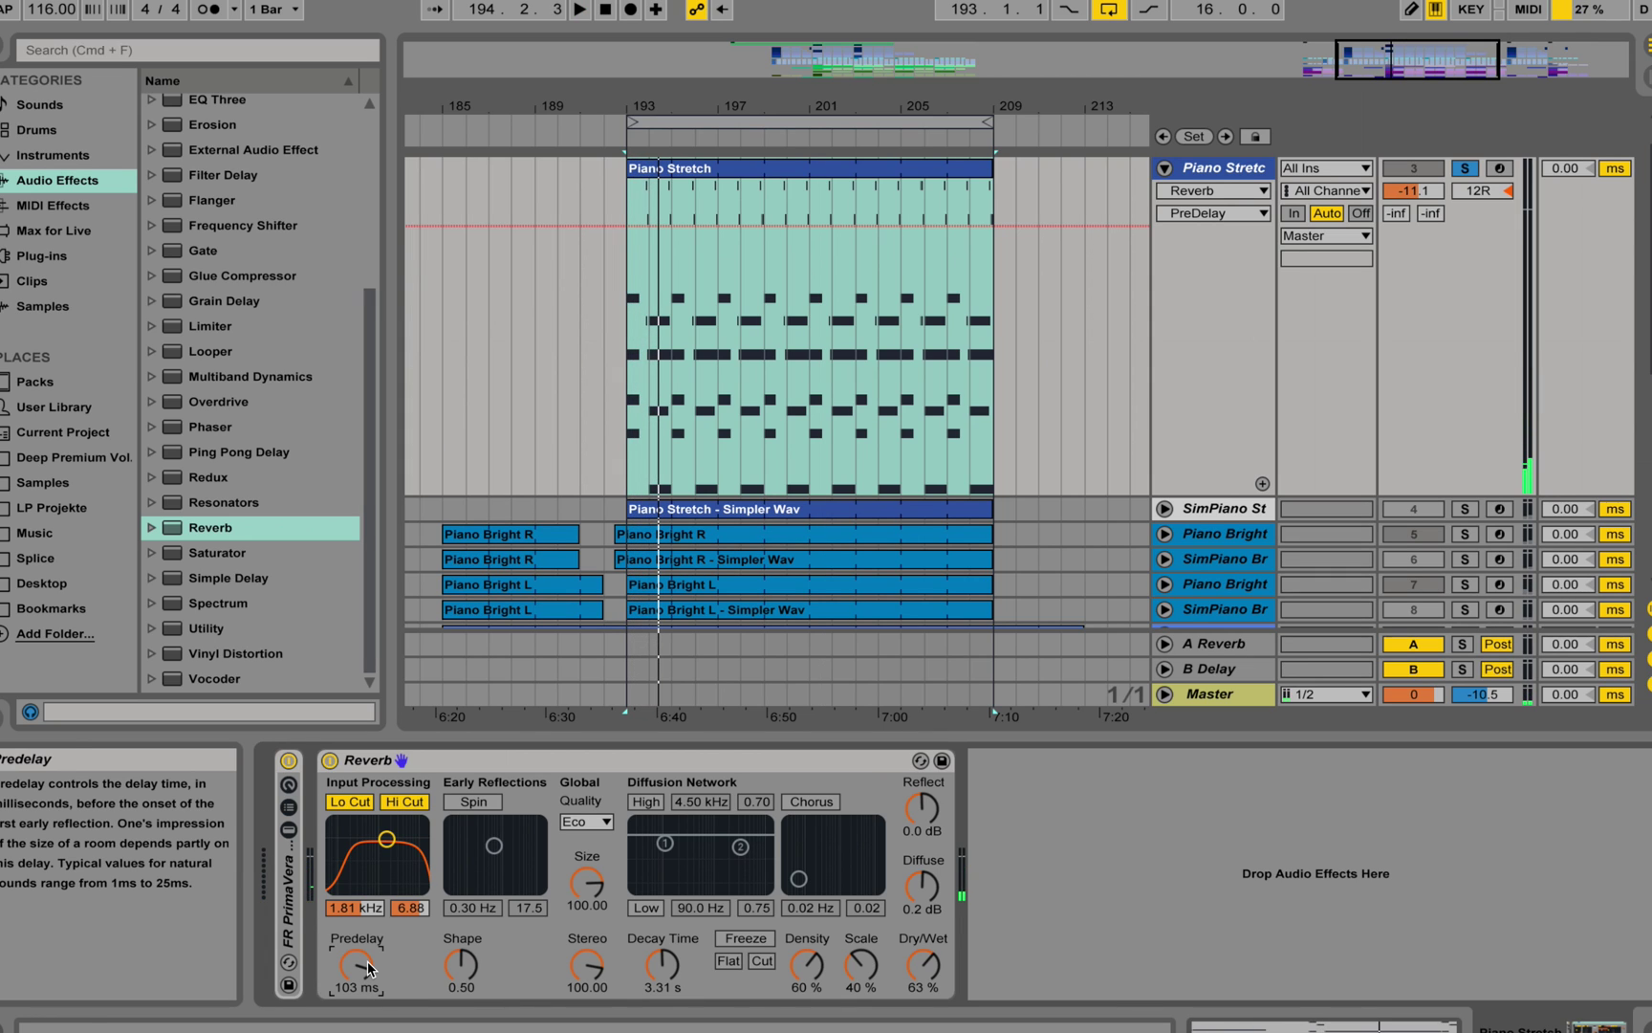
left_click_drag(363, 973, 363, 918)
key("space")
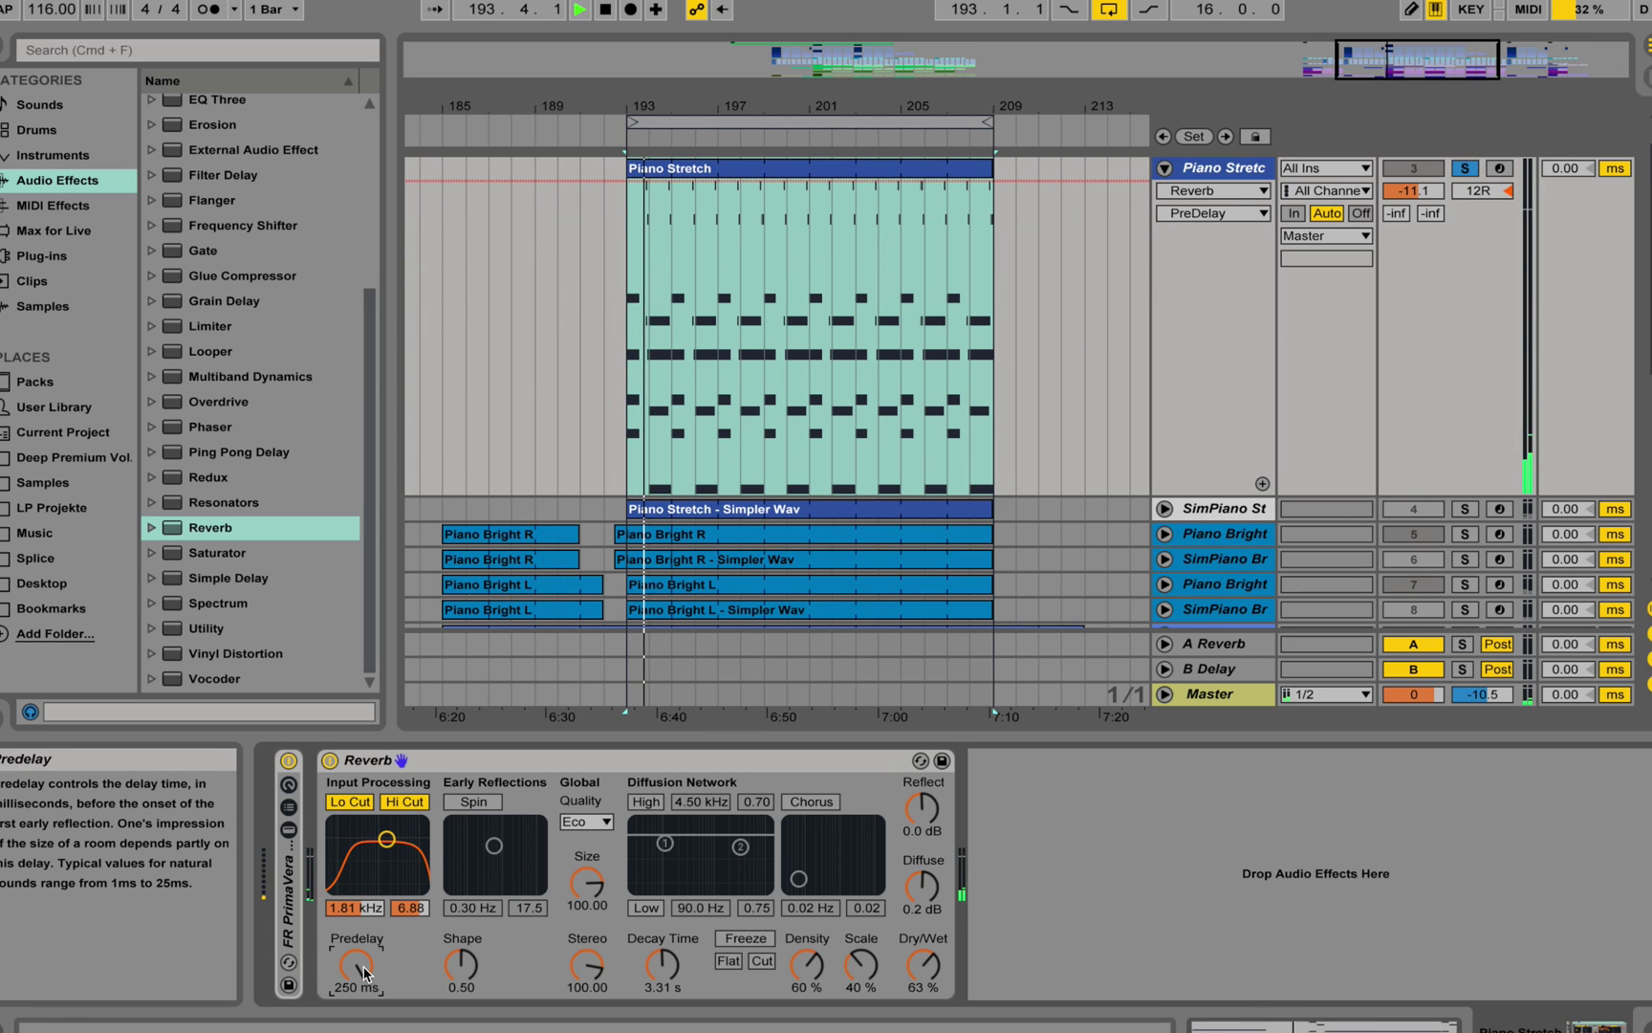
key("space")
left_click(635, 168)
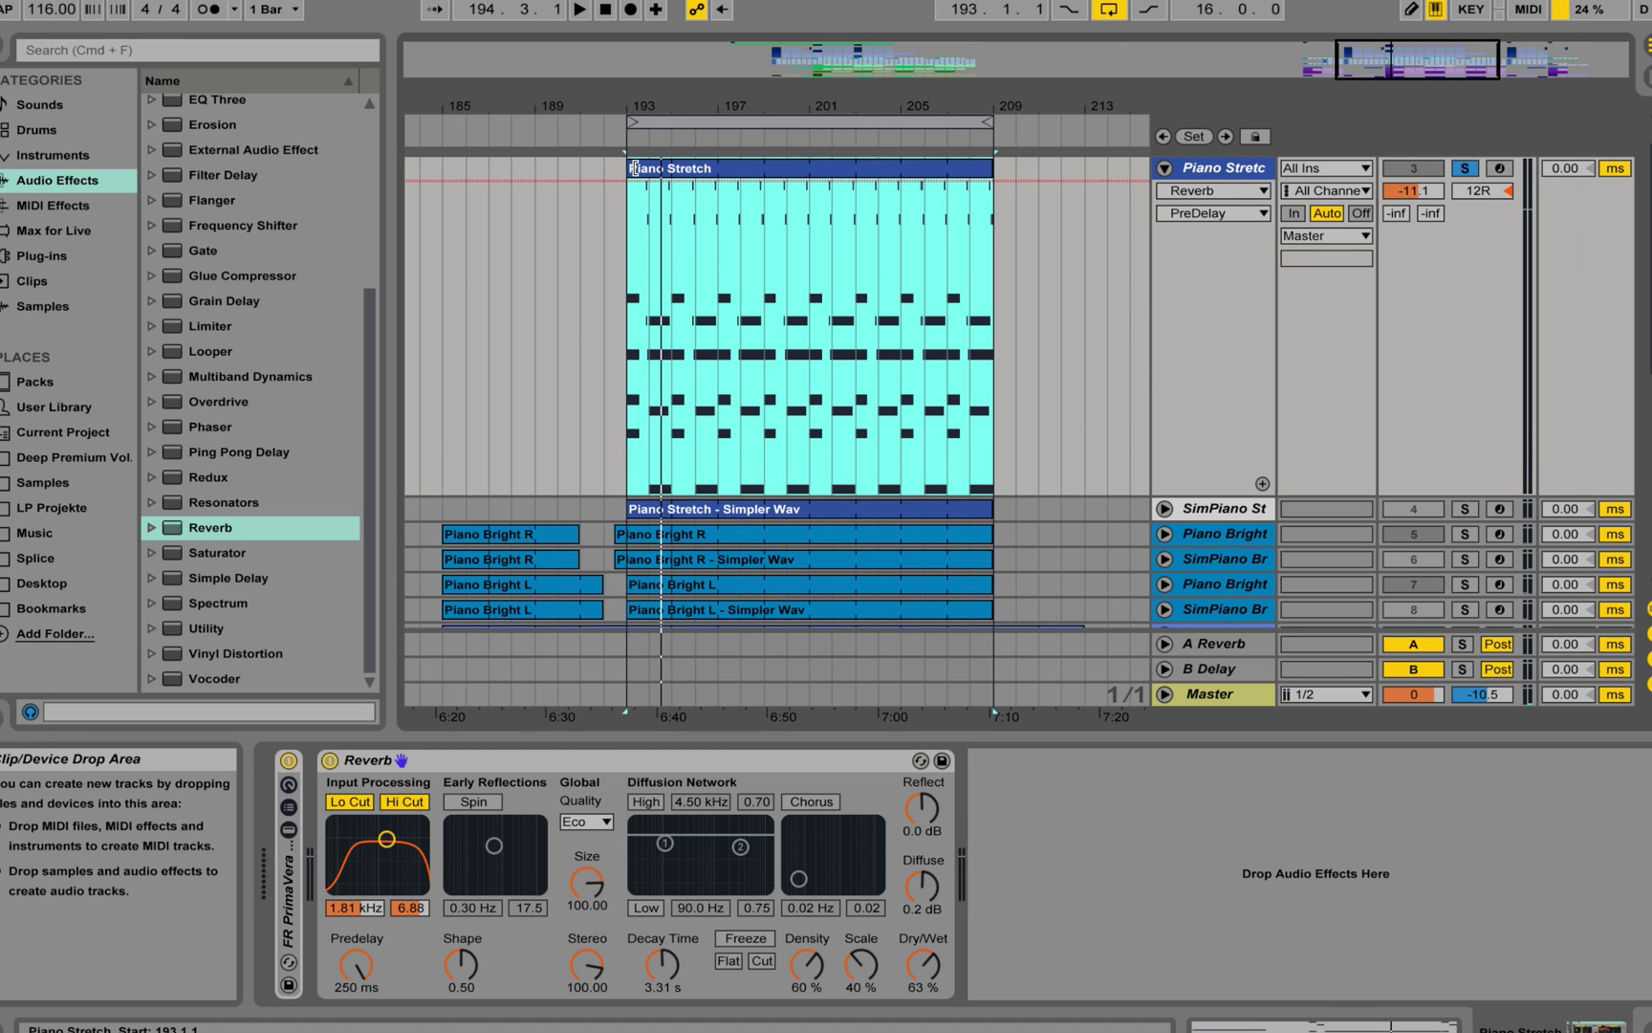
key("space")
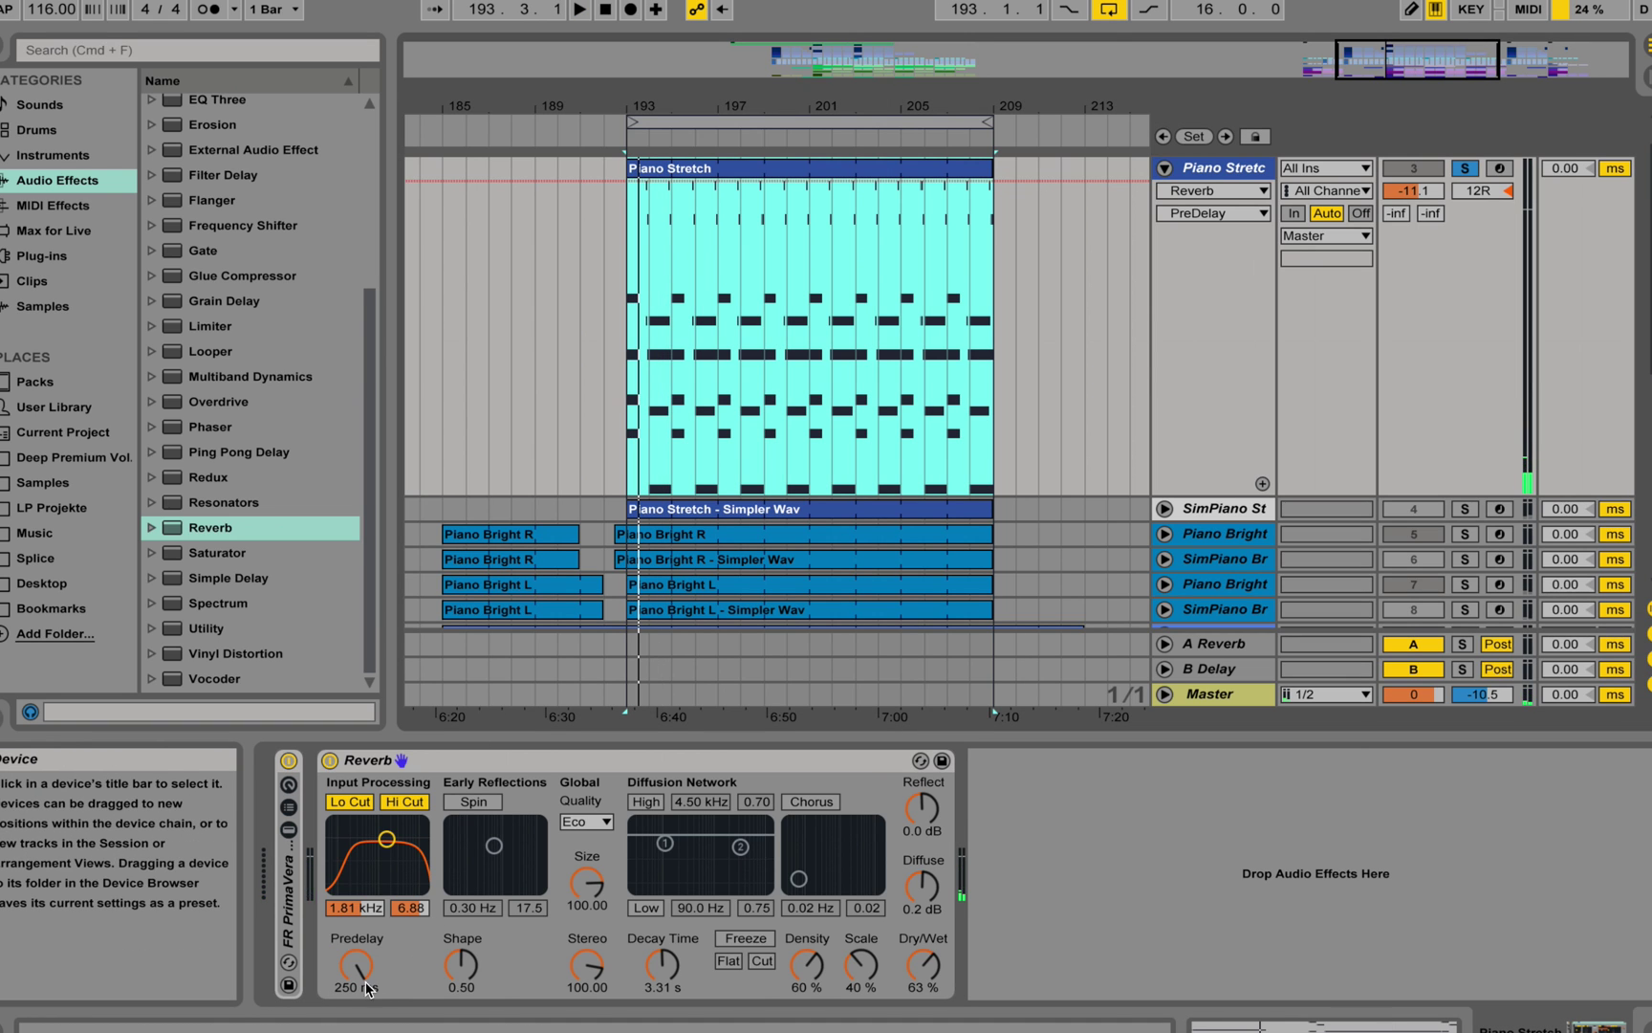
left_click_drag(356, 964, 356, 1027)
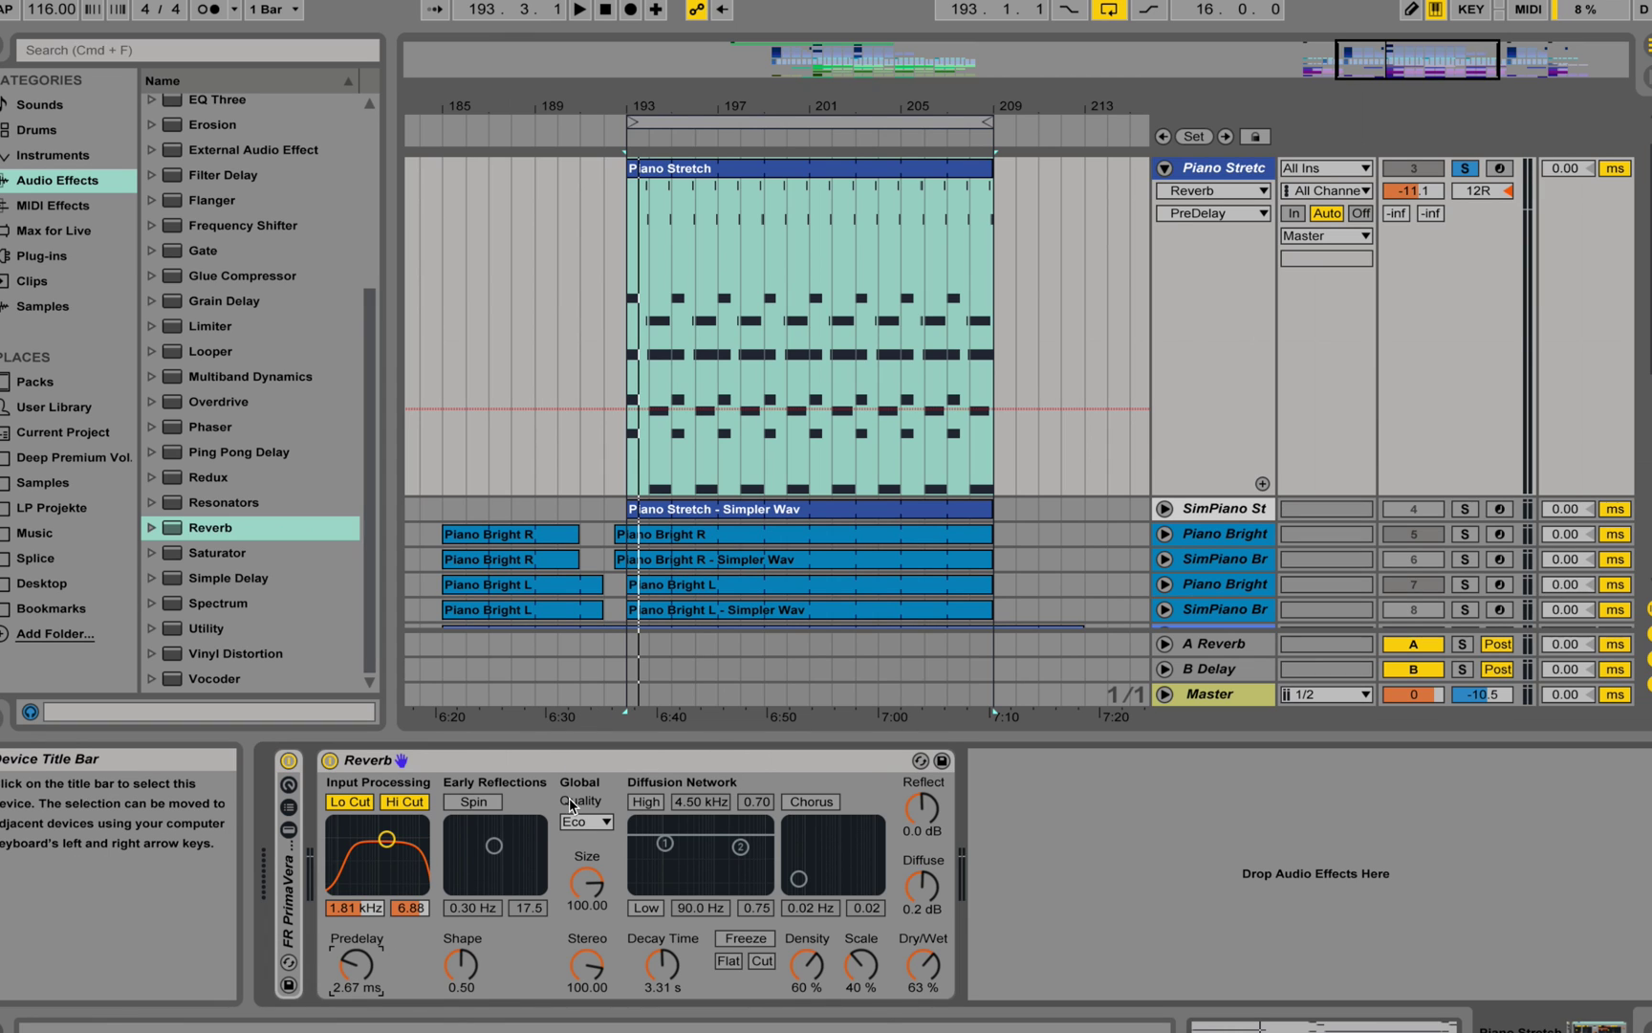
Step: Turn Spin on and try different rates and amounts, down to 0.07 Hz, while playing
left_click(492, 801)
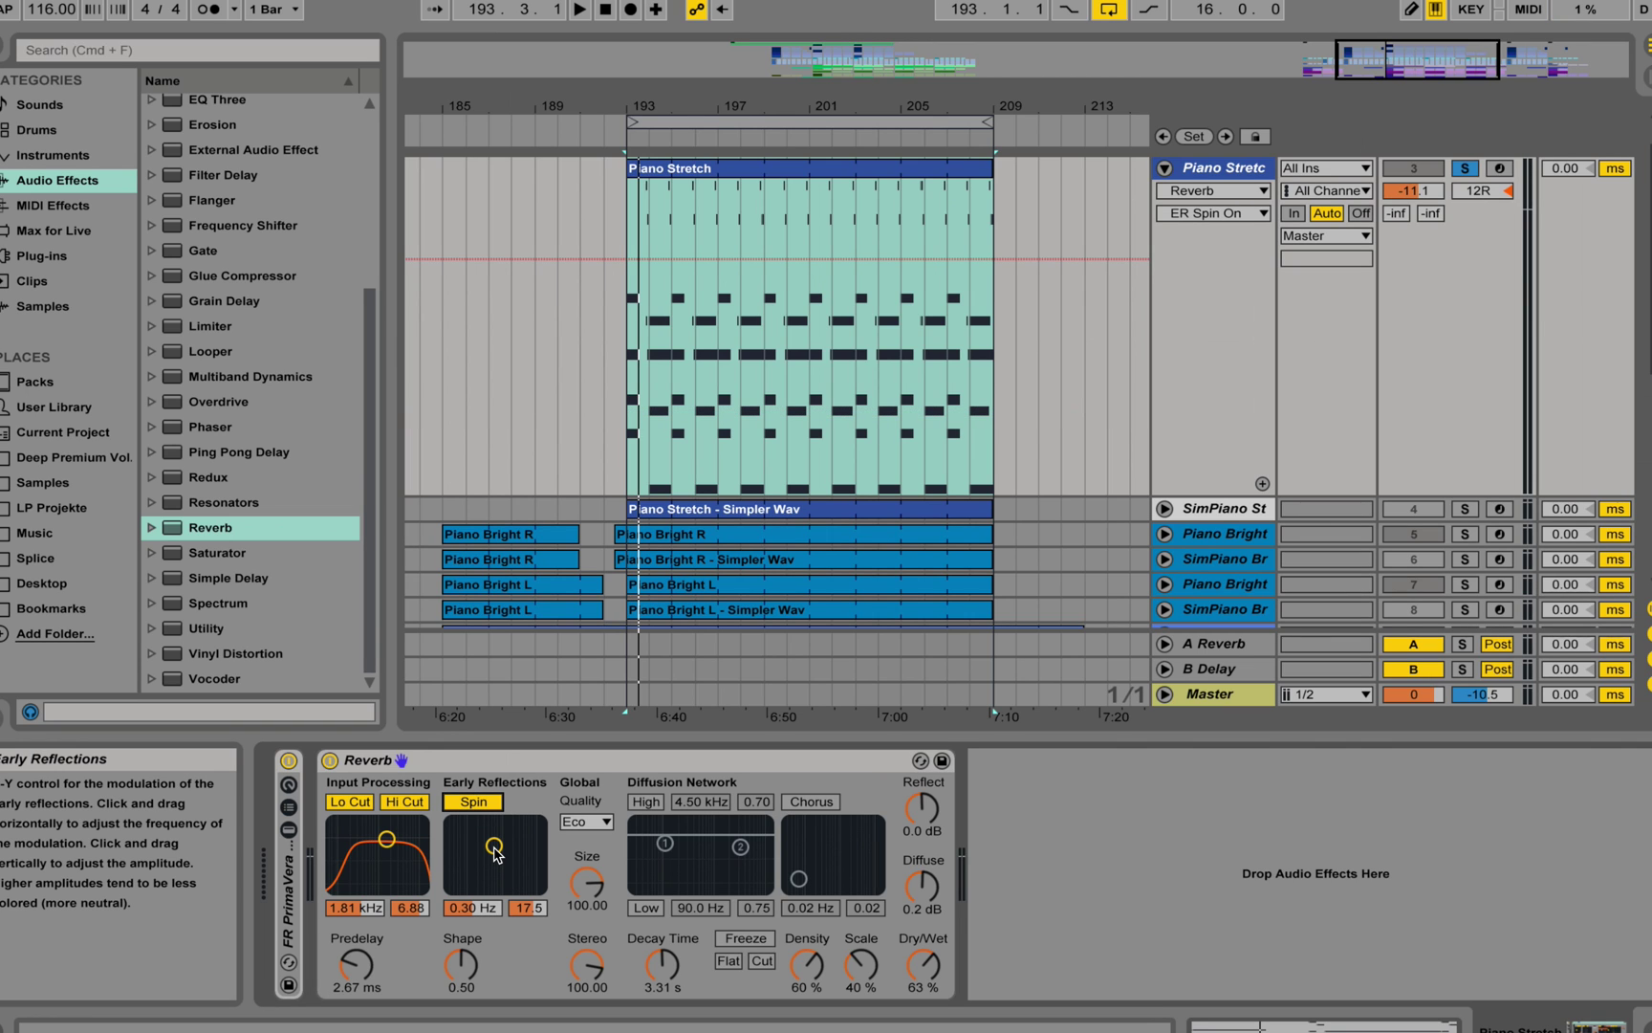
key("space")
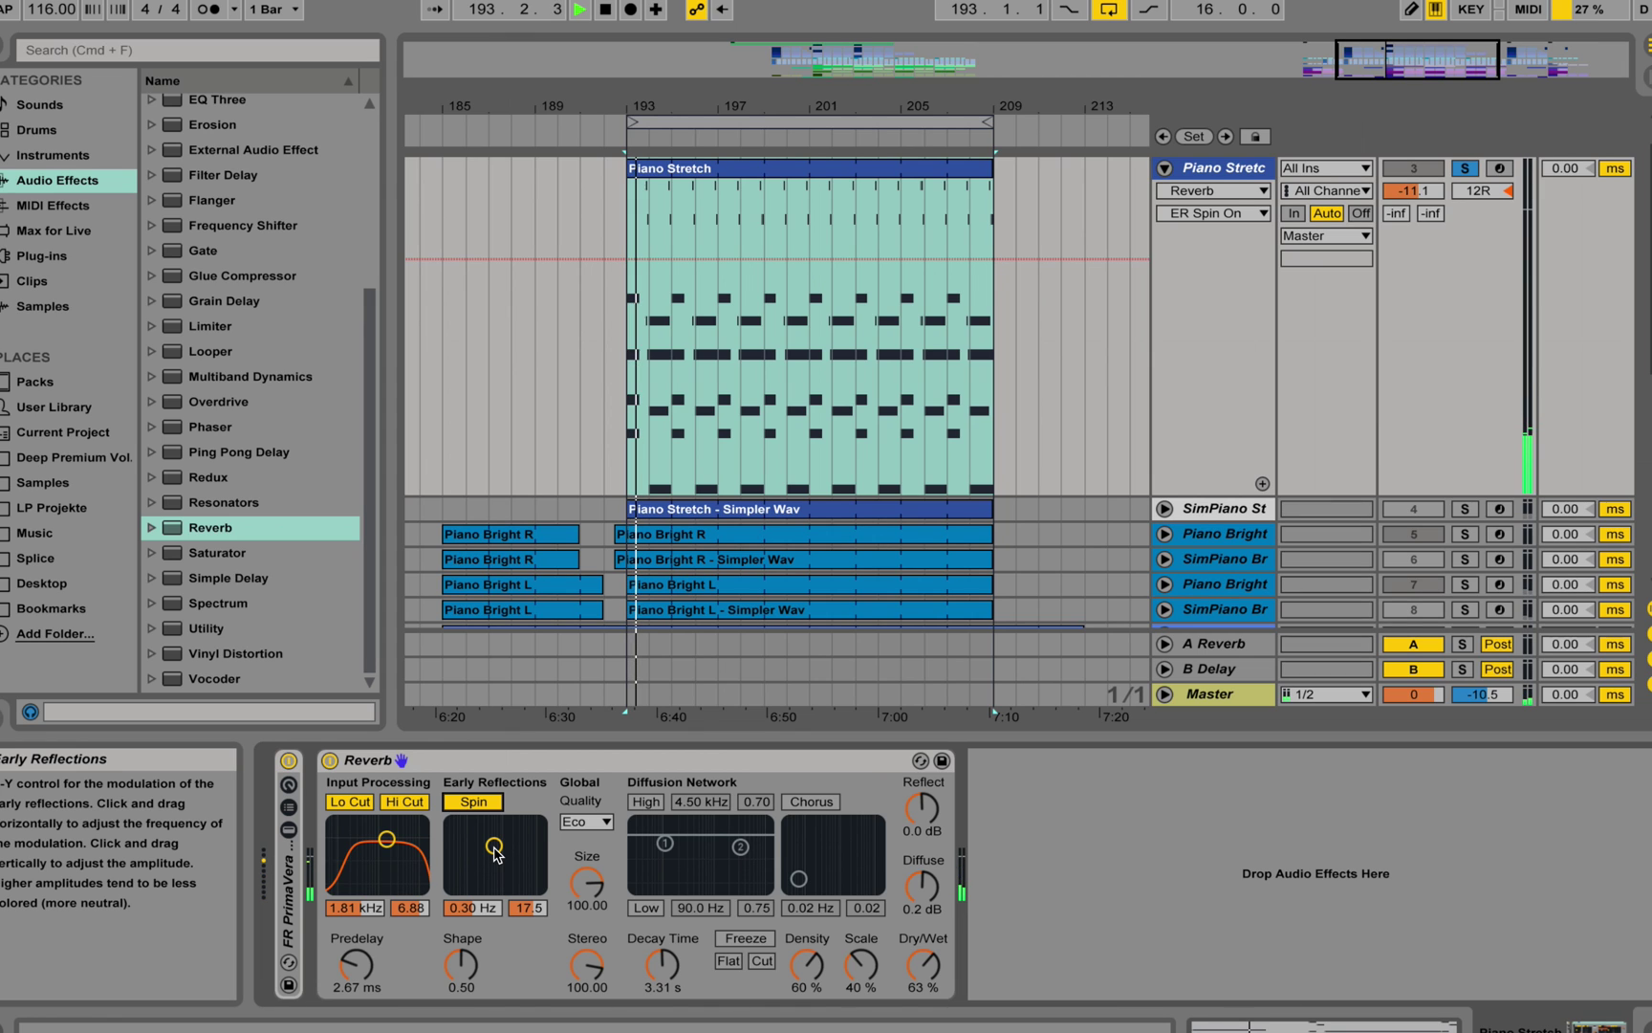
left_click_drag(493, 847, 538, 823)
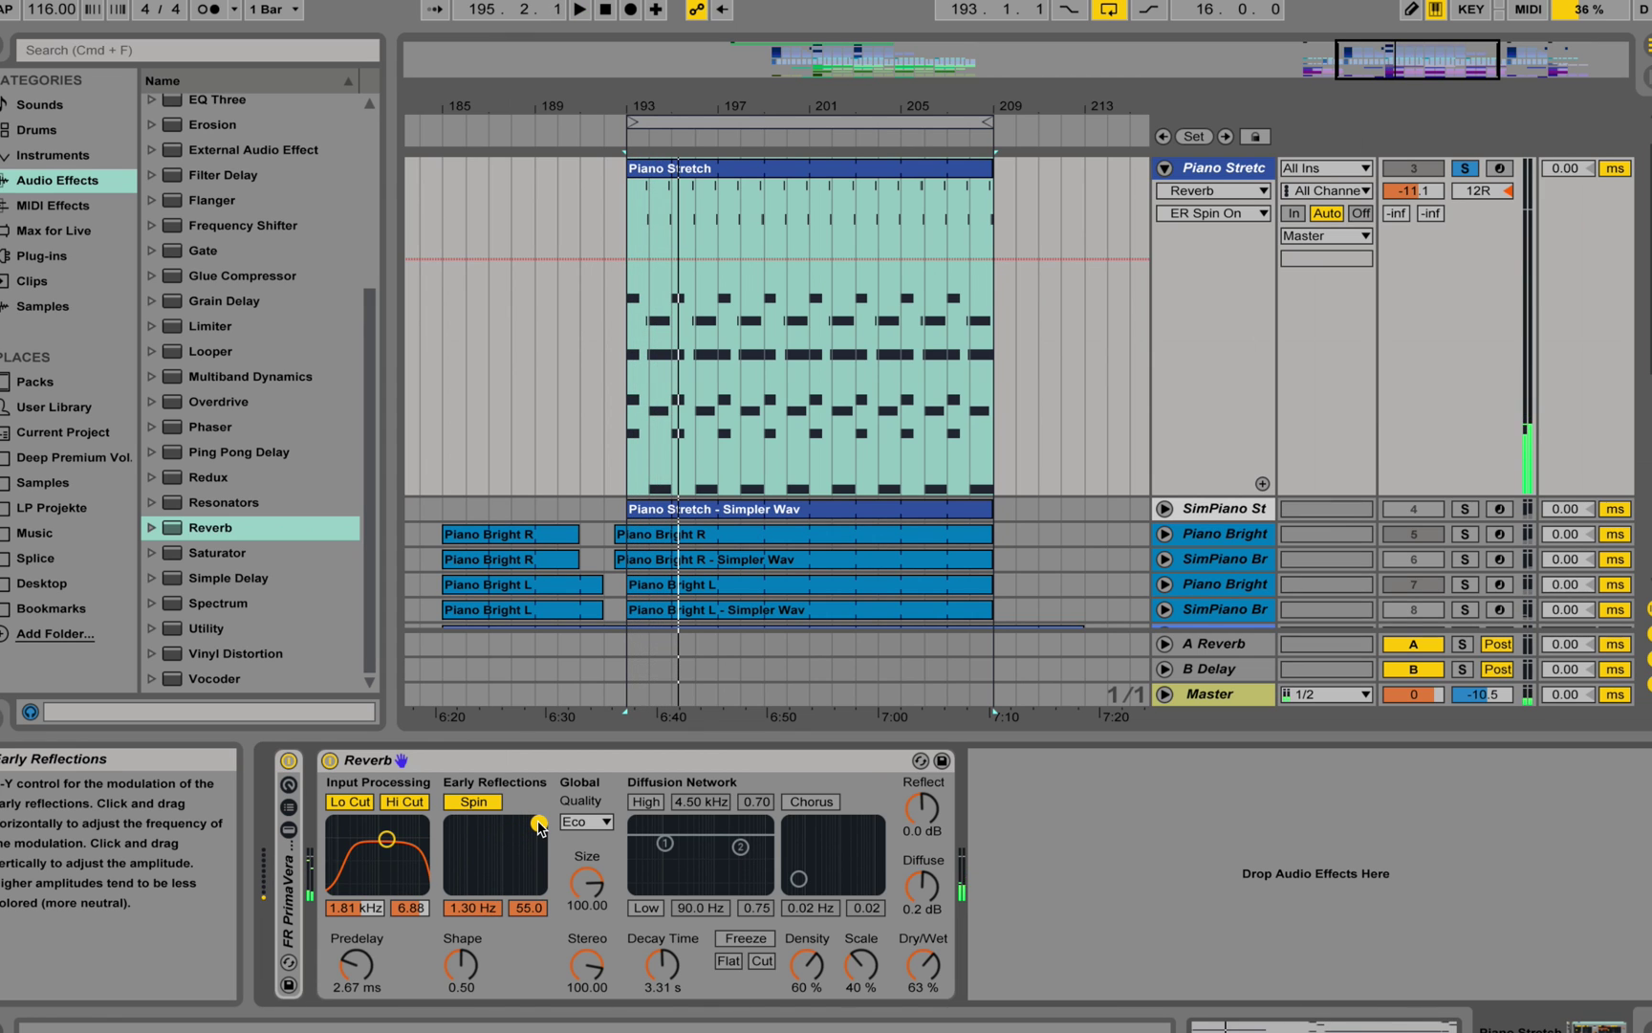
left_click_drag(538, 822, 506, 844)
key("space")
Step: Toggle Spin off and back on, then set it to 0.26 Hz with amount 12.0
left_click(493, 803)
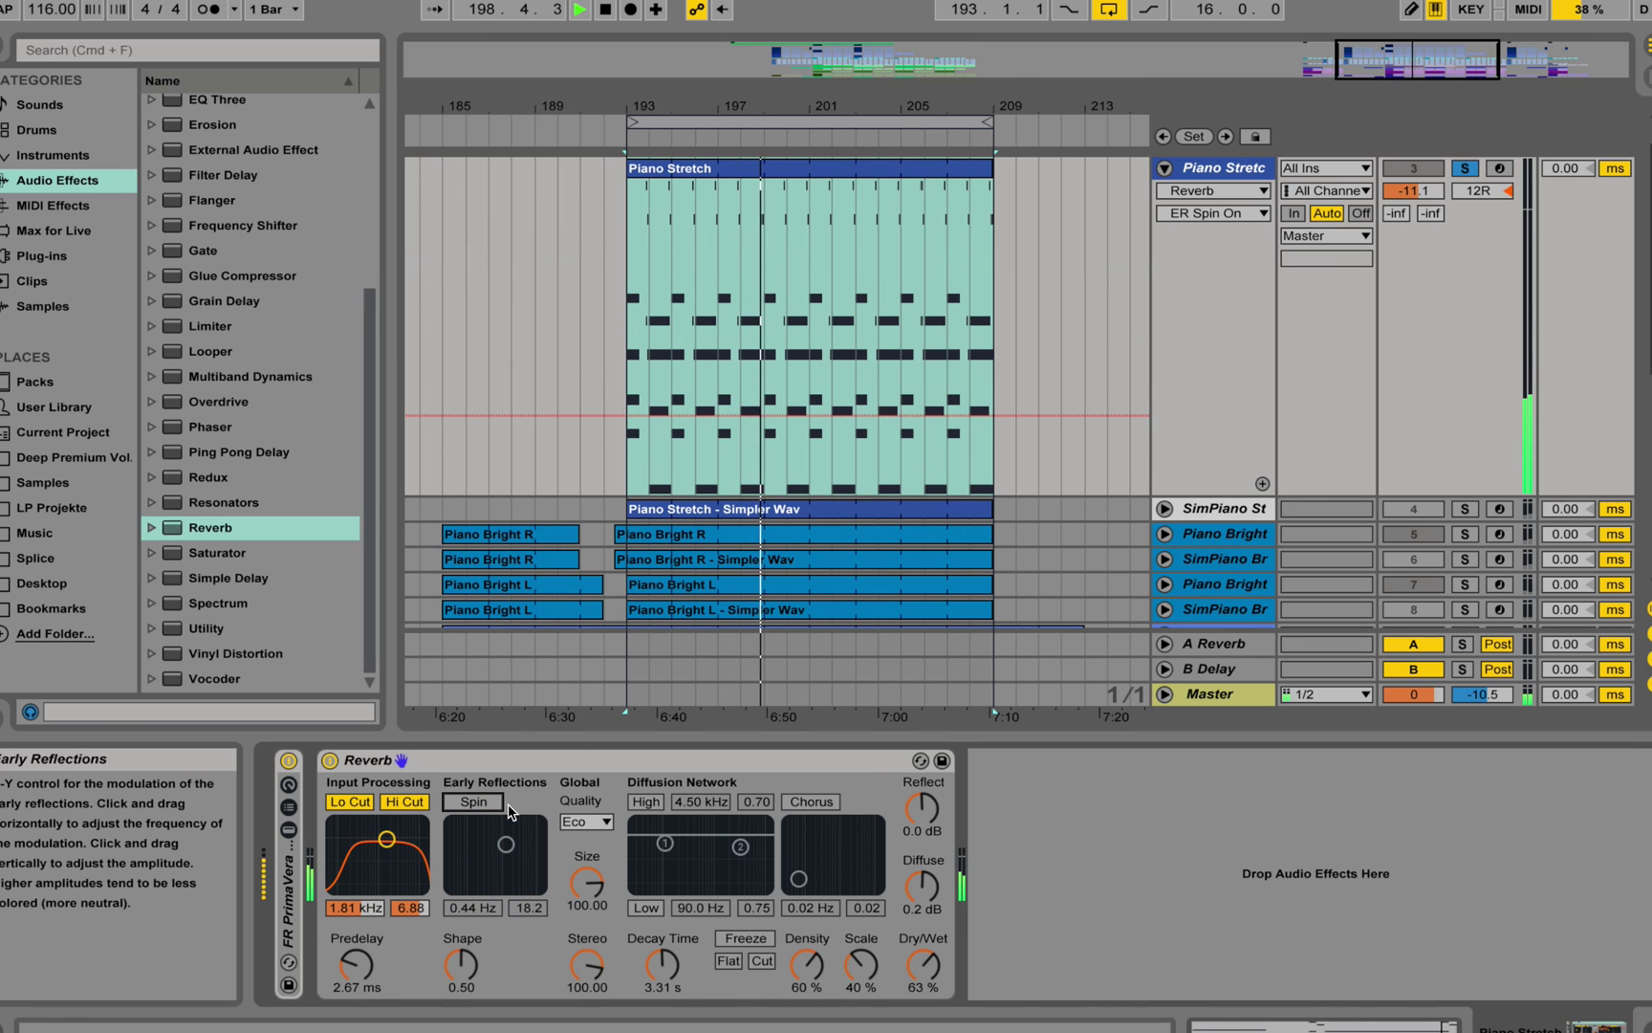
key("space")
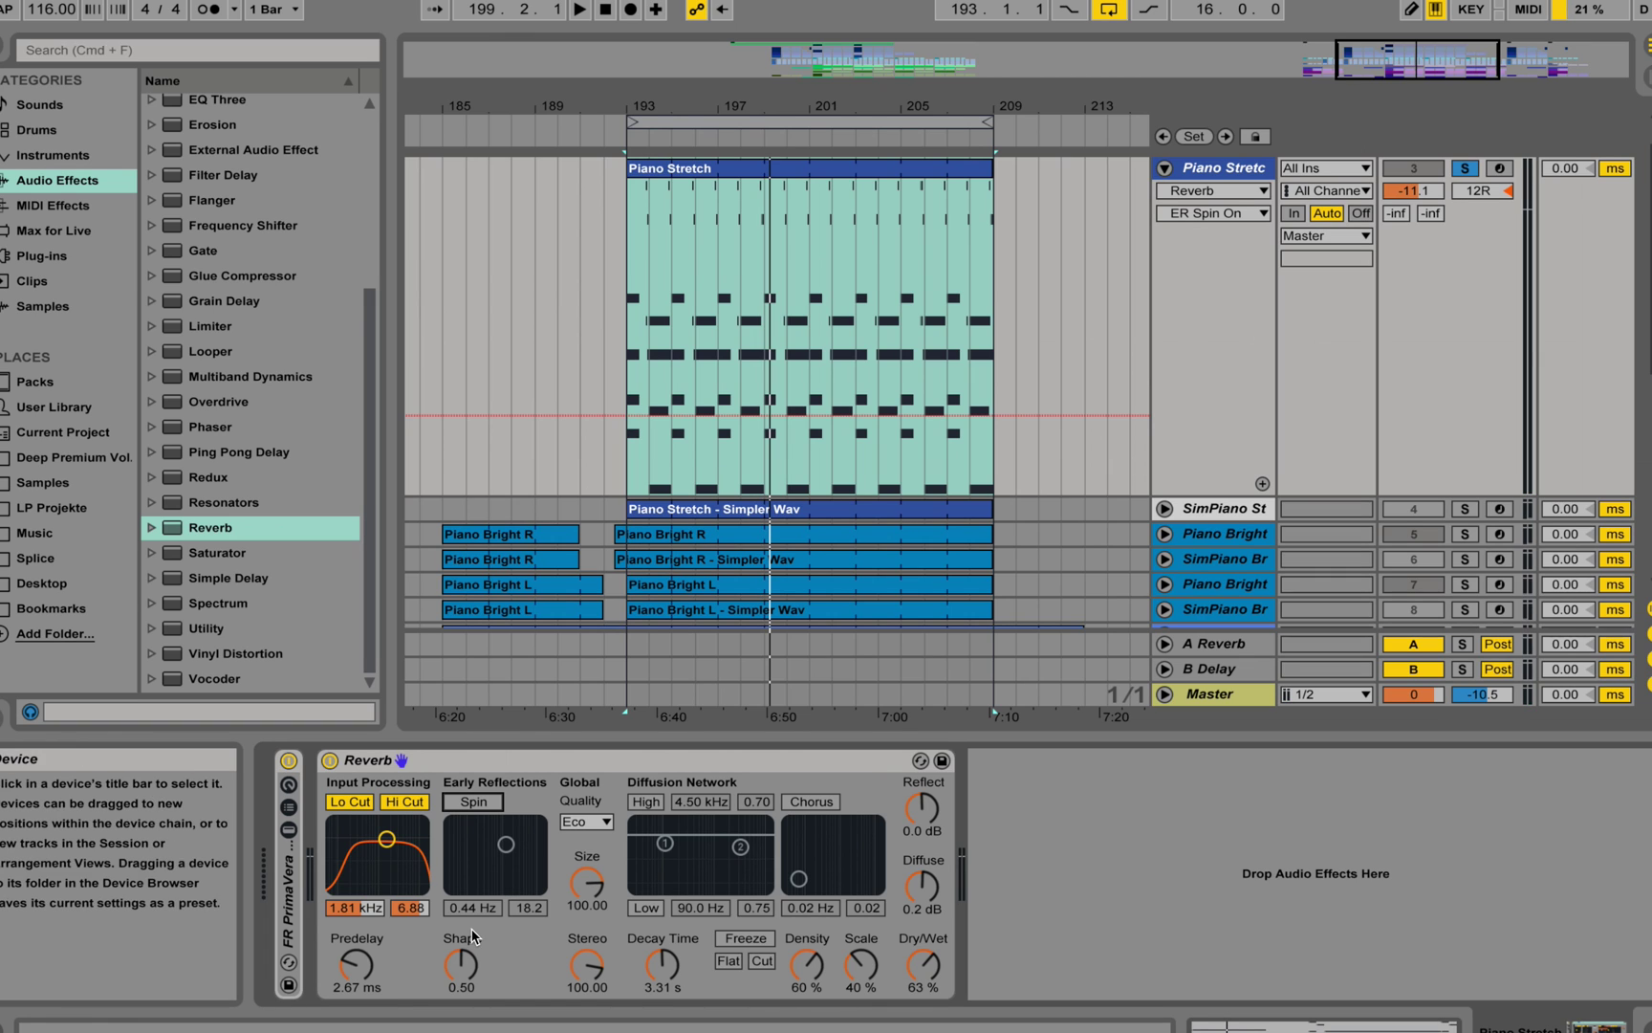
left_click(478, 801)
left_click_drag(503, 843, 489, 852)
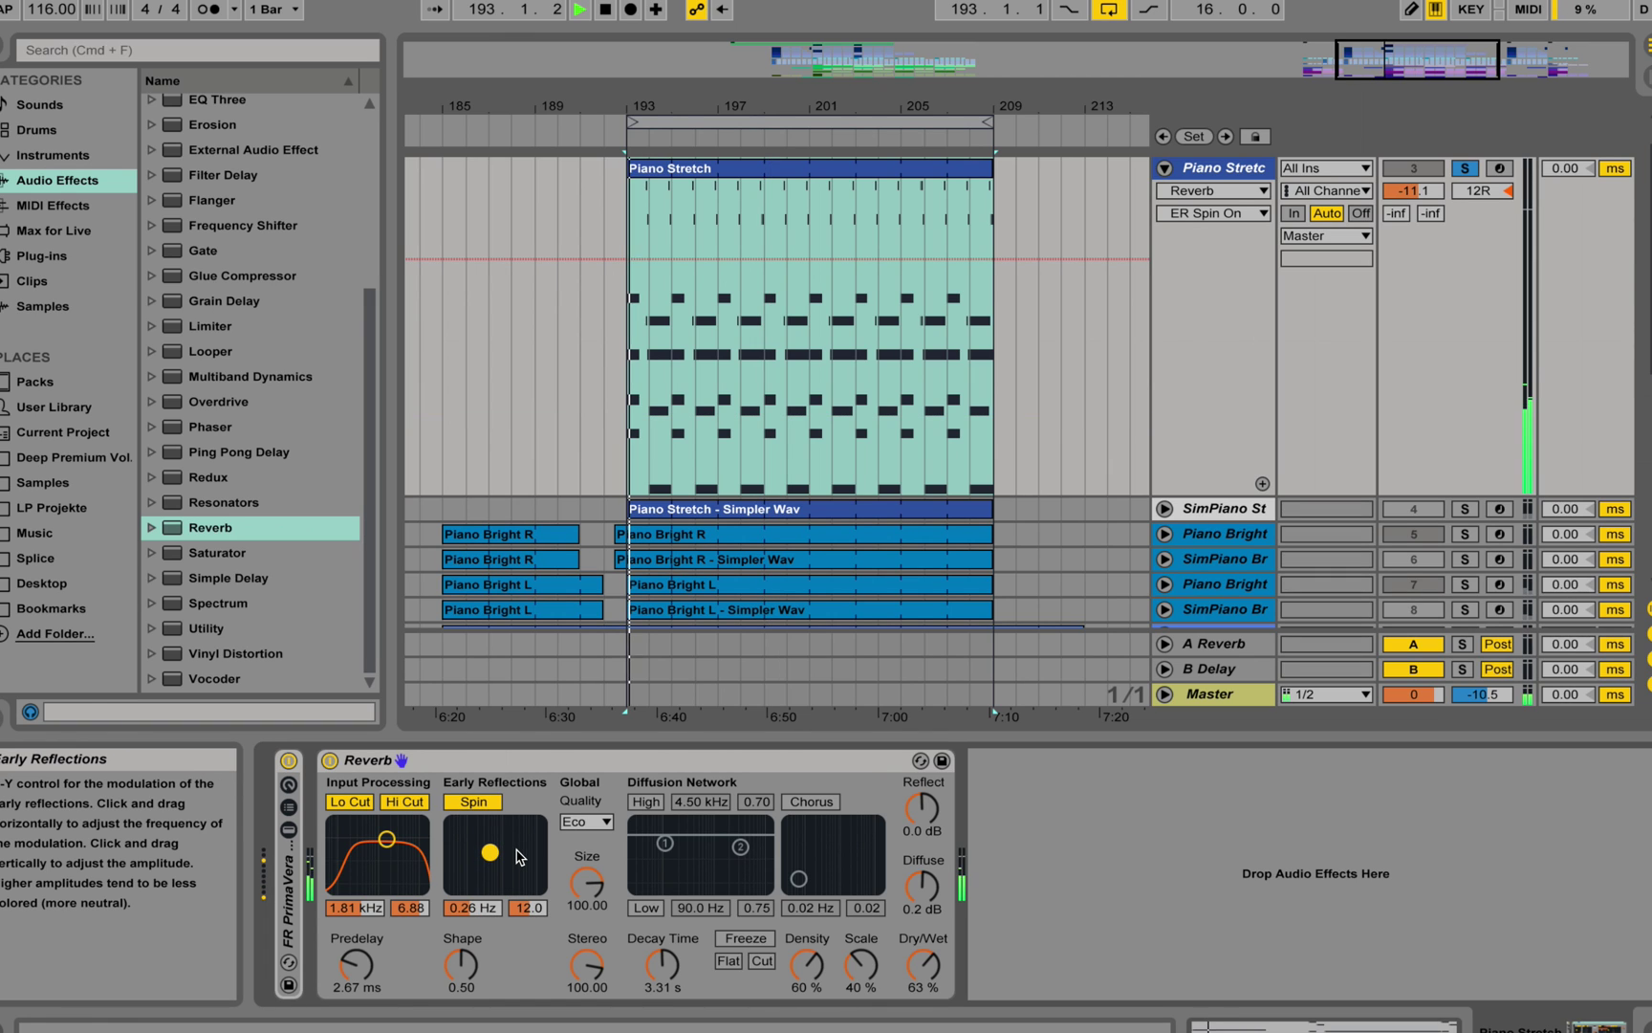
Step: Sweep early-reflection Shape through 0.21, 1.00, 0.00 and 0.67 while playing, leaving it at 0.55
left_click(462, 968)
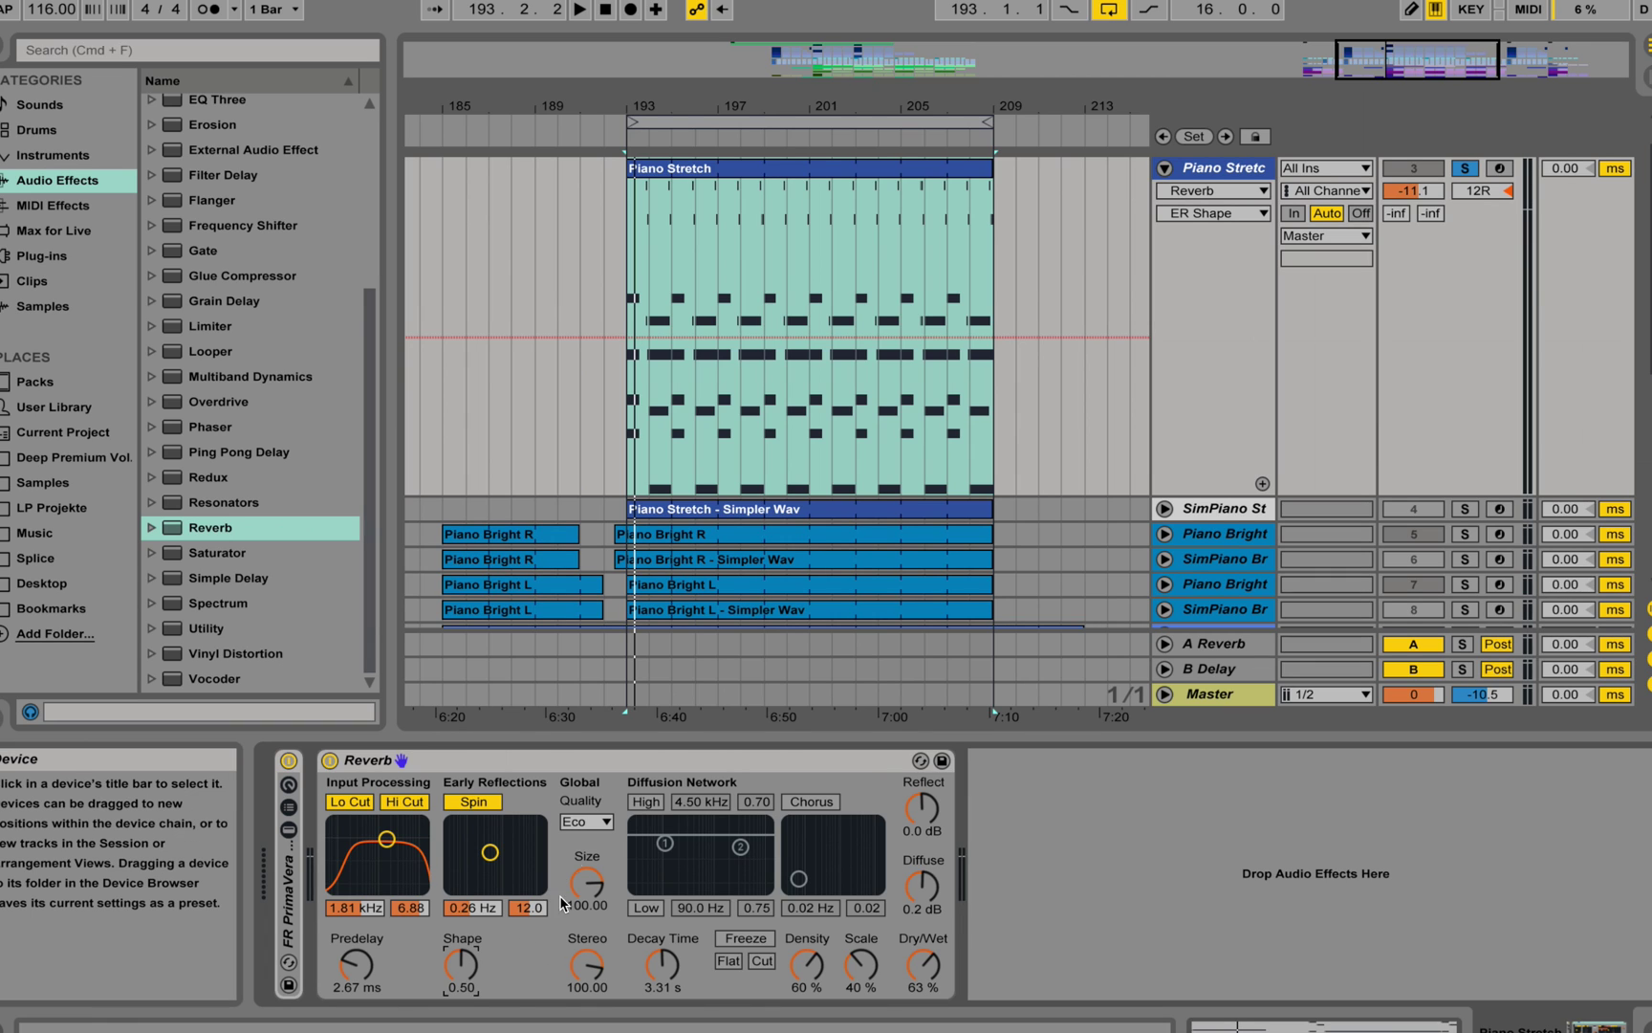
left_click_drag(461, 963, 460, 1016)
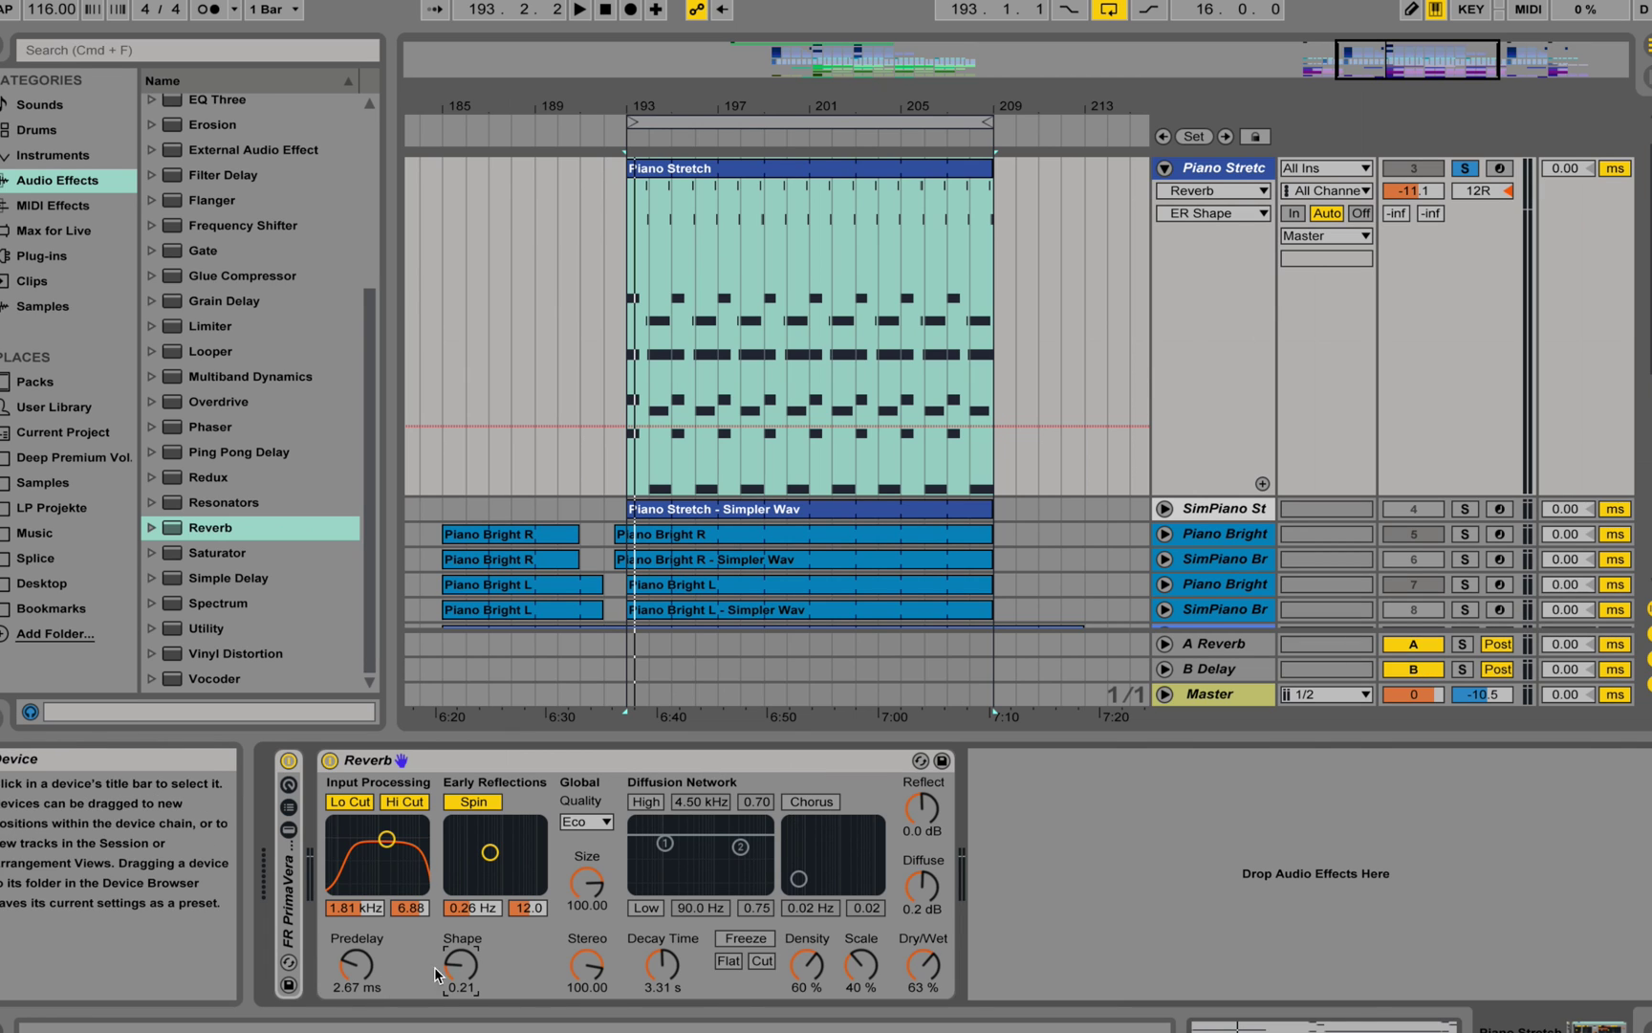
left_click_drag(460, 963, 460, 899)
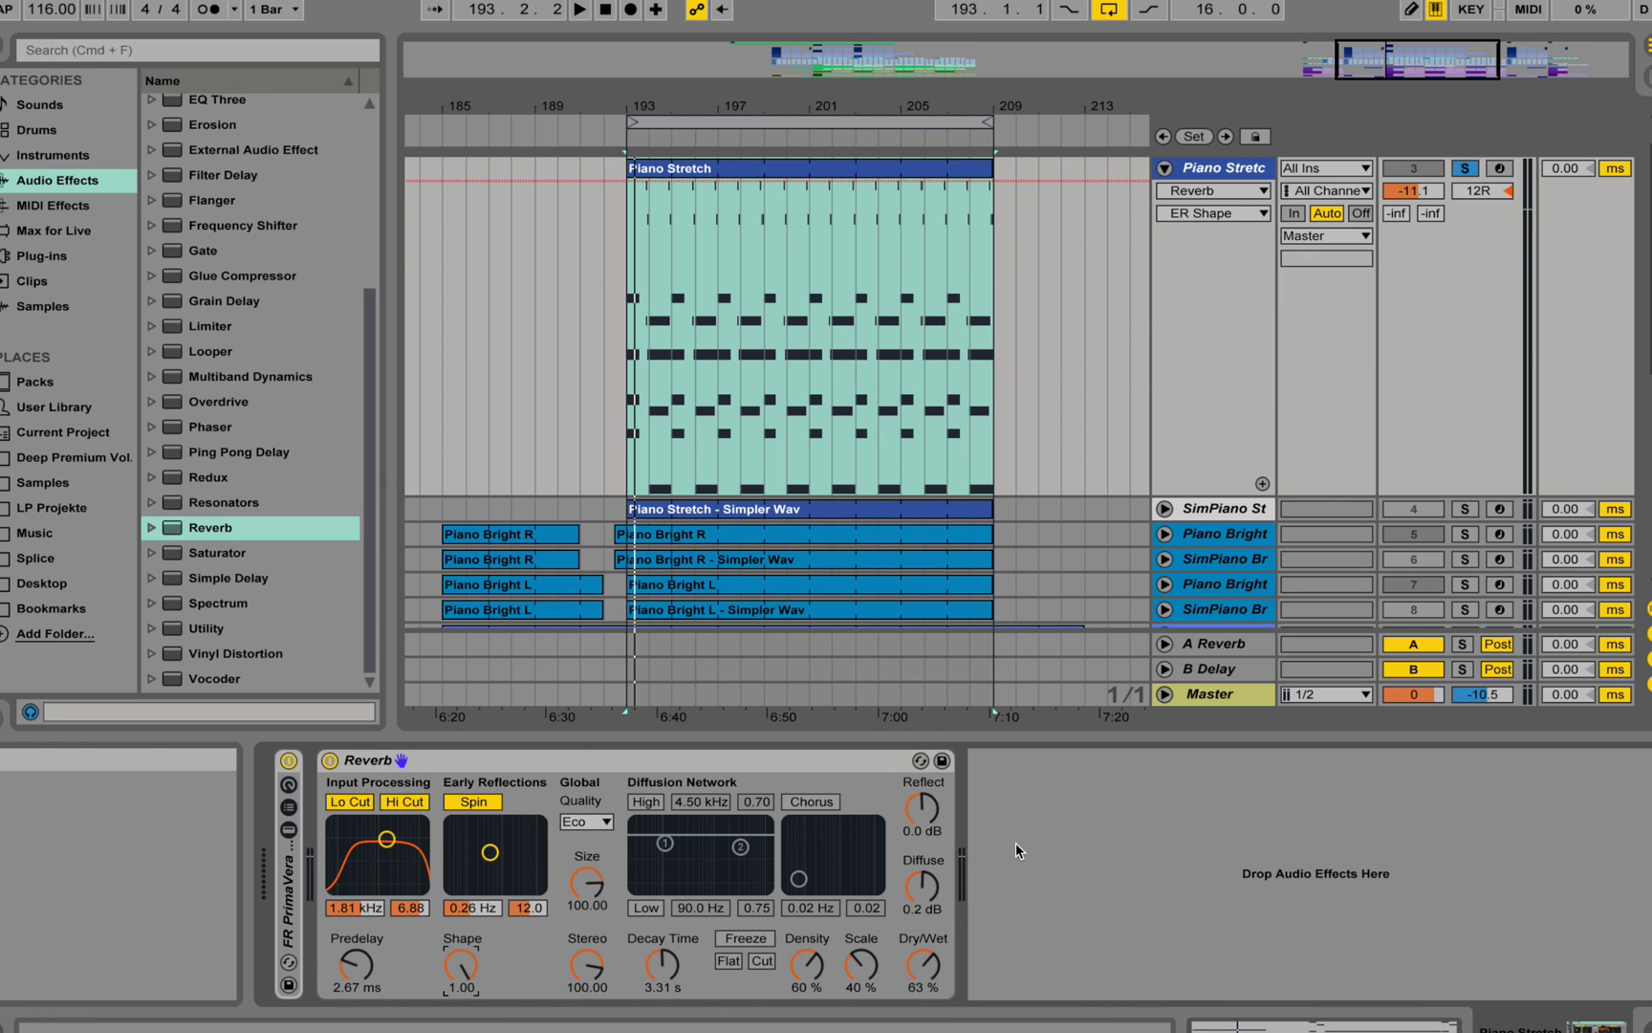
key("space")
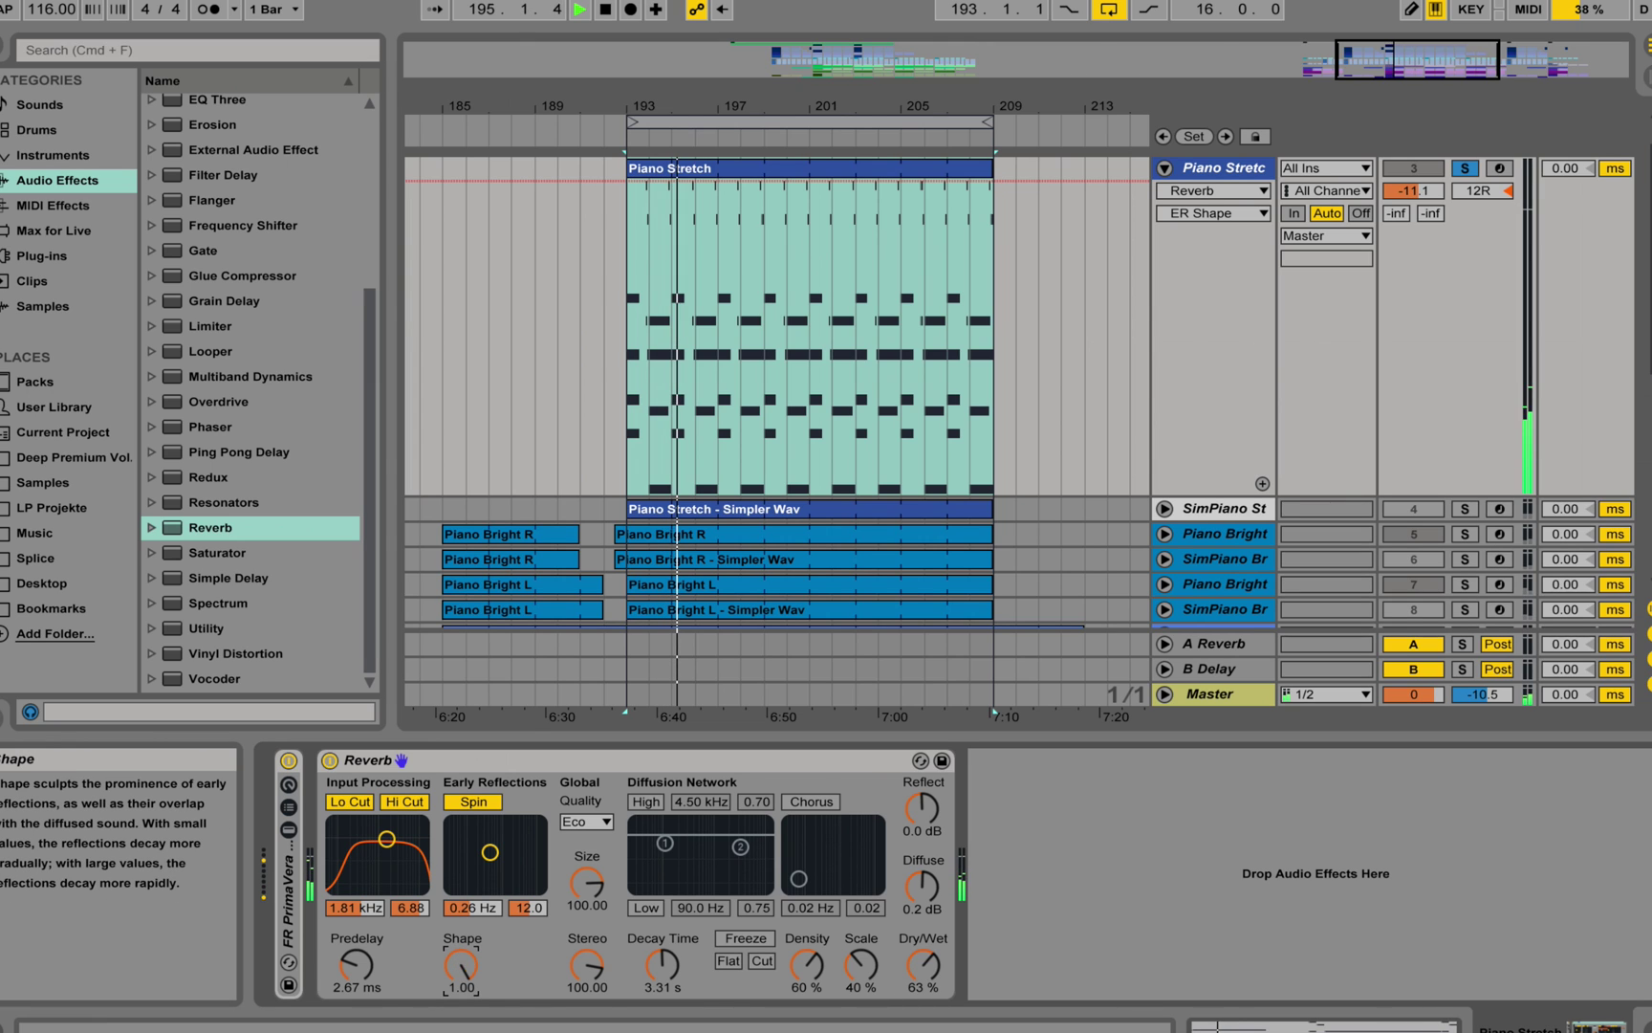
left_click_drag(463, 964, 464, 1013)
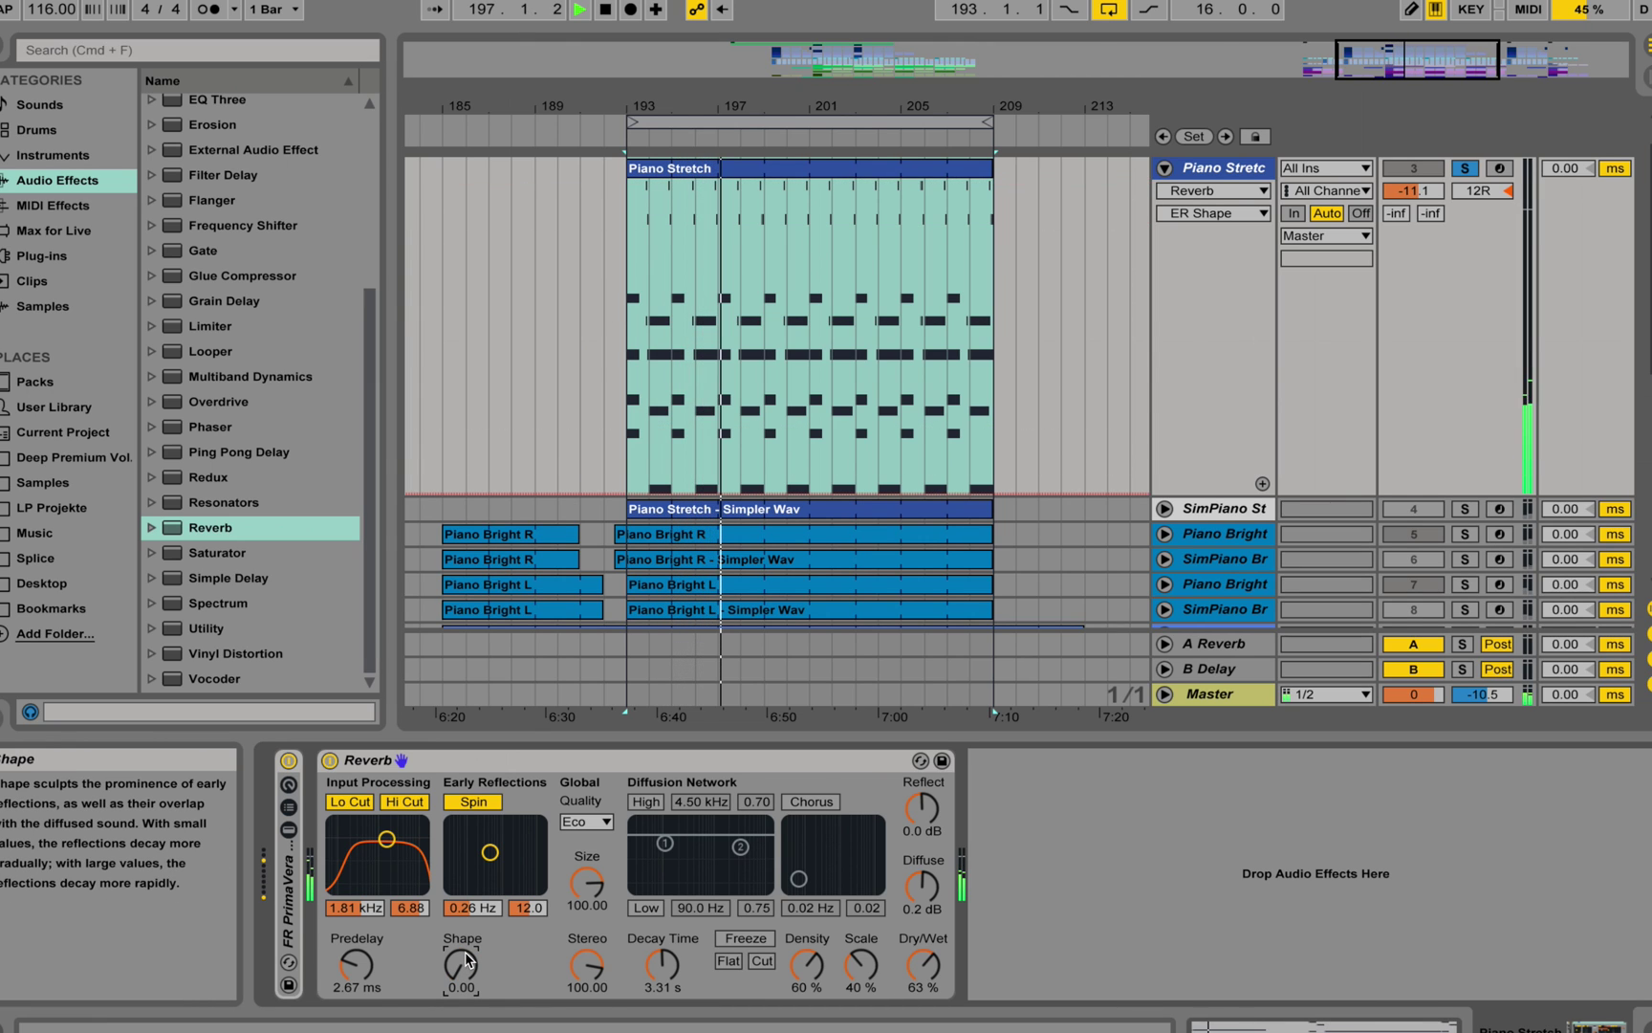
left_click_drag(466, 960, 465, 832)
key("space")
left_click_drag(462, 965, 462, 985)
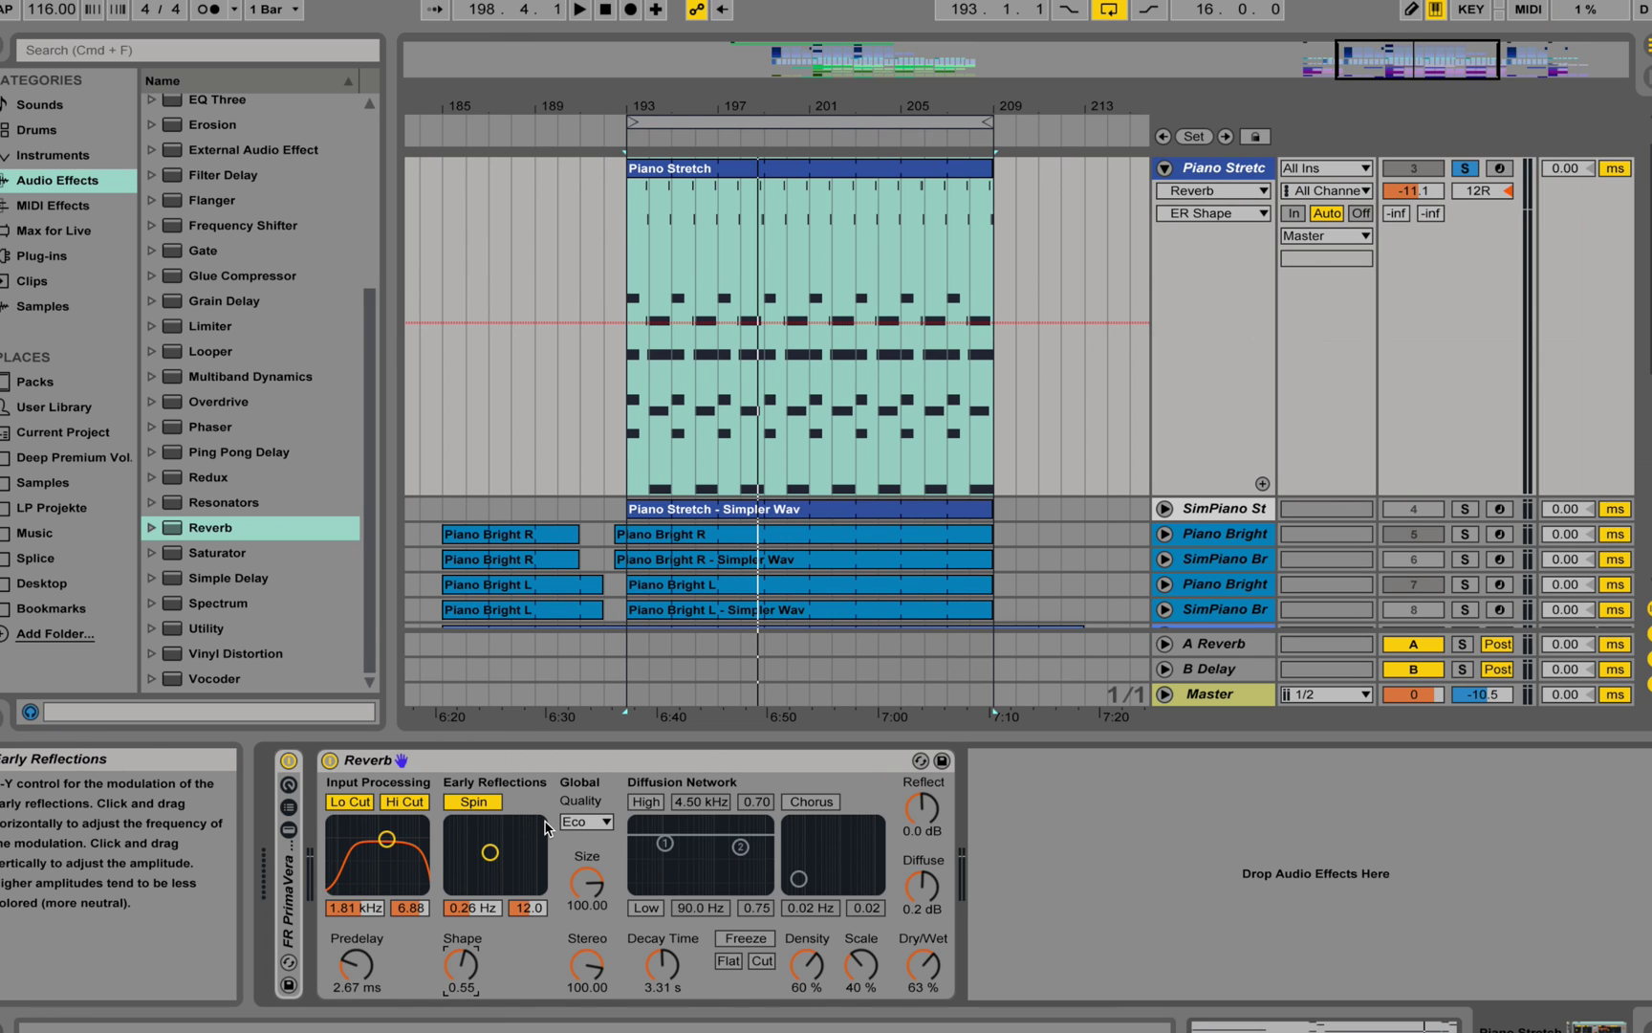
Step: Switch off Spin, set reverb Quality to High, and select the room Size control
left_click(475, 804)
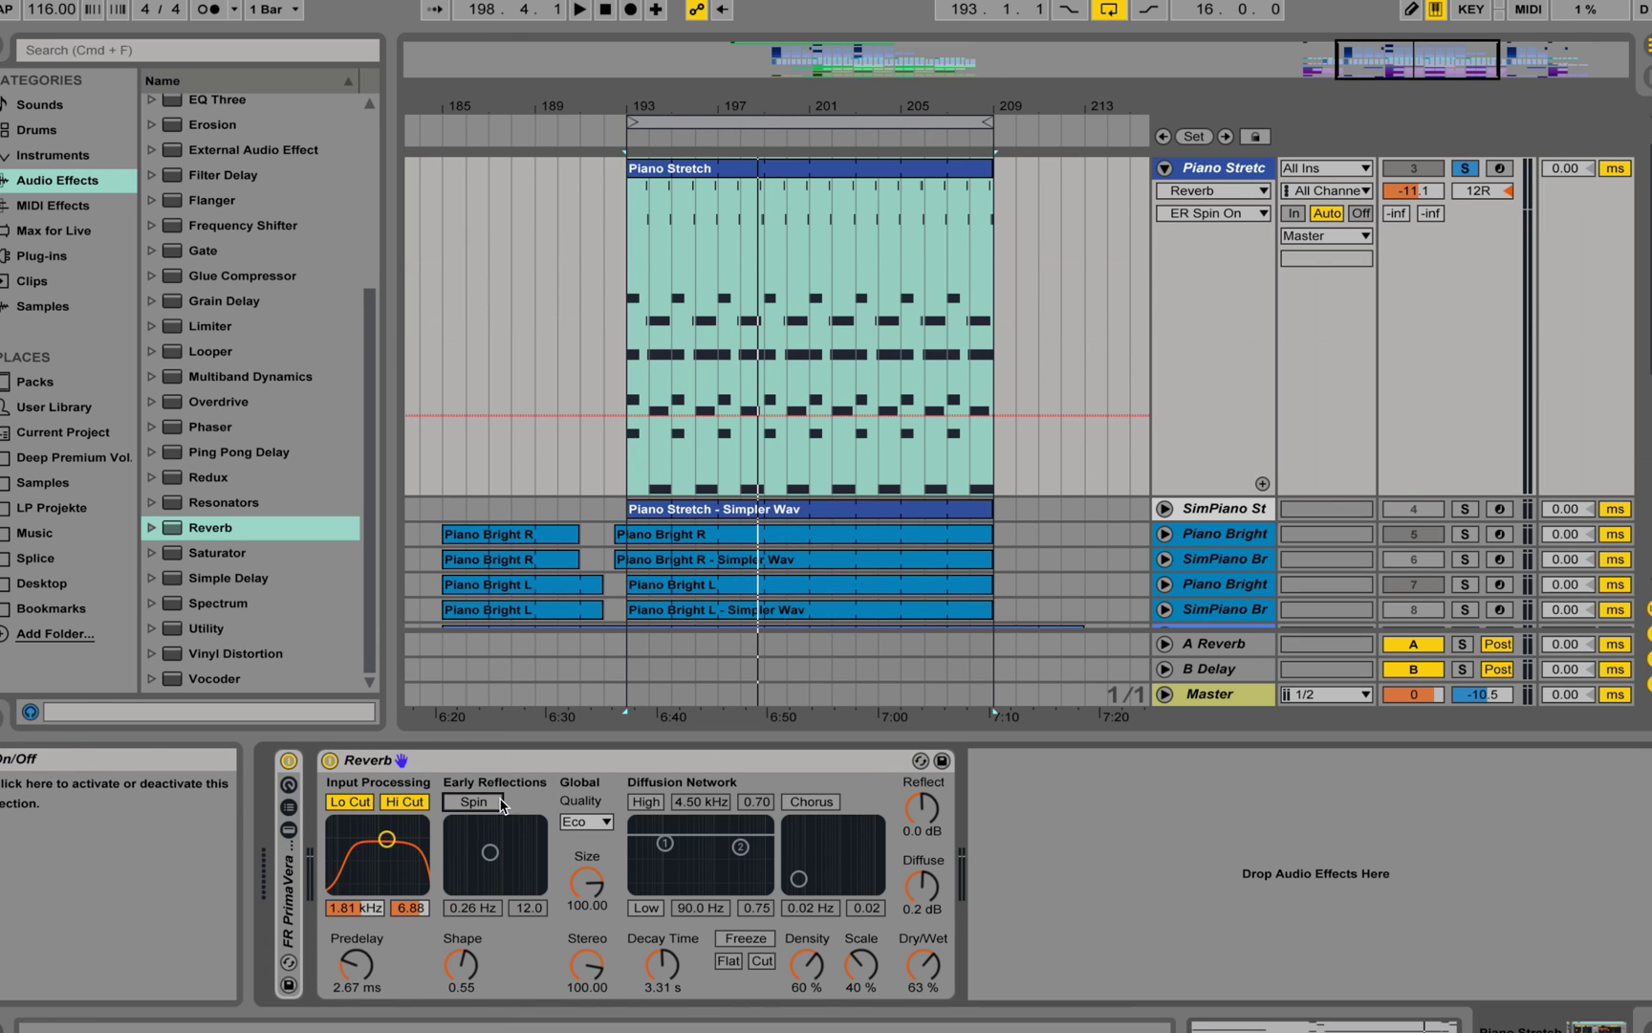
left_click(604, 824)
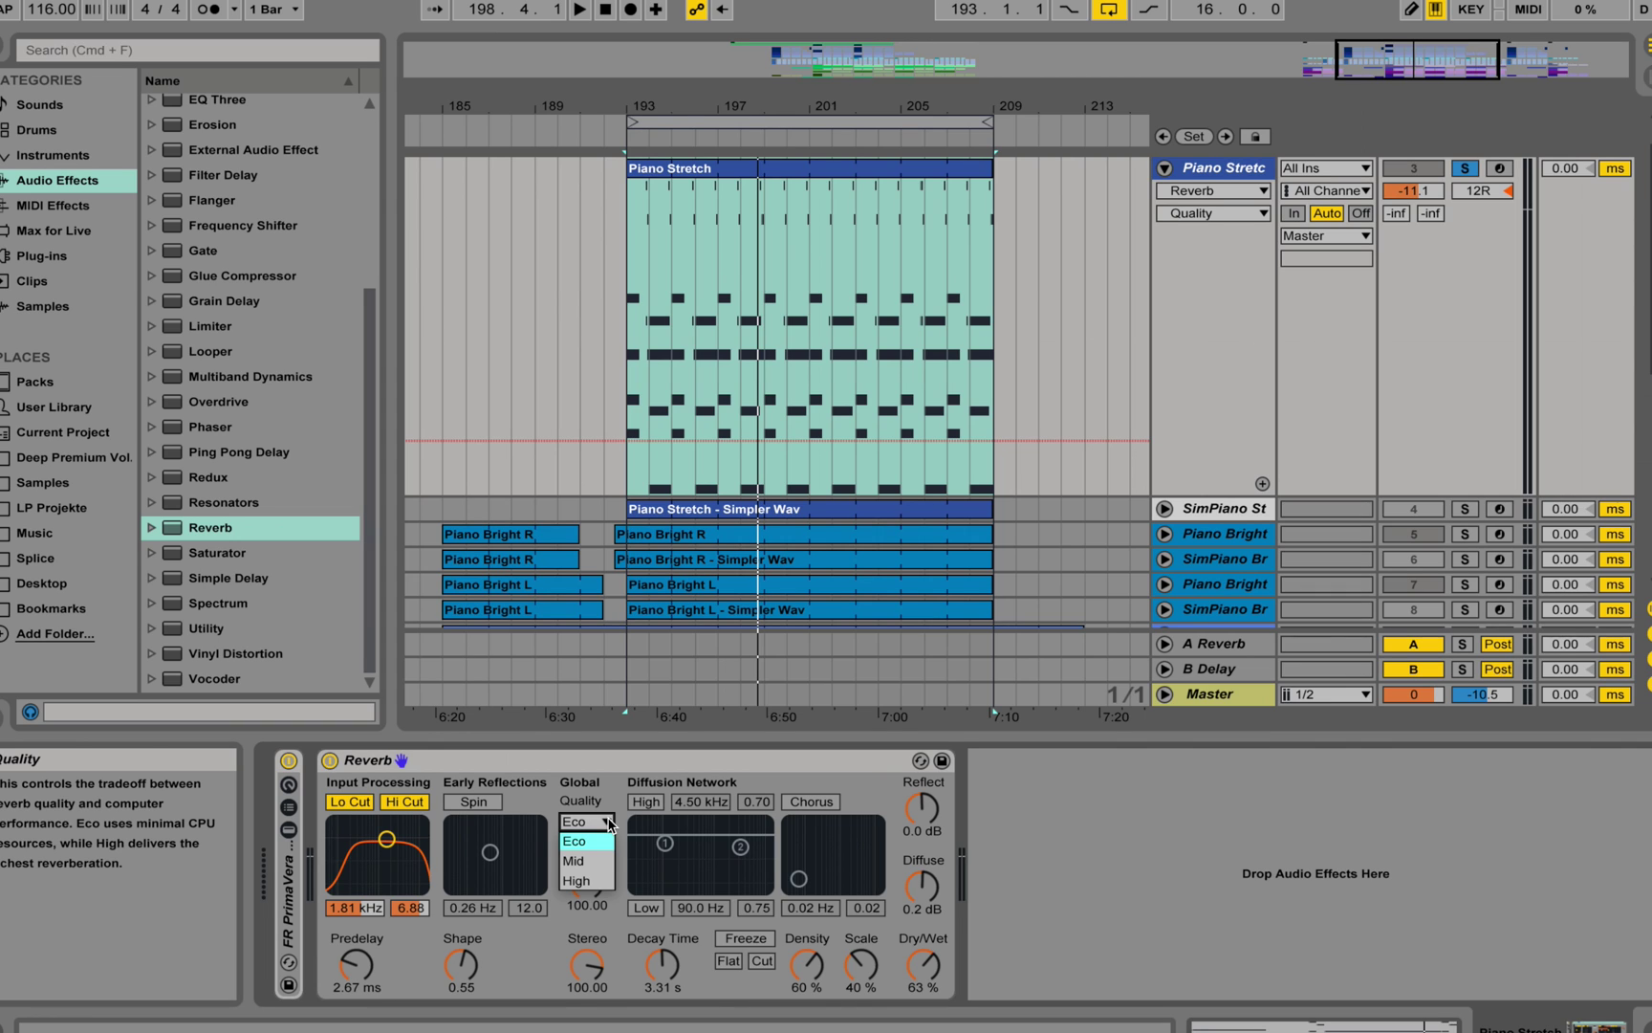
left_click(577, 880)
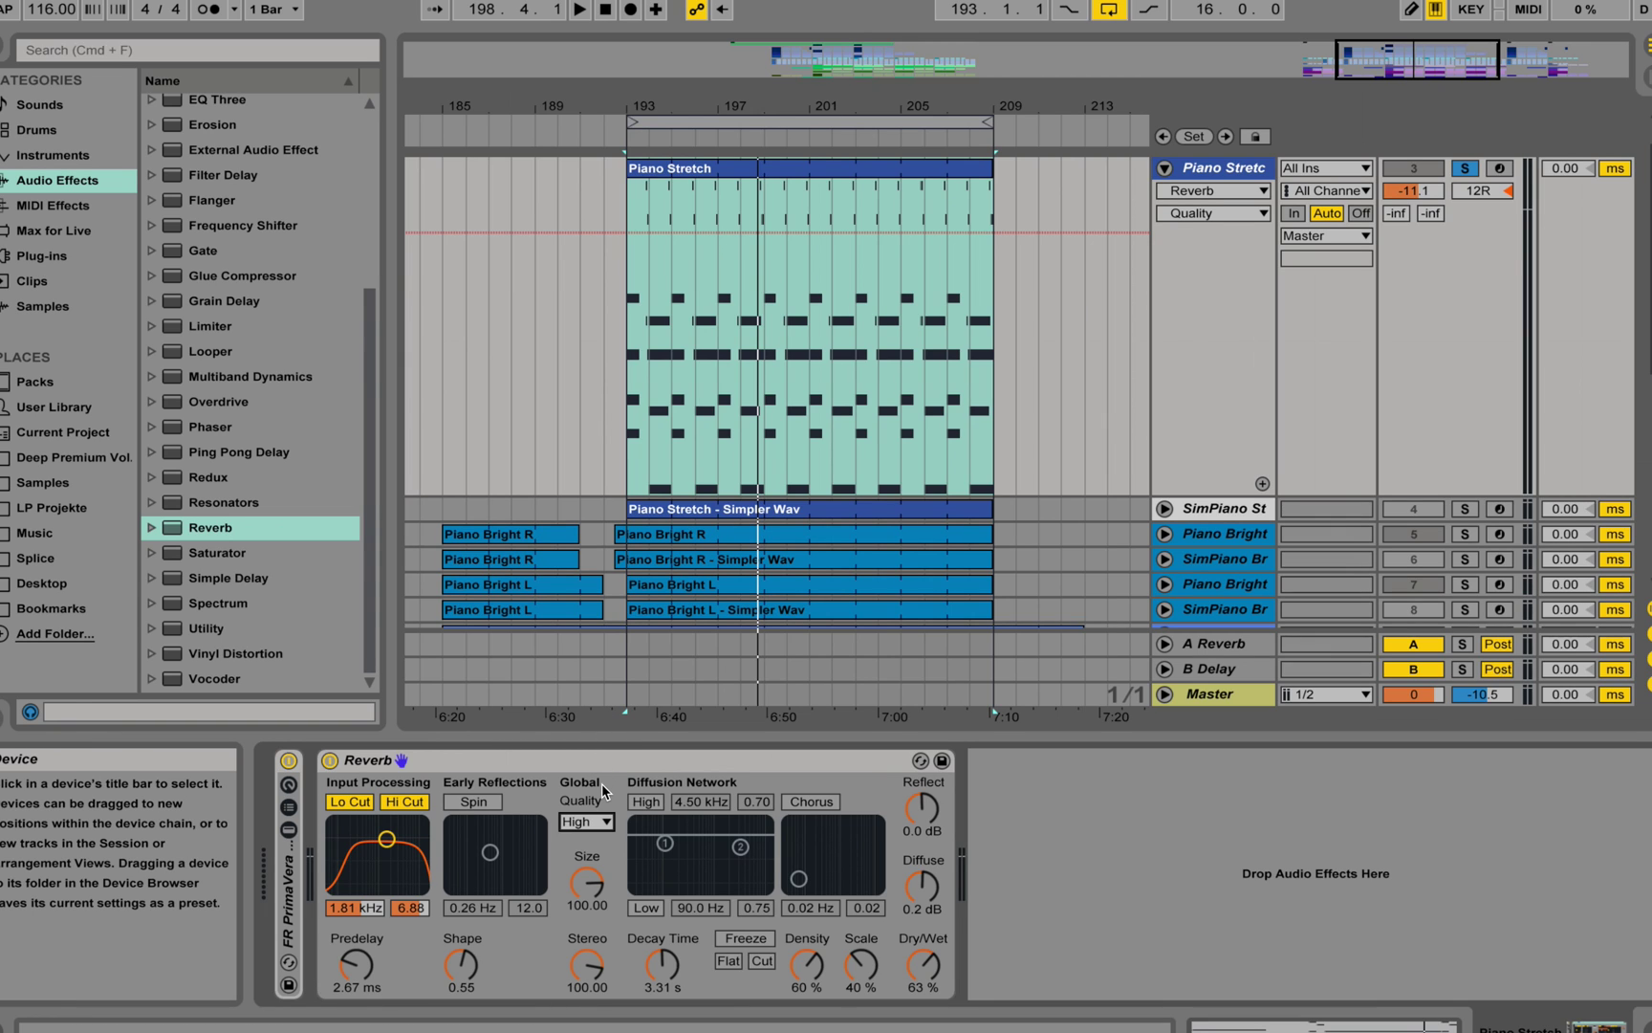
left_click(597, 880)
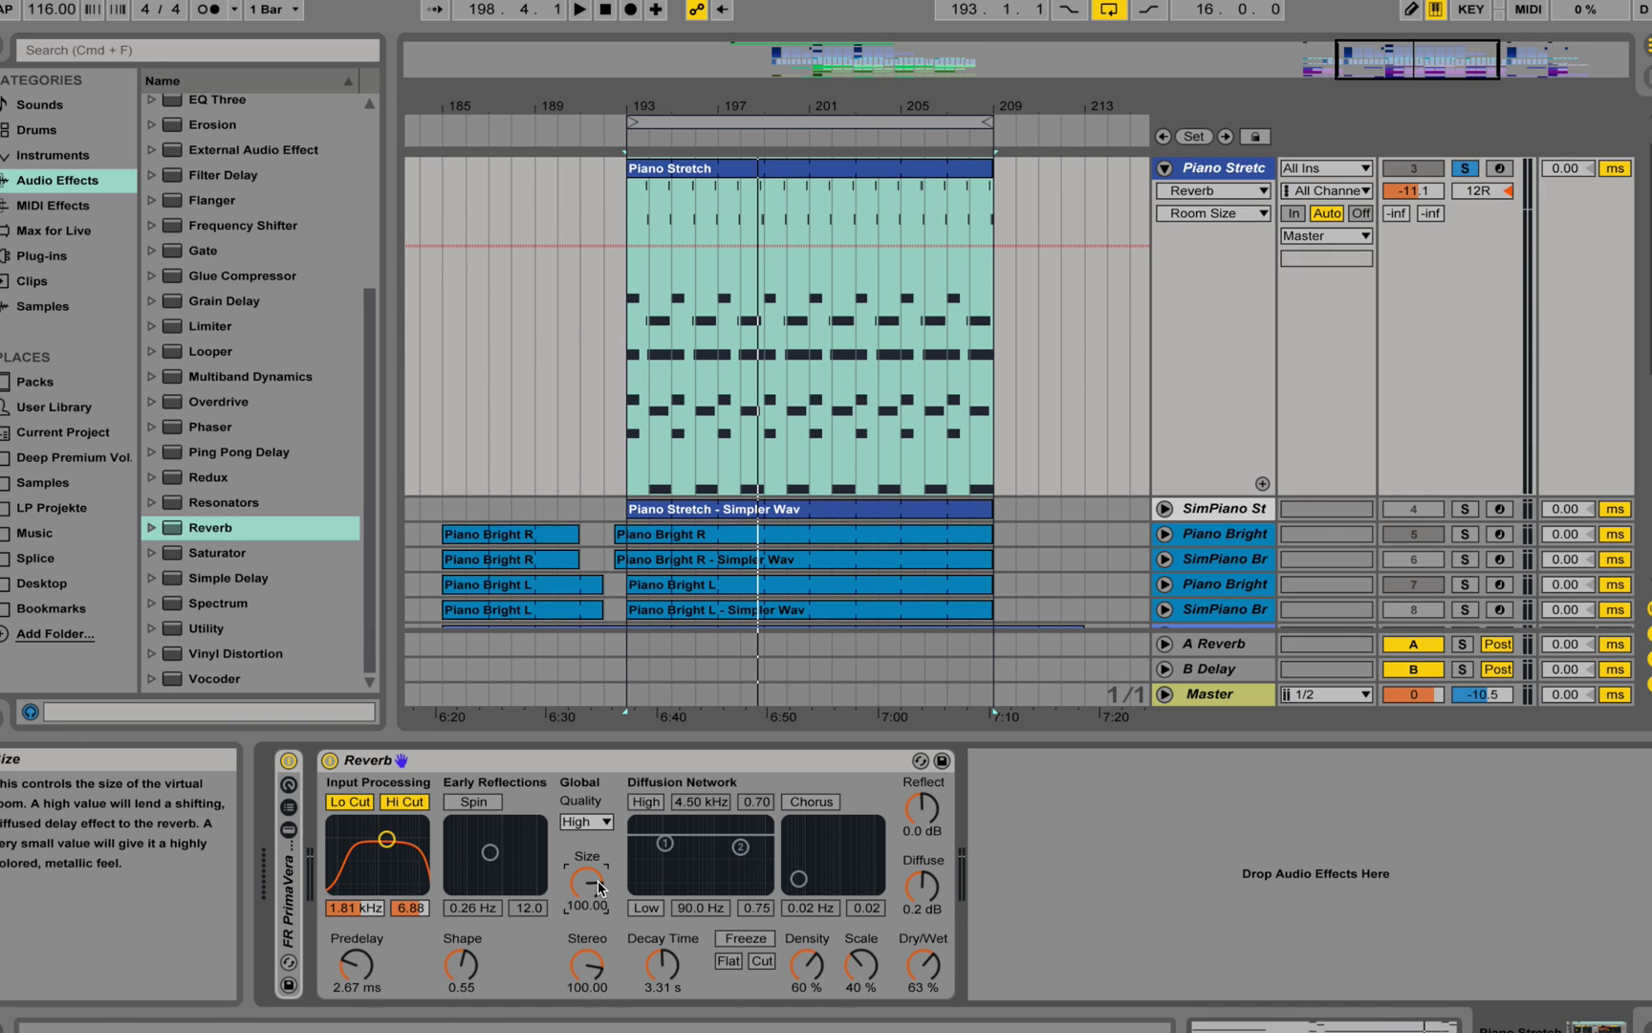
Step: Try extreme reverb room sizes, from the 0.22 minimum up to a typed 500
left_click_drag(586, 877, 586, 970)
key("space")
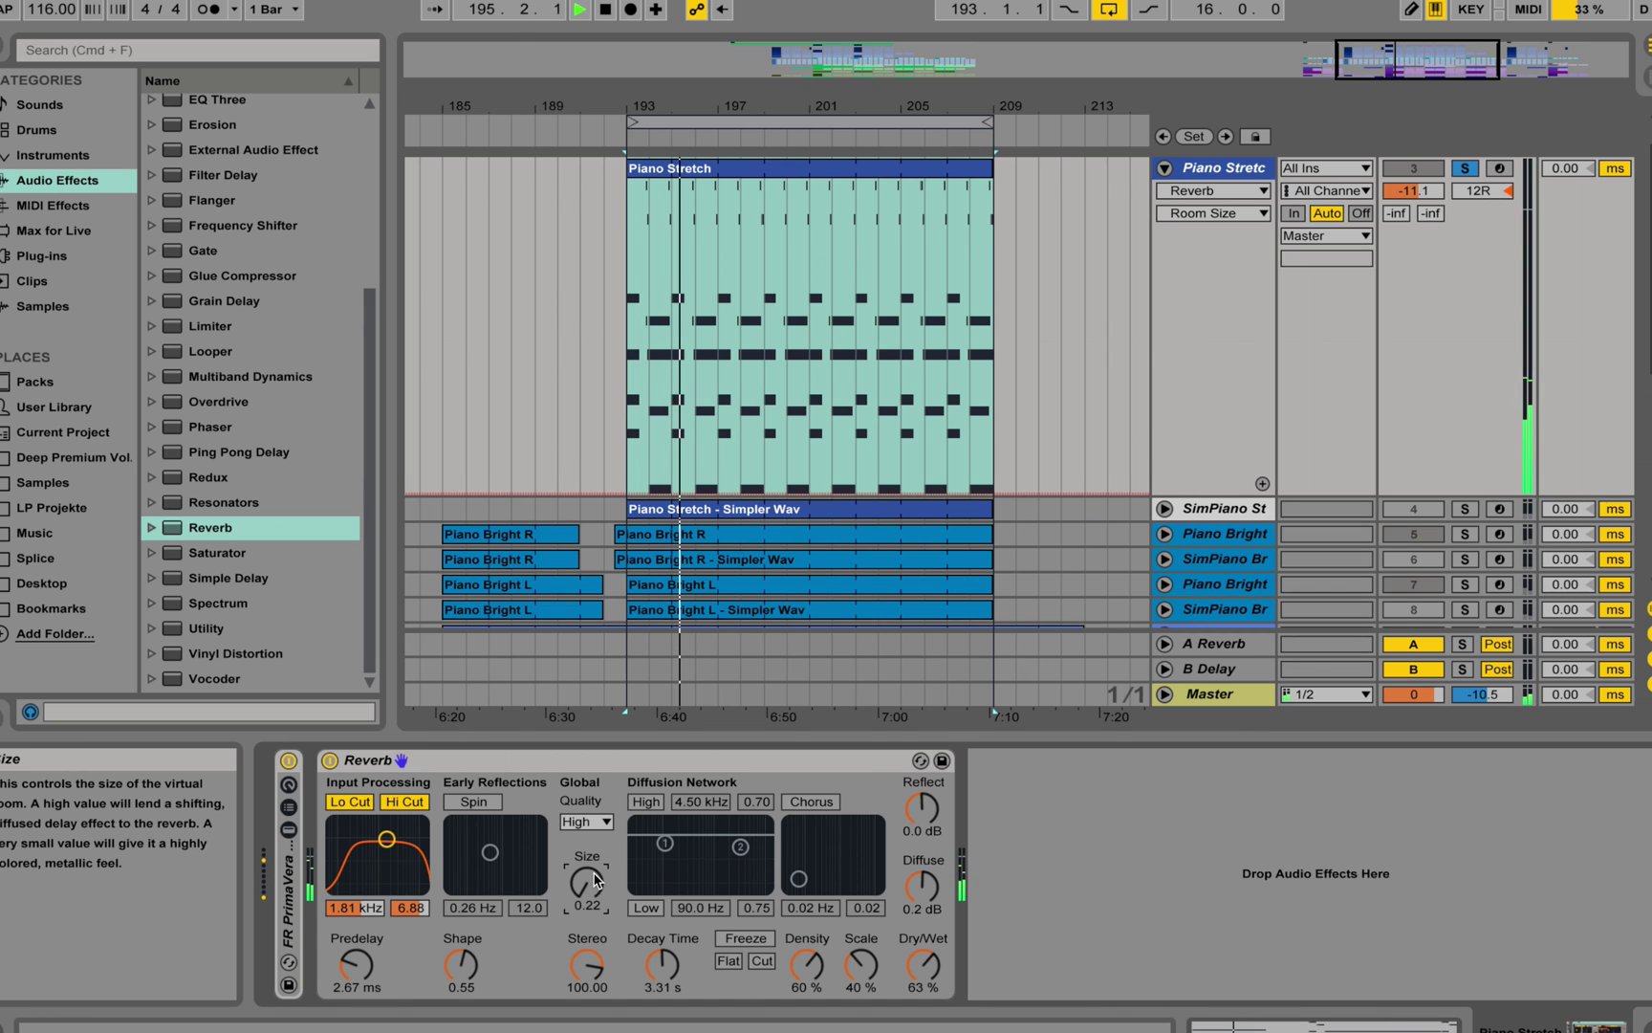
type("500")
key("Return")
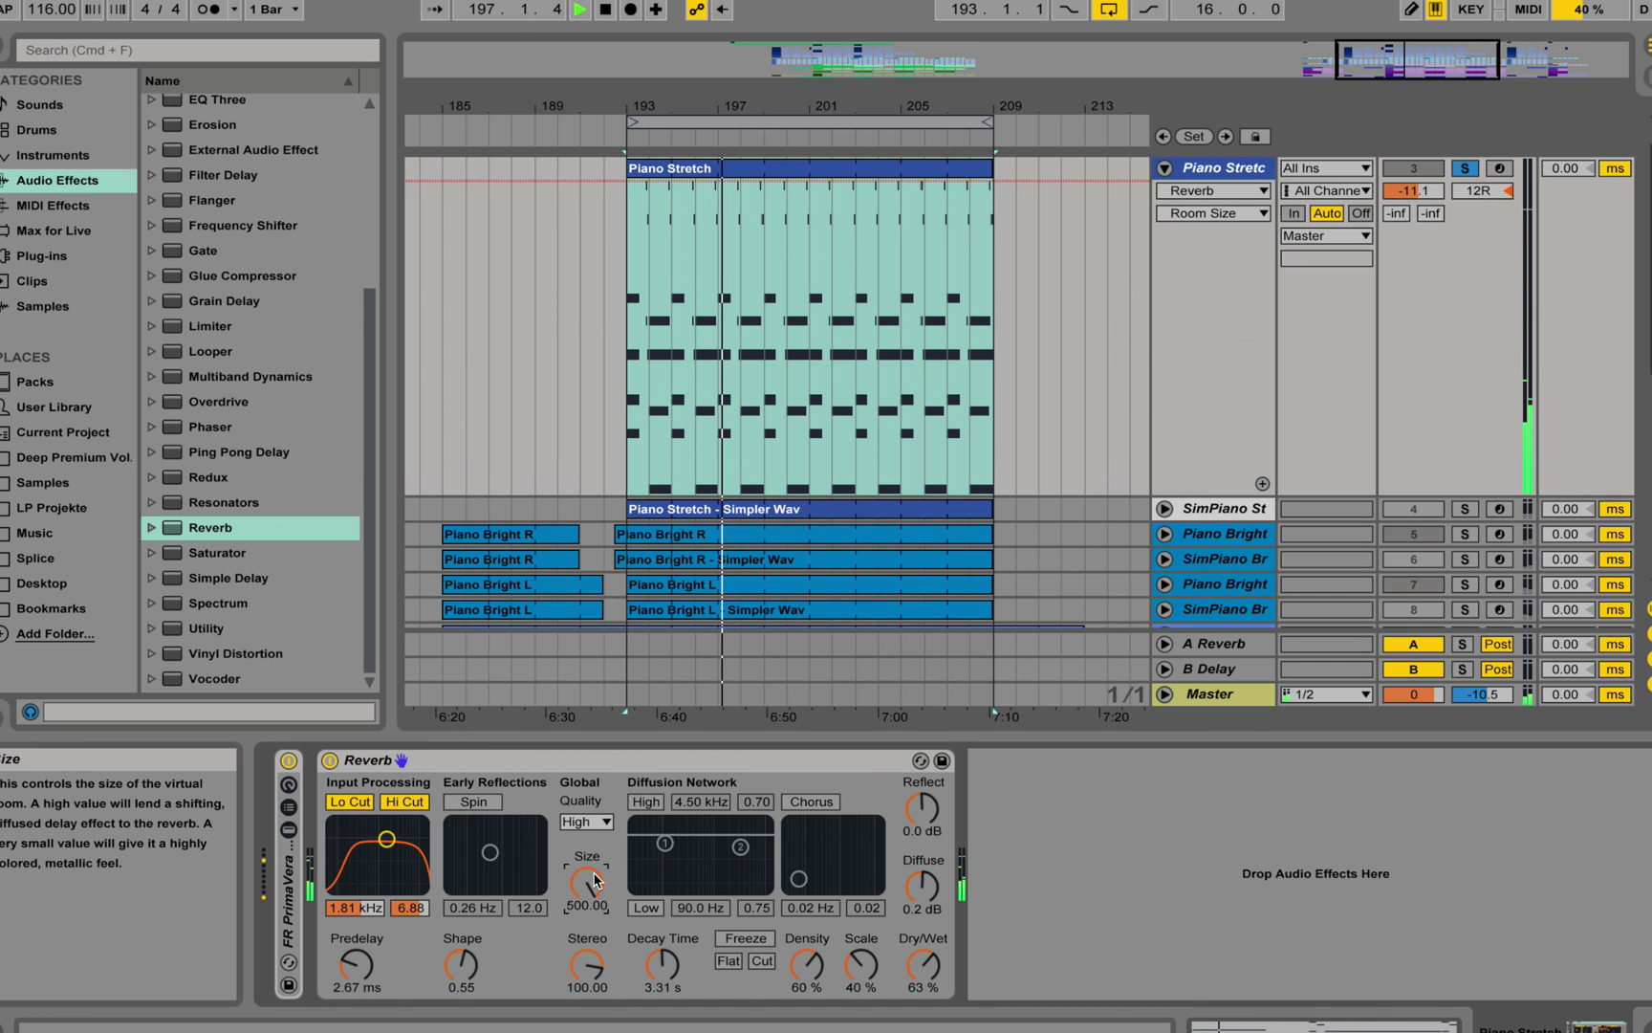
Step: Bring the room Size back down during playback, settling at 108.09
left_click_drag(593, 878, 594, 990)
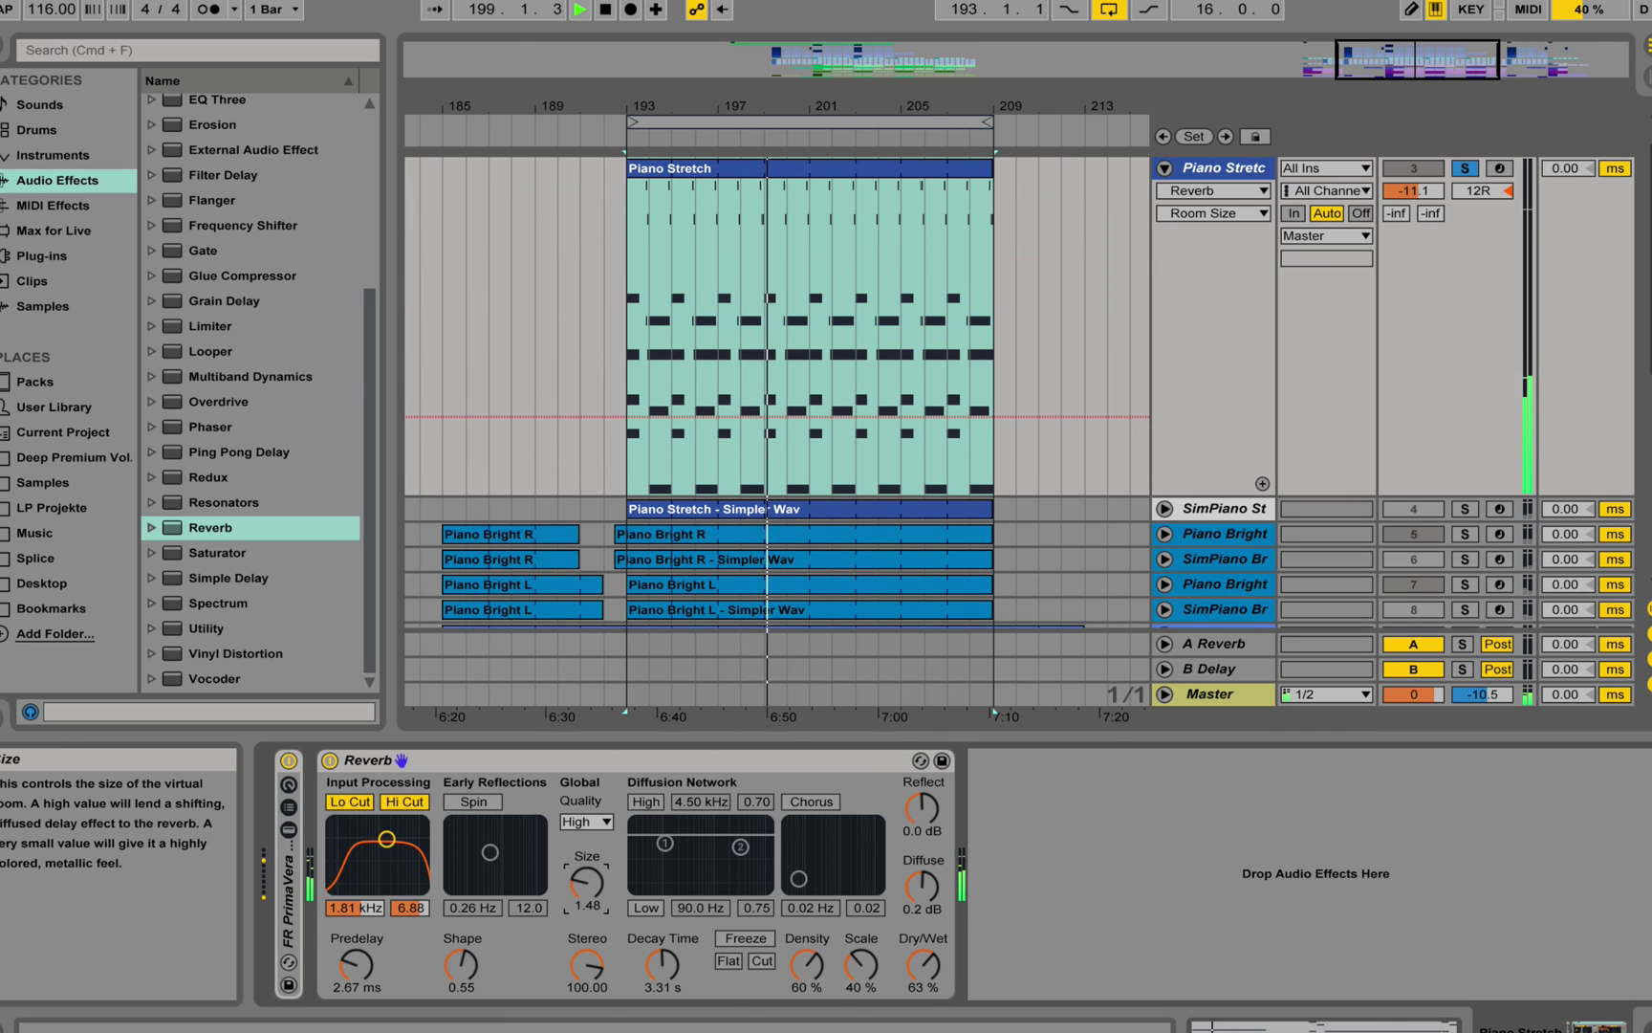
scroll(592, 879, "down", 5)
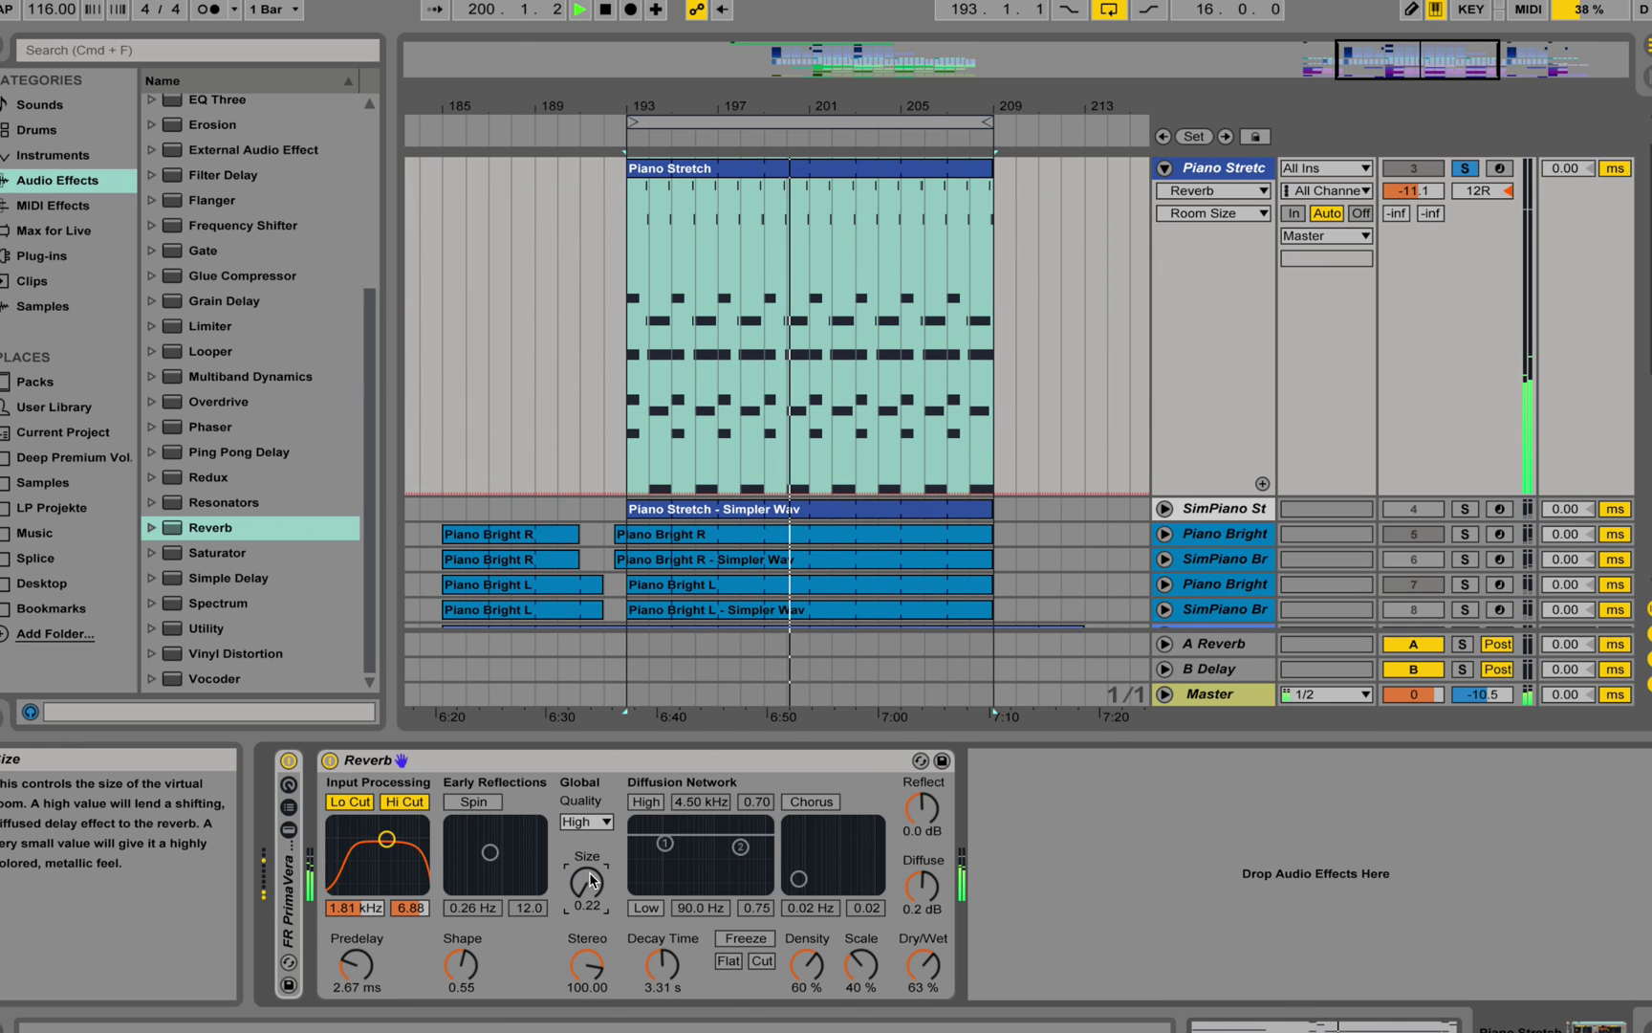
key("space")
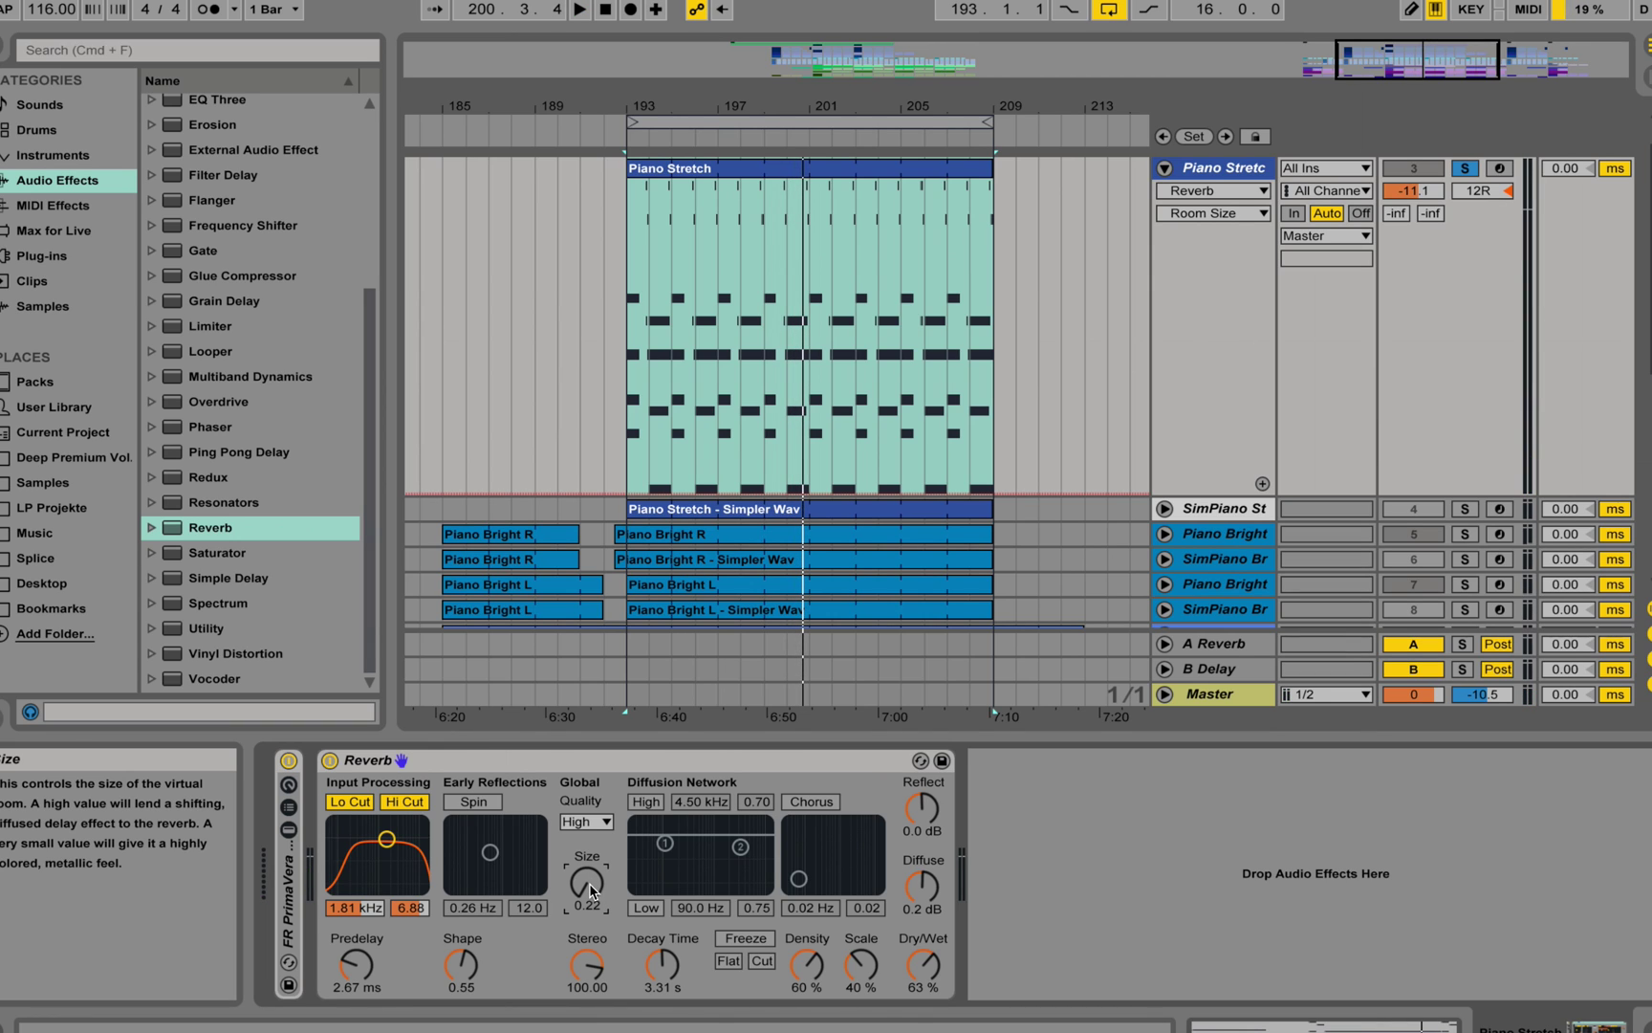
scroll(589, 882, "up", 10)
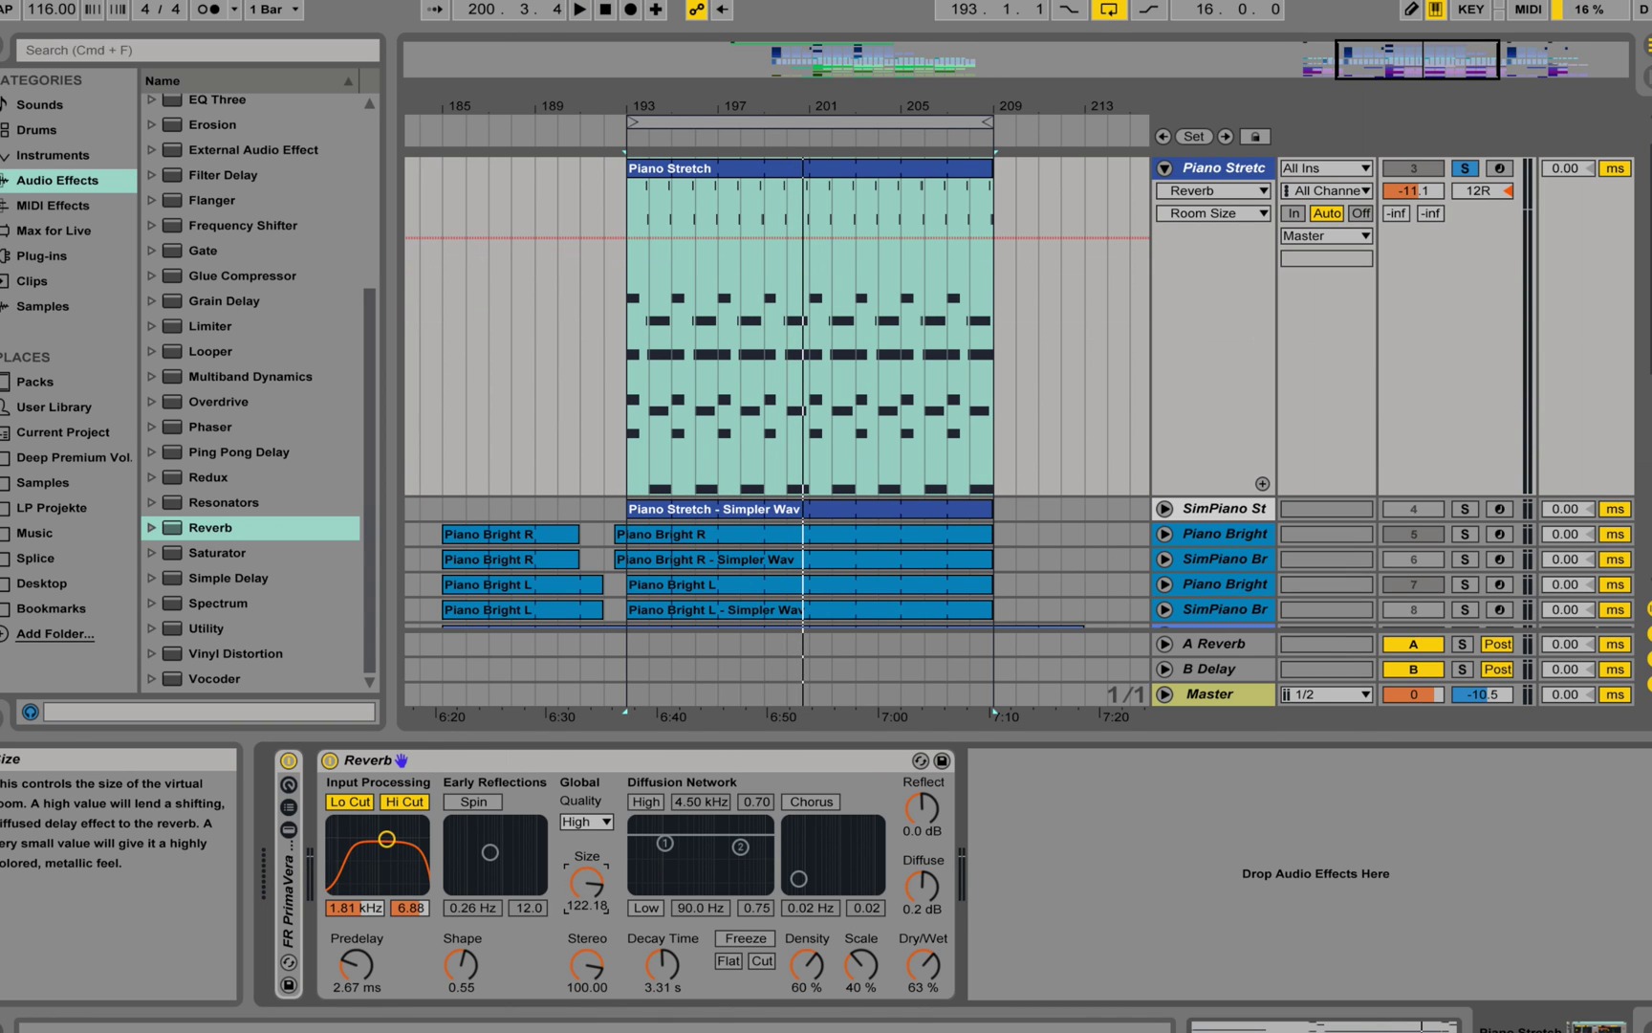
scroll(589, 882, "down", 3)
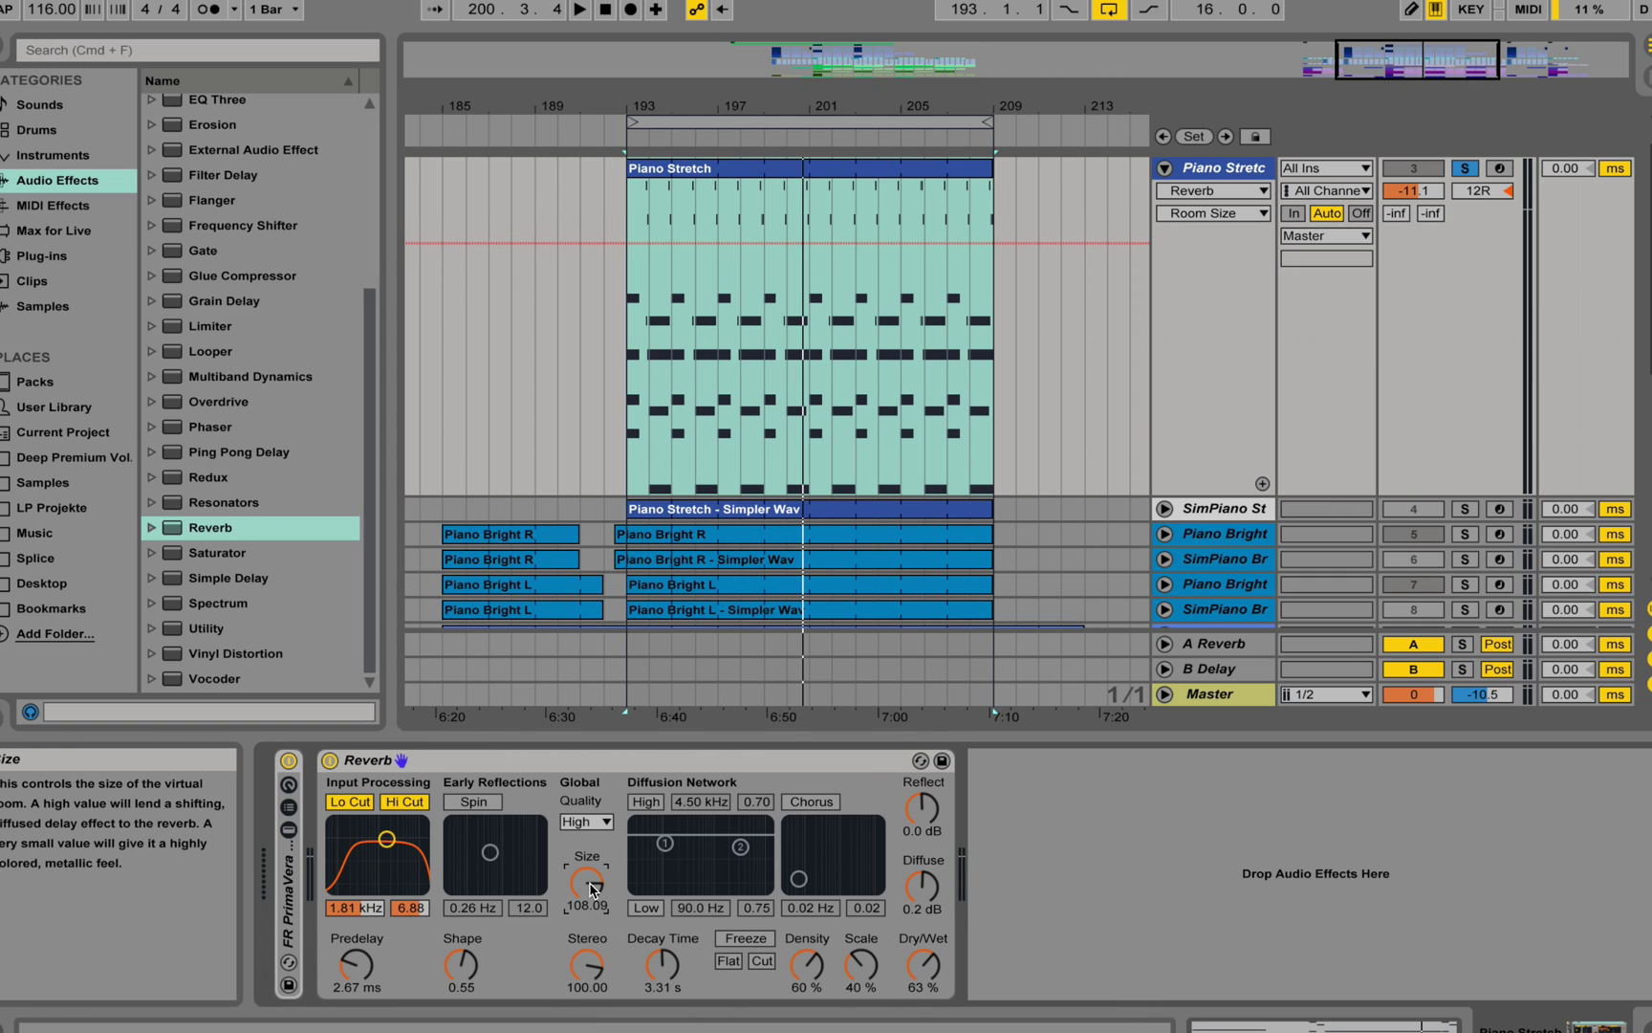
key("space")
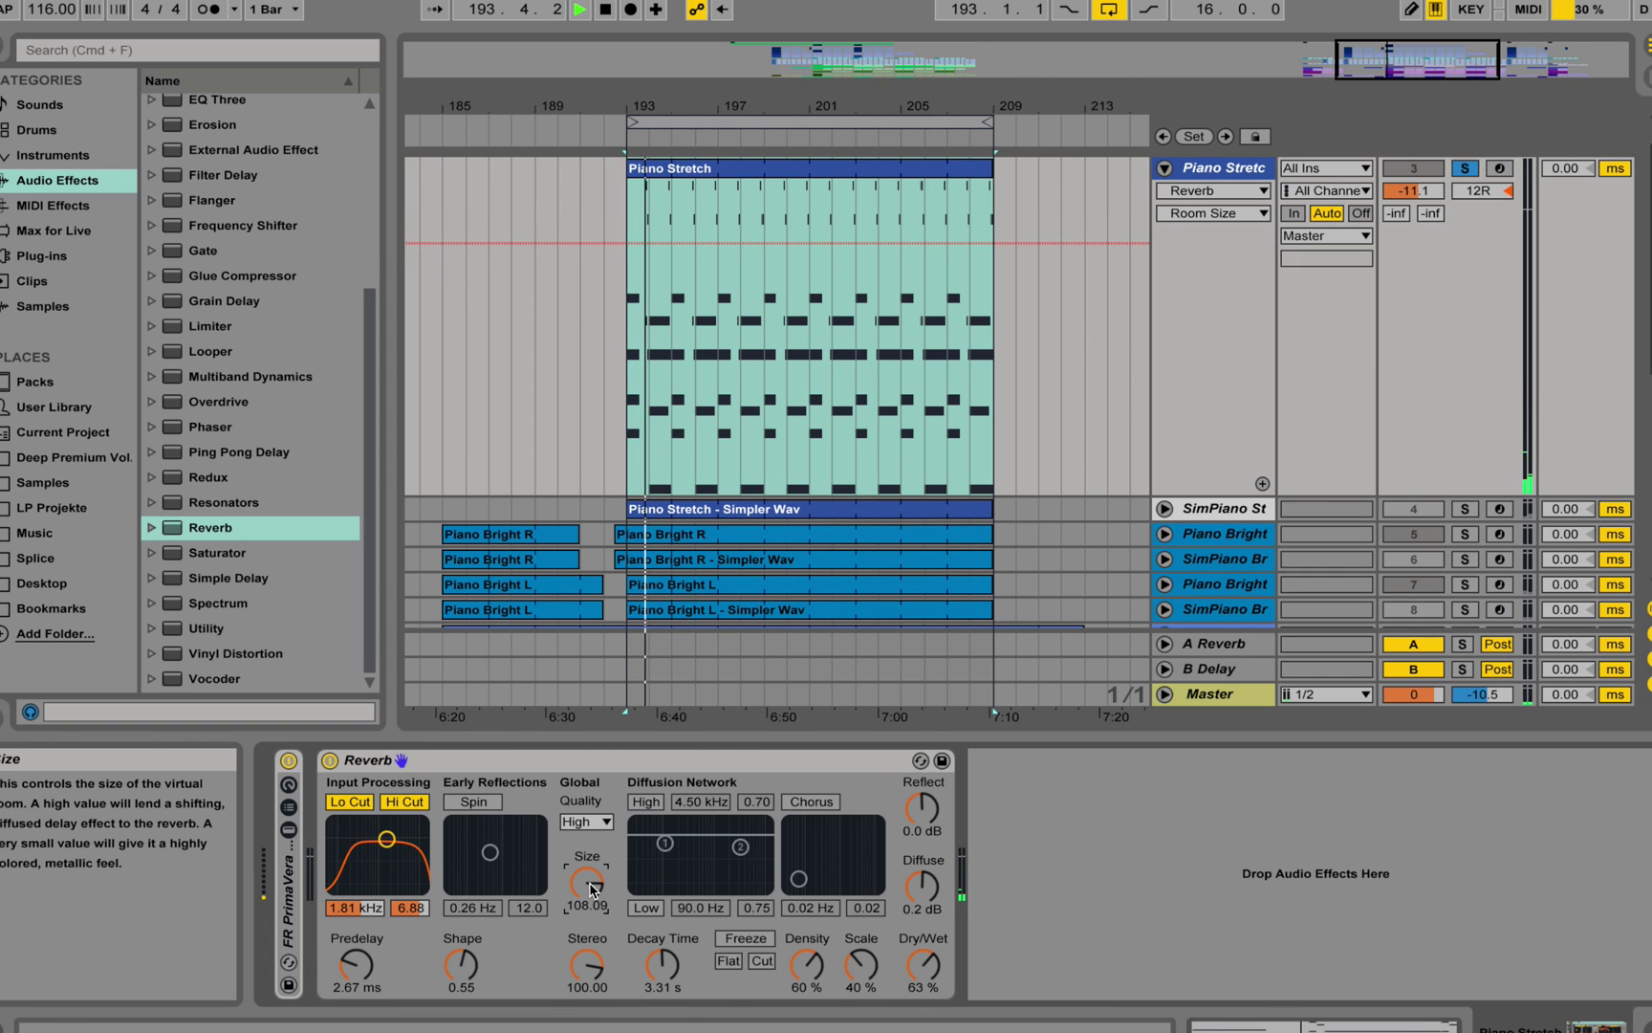
key("space")
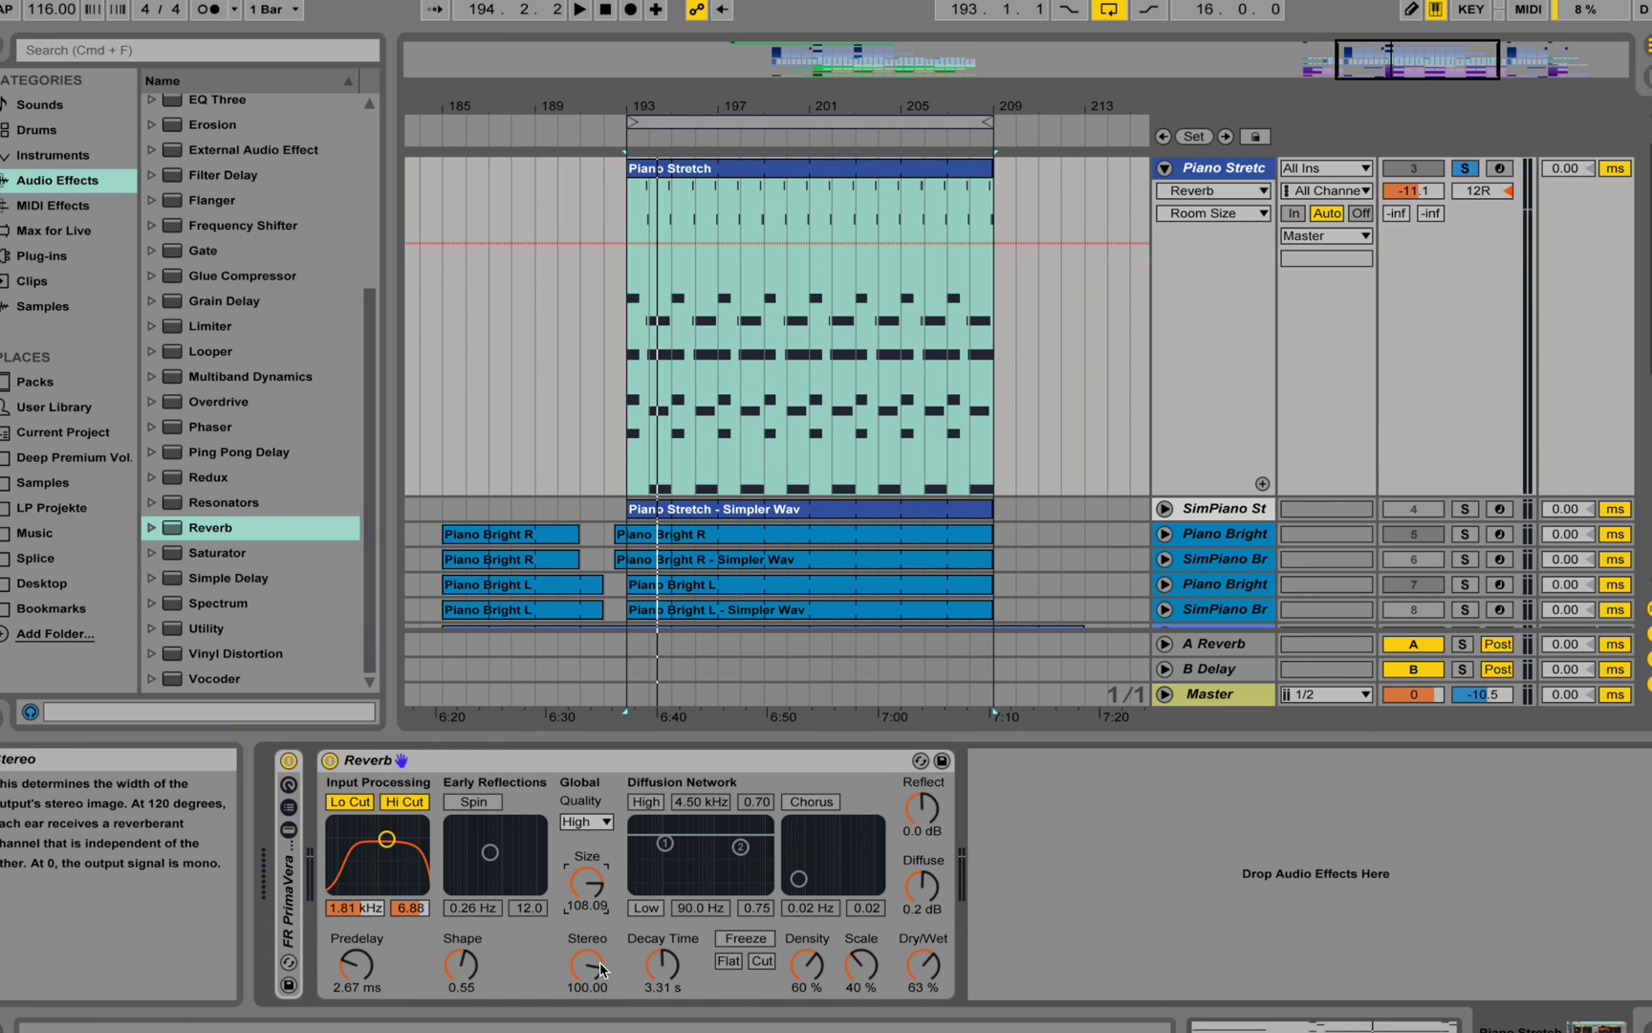
Step: Compare reverb Stereo at 120 and mono 0 during playback, then set it to 99.05
left_click_drag(596, 963, 590, 972)
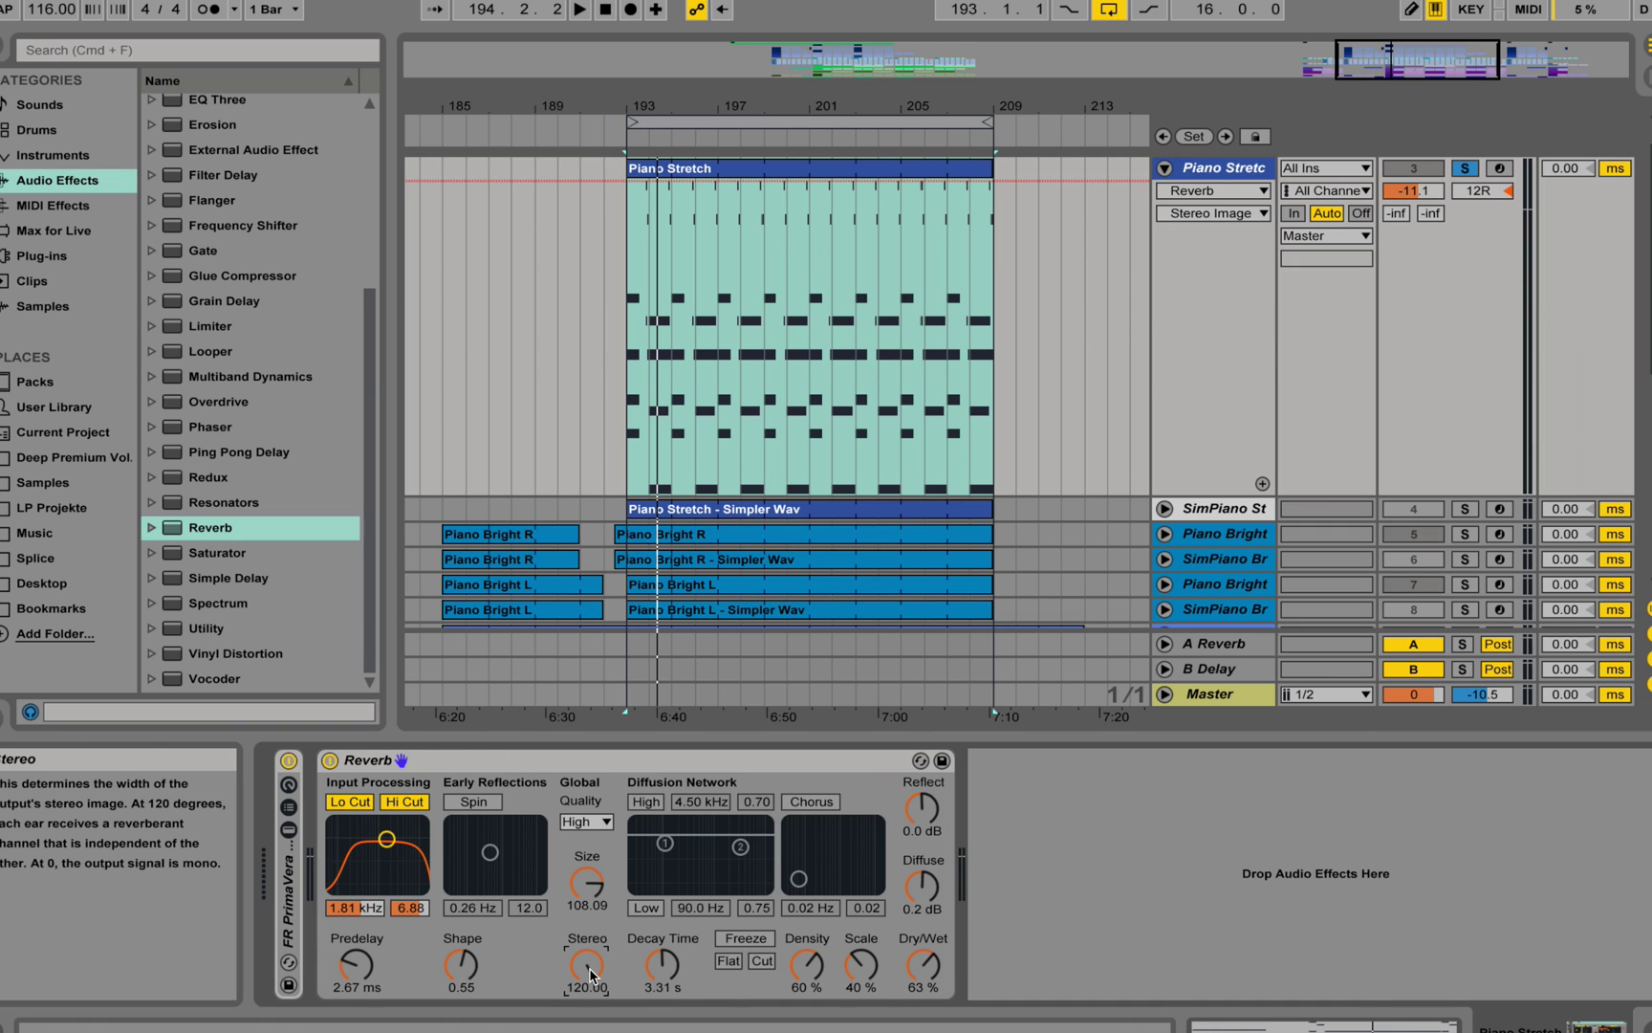
left_click_drag(591, 973, 591, 1028)
key("space")
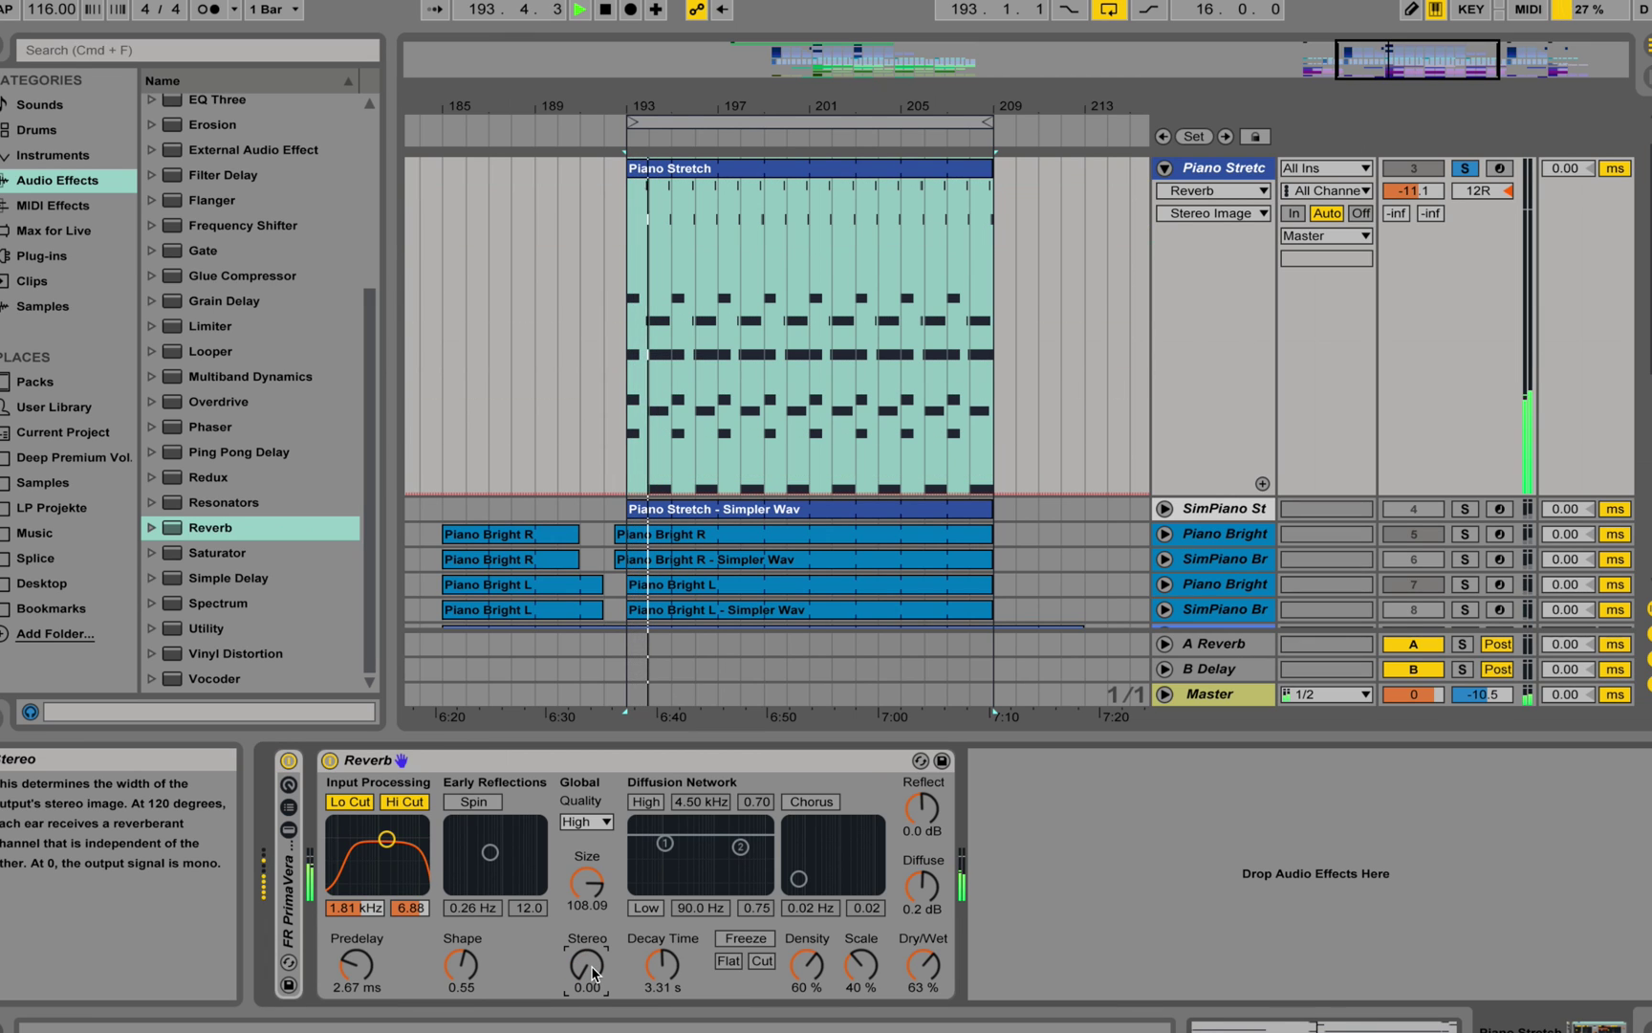
key("ctrl+z")
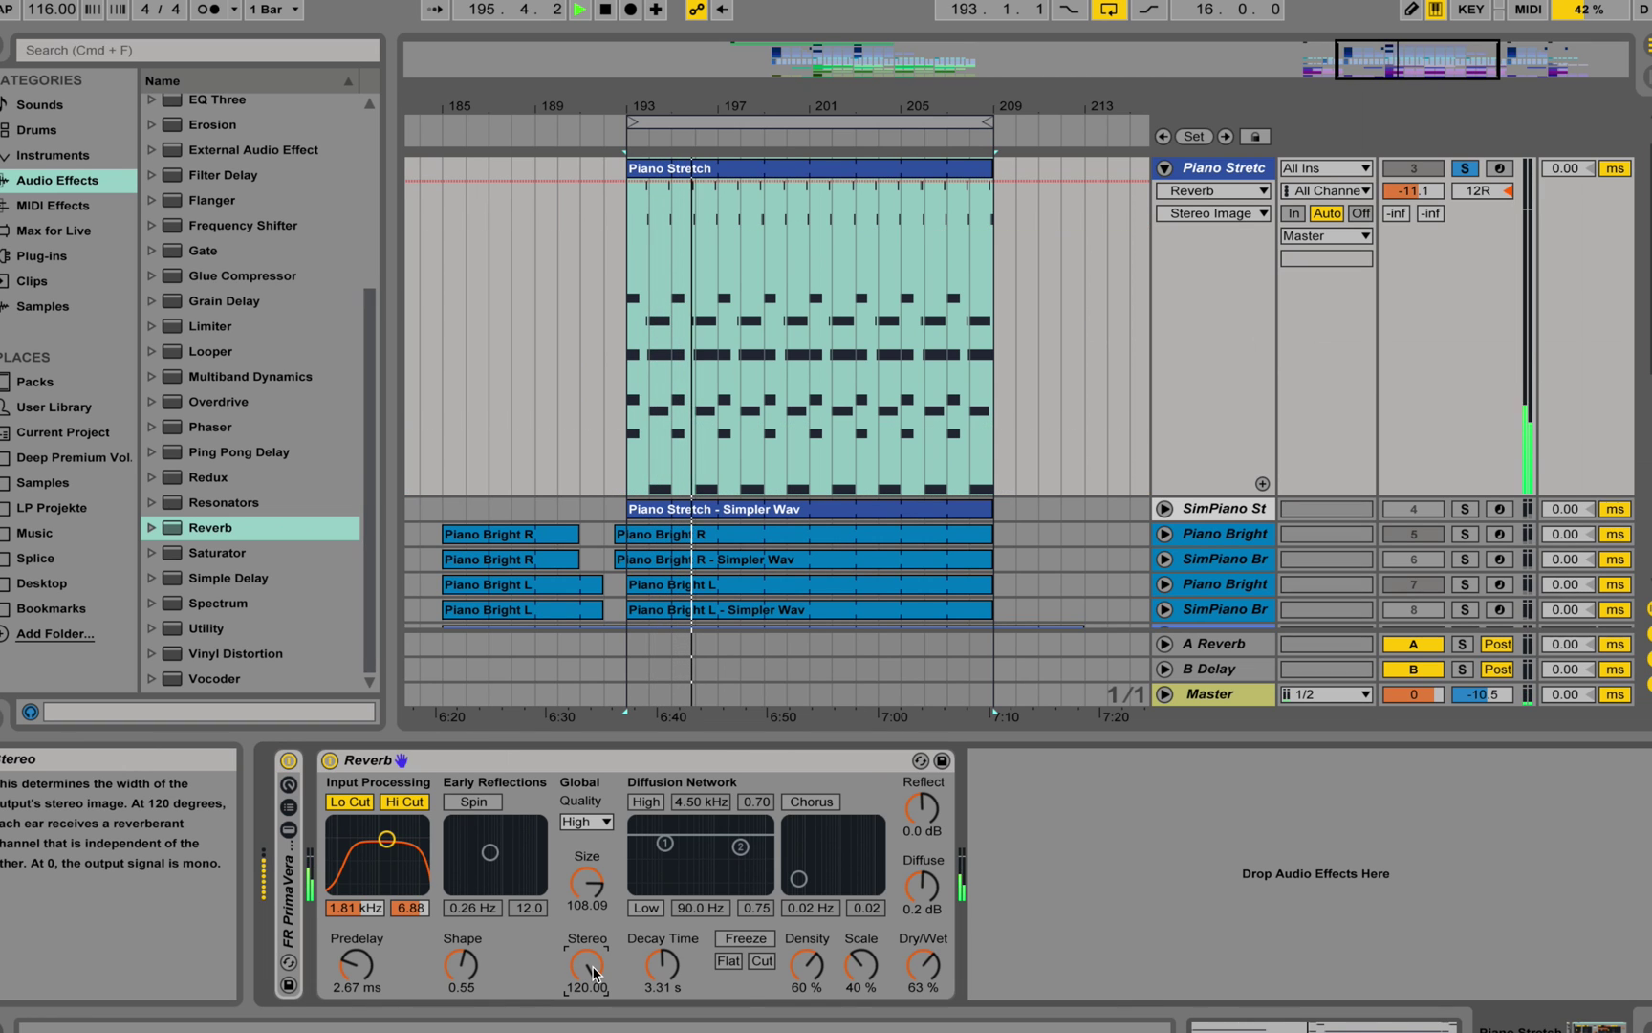
left_click_drag(593, 972, 594, 991)
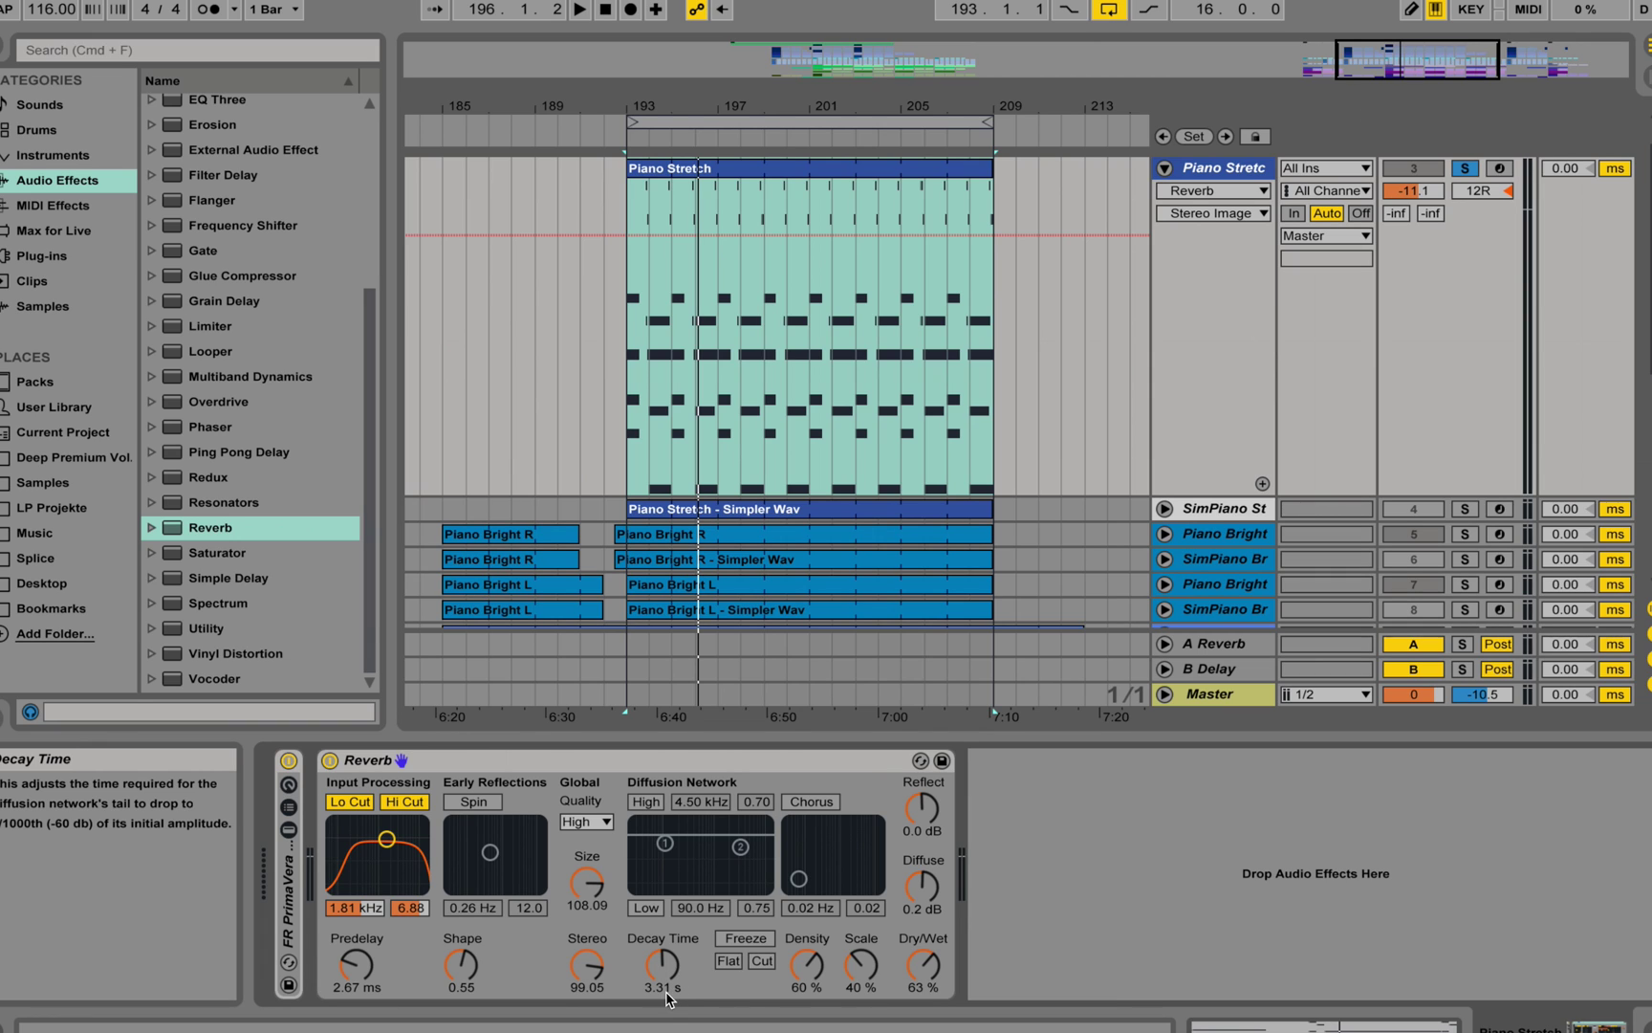
Step: Play the loop and lengthen the reverb Decay Time from 3.31 s to 3.62 s
key("space")
key("space")
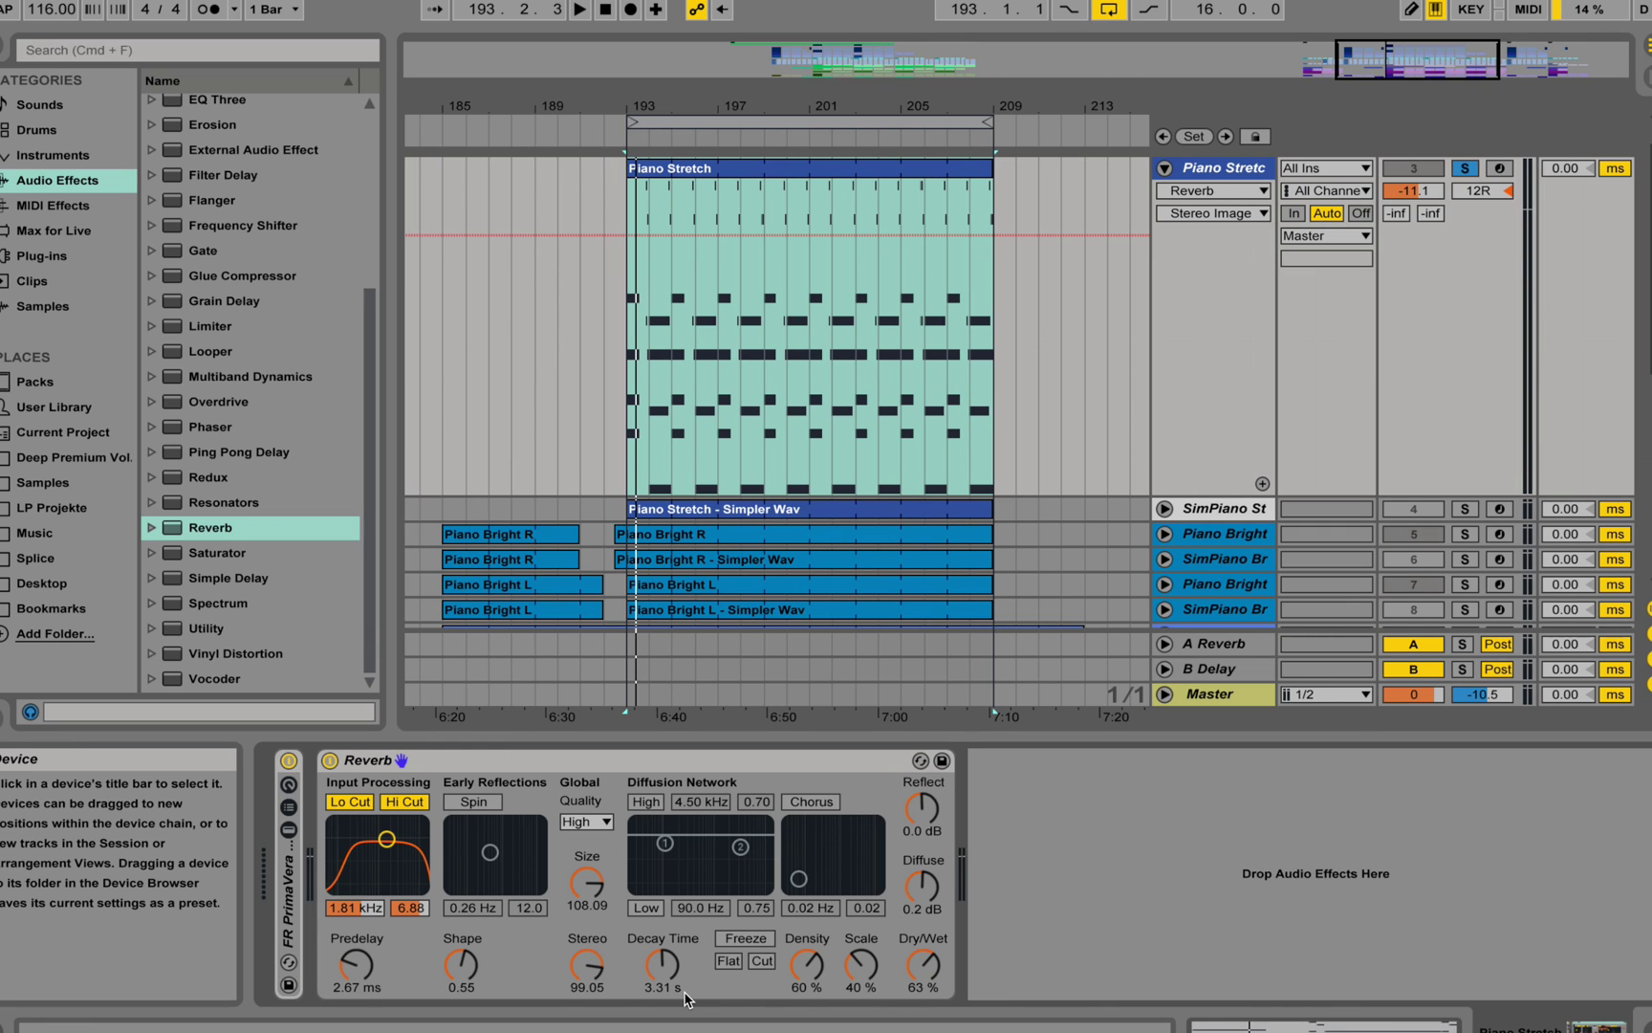
left_click_drag(686, 999, 680, 961)
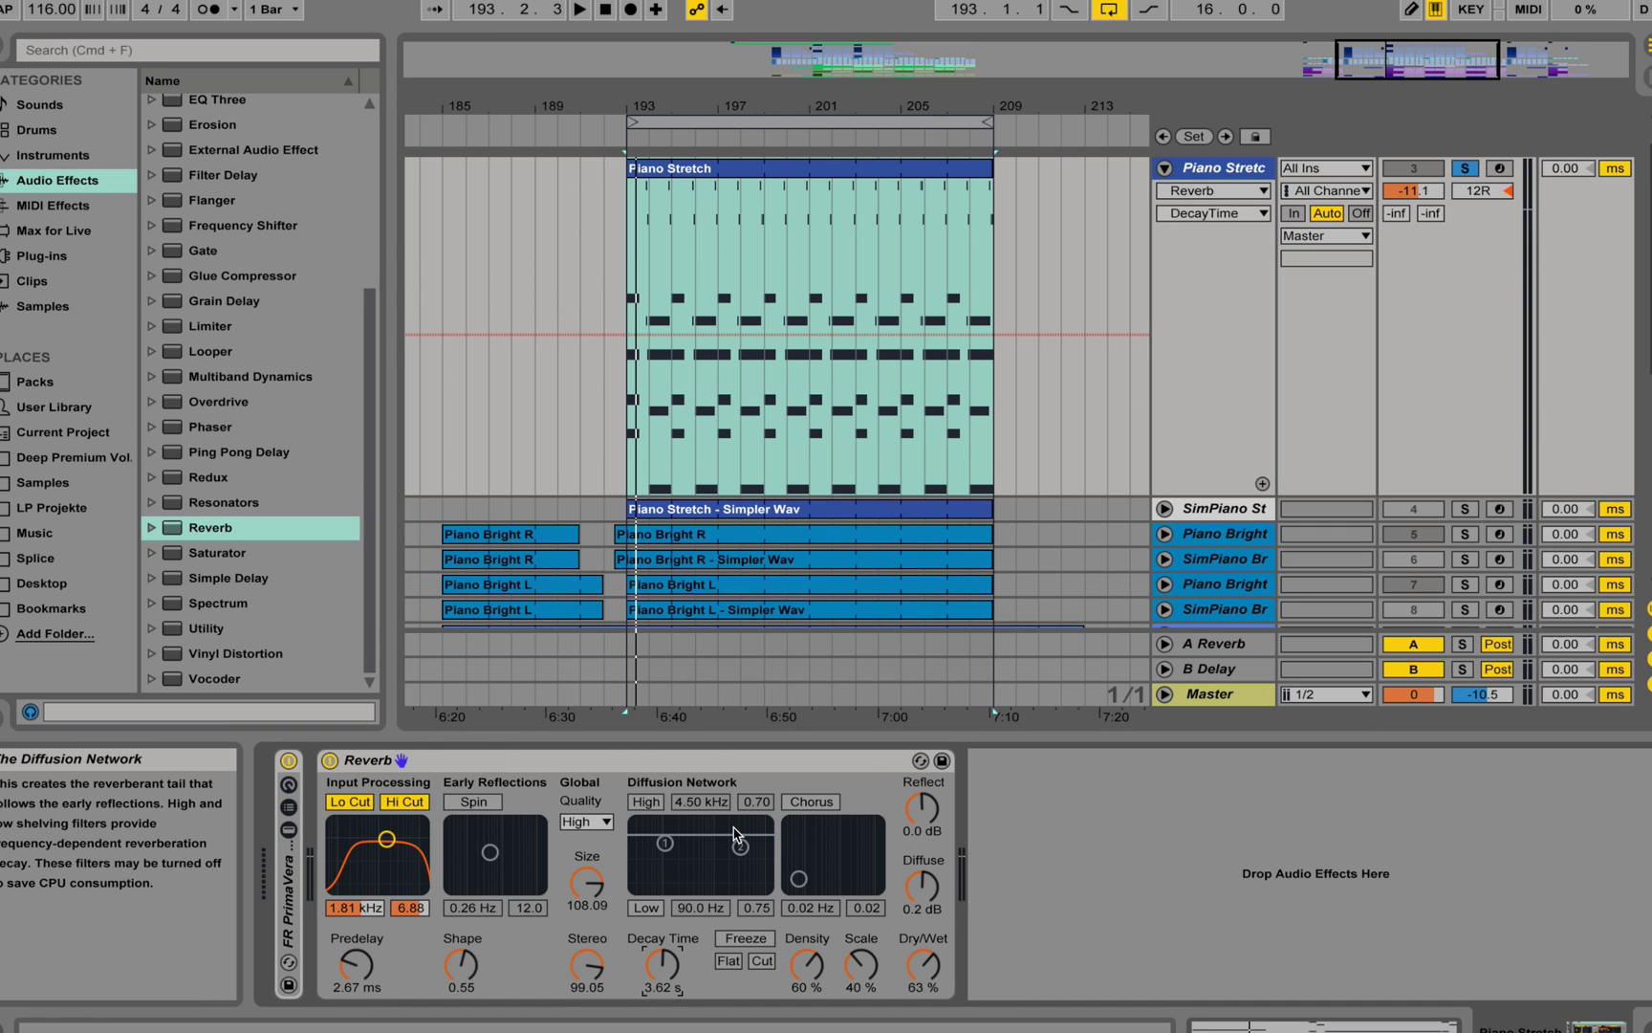
Step: Enable the diffusion high shelf at 3.33 kHz and a low shelf at 365 Hz / 0.50
left_click(646, 806)
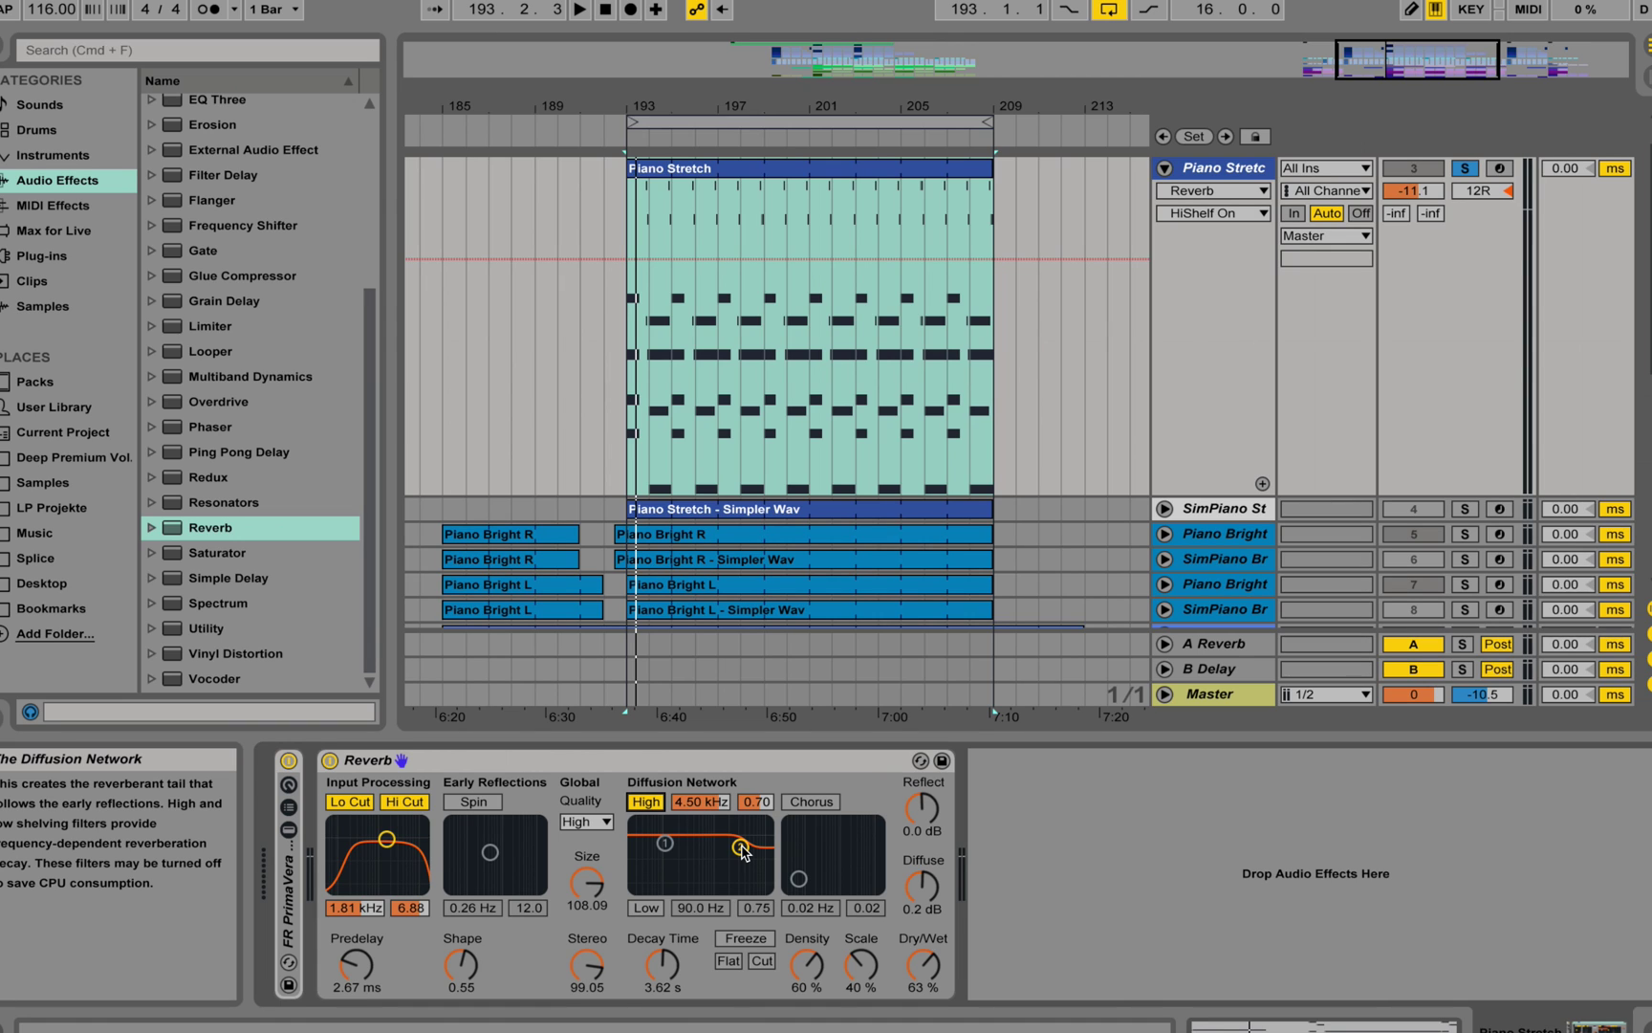
left_click_drag(743, 850, 736, 854)
left_click(646, 907)
left_click_drag(664, 843, 685, 876)
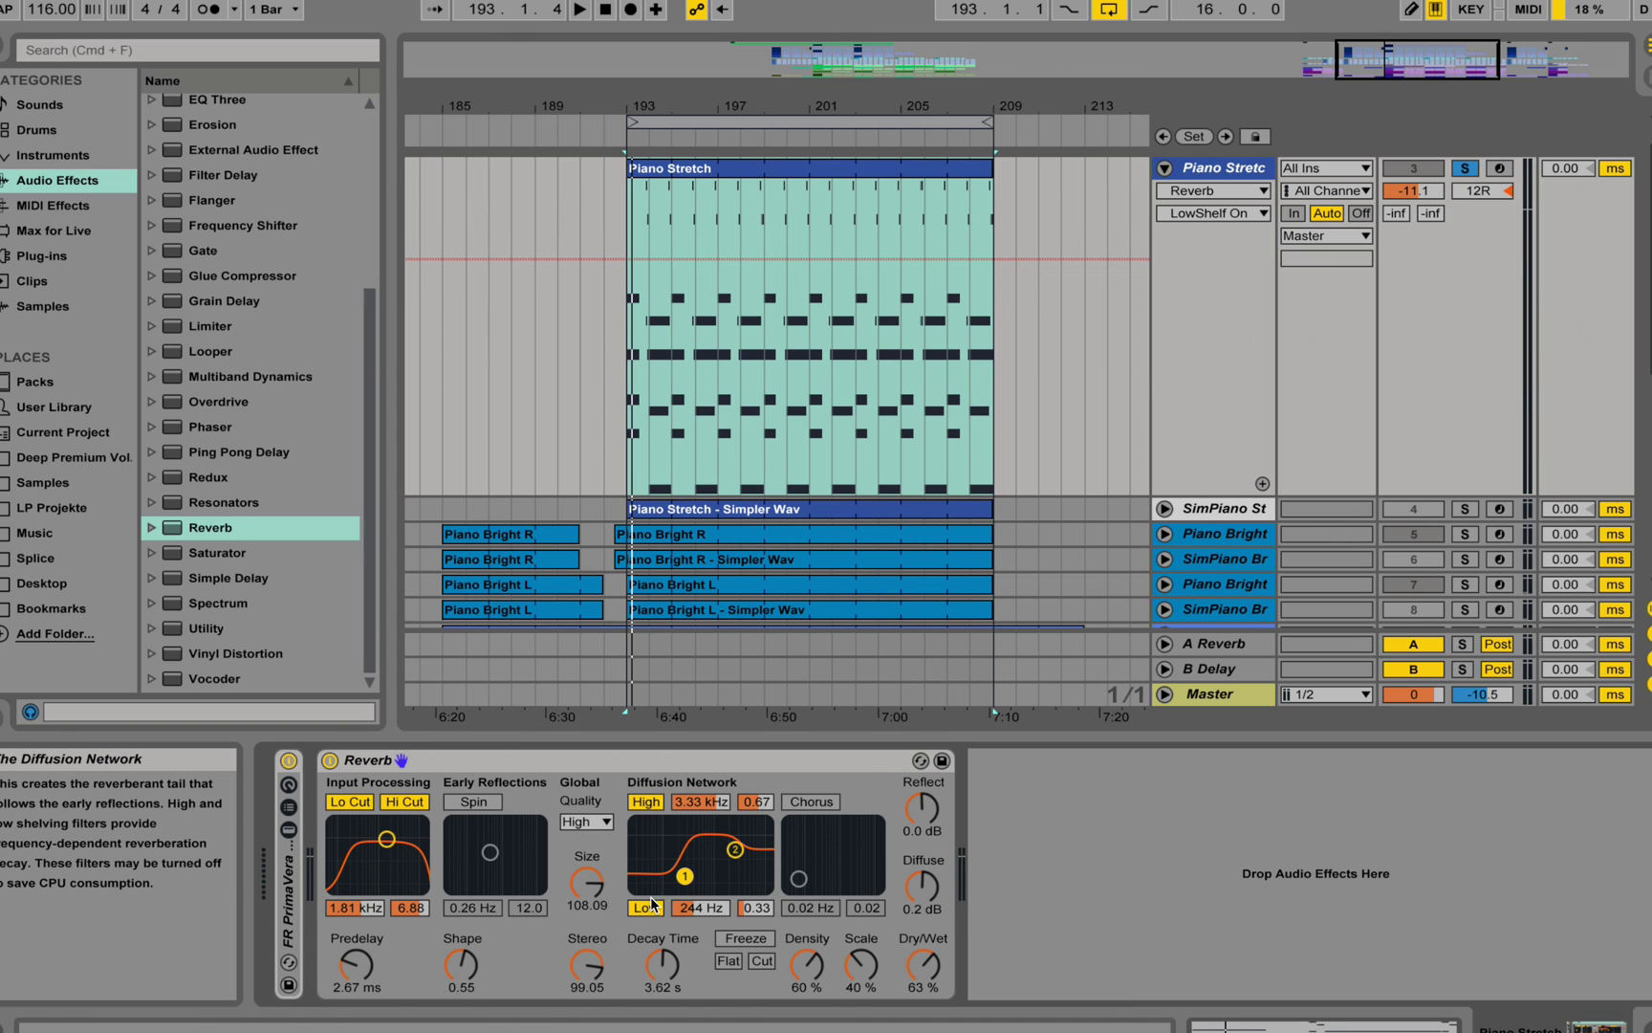
left_click_drag(685, 876, 693, 862)
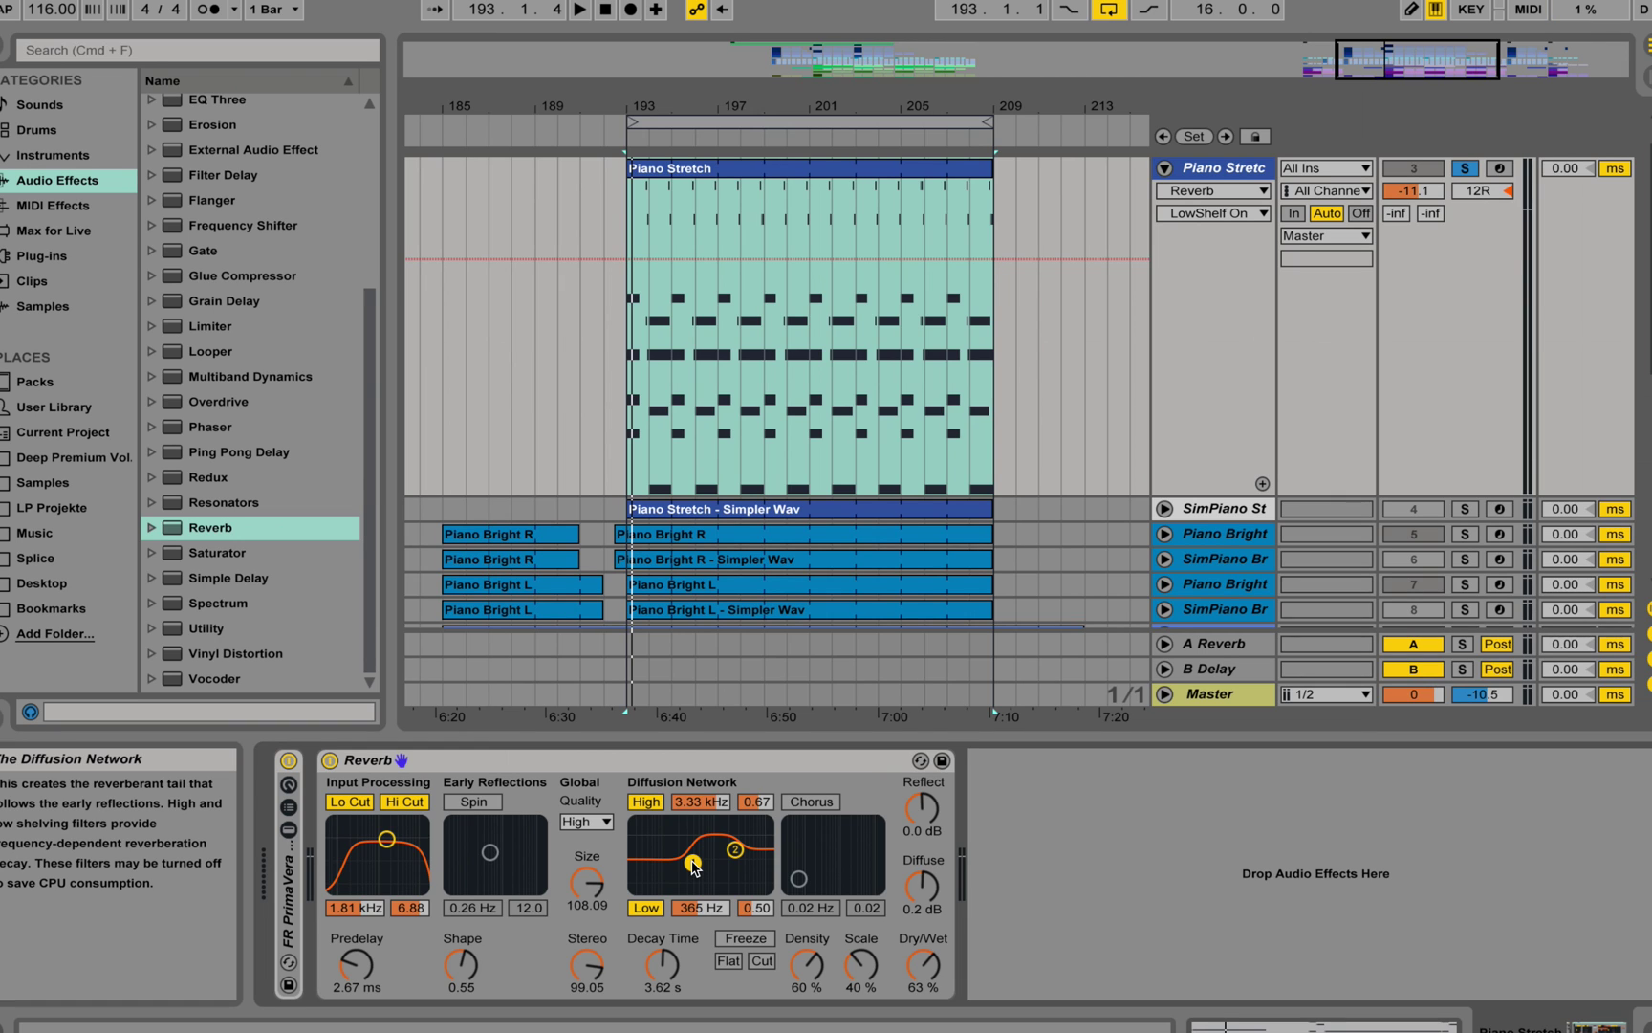
Step: Freeze the reverb tail and audition it with Cut toggled off and on
left_click(754, 938)
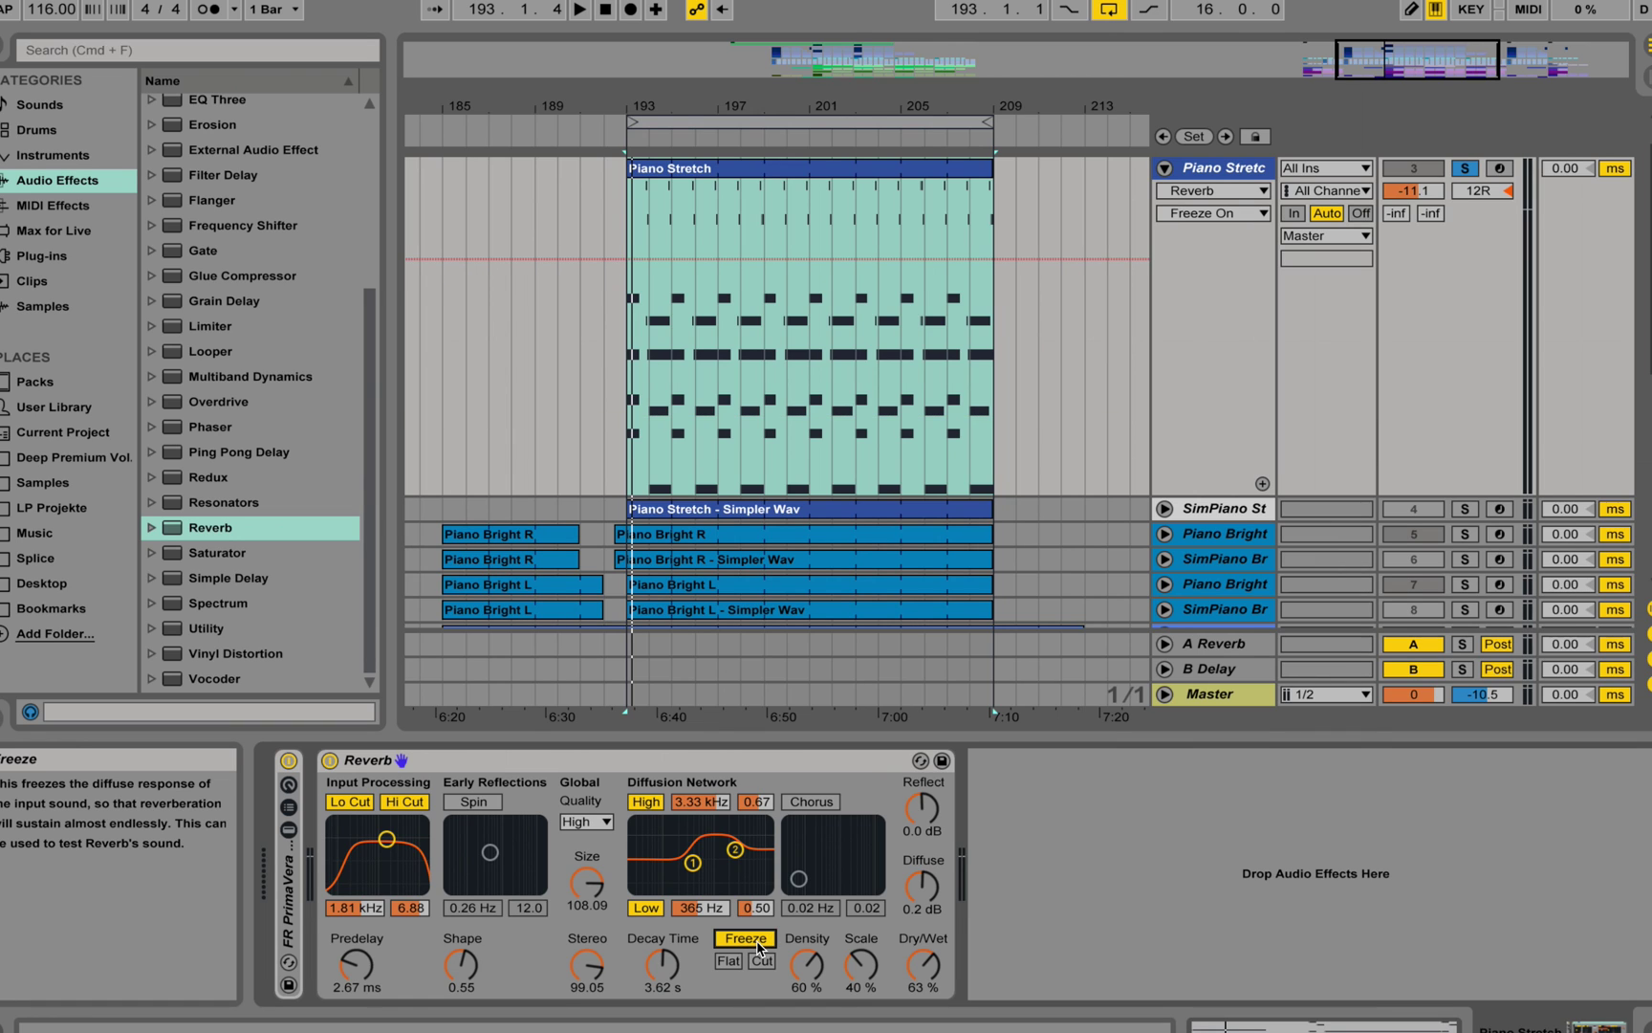
key("space")
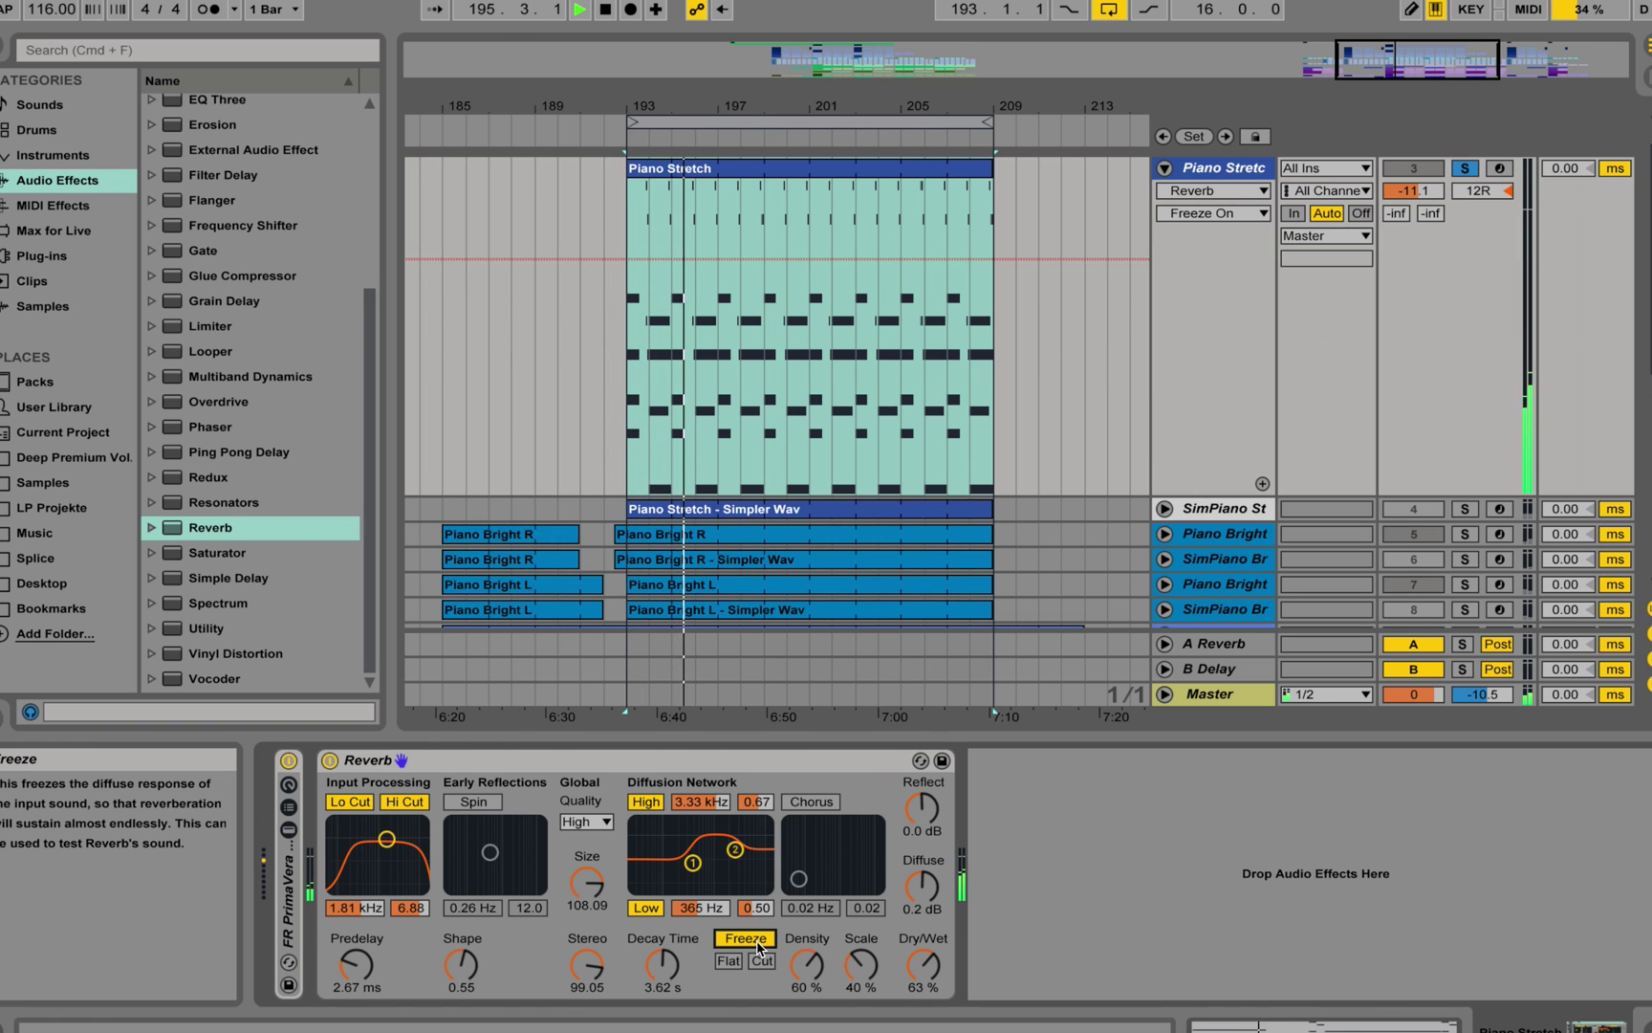
key("space")
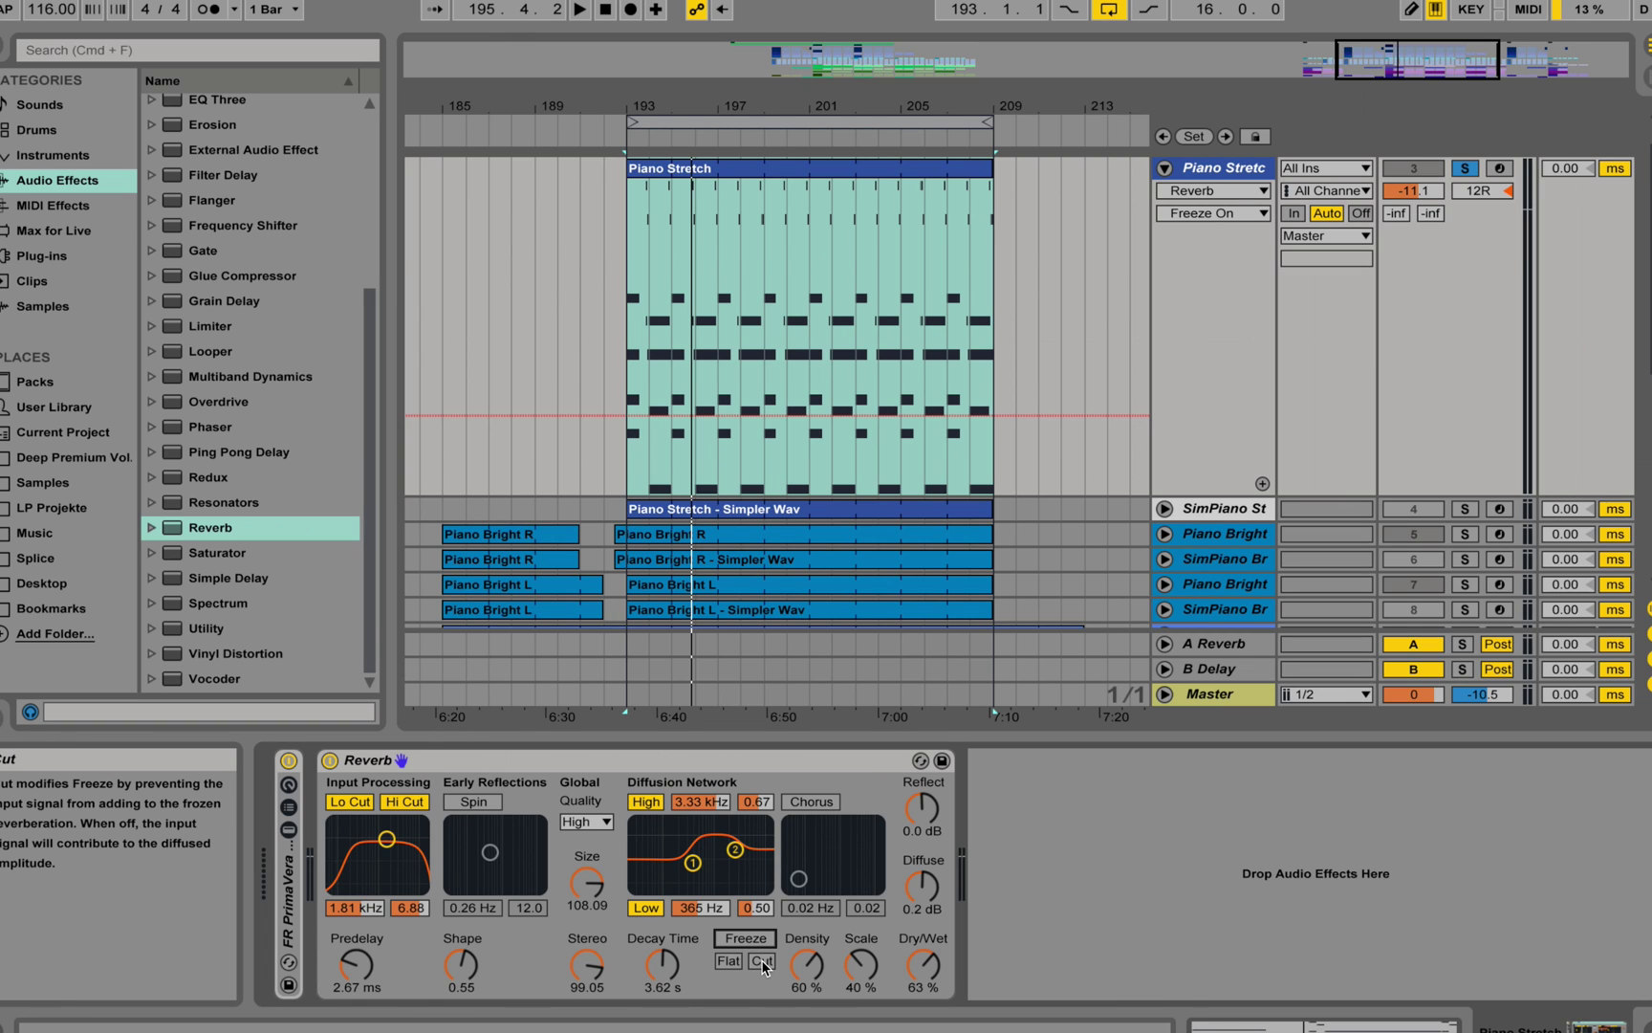
left_click(764, 960)
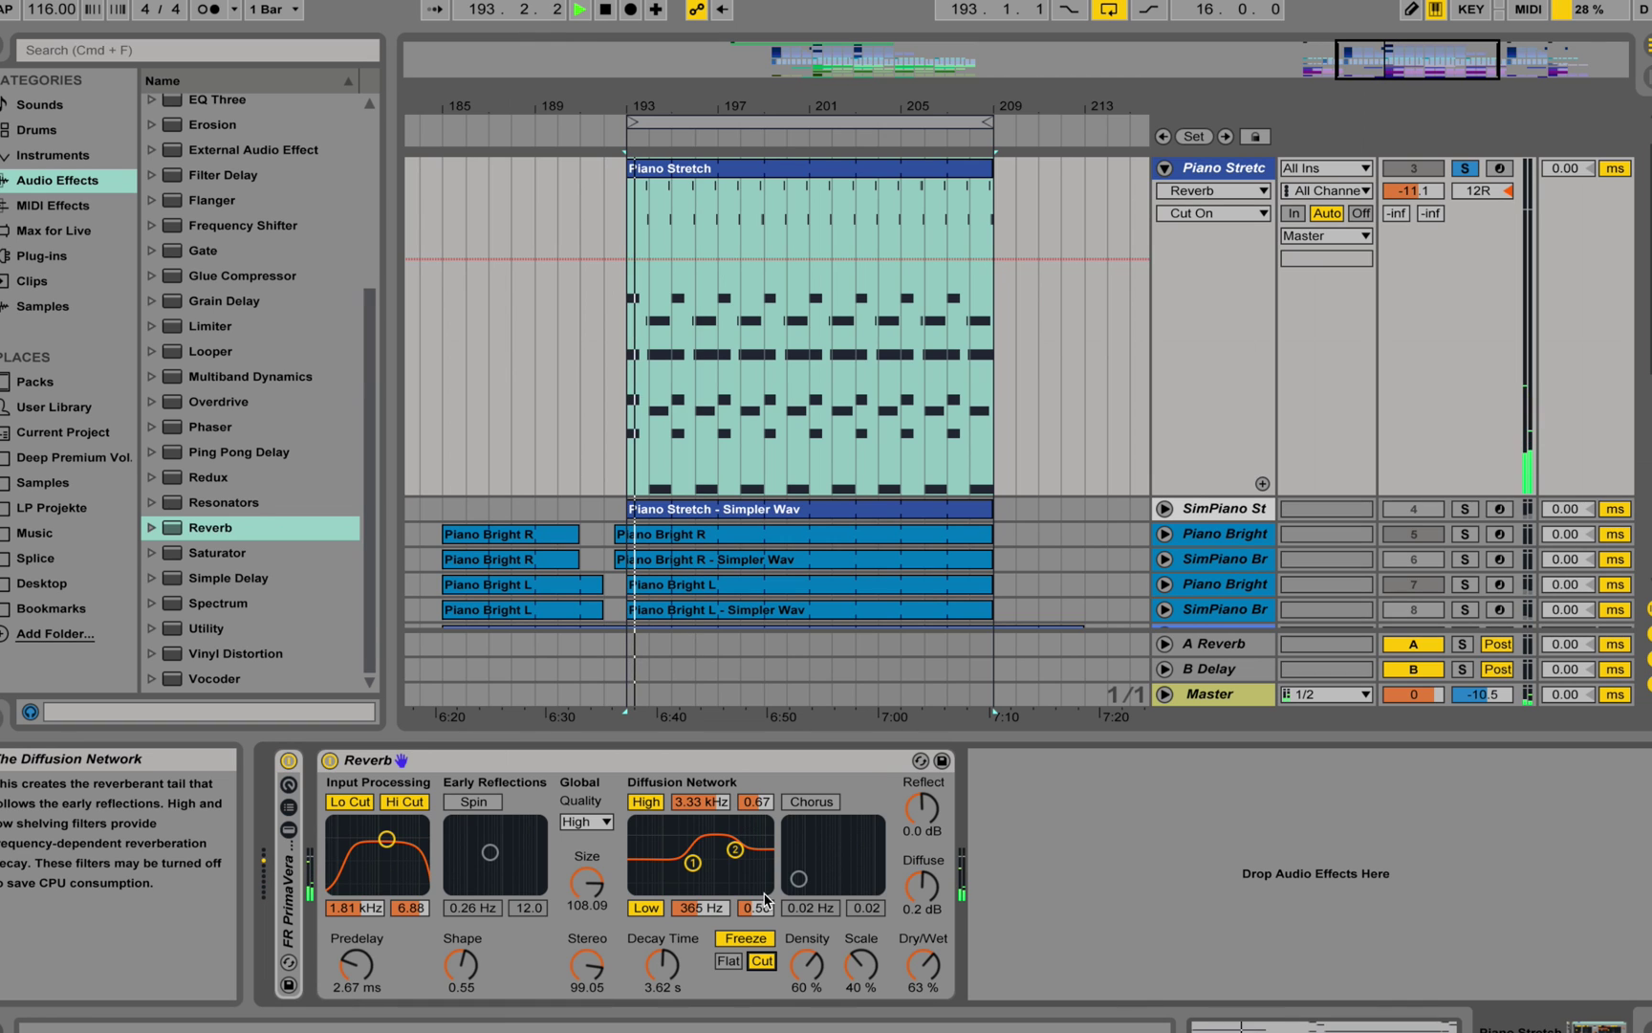
left_click(765, 960)
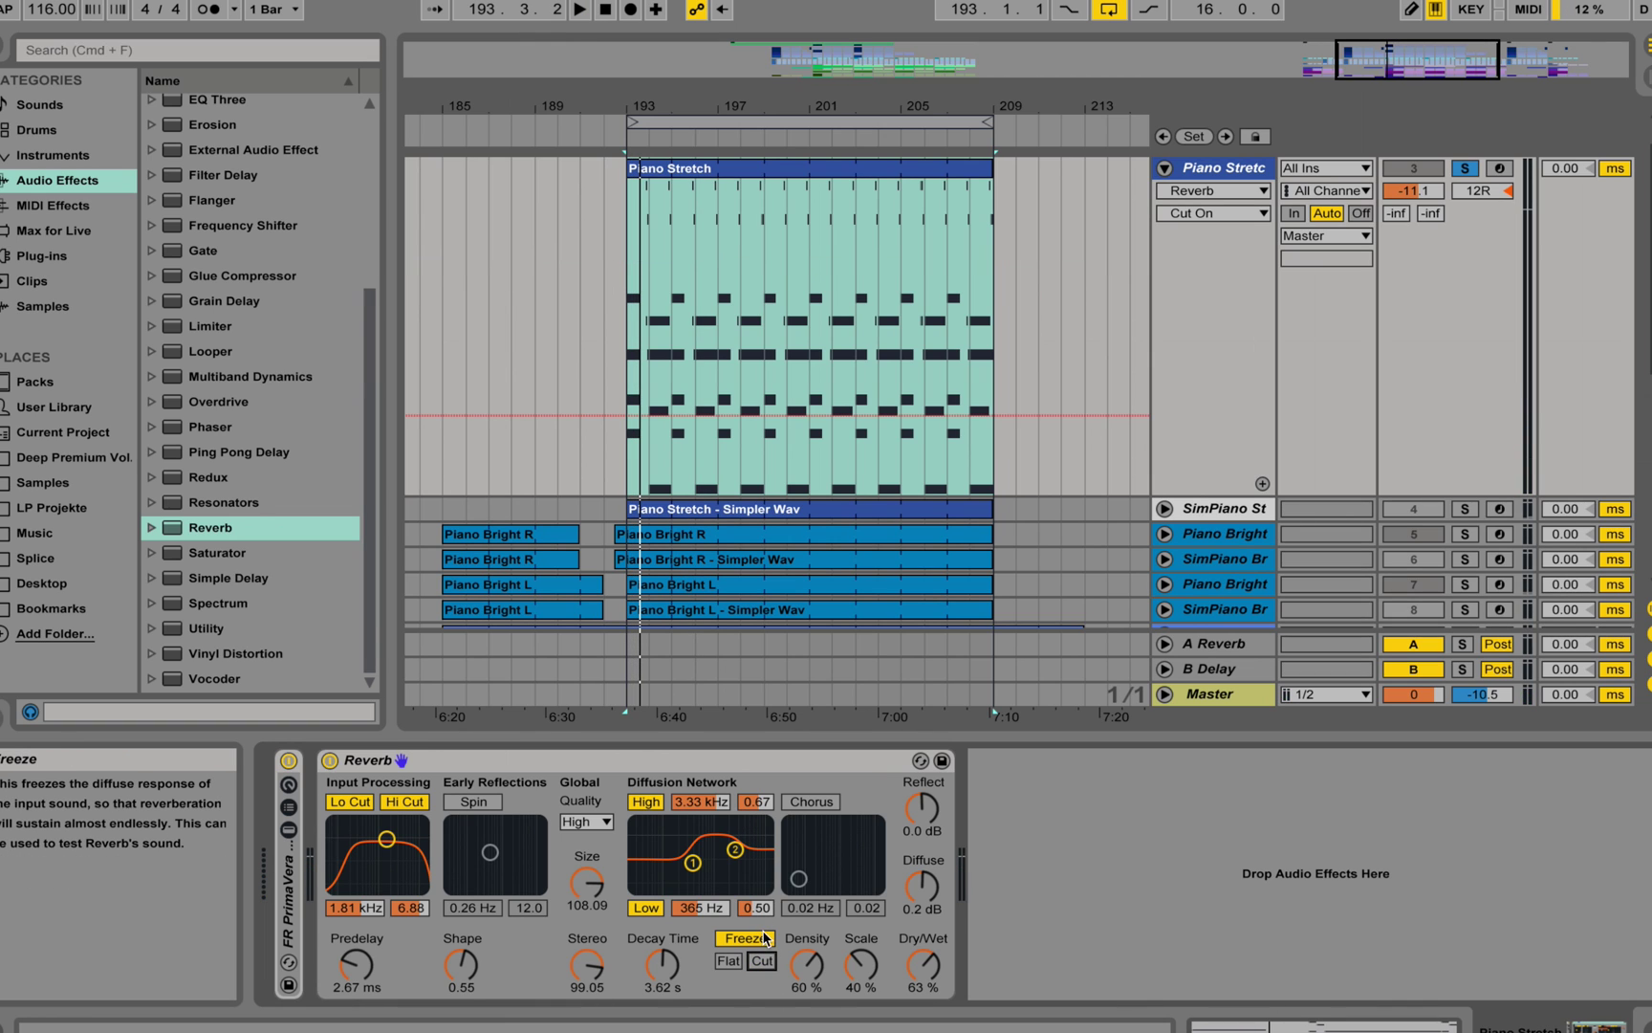
key("space")
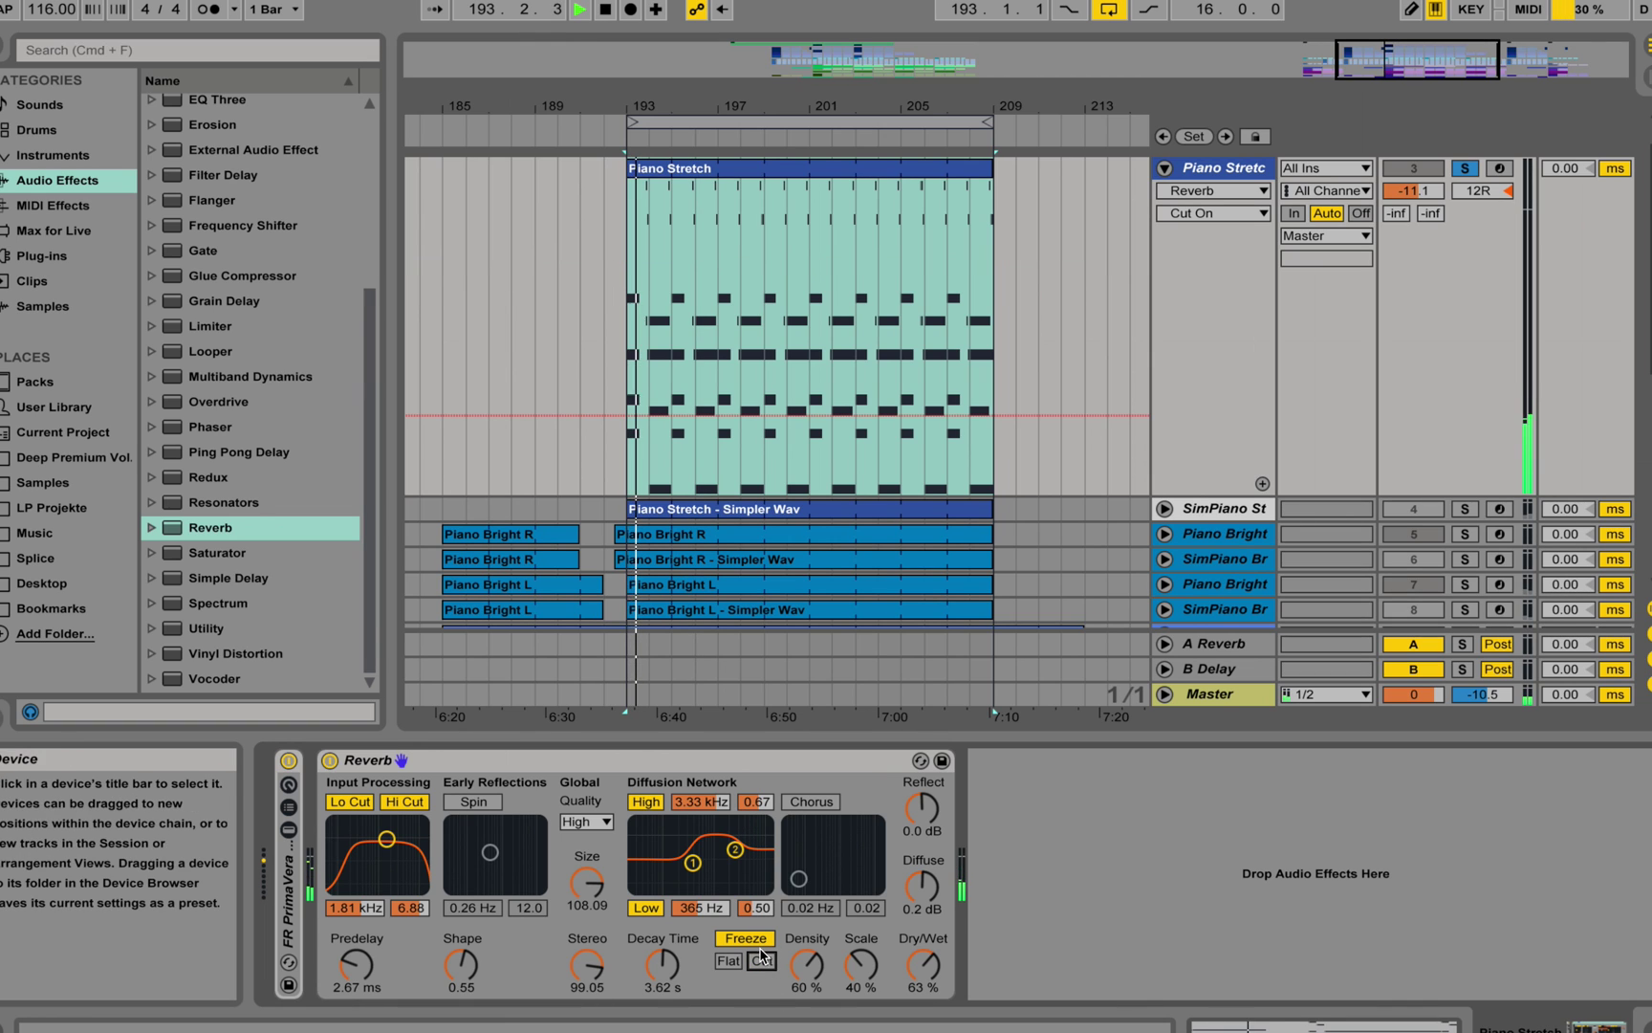
left_click(762, 962)
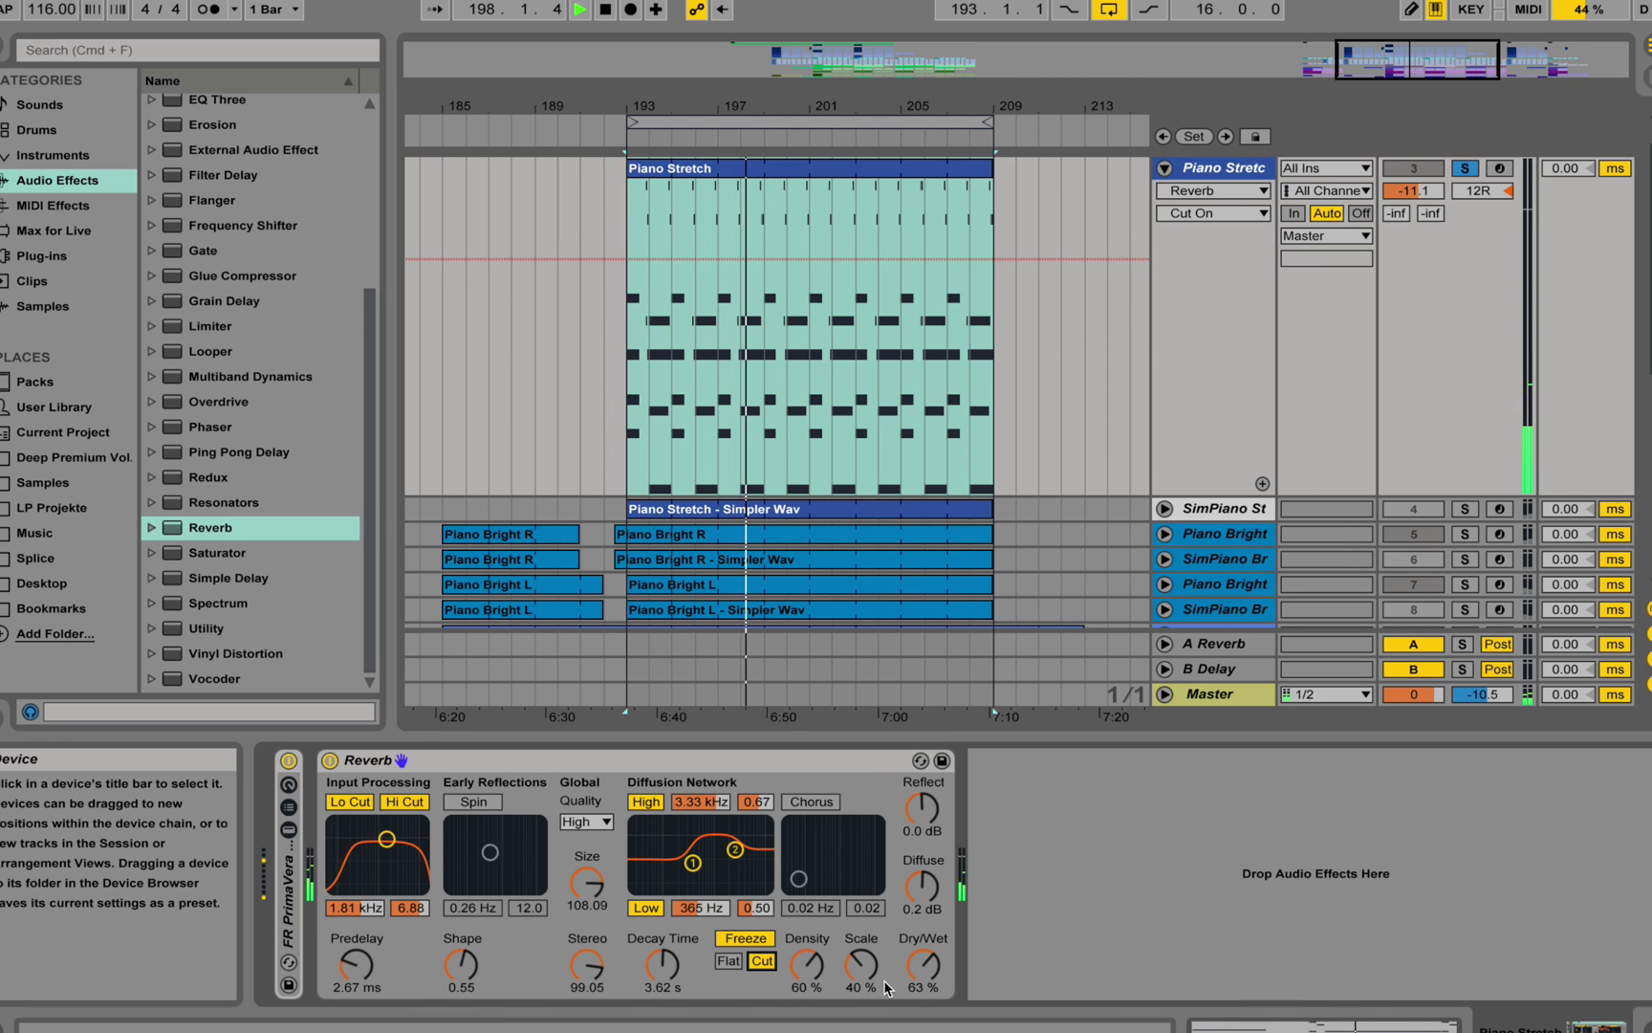
key("space")
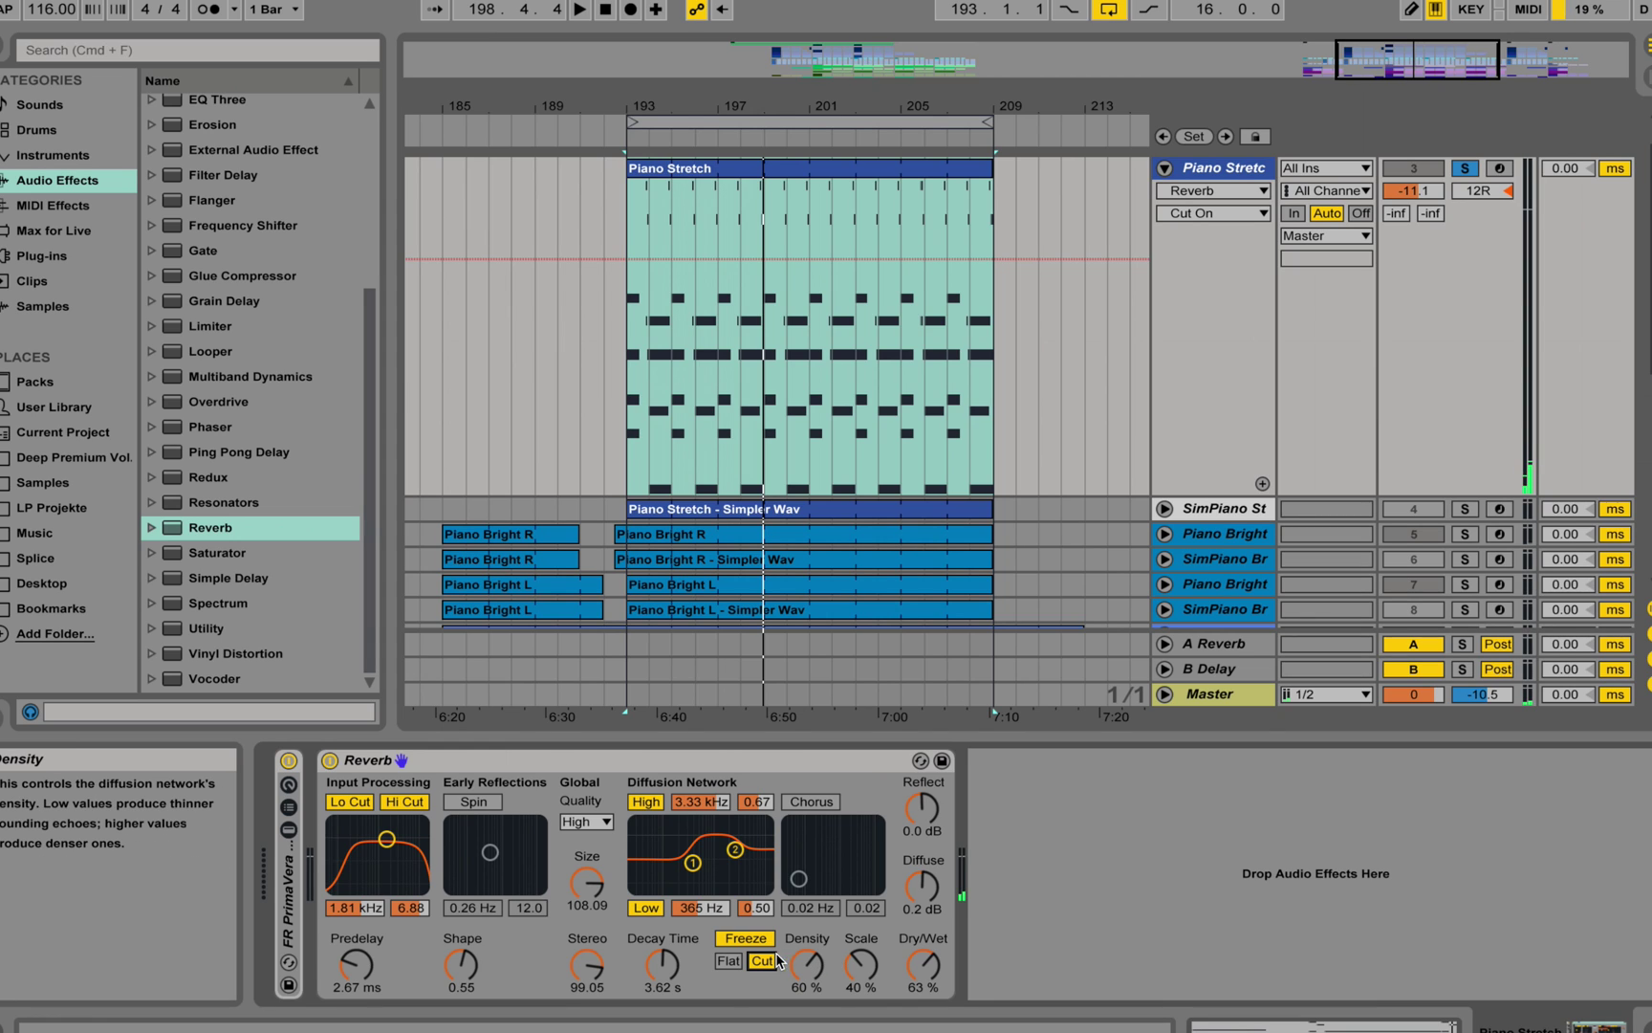
Step: Audition Flat together with Cut, then stop playback and switch Freeze off
left_click(728, 961)
key("space")
left_click(731, 963)
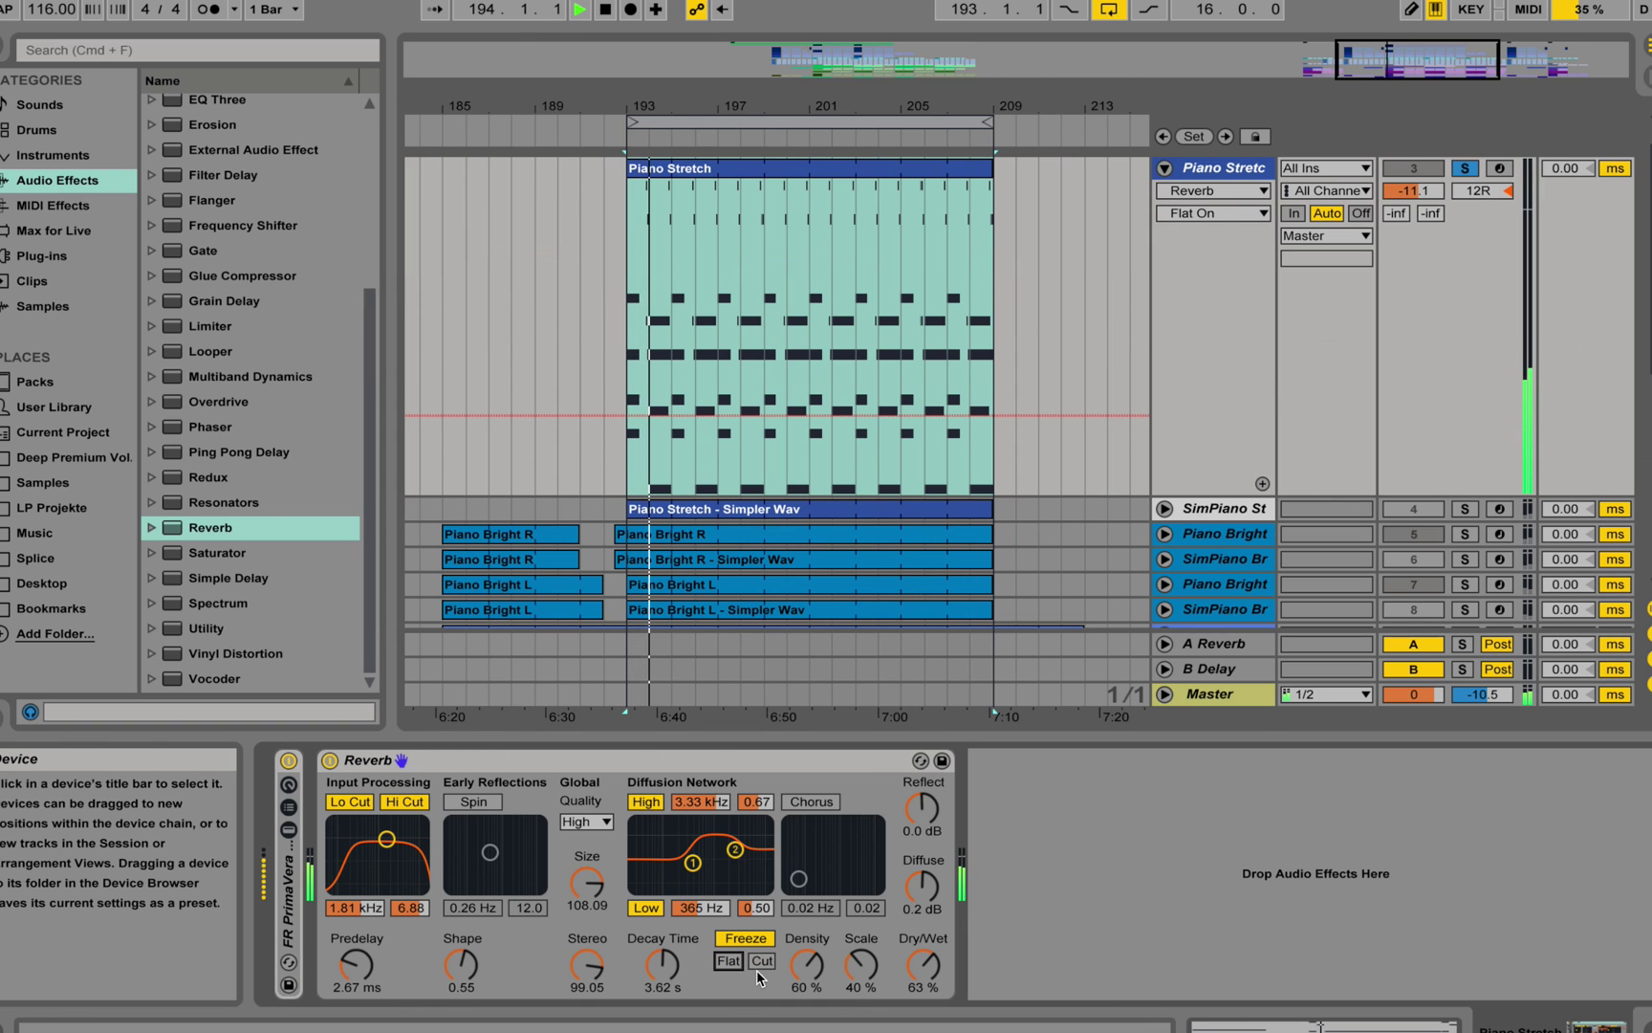
left_click(762, 964)
left_click(729, 961)
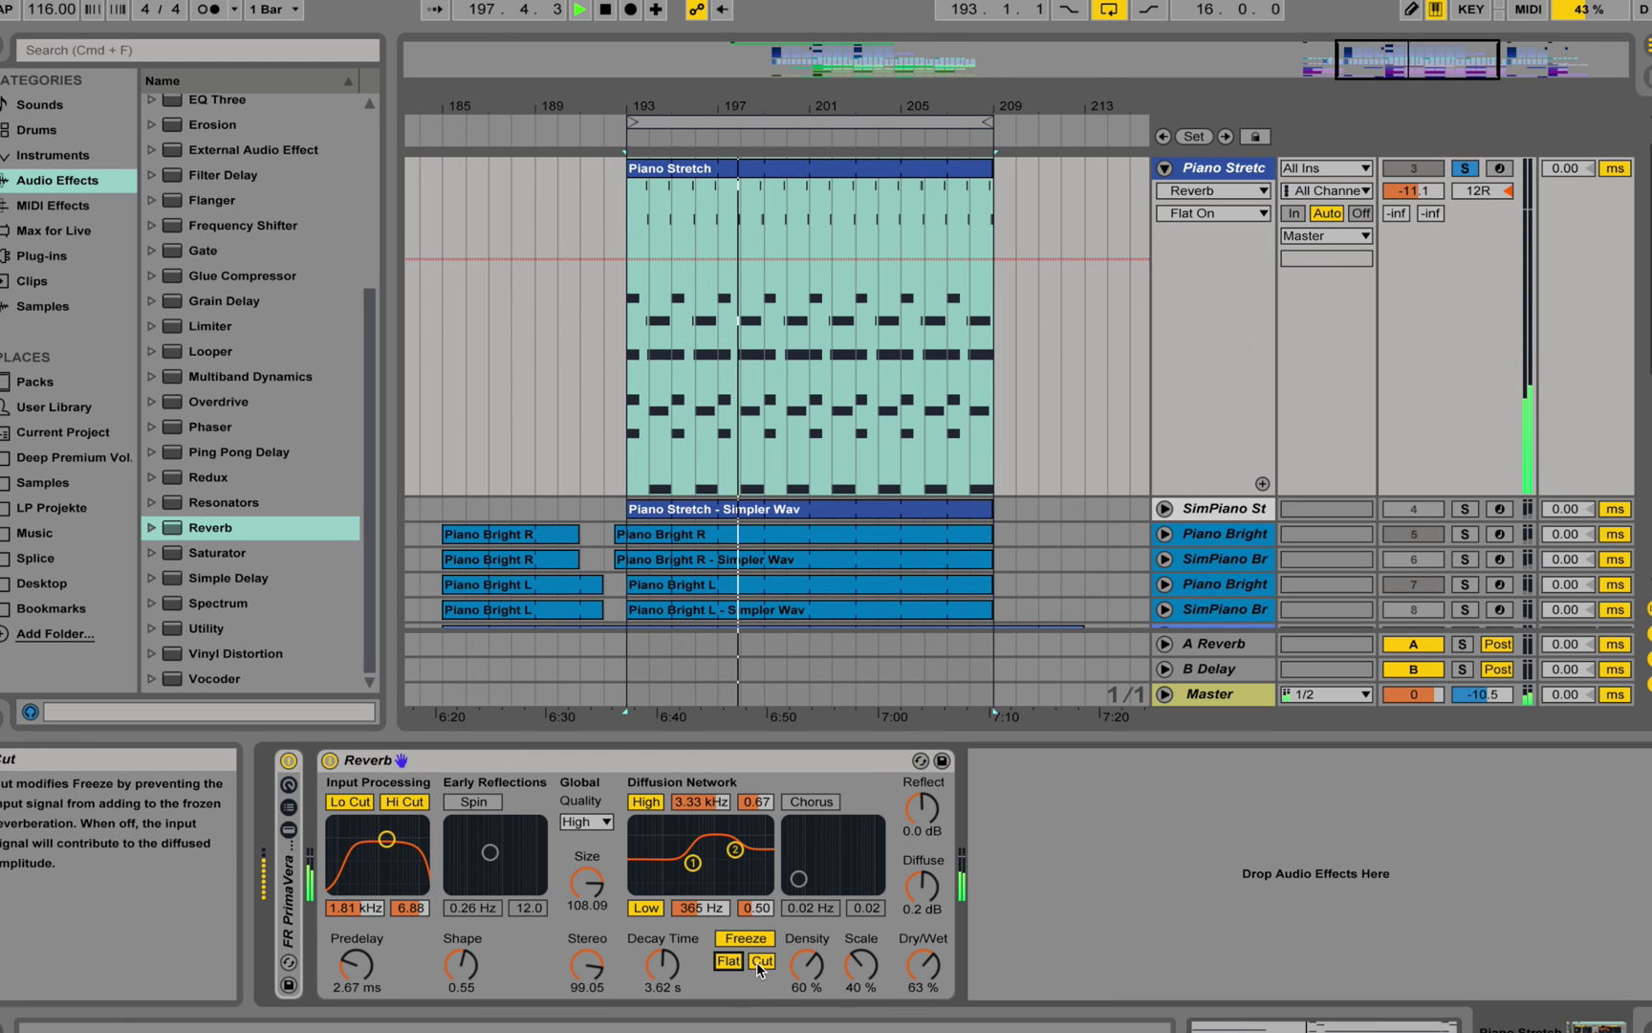
key("space")
left_click(765, 941)
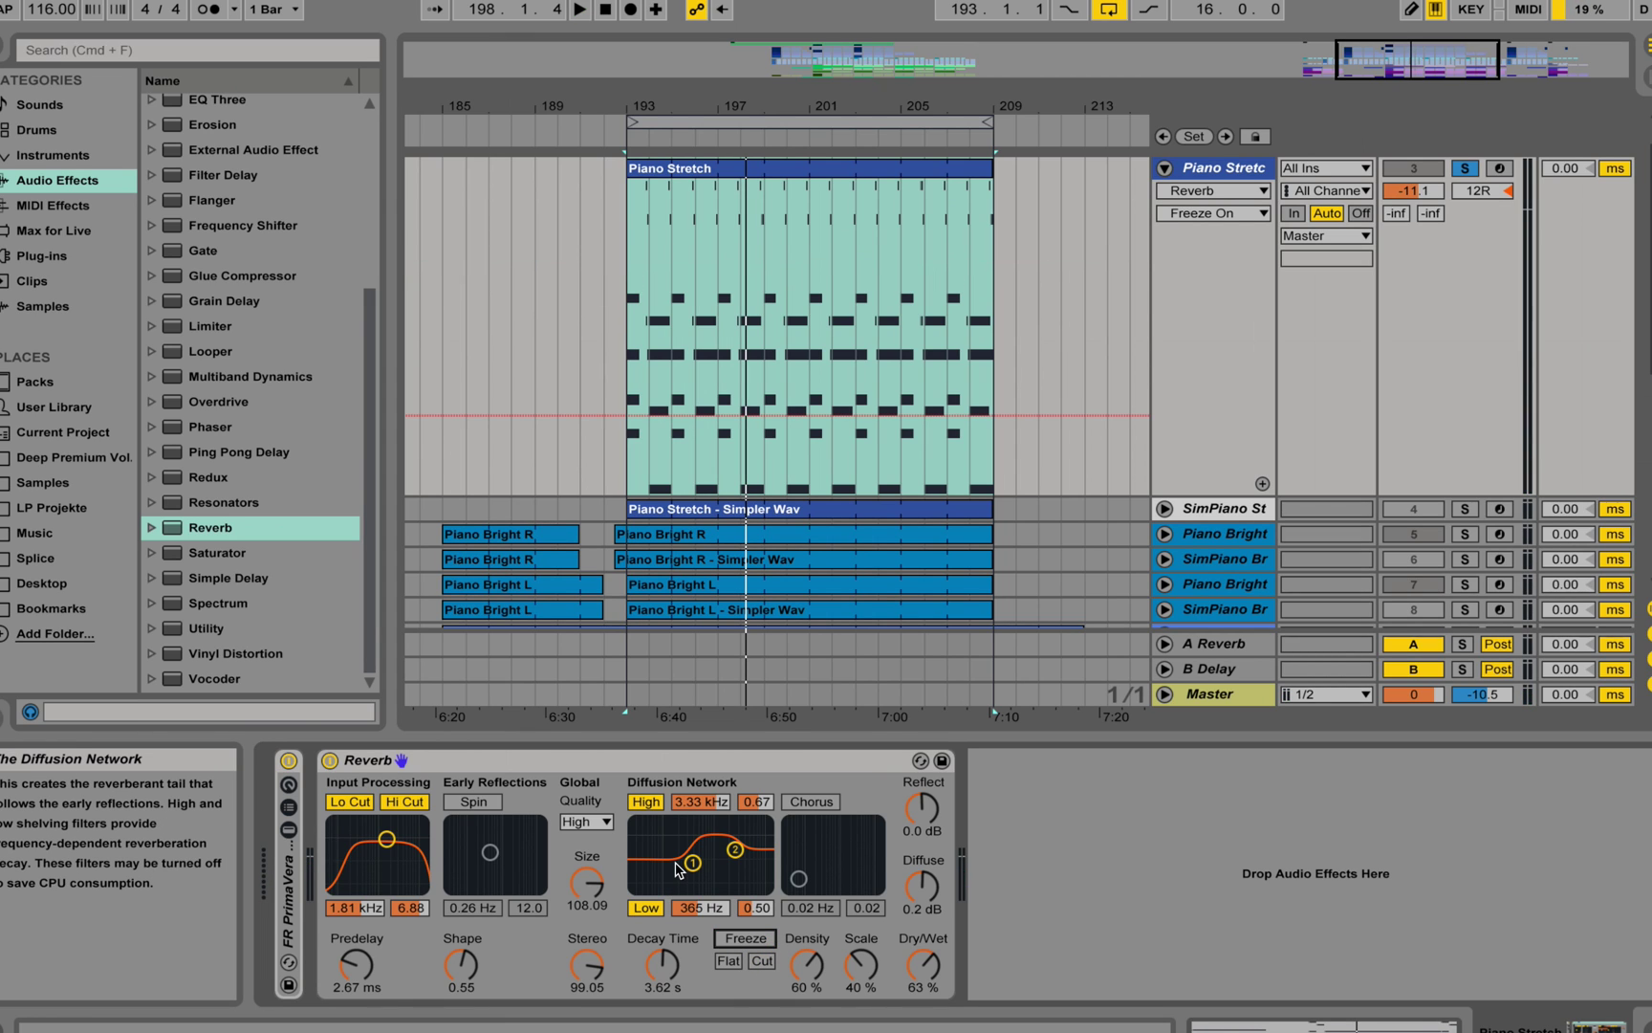
Step: Turn off the diffusion shelves and shrink Decay Time to 1.49 s and Size to 5.05
left_click(808, 962)
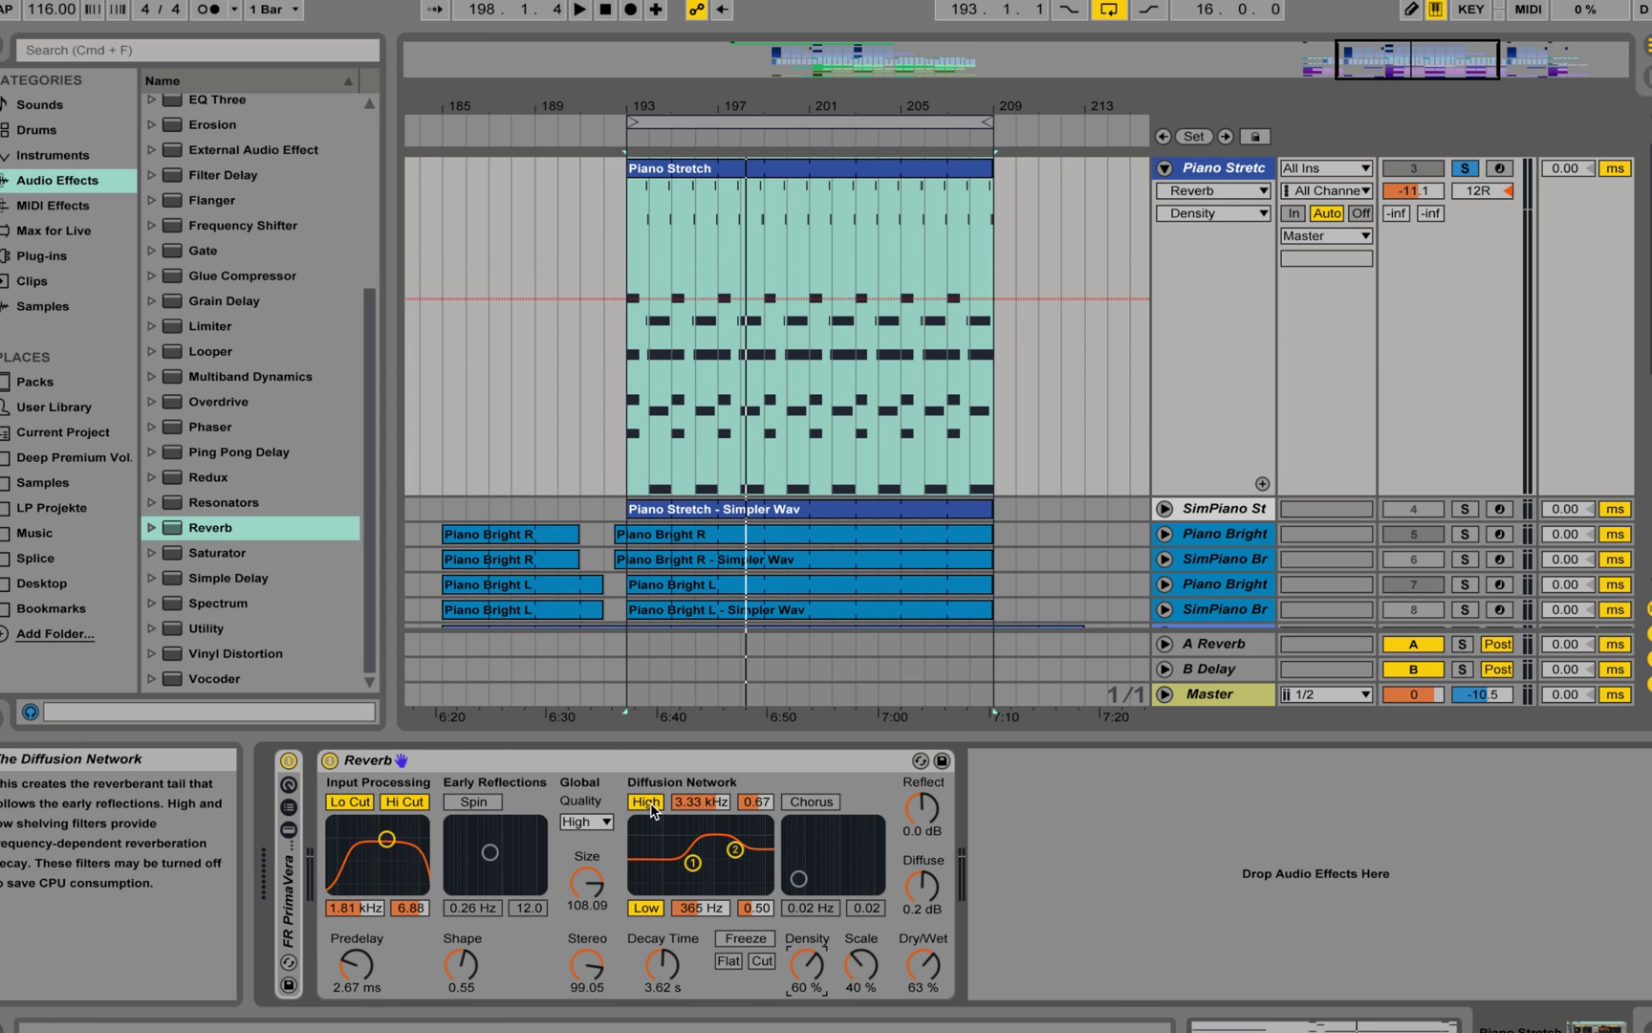
left_click(646, 907)
left_click_drag(662, 965, 665, 1009)
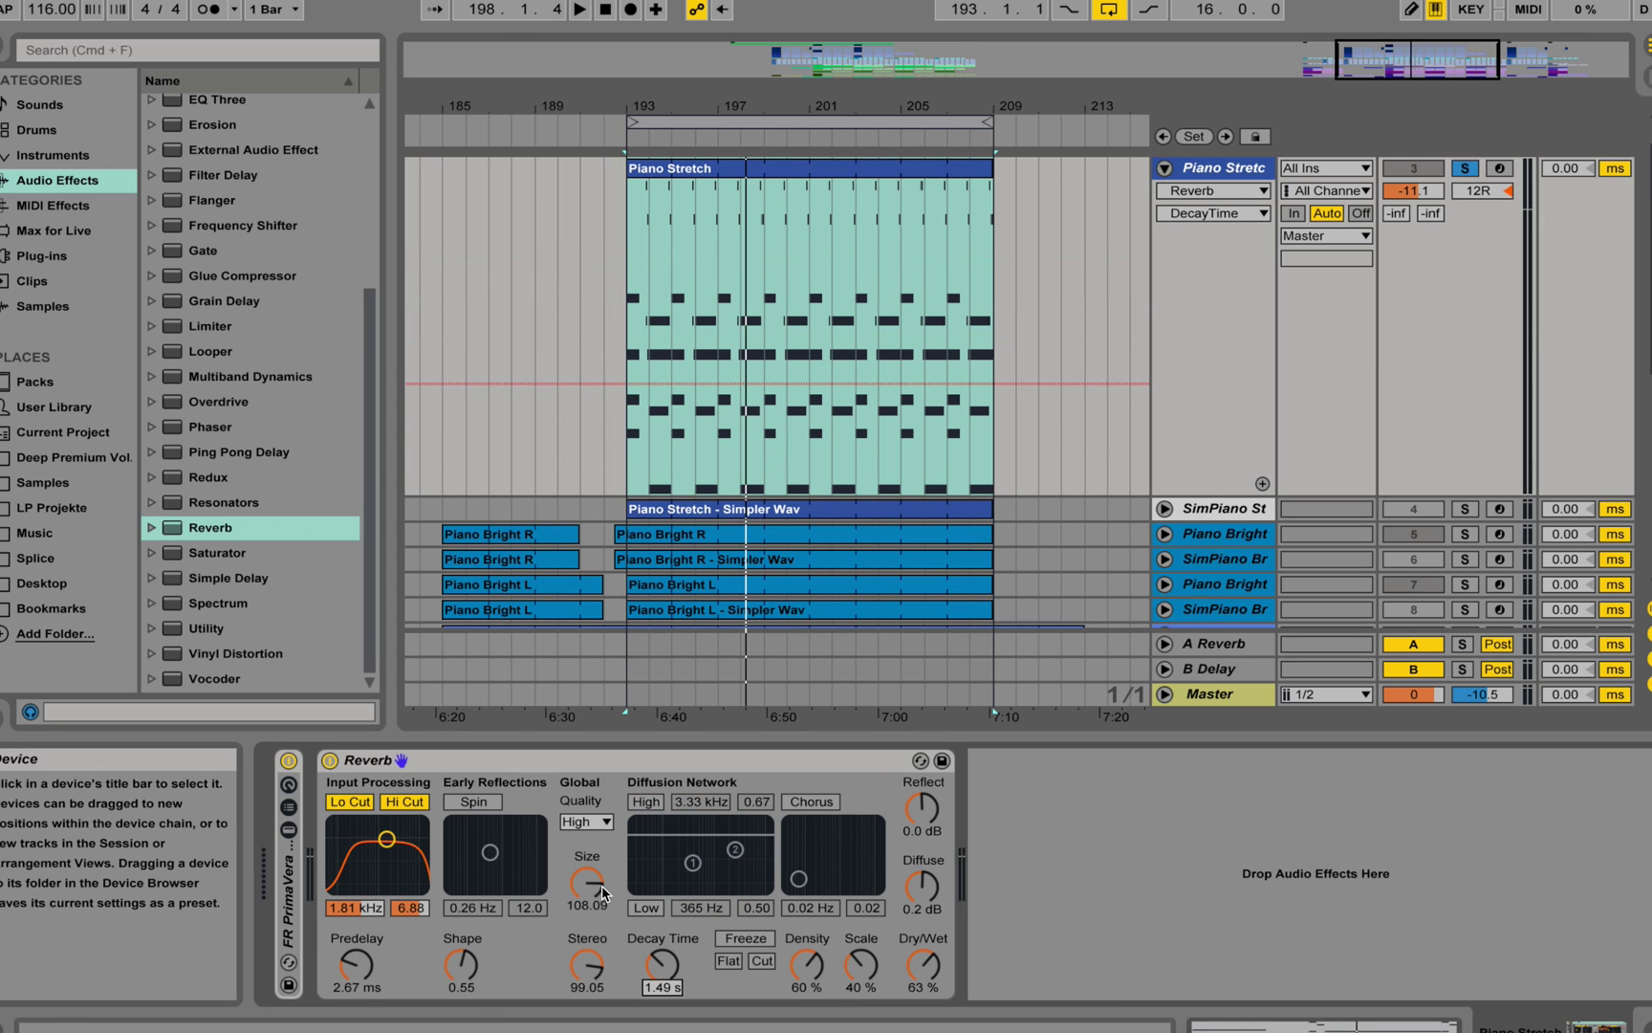
mouse_move(591, 890)
left_mouse_down()
mouse_move(592, 866)
mouse_move(592, 927)
mouse_move(591, 841)
mouse_move(585, 881)
left_mouse_up()
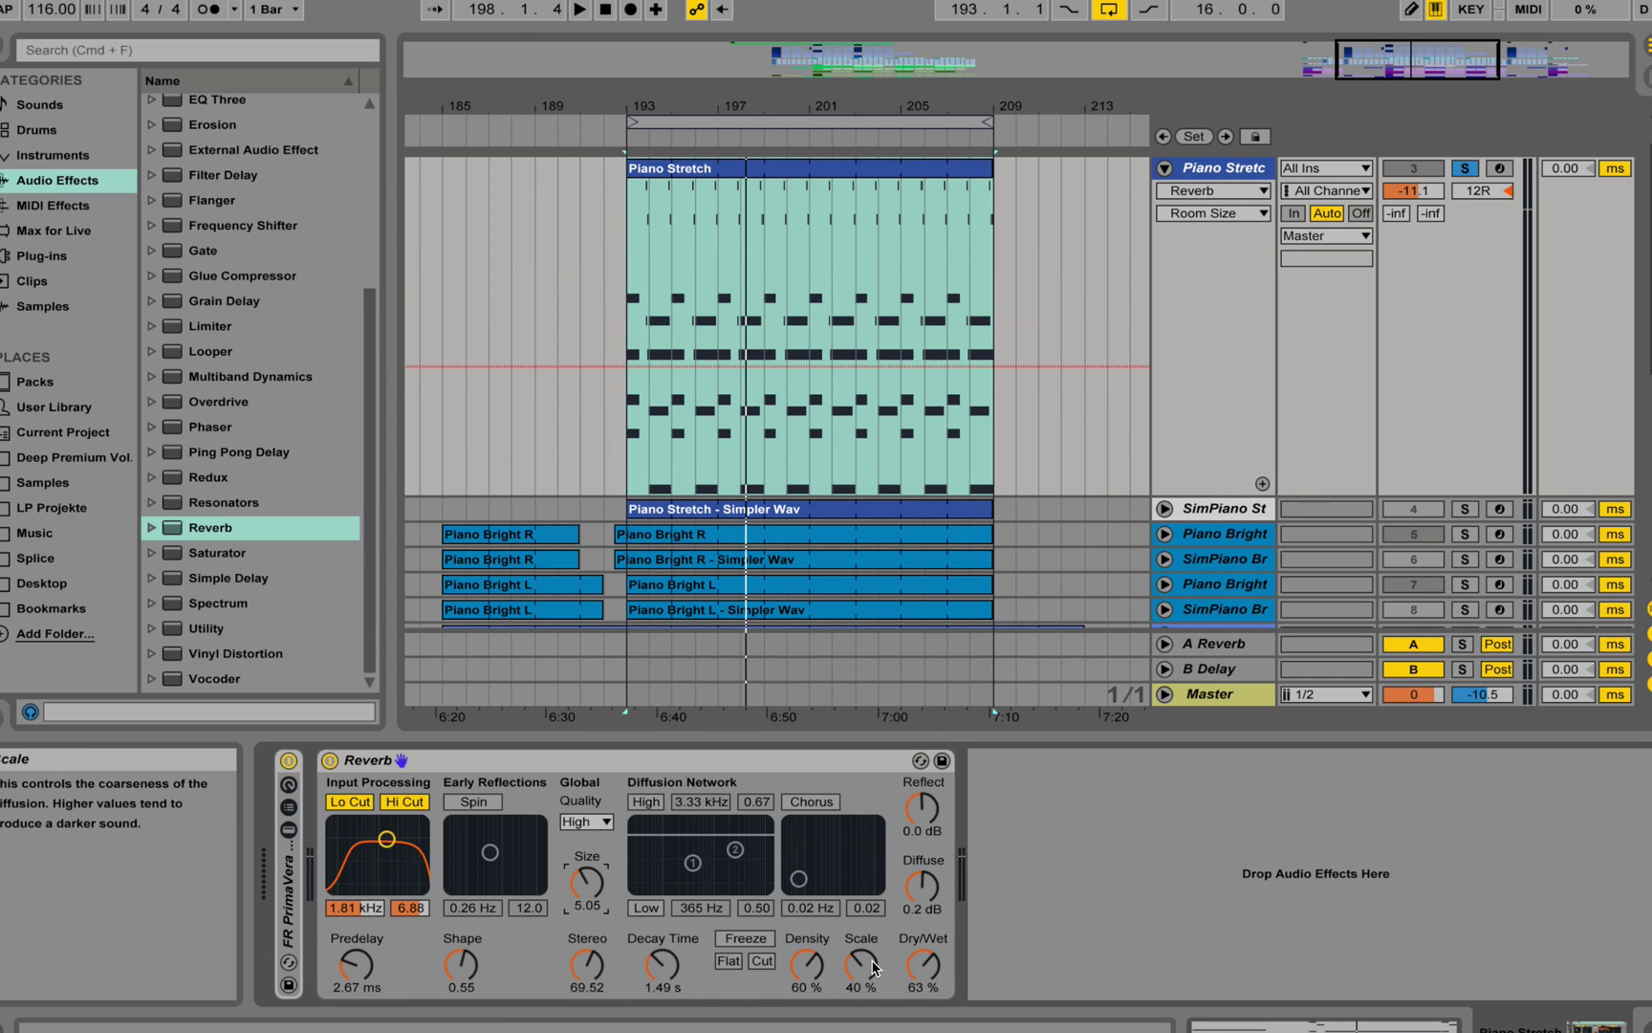
Step: Sweep diffusion Scale between 5 % and 88 % while playing, ending low around 5.8 %
key("space")
left_click_drag(869, 971, 868, 1004)
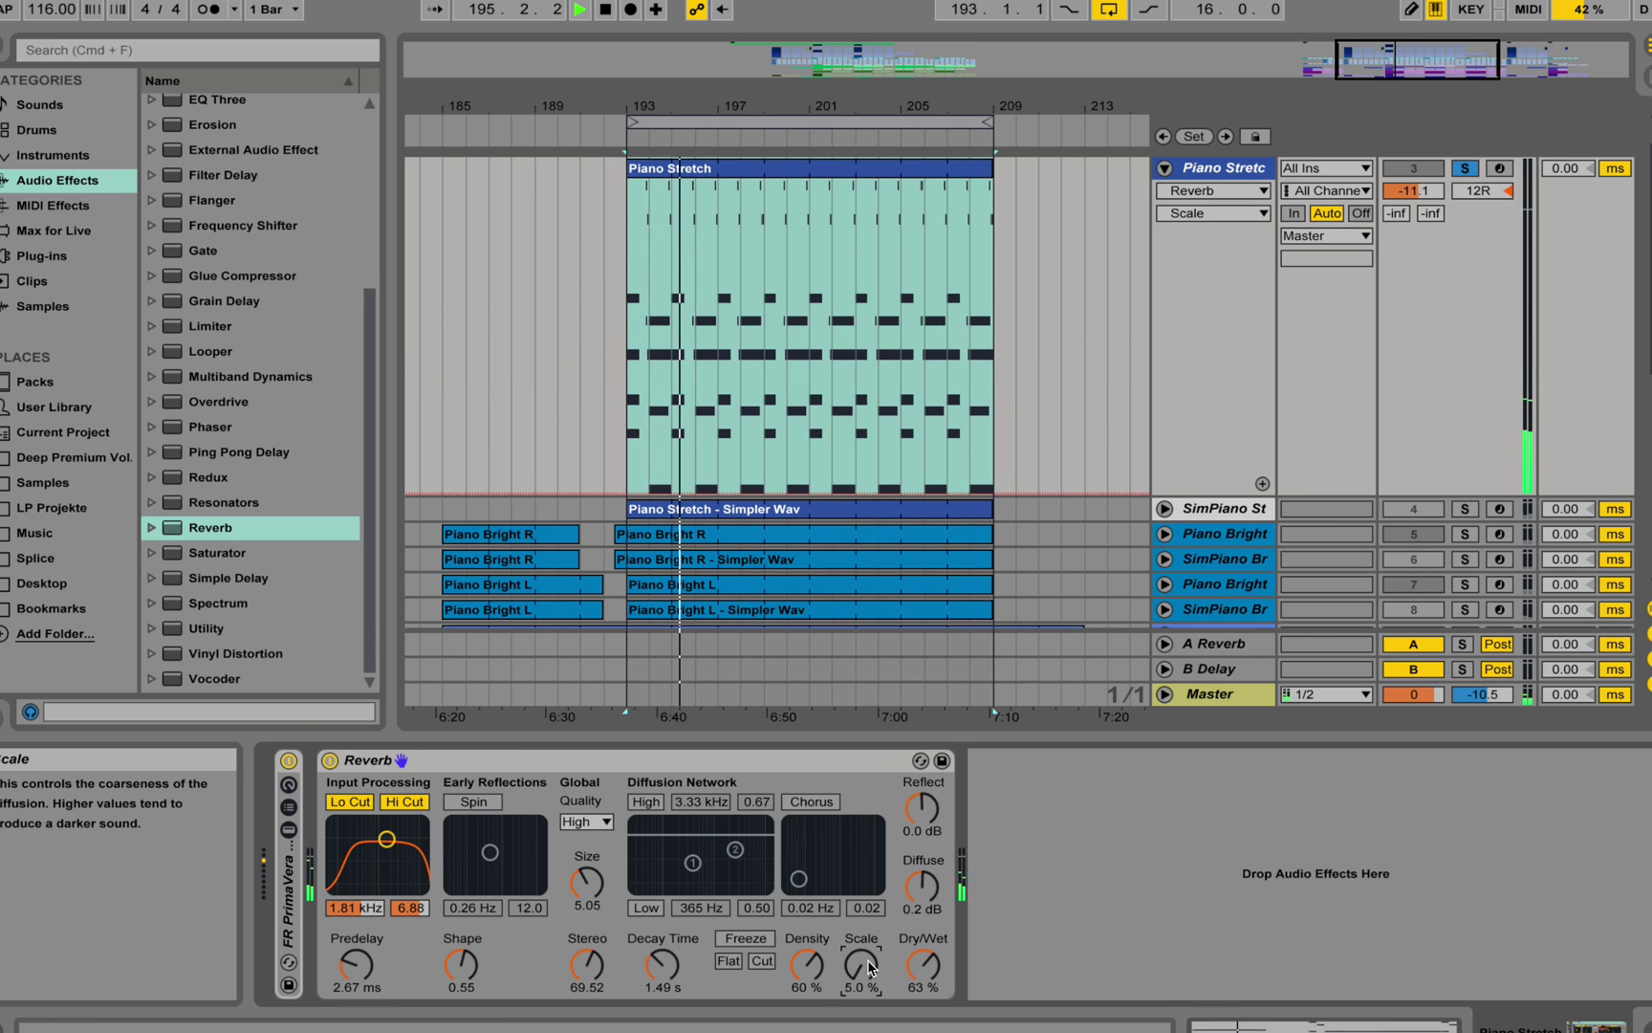
left_click_drag(870, 968, 870, 937)
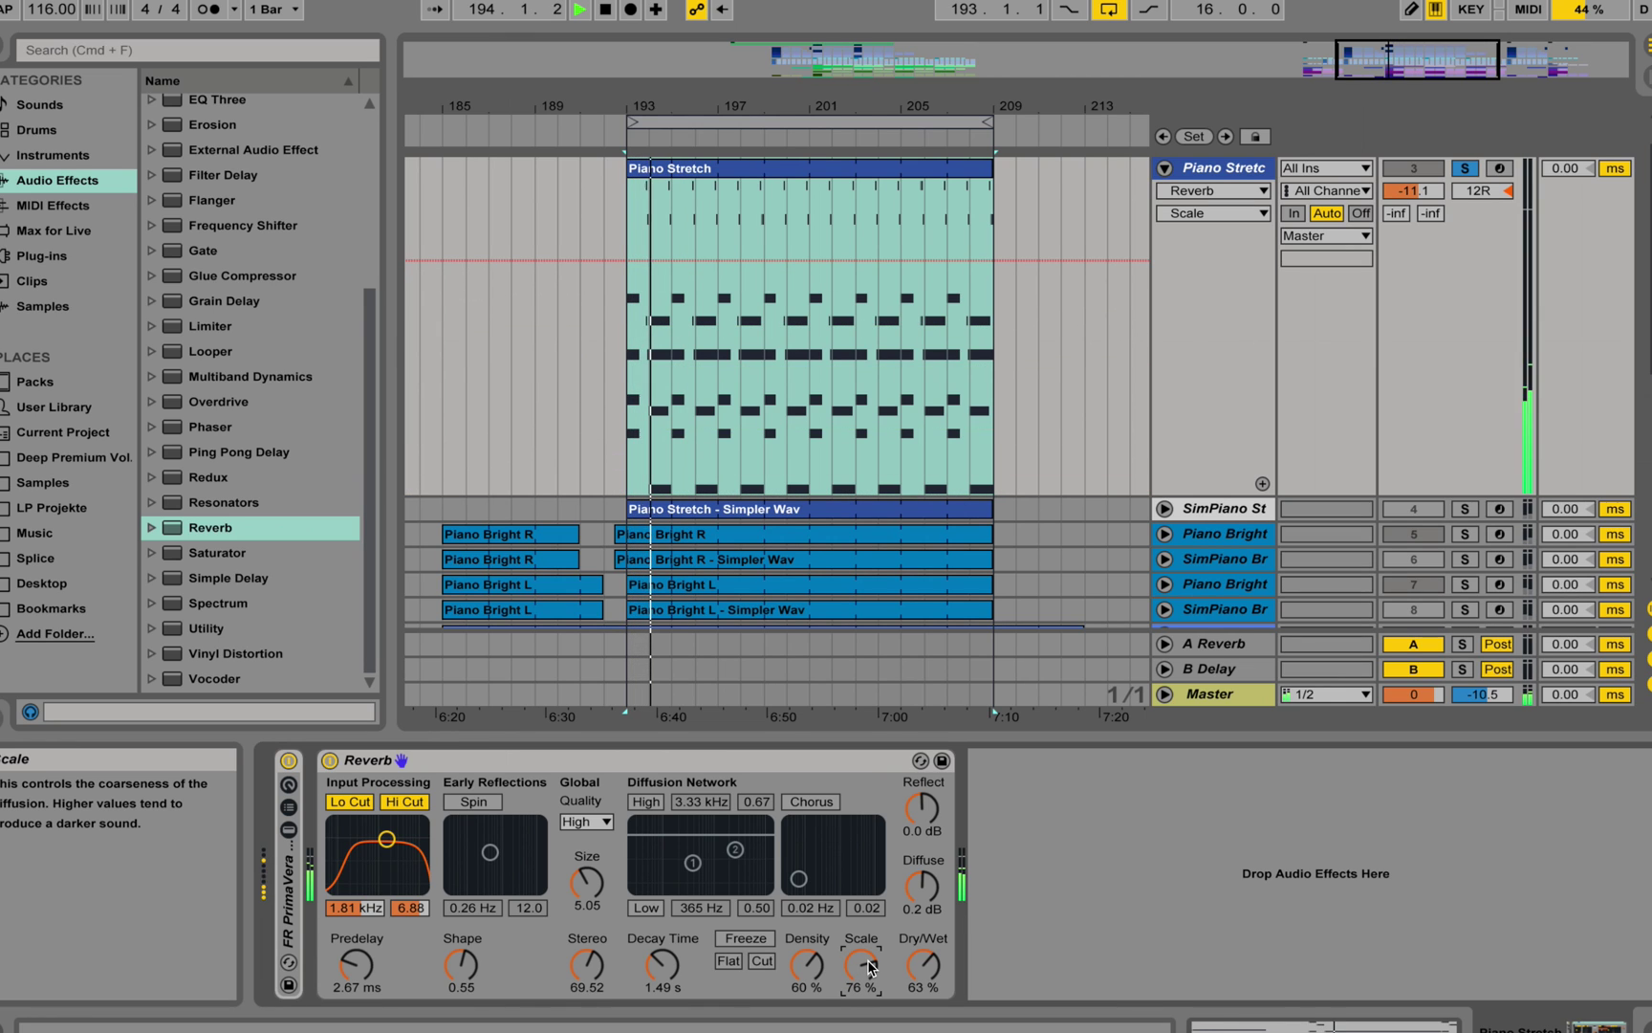
key("space")
left_click_drag(870, 969, 870, 956)
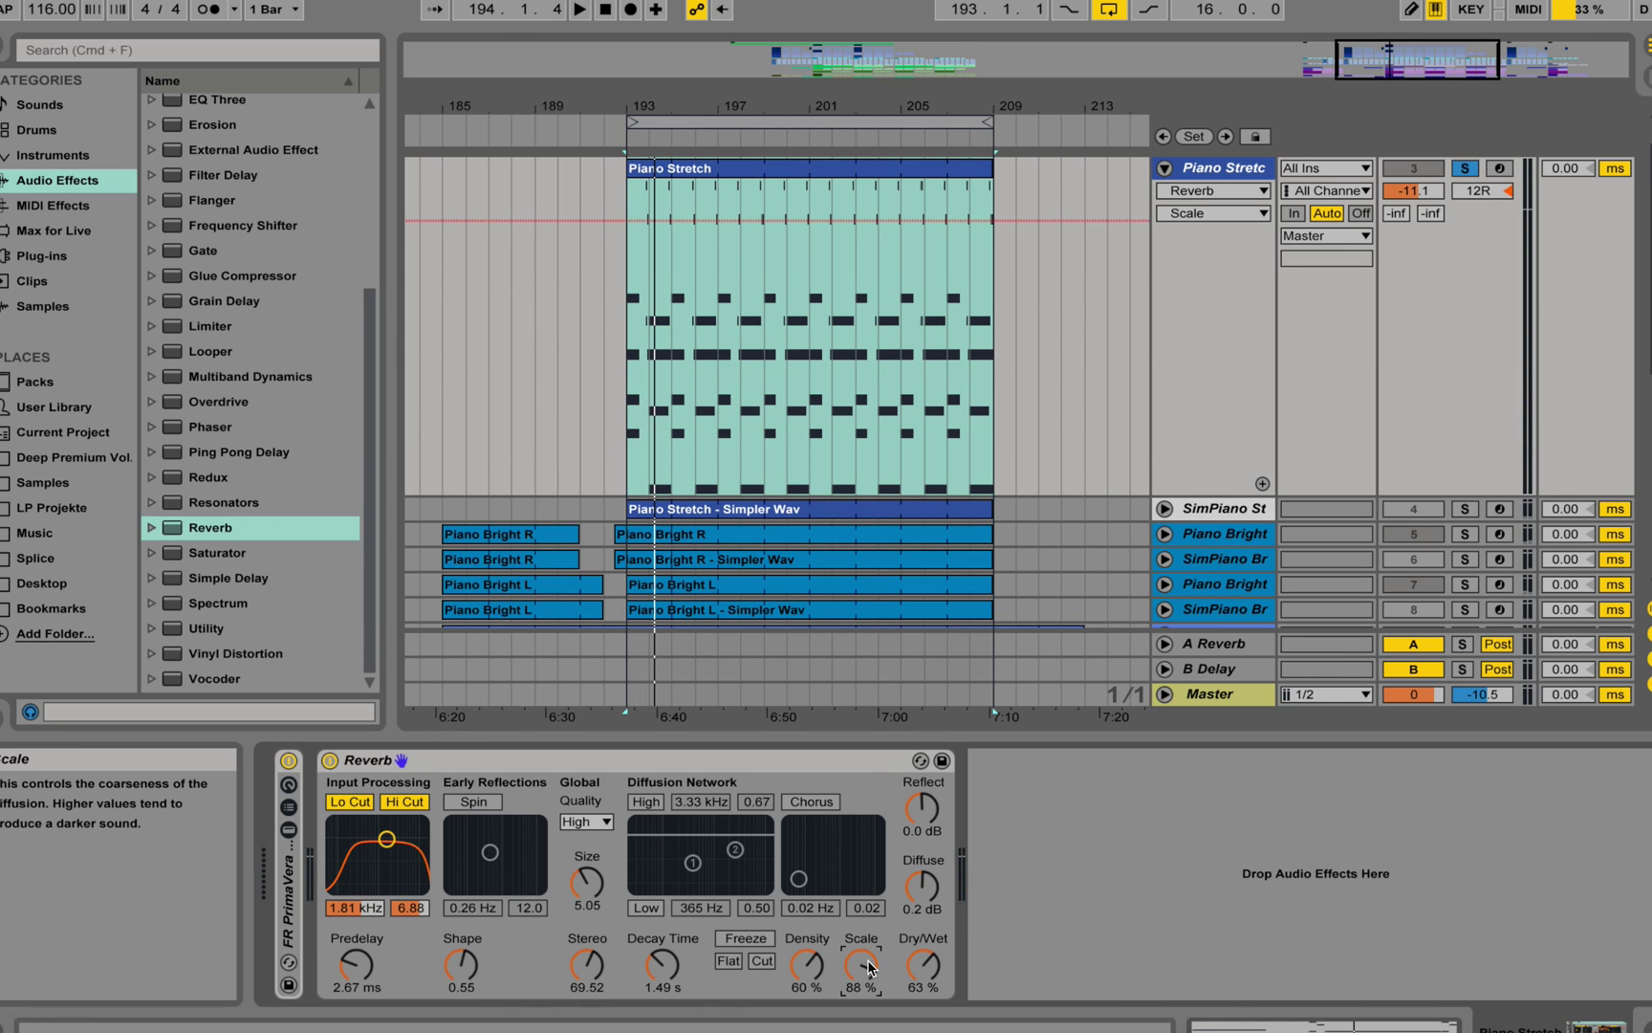
key("space")
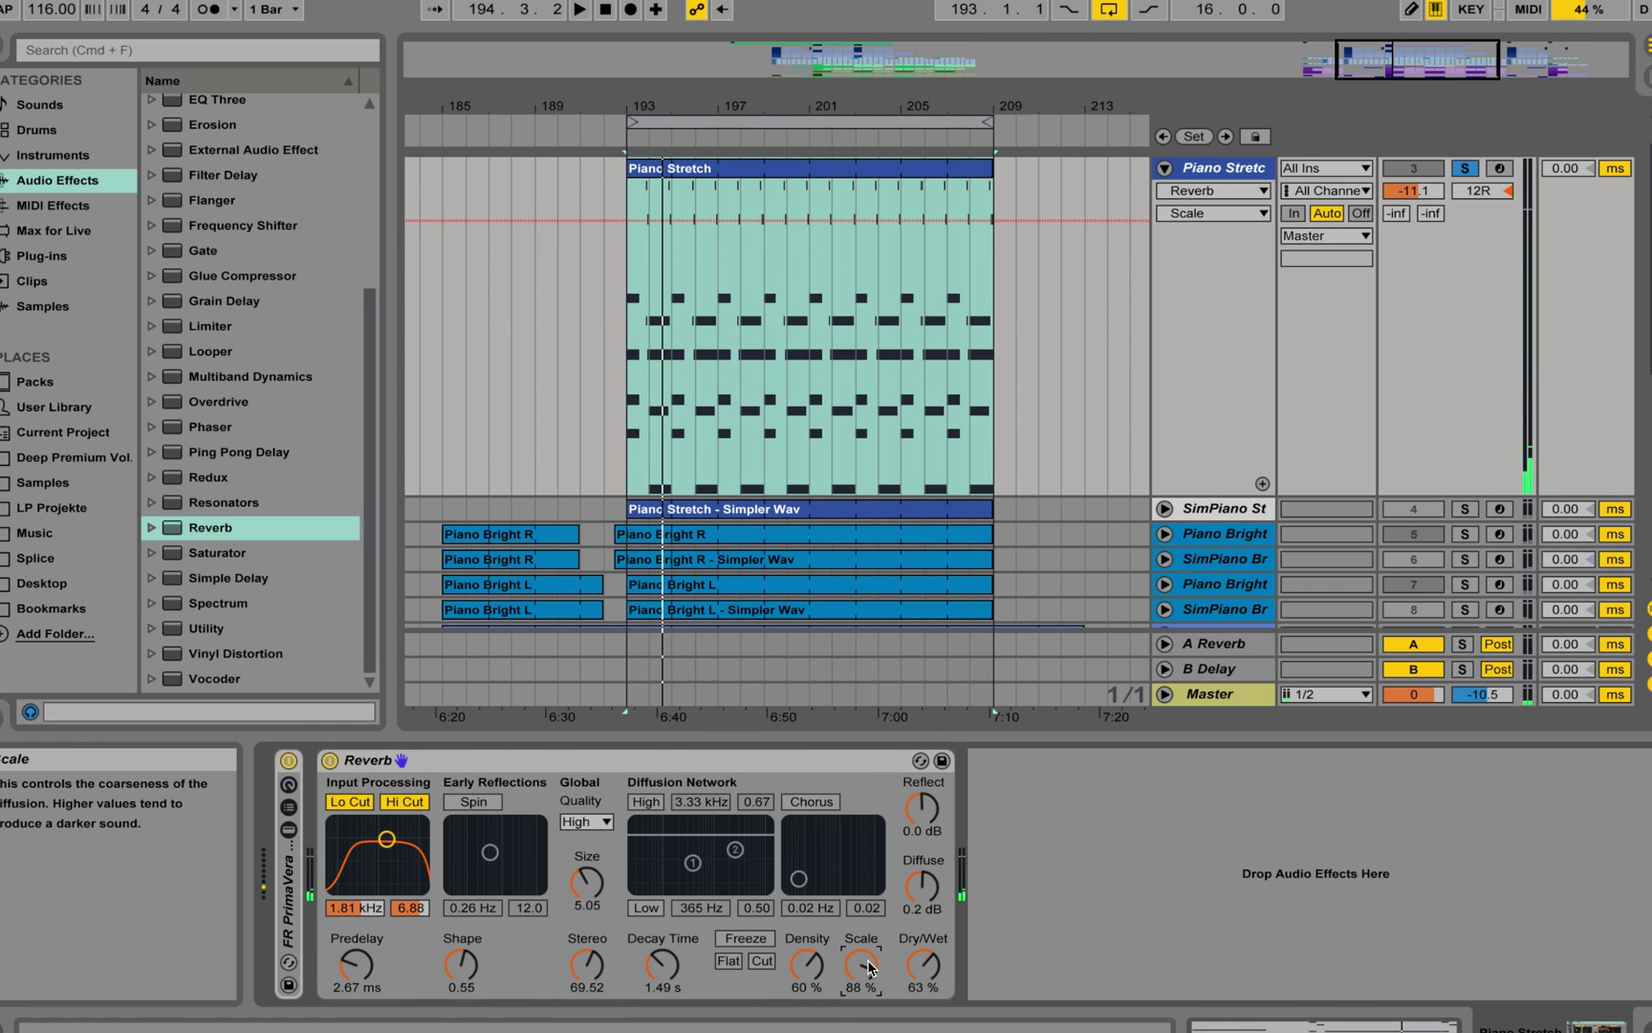
key("space")
left_click_drag(871, 957, 870, 1028)
key("space")
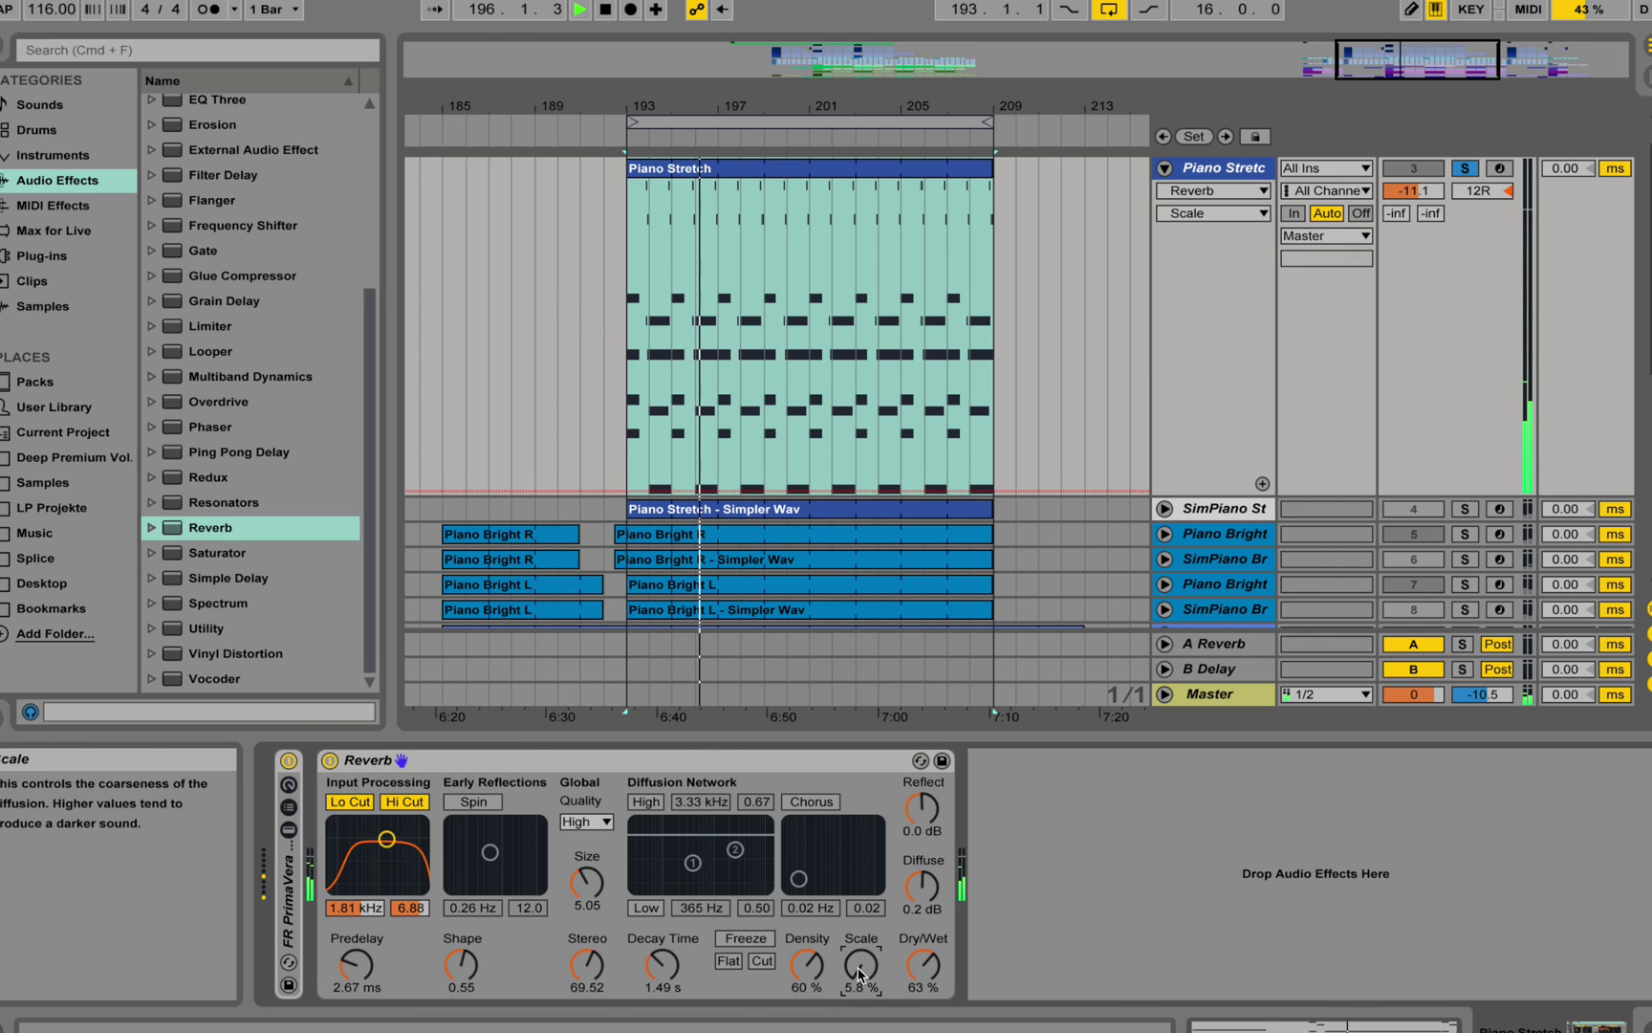
Step: Set Scale to 61 %, Size back to 108.09 and Decay Time to 6.83 s
key("space")
left_click_drag(858, 974, 858, 916)
left_click_drag(587, 882, 587, 846)
left_click_drag(661, 966, 662, 905)
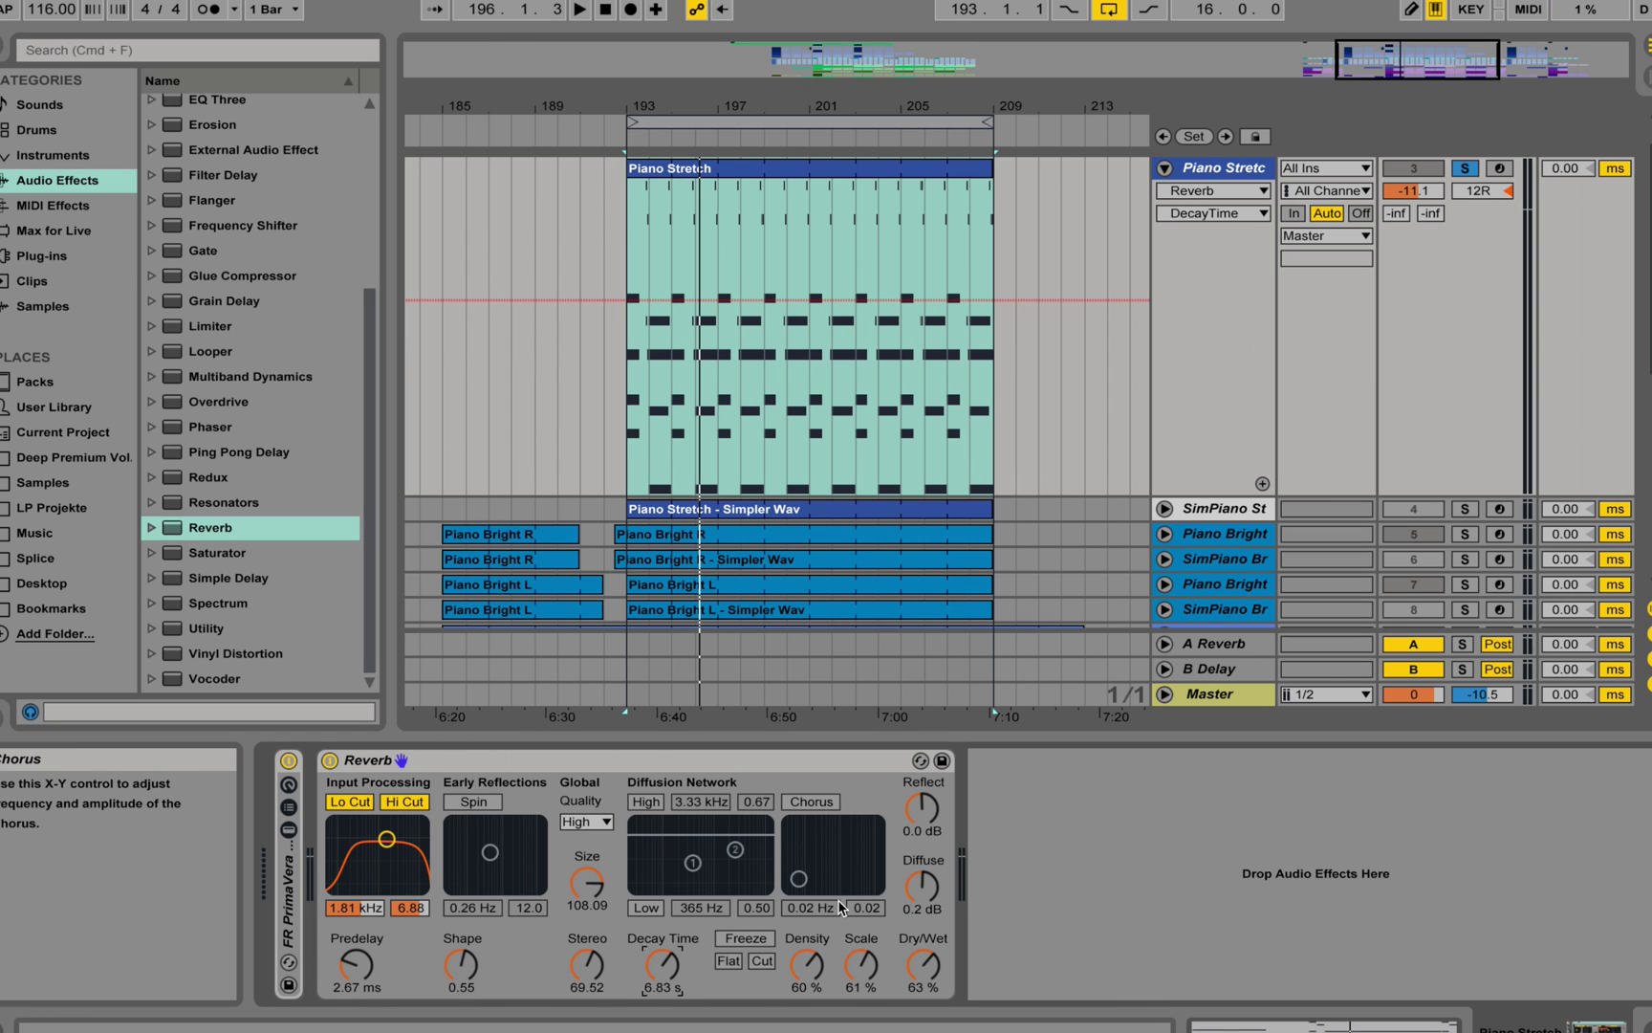
Step: Enable Chorus modulation and set it to 1.43 Hz with amount 1.01 during playback
left_click(814, 806)
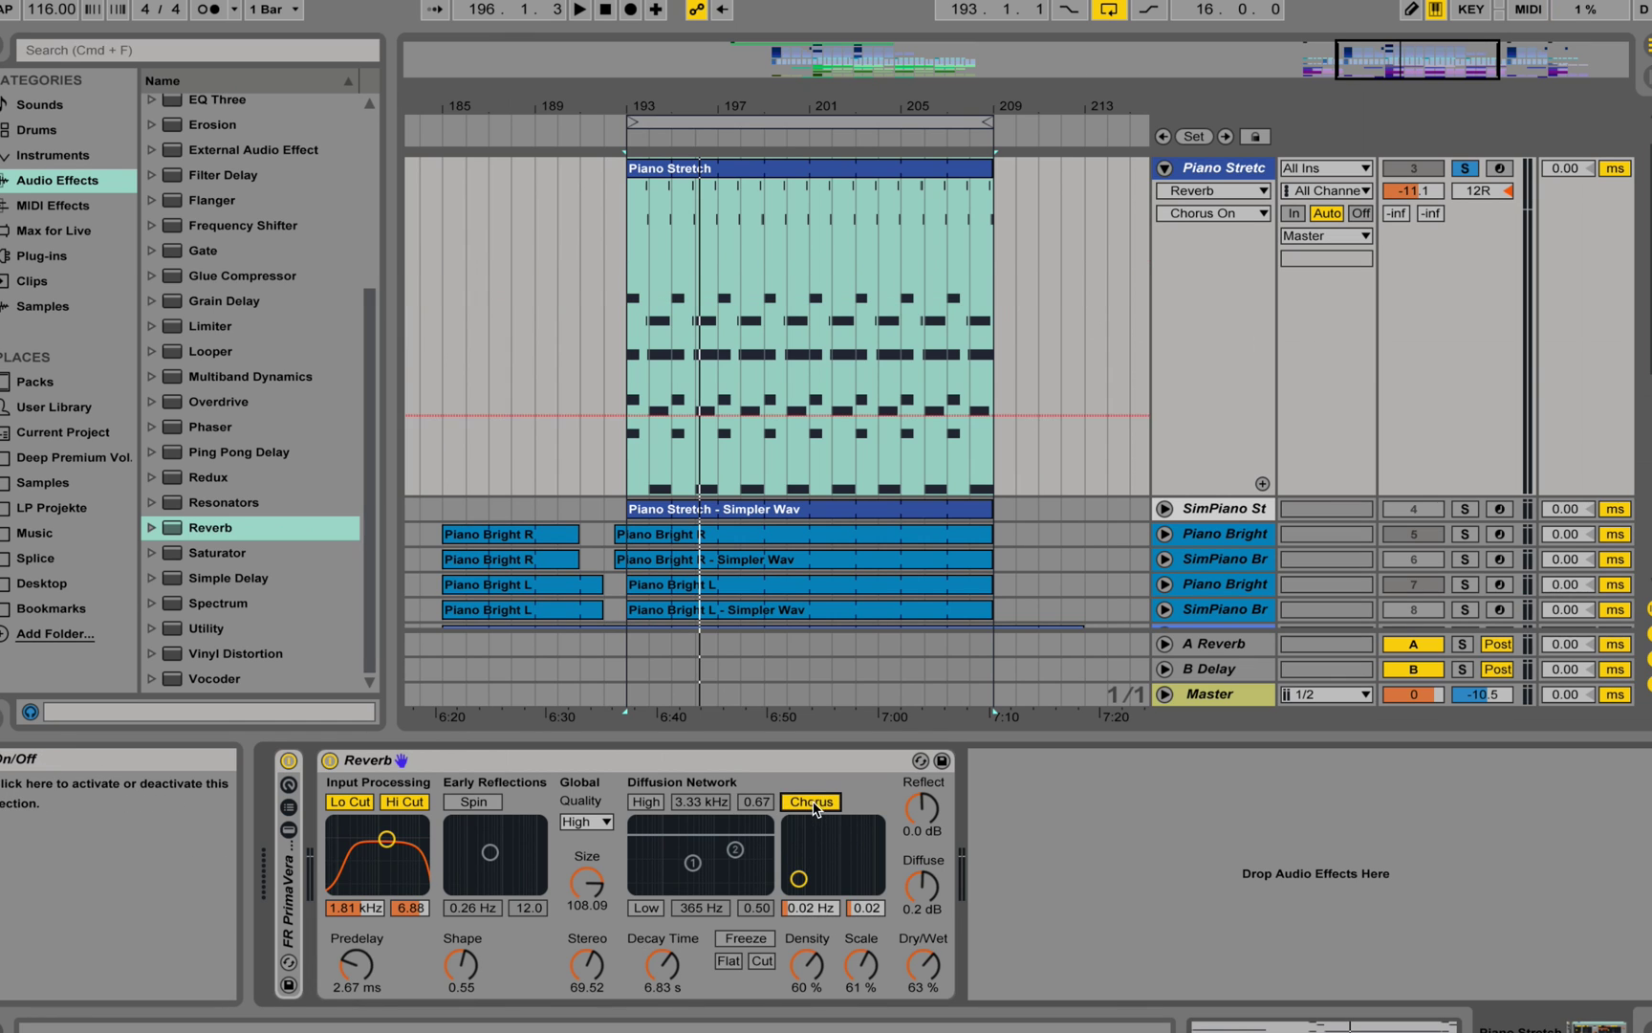
key("space")
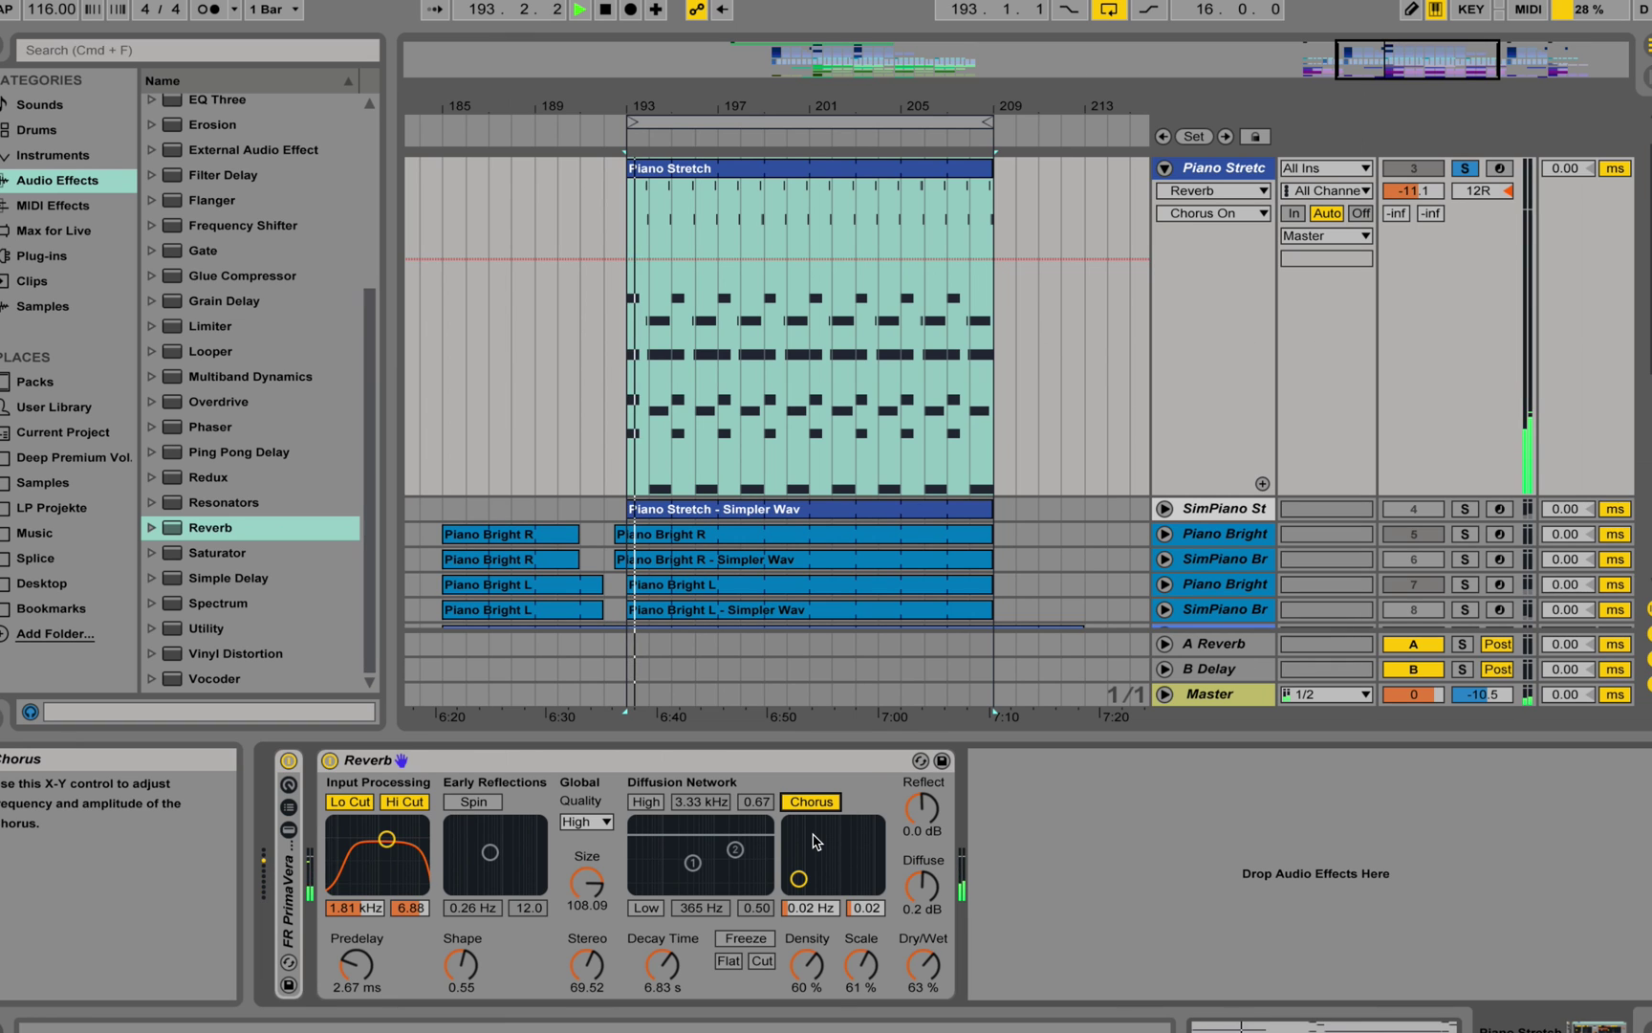
left_click_drag(798, 878, 868, 823)
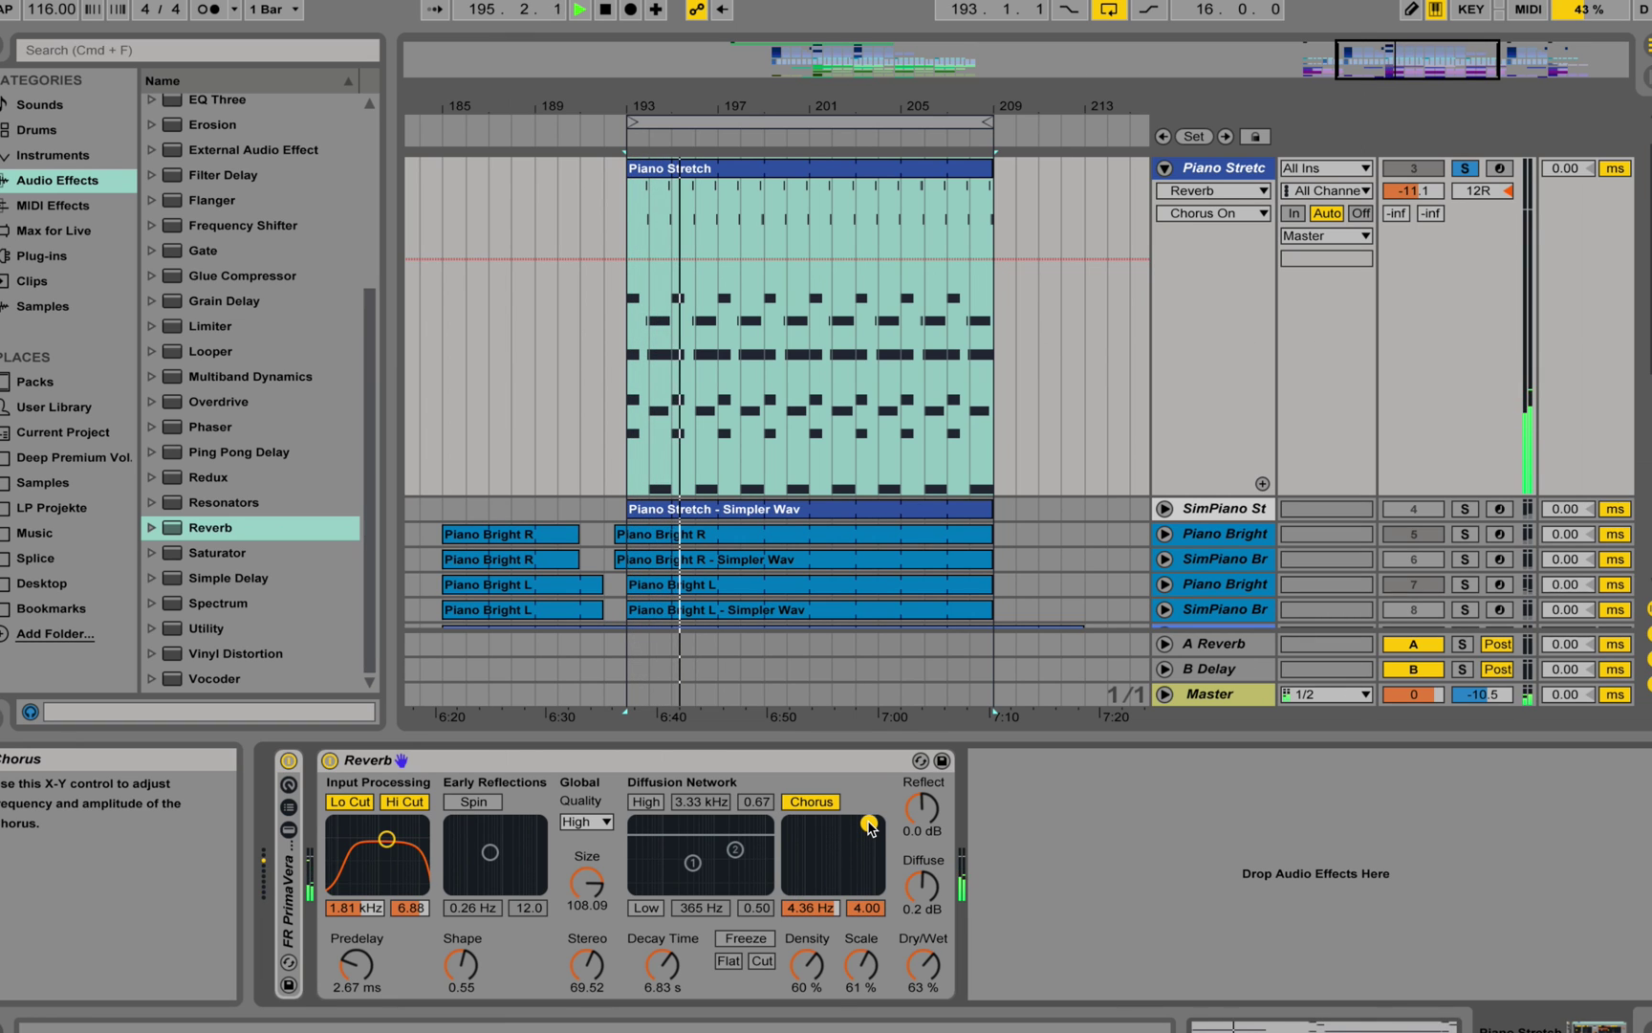
mouse_move(868, 825)
left_mouse_down()
mouse_move(812, 844)
mouse_move(849, 857)
mouse_move(874, 838)
left_mouse_up()
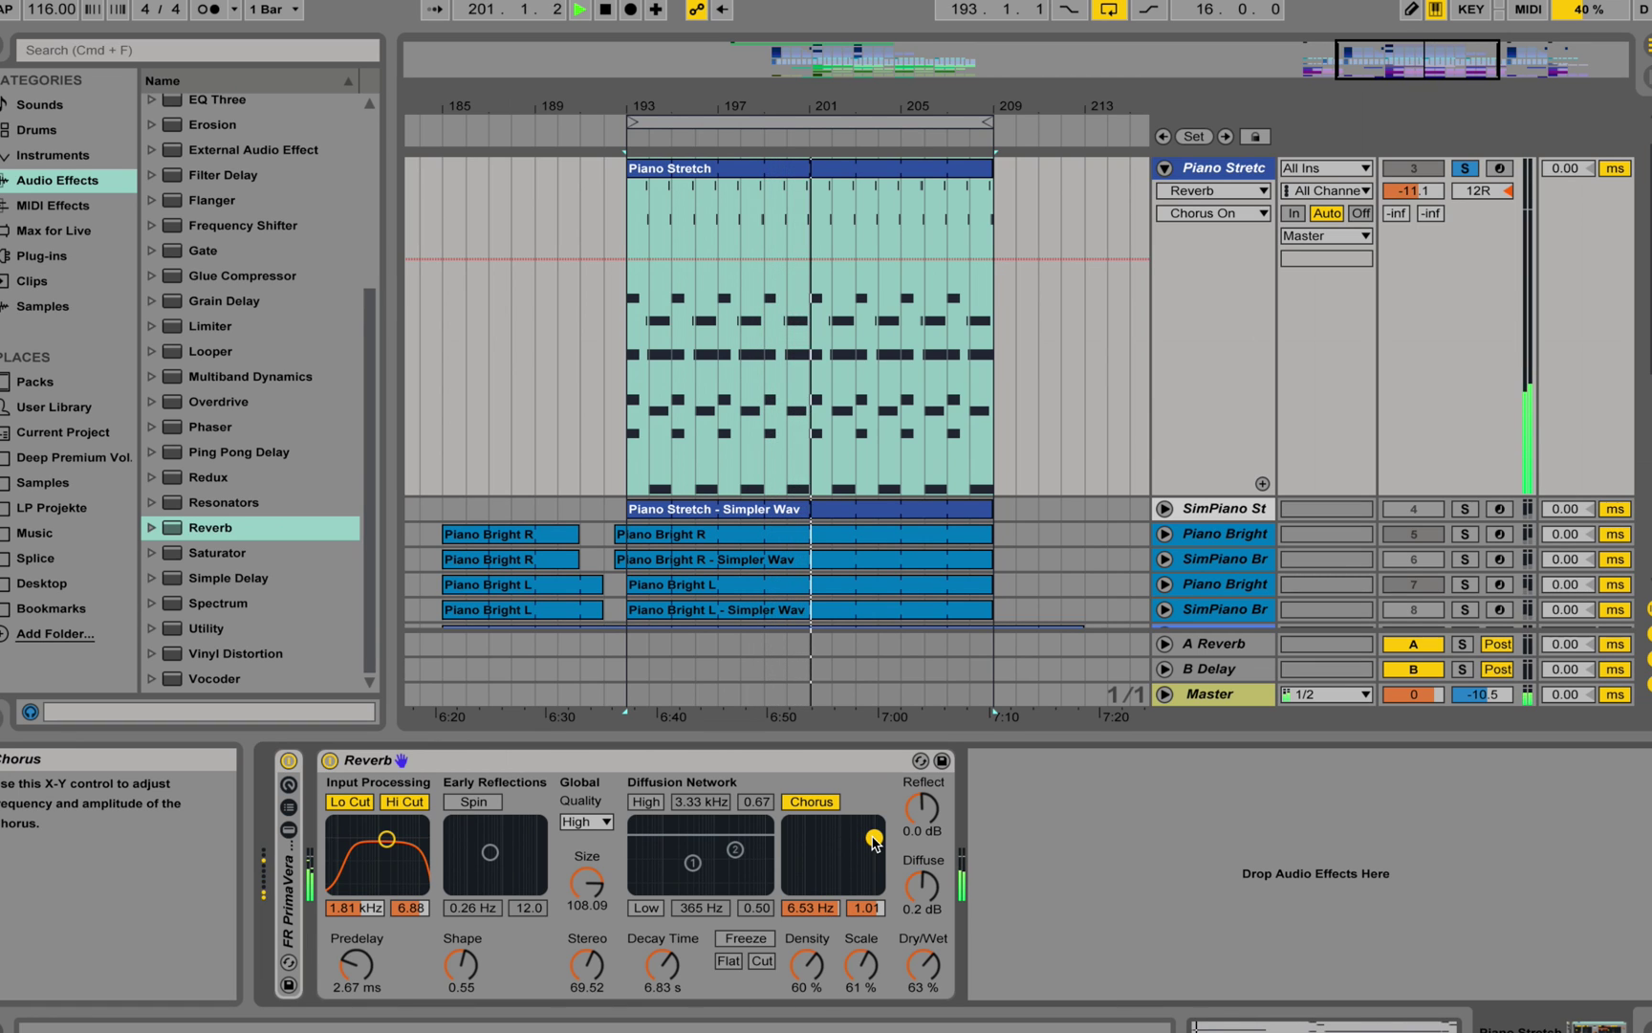
left_click_drag(873, 841, 857, 843)
Step: Audition Diffuse at -30 dB, enable Spin, then set Reflect to 2.3 dB and Diffuse to 2.0 dB
key("space")
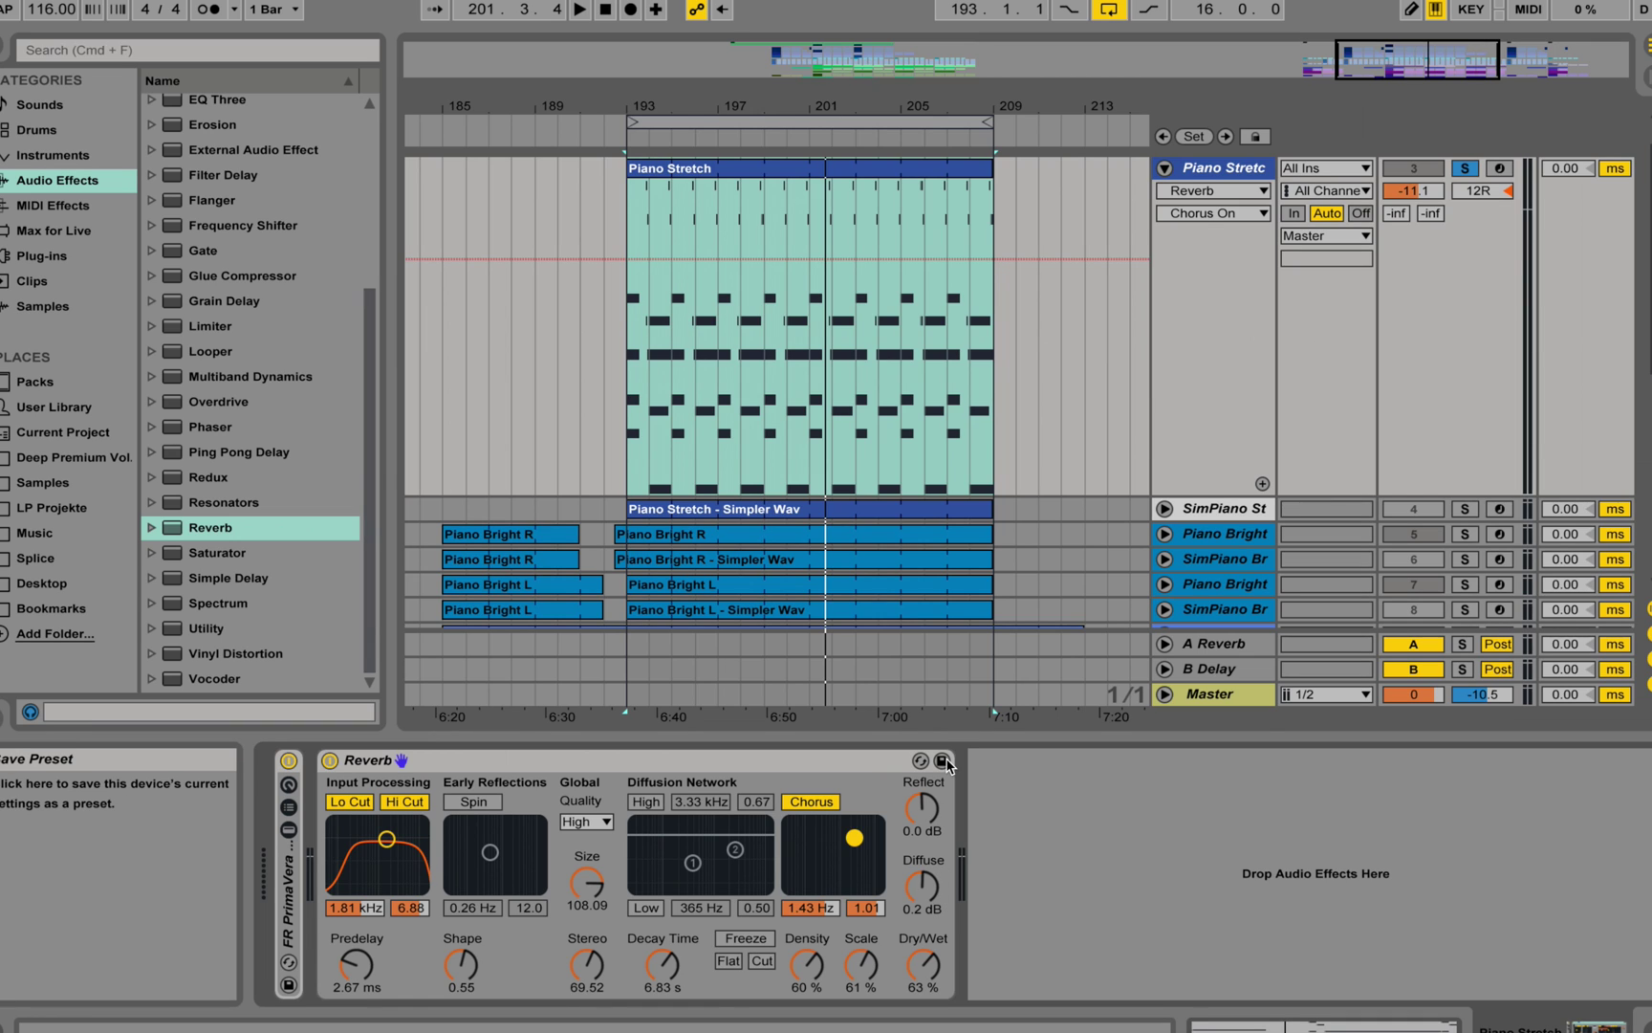
key("space")
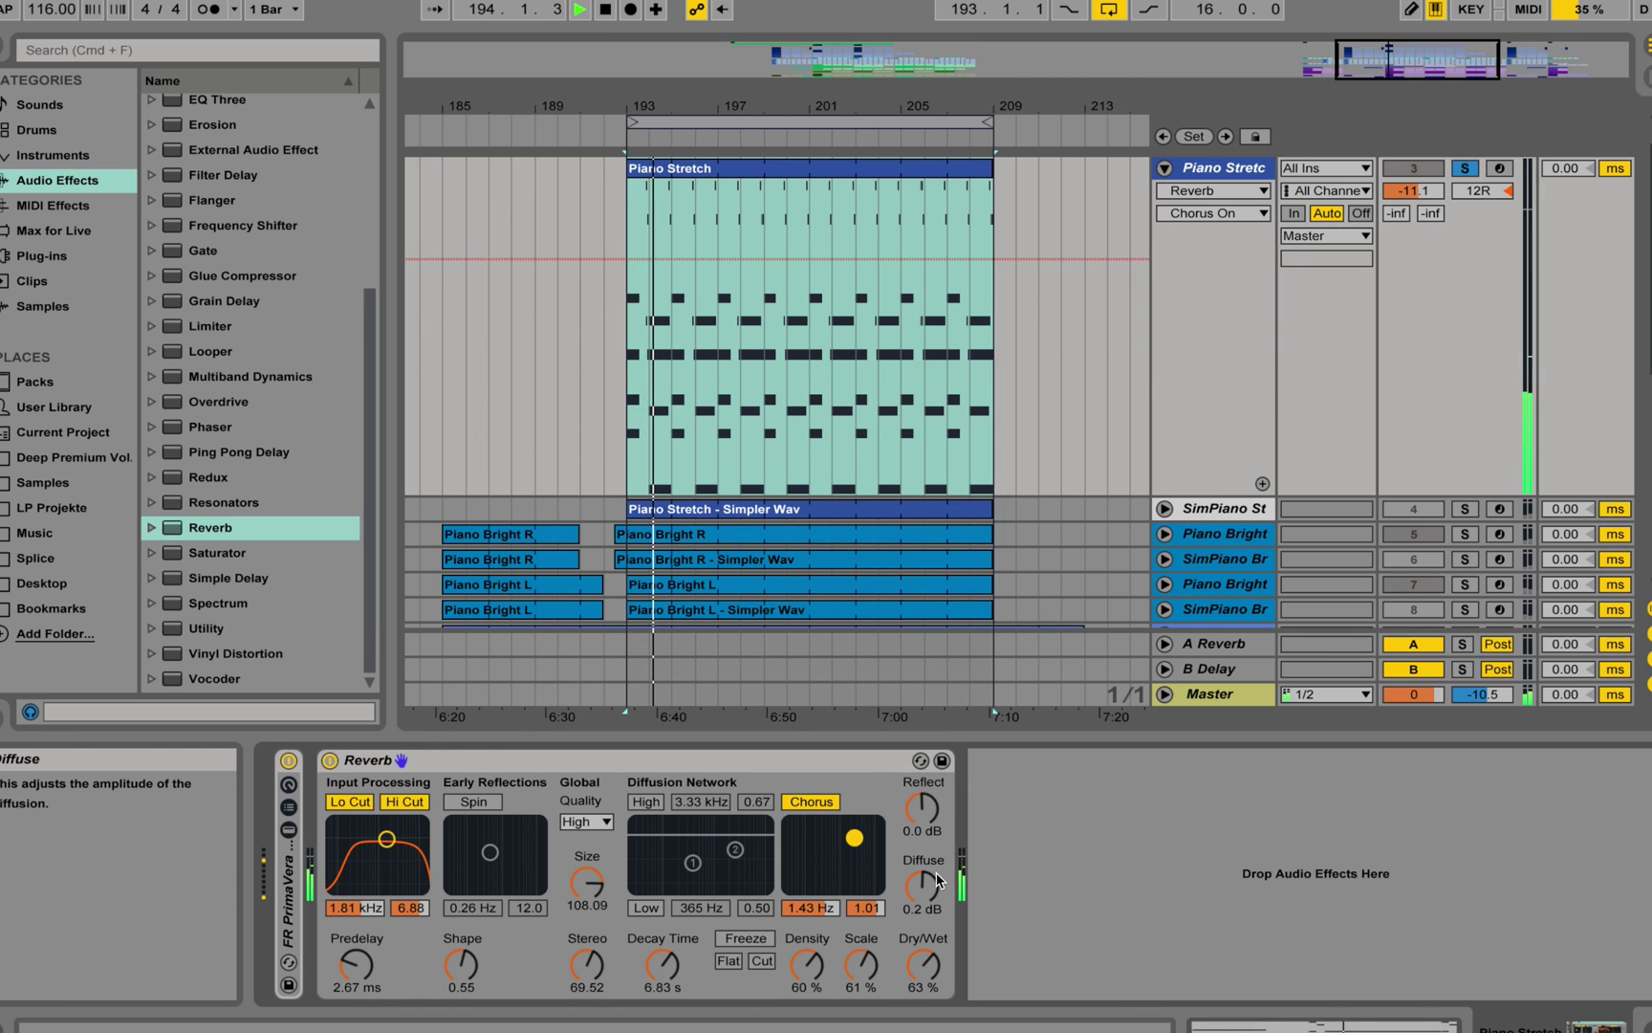
mouse_move(922, 884)
left_mouse_down()
mouse_move(998, 877)
mouse_move(941, 822)
mouse_move(940, 898)
left_mouse_up()
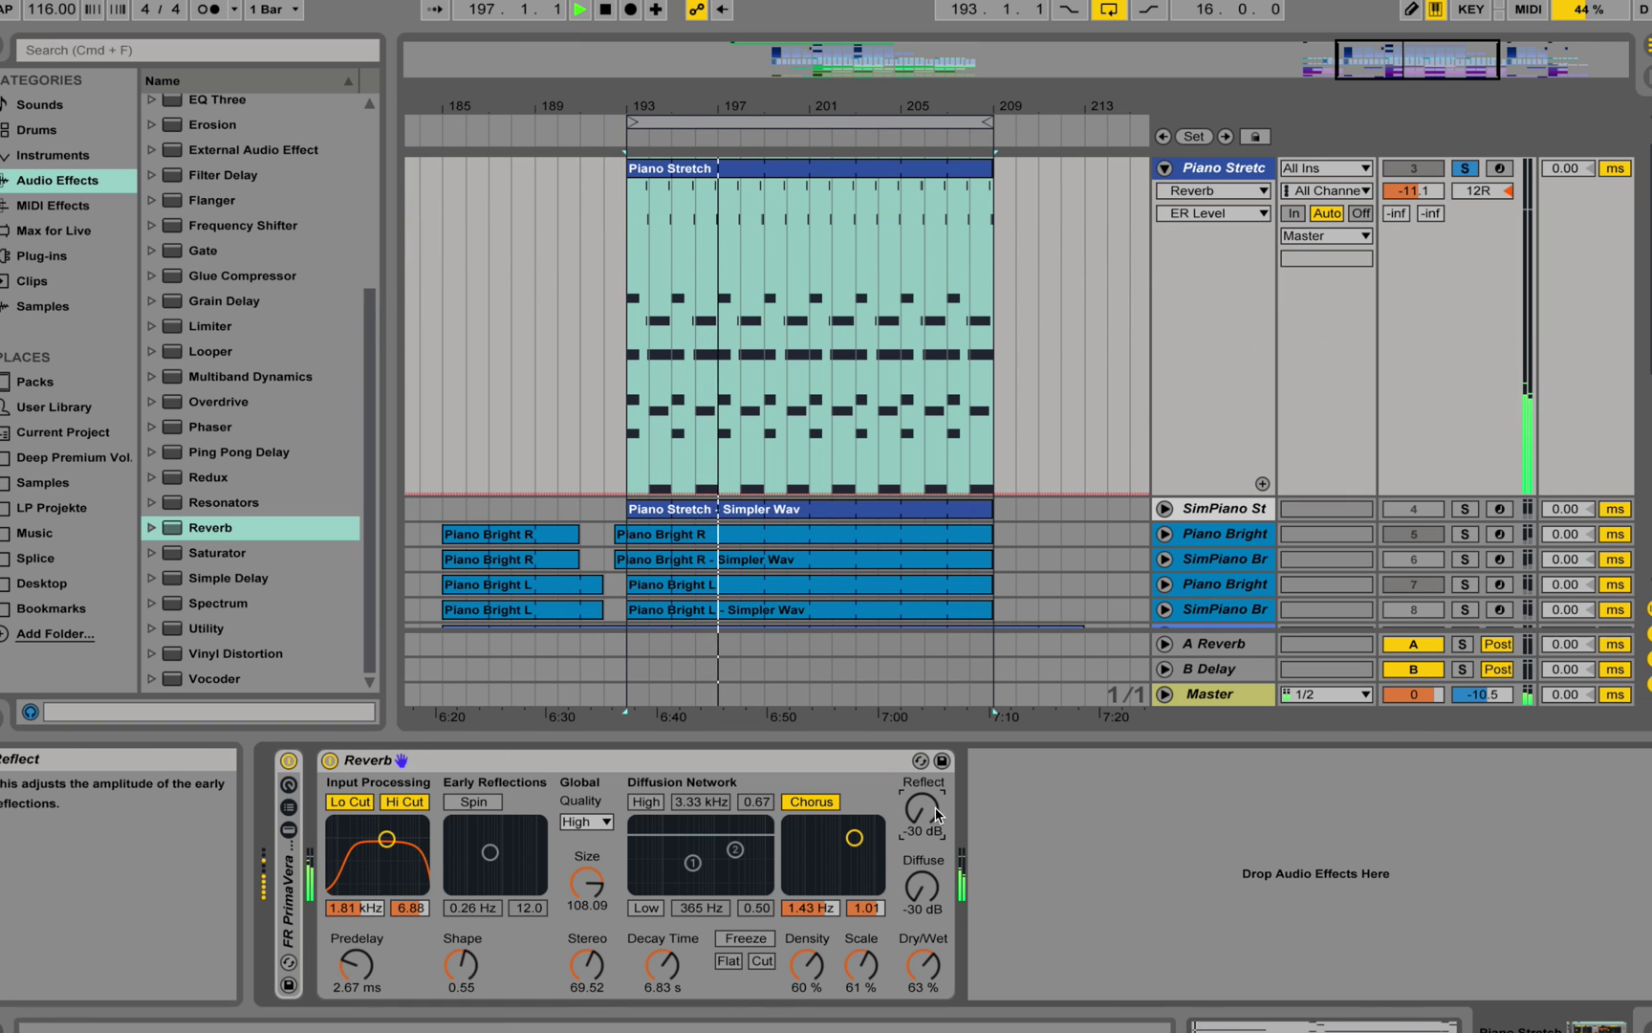
left_click(474, 801)
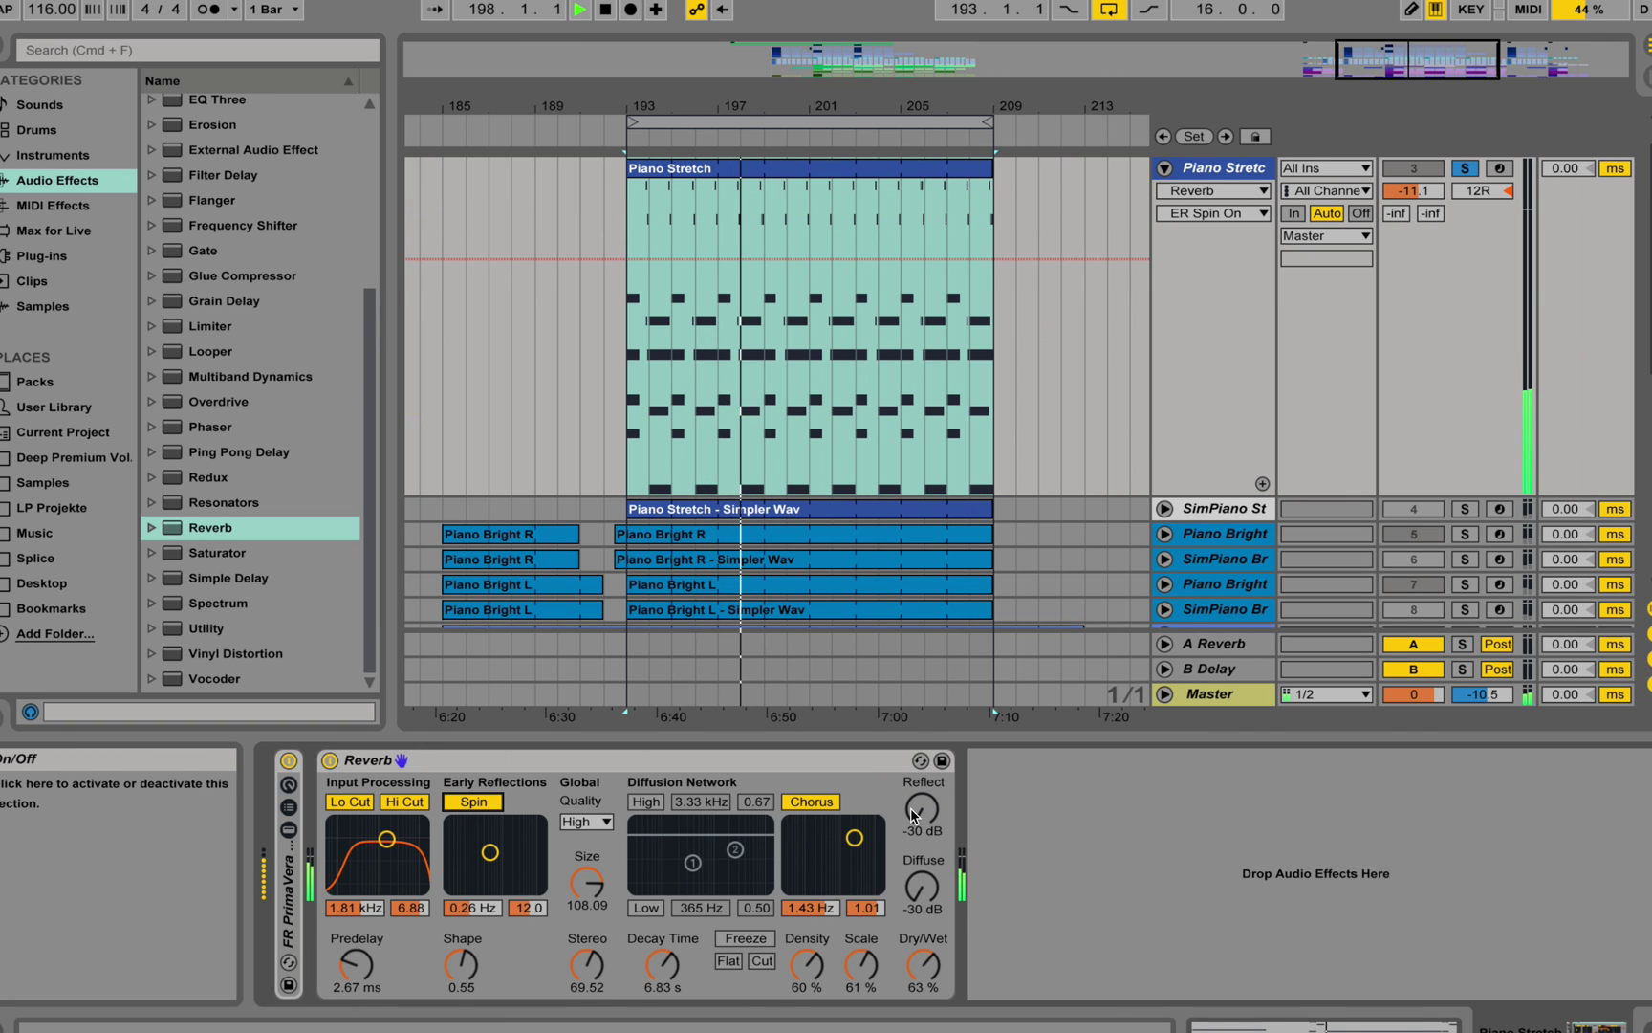
left_click_drag(922, 809, 923, 778)
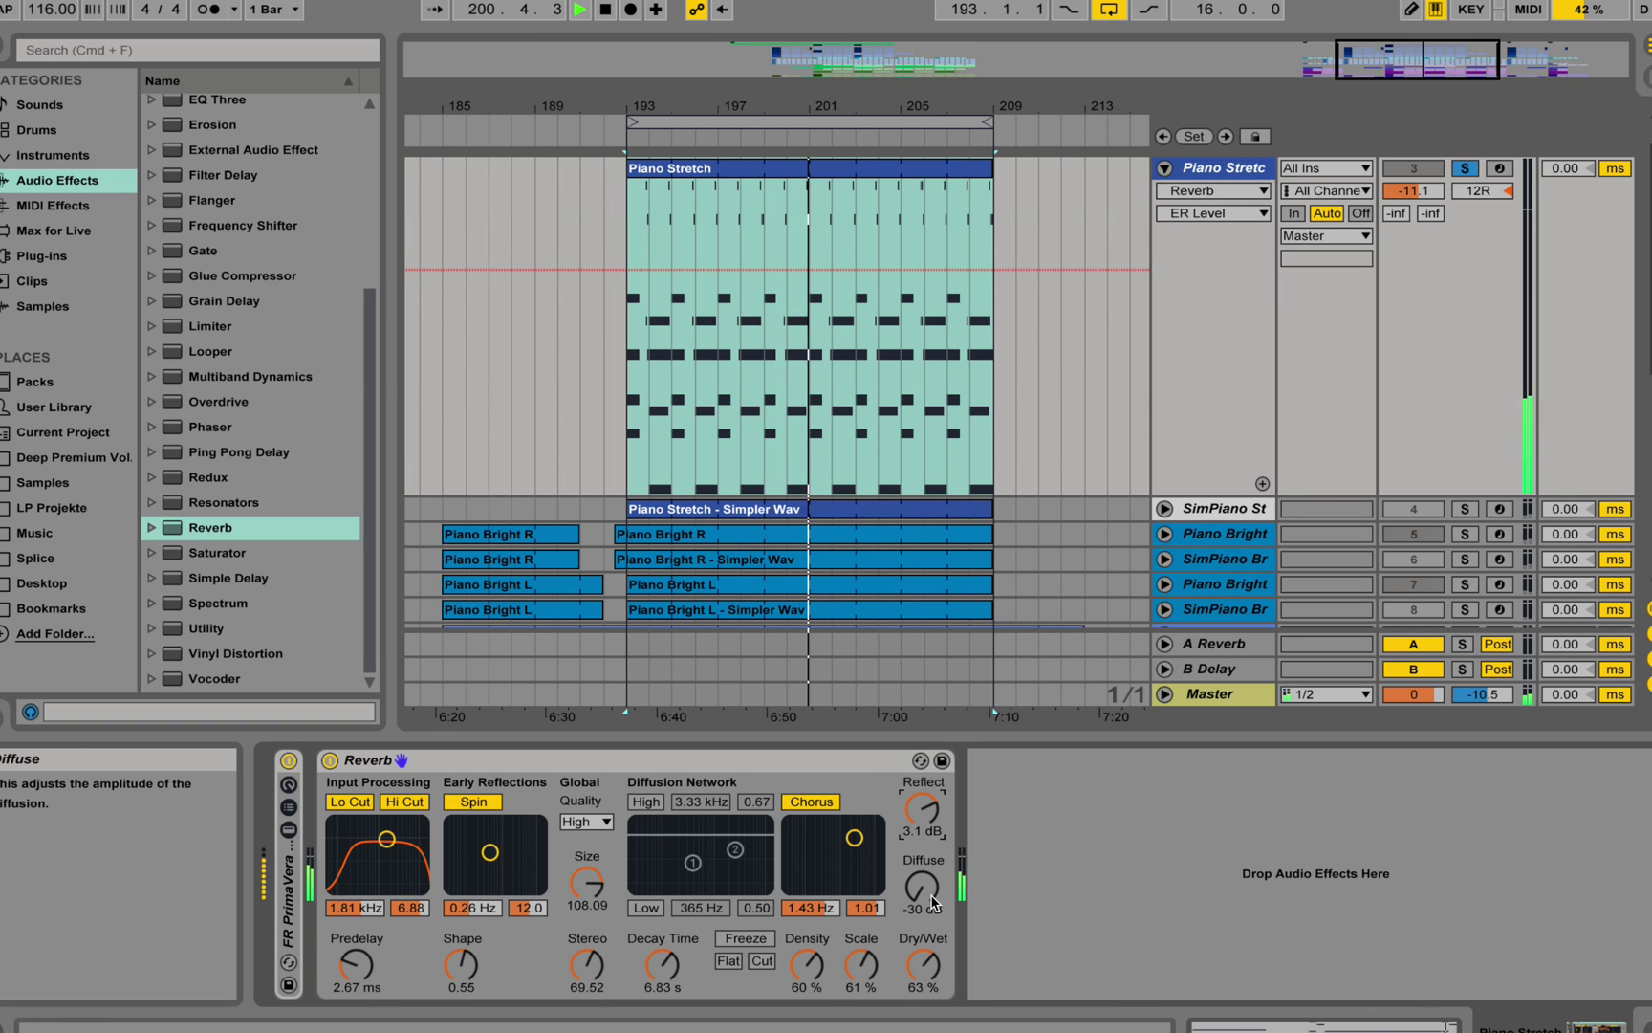
left_click_drag(932, 901, 923, 811)
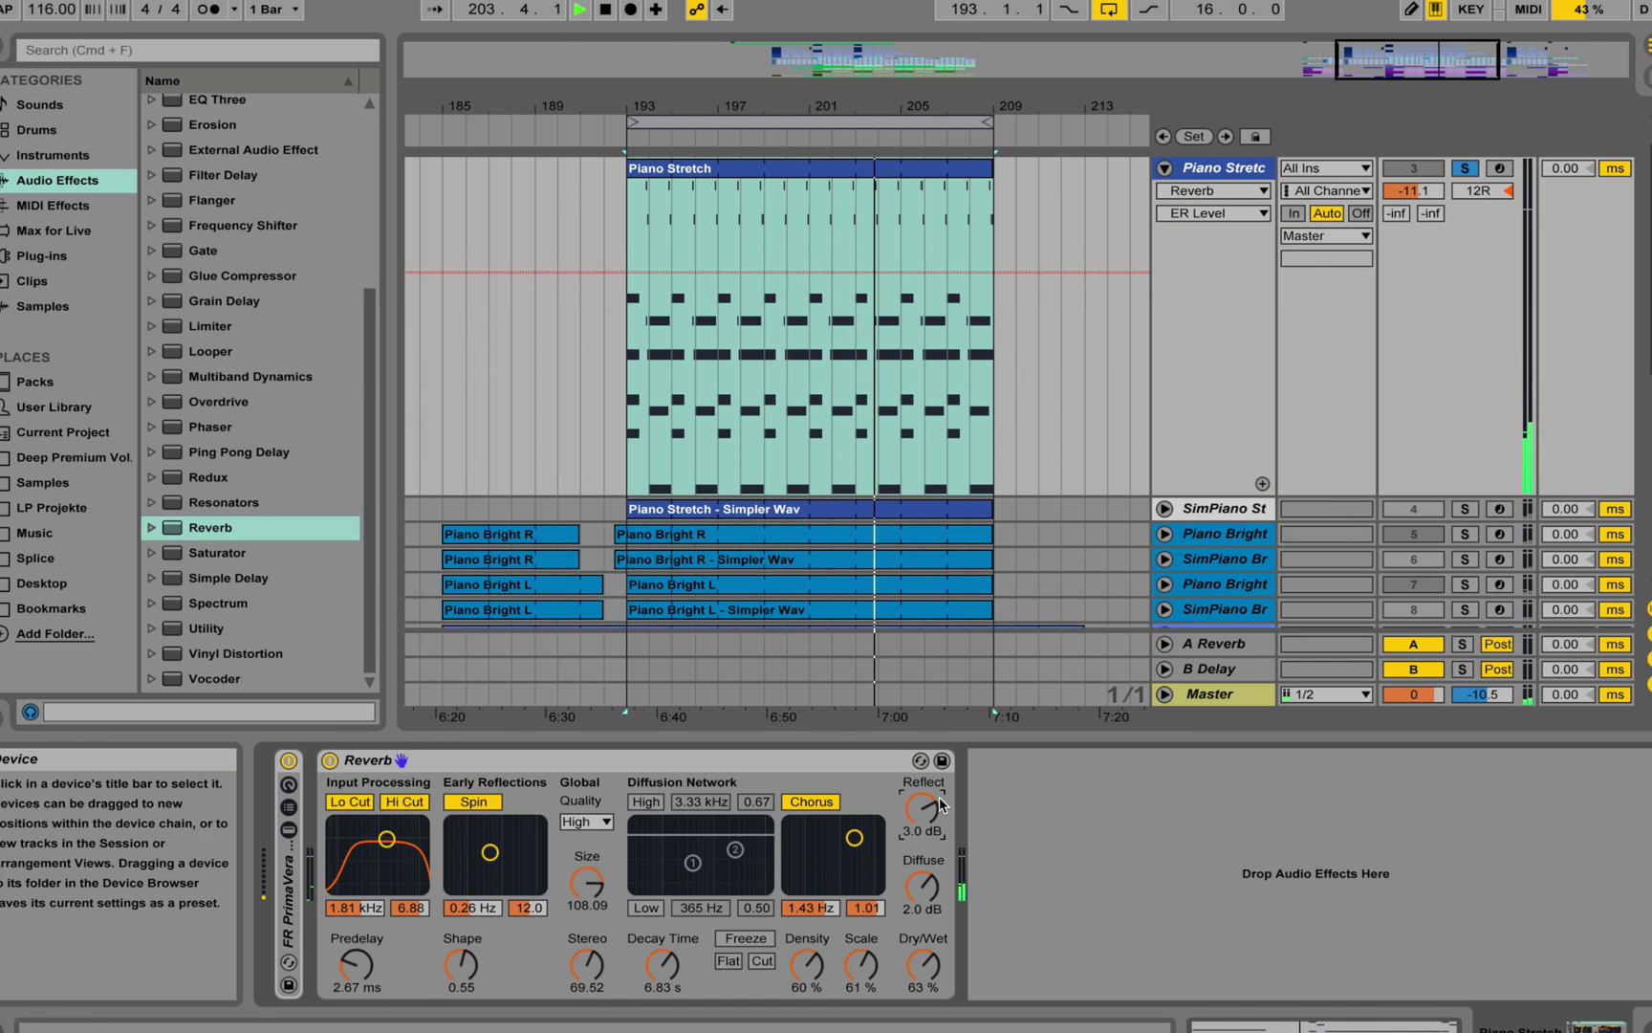
left_click_drag(922, 809, 922, 815)
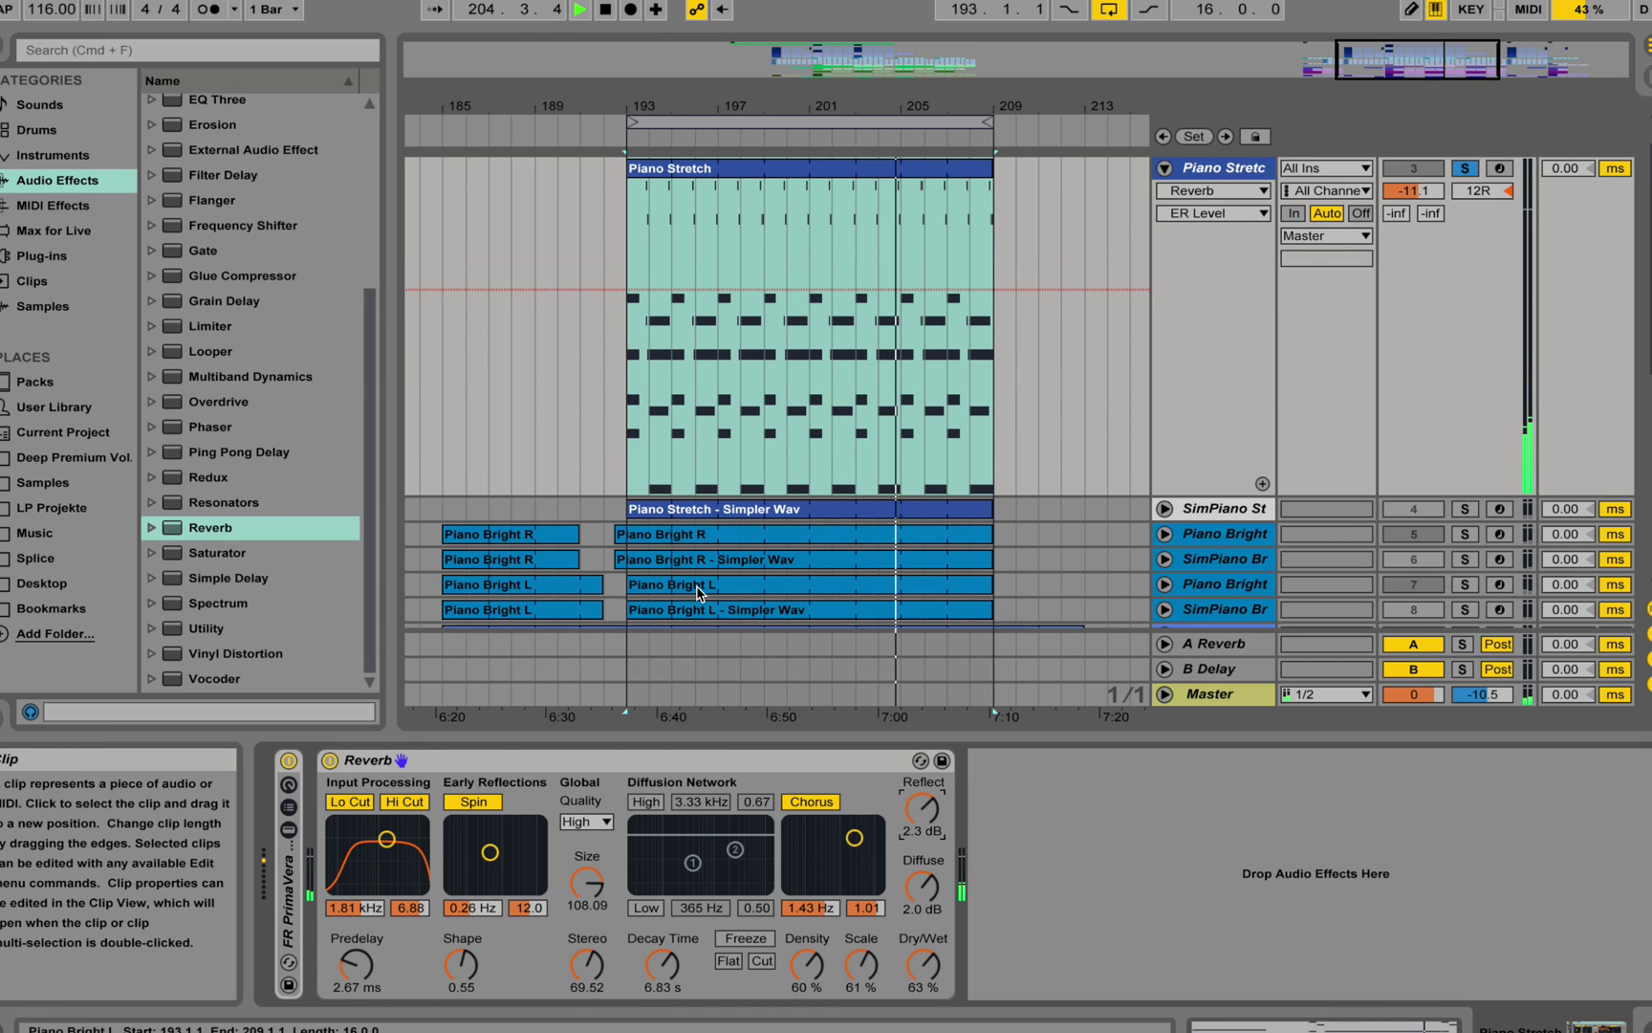
key("space")
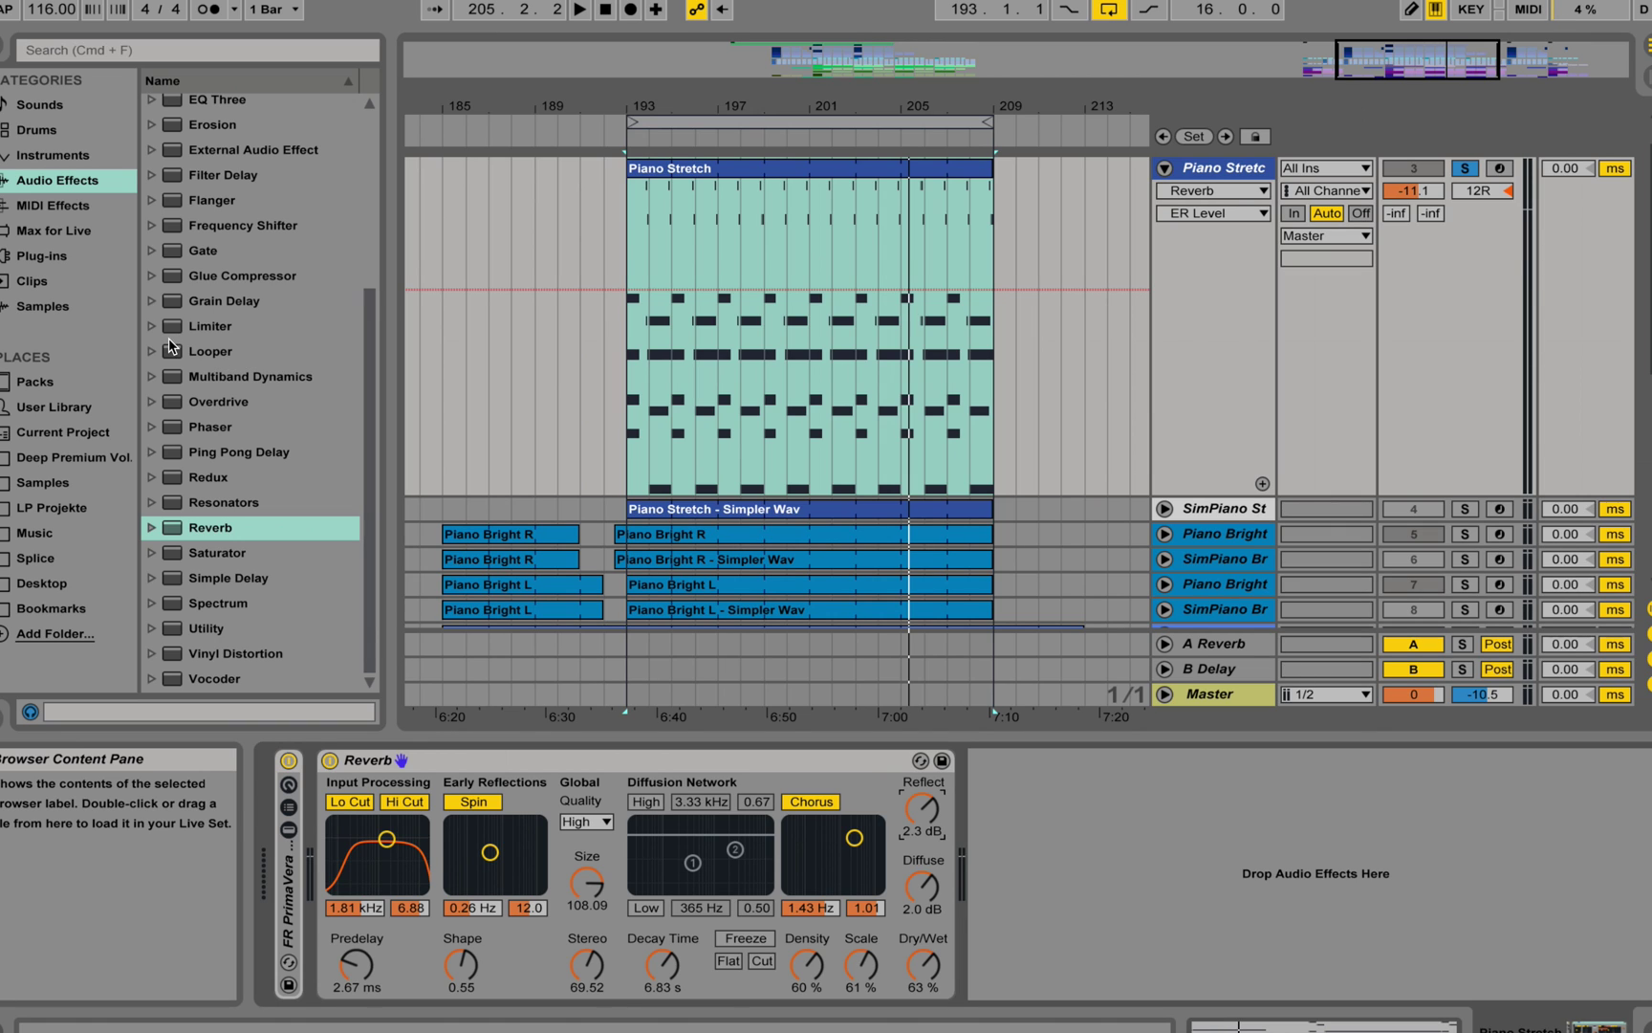
Step: Load a warm hall preset from the User Library Reverb folder and lower its Dry/Wet to about 37%
left_click(48, 415)
left_click(183, 287)
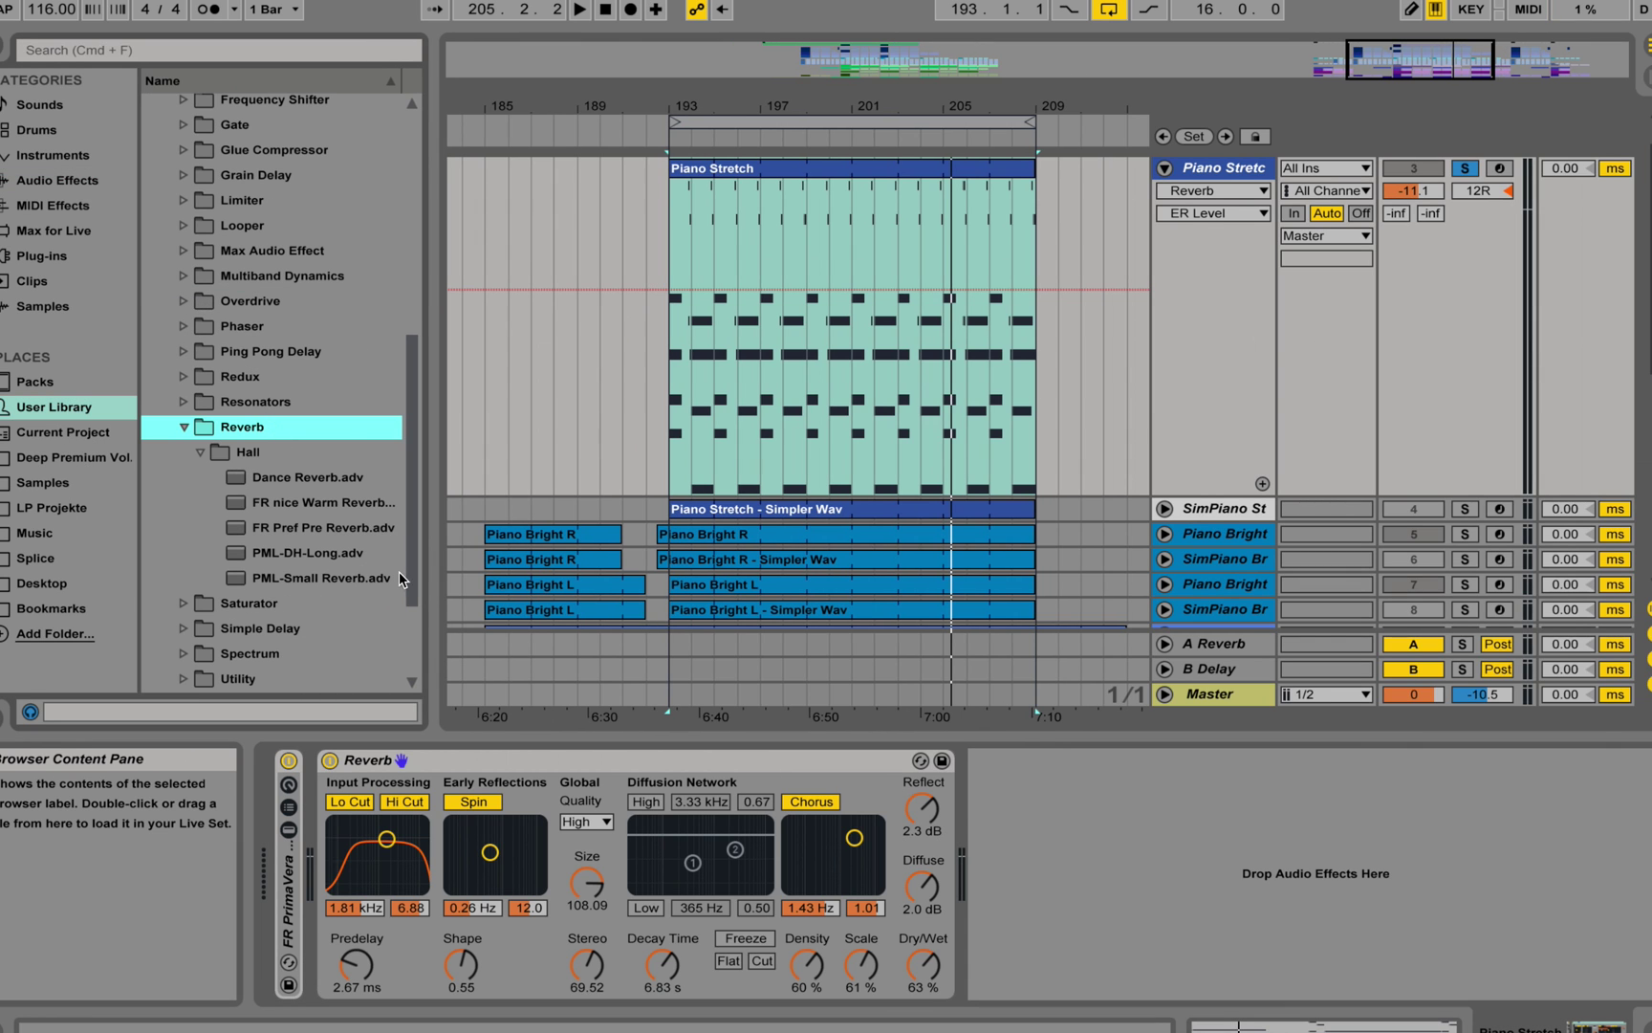
double_click(351, 504)
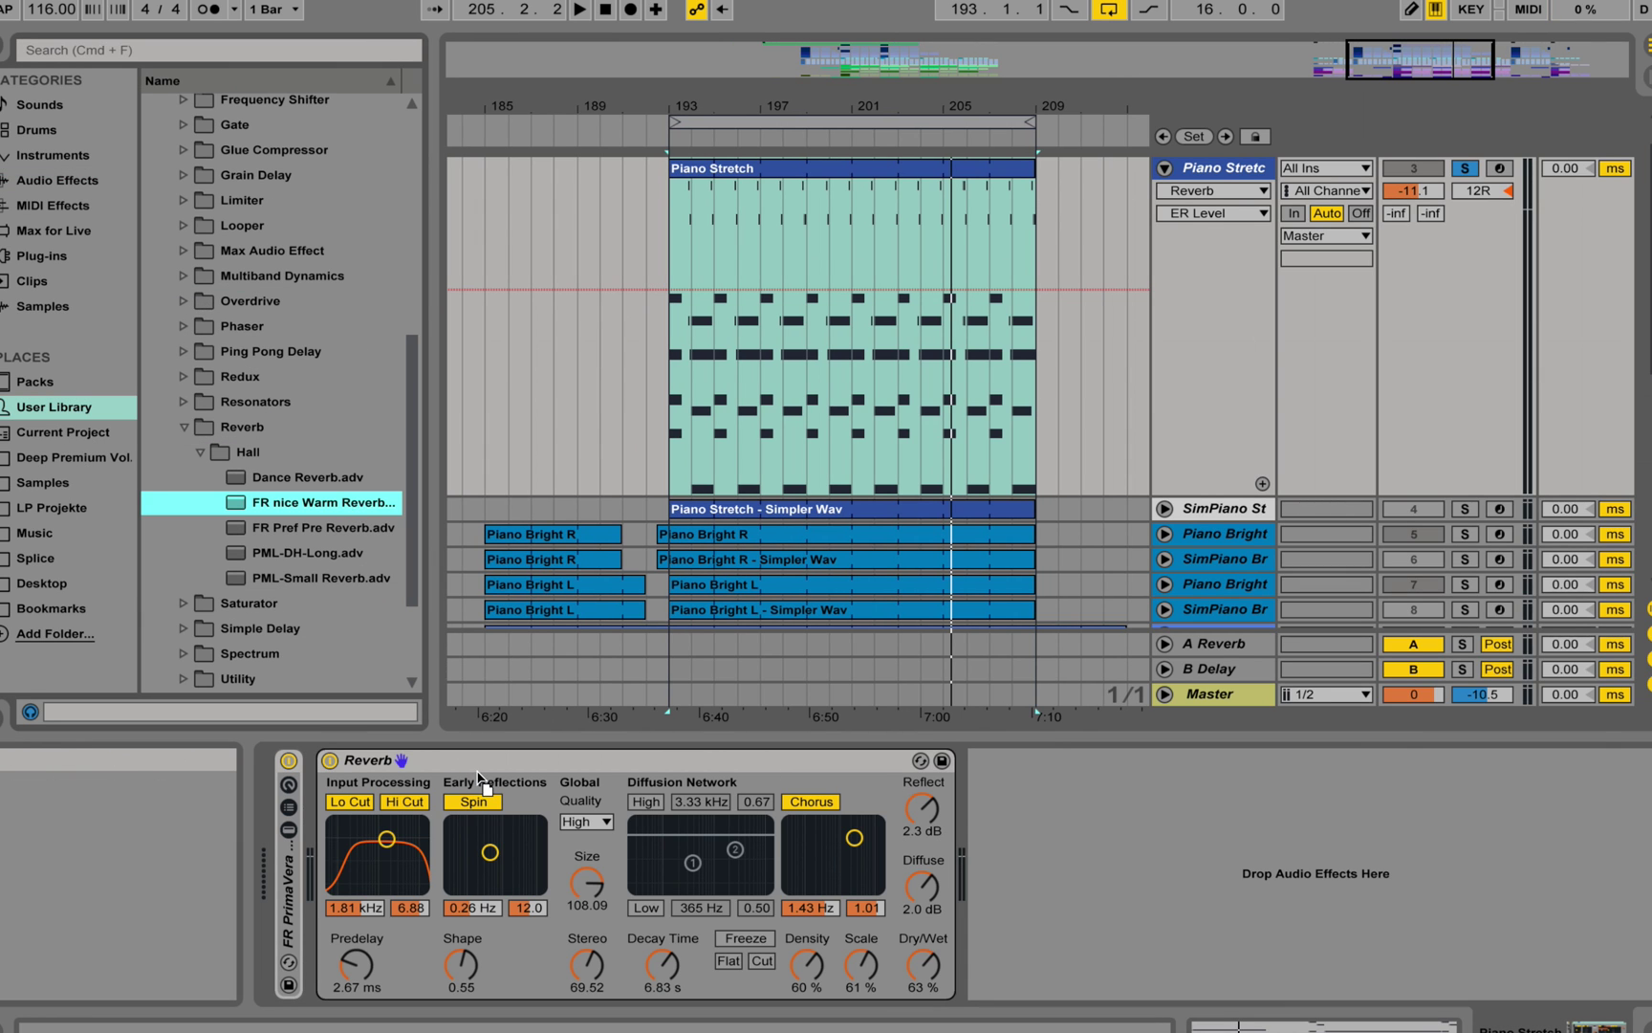
key("space")
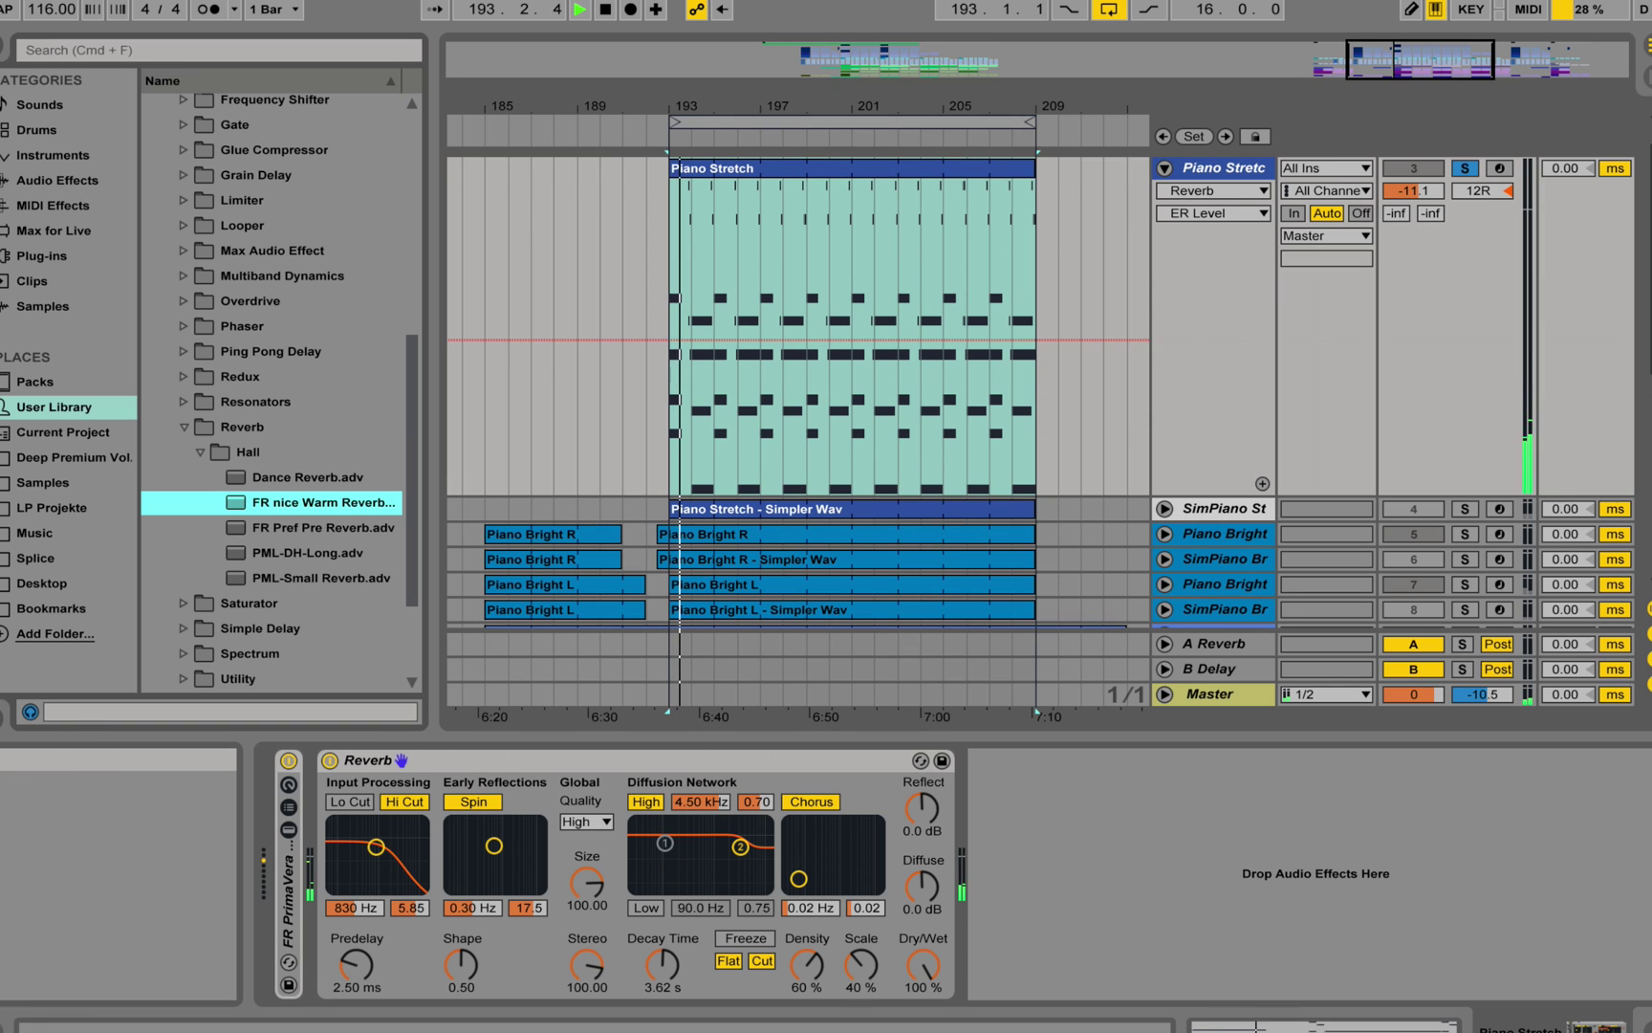
left_click_drag(922, 964, 923, 1021)
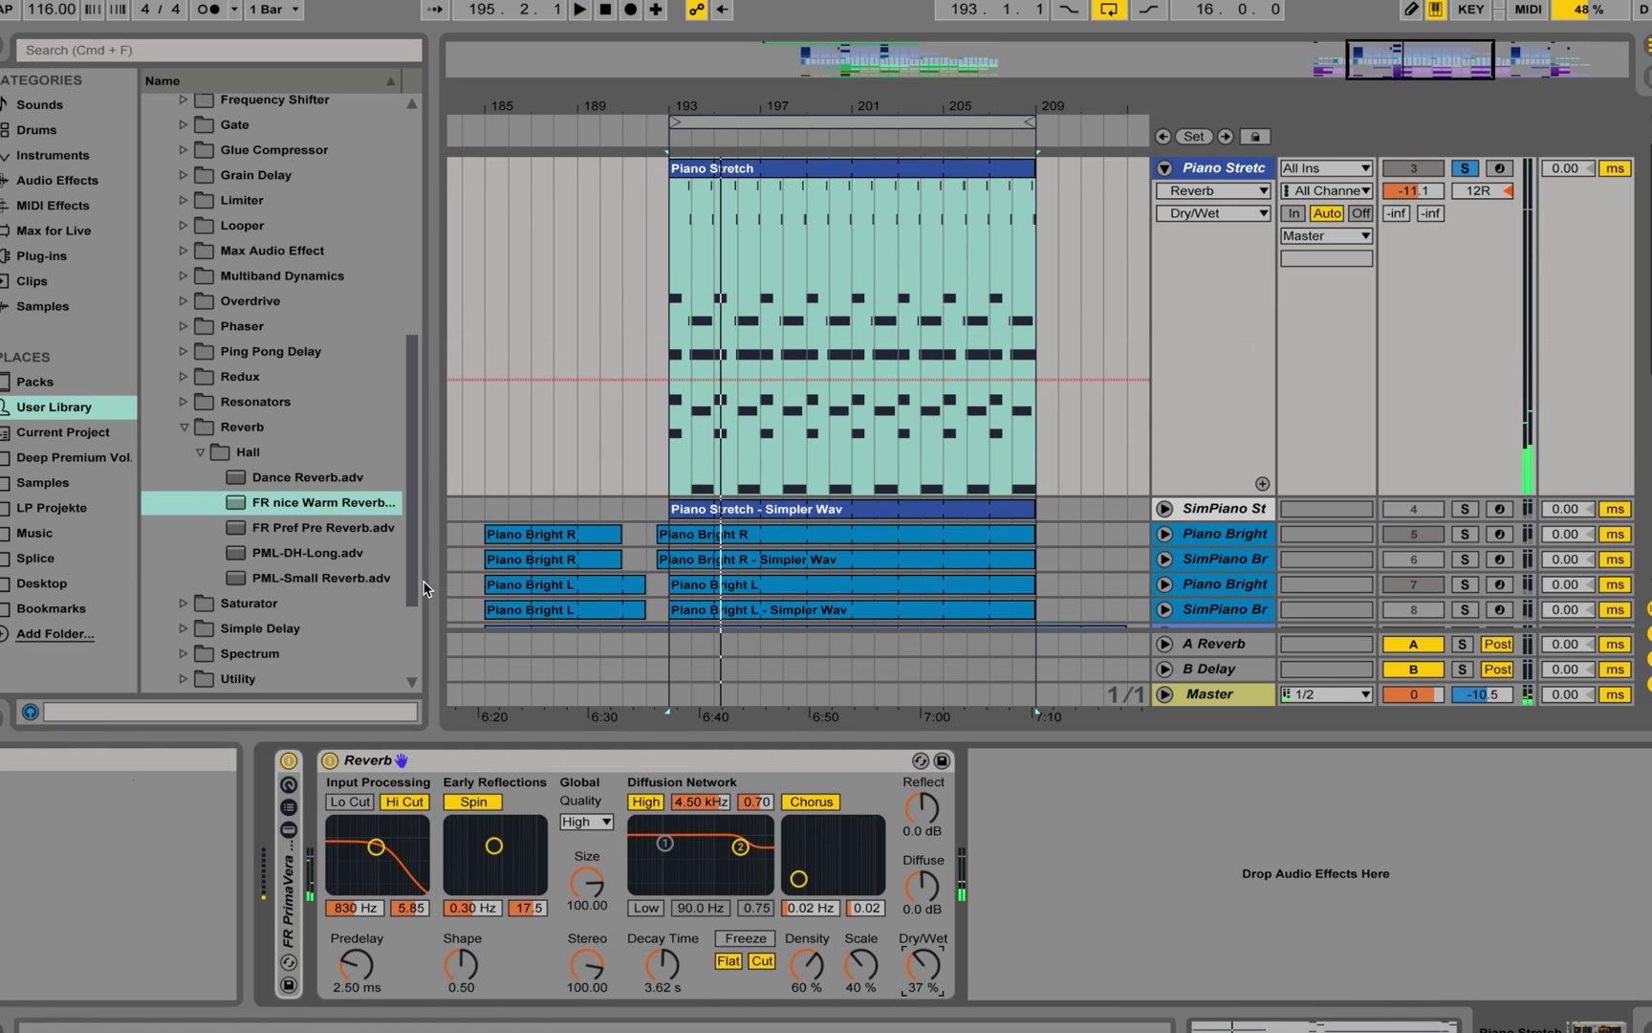
key("space")
Step: Audition the PML-Small Reverb preset, raising its Dry/Wet above 22%
double_click(340, 578)
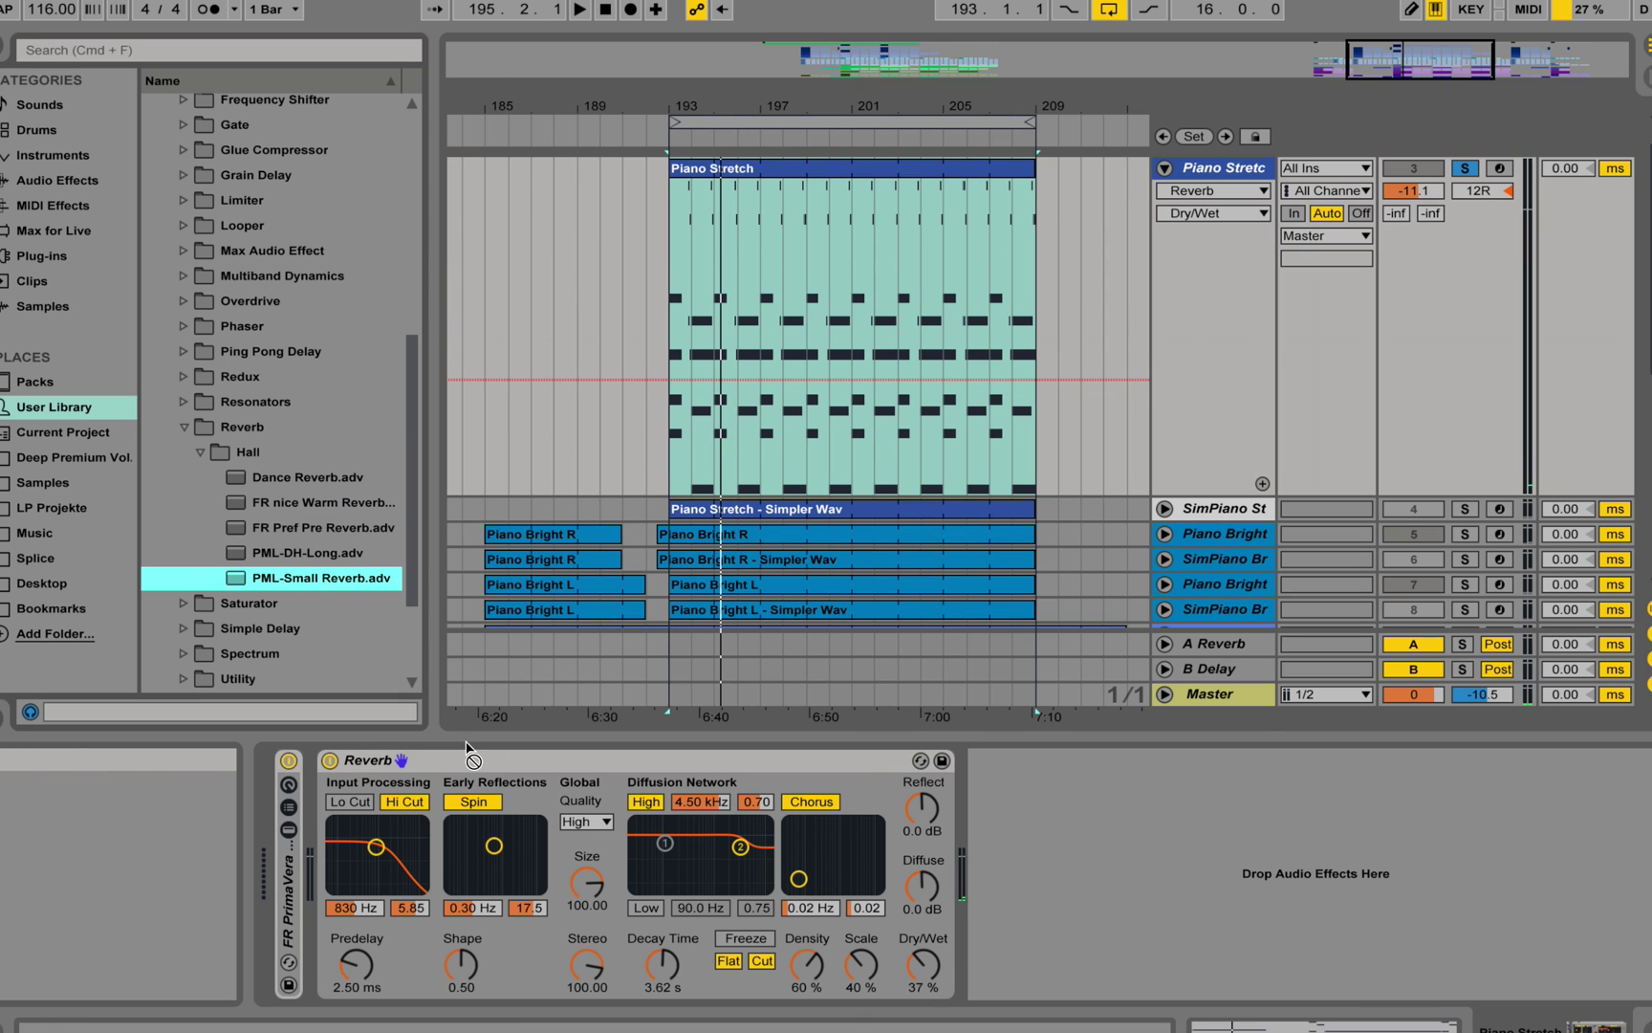
key("space")
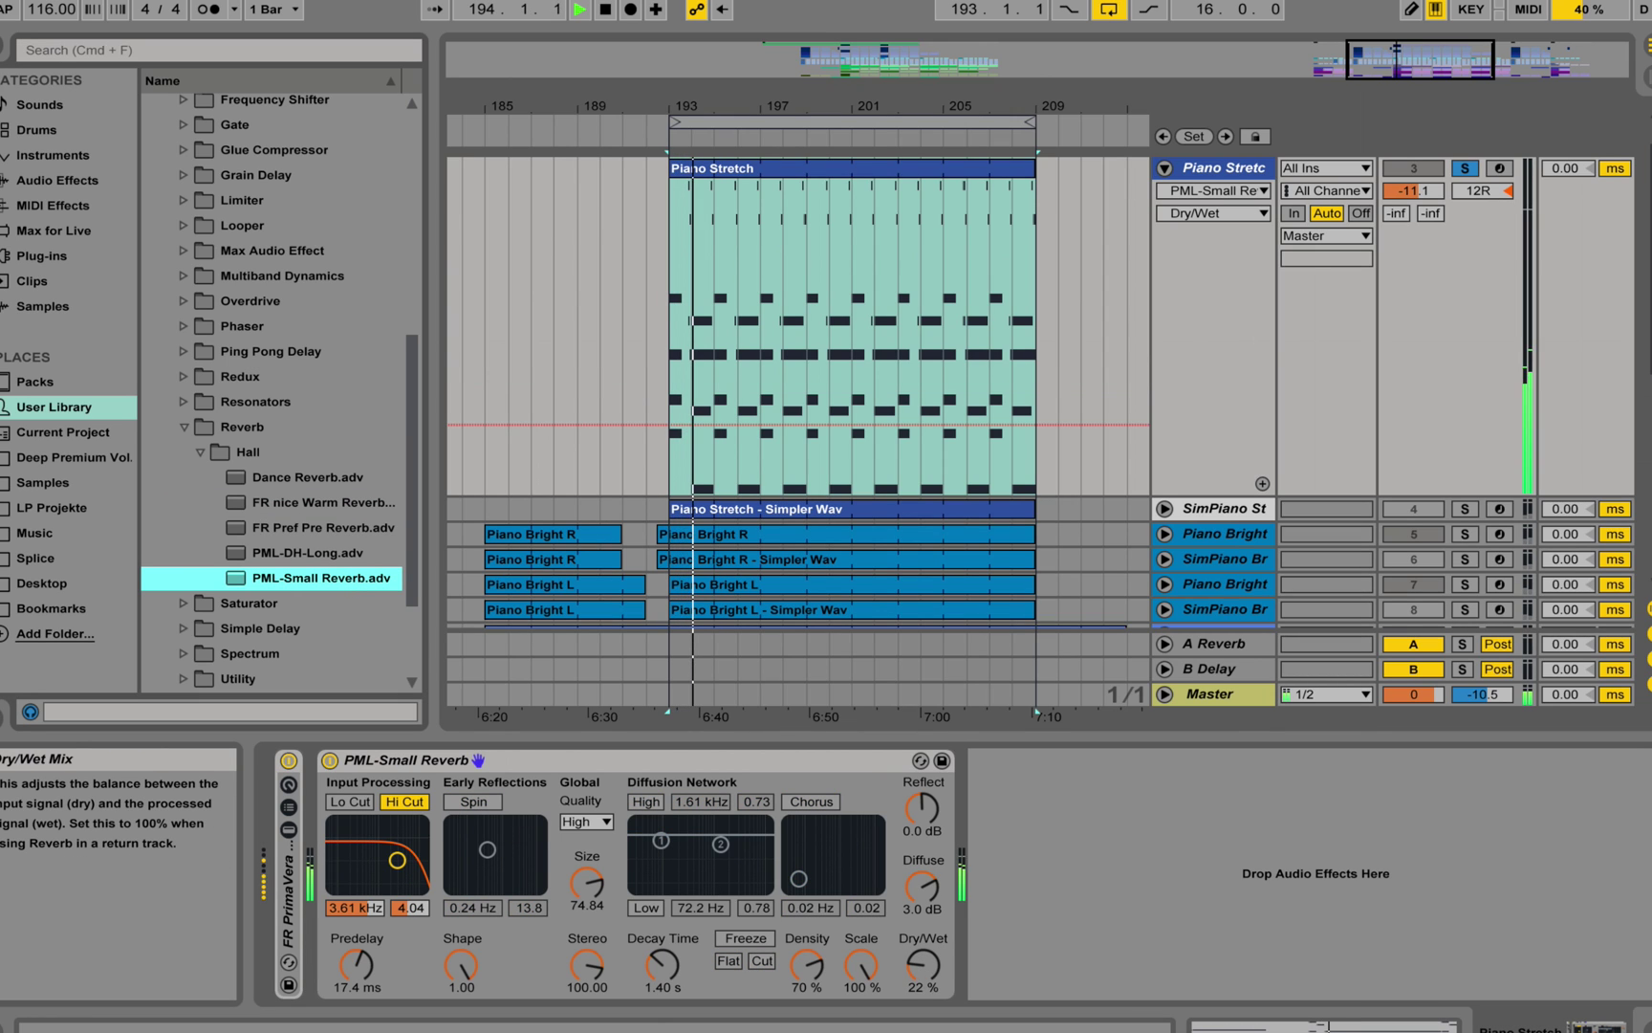
left_click_drag(926, 975, 925, 941)
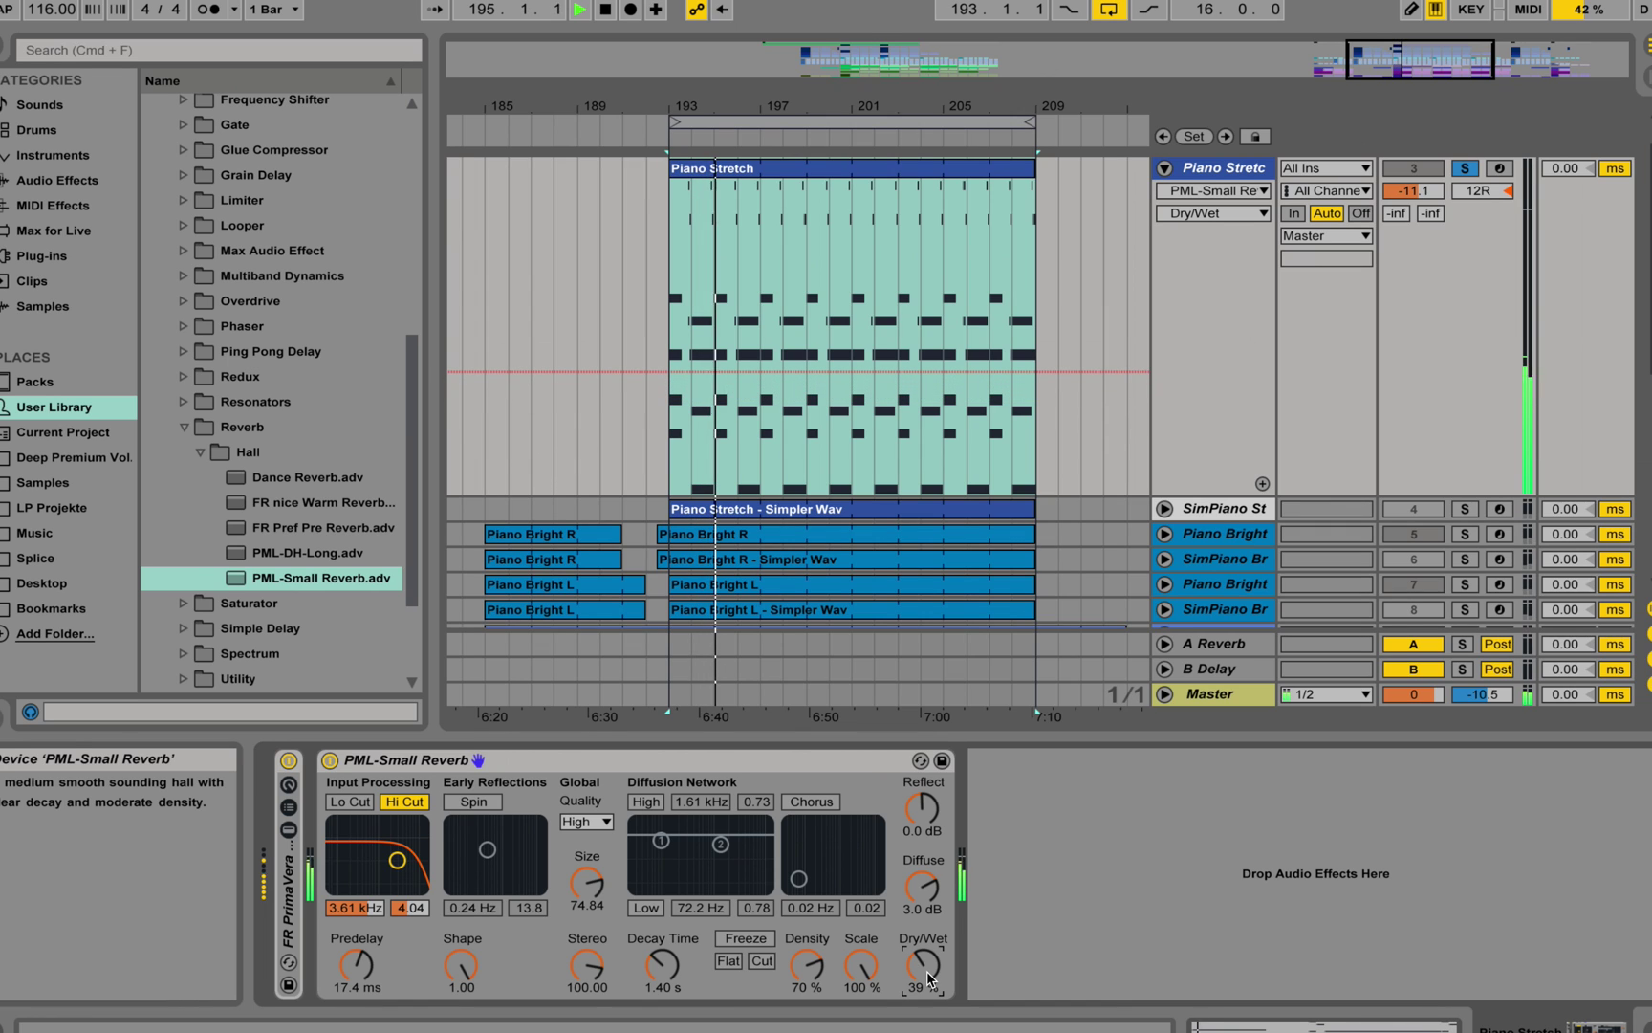
key("space")
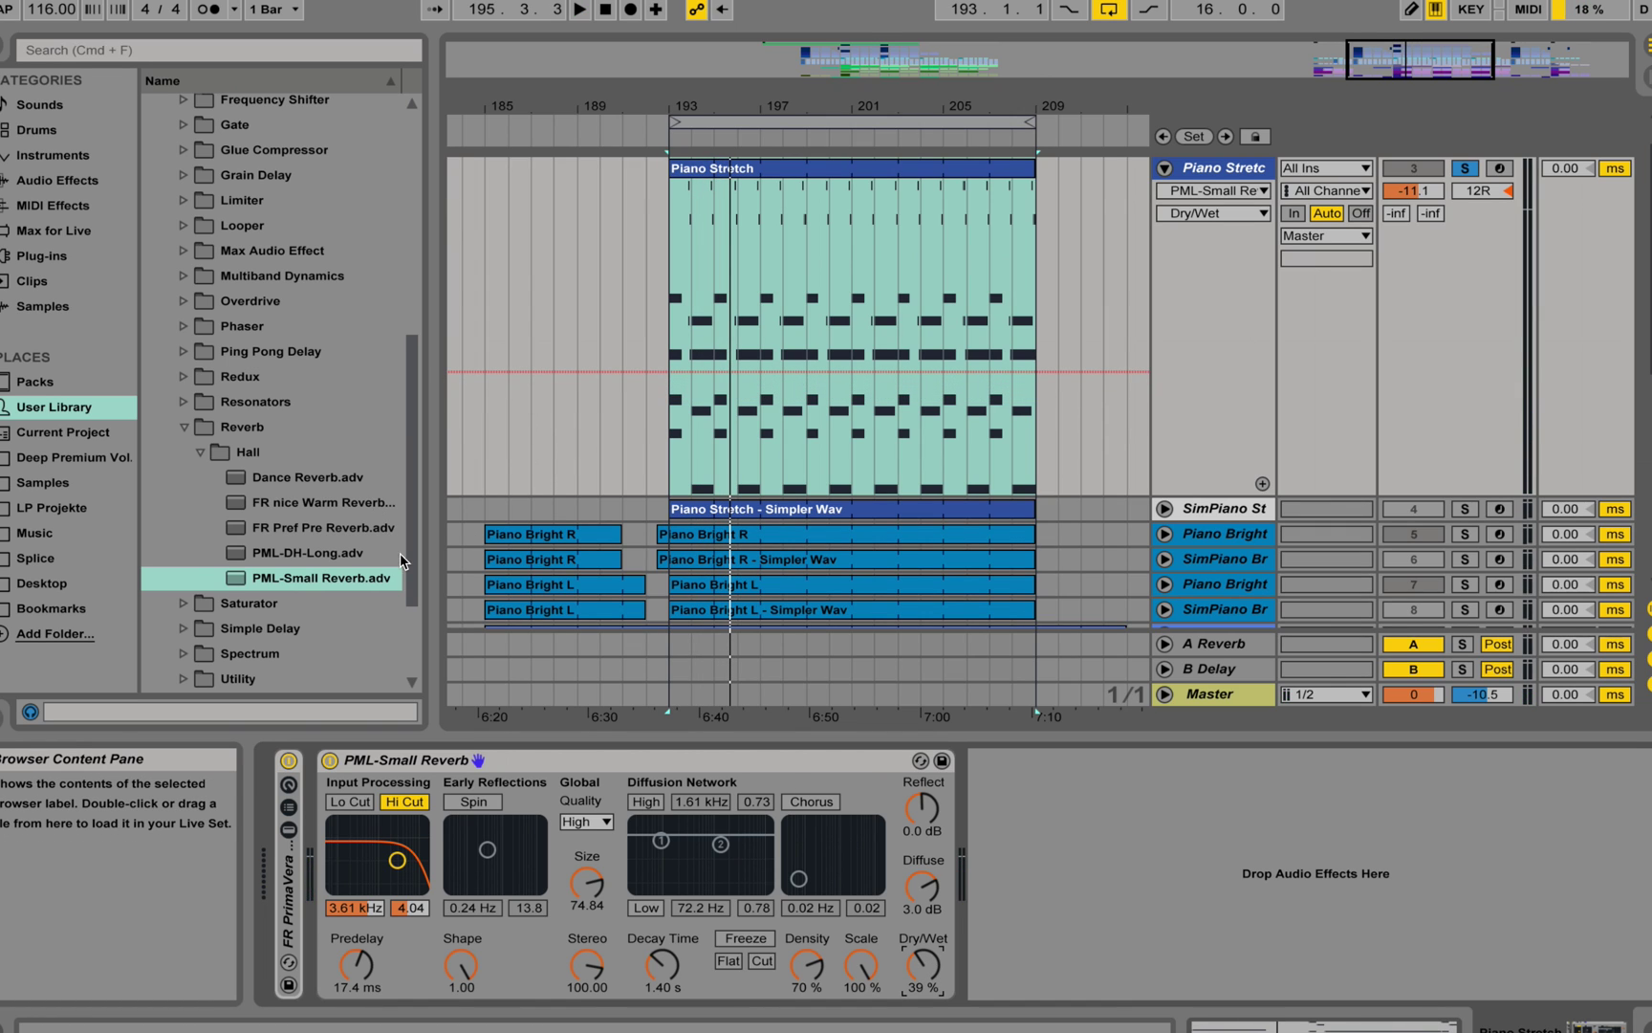
Step: Load the PML-DH-Long preset and shorten its Decay Time to 6.24 s
left_click(350, 551)
double_click(302, 560)
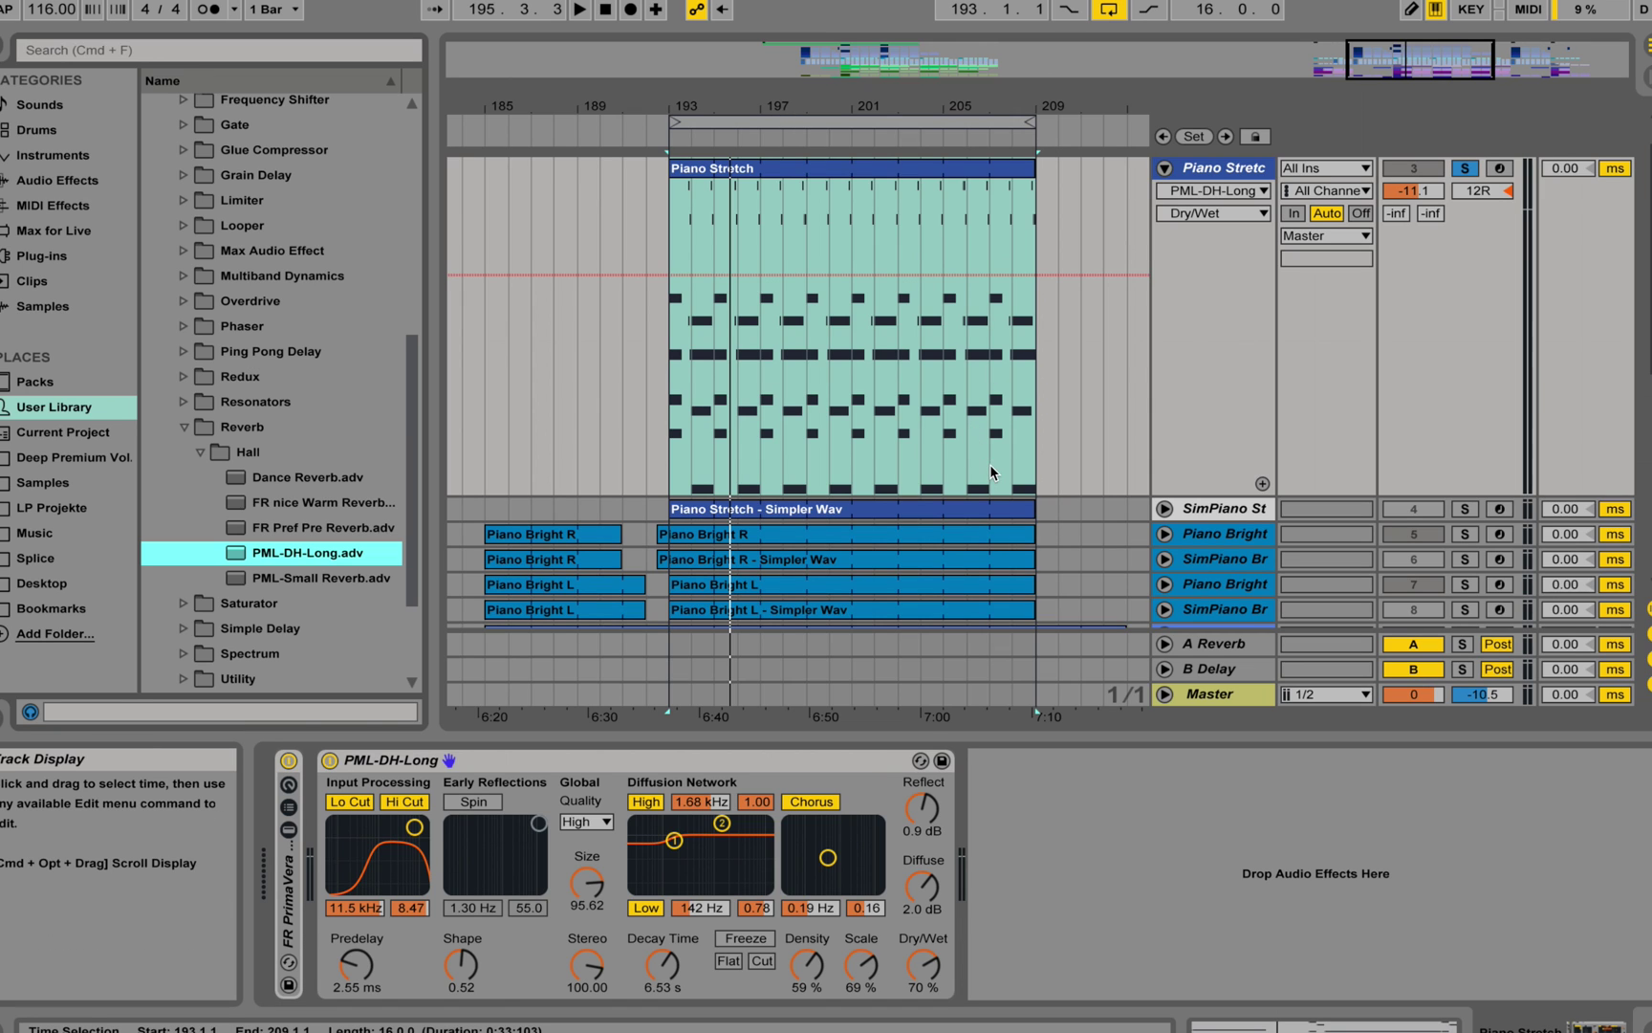
key("space")
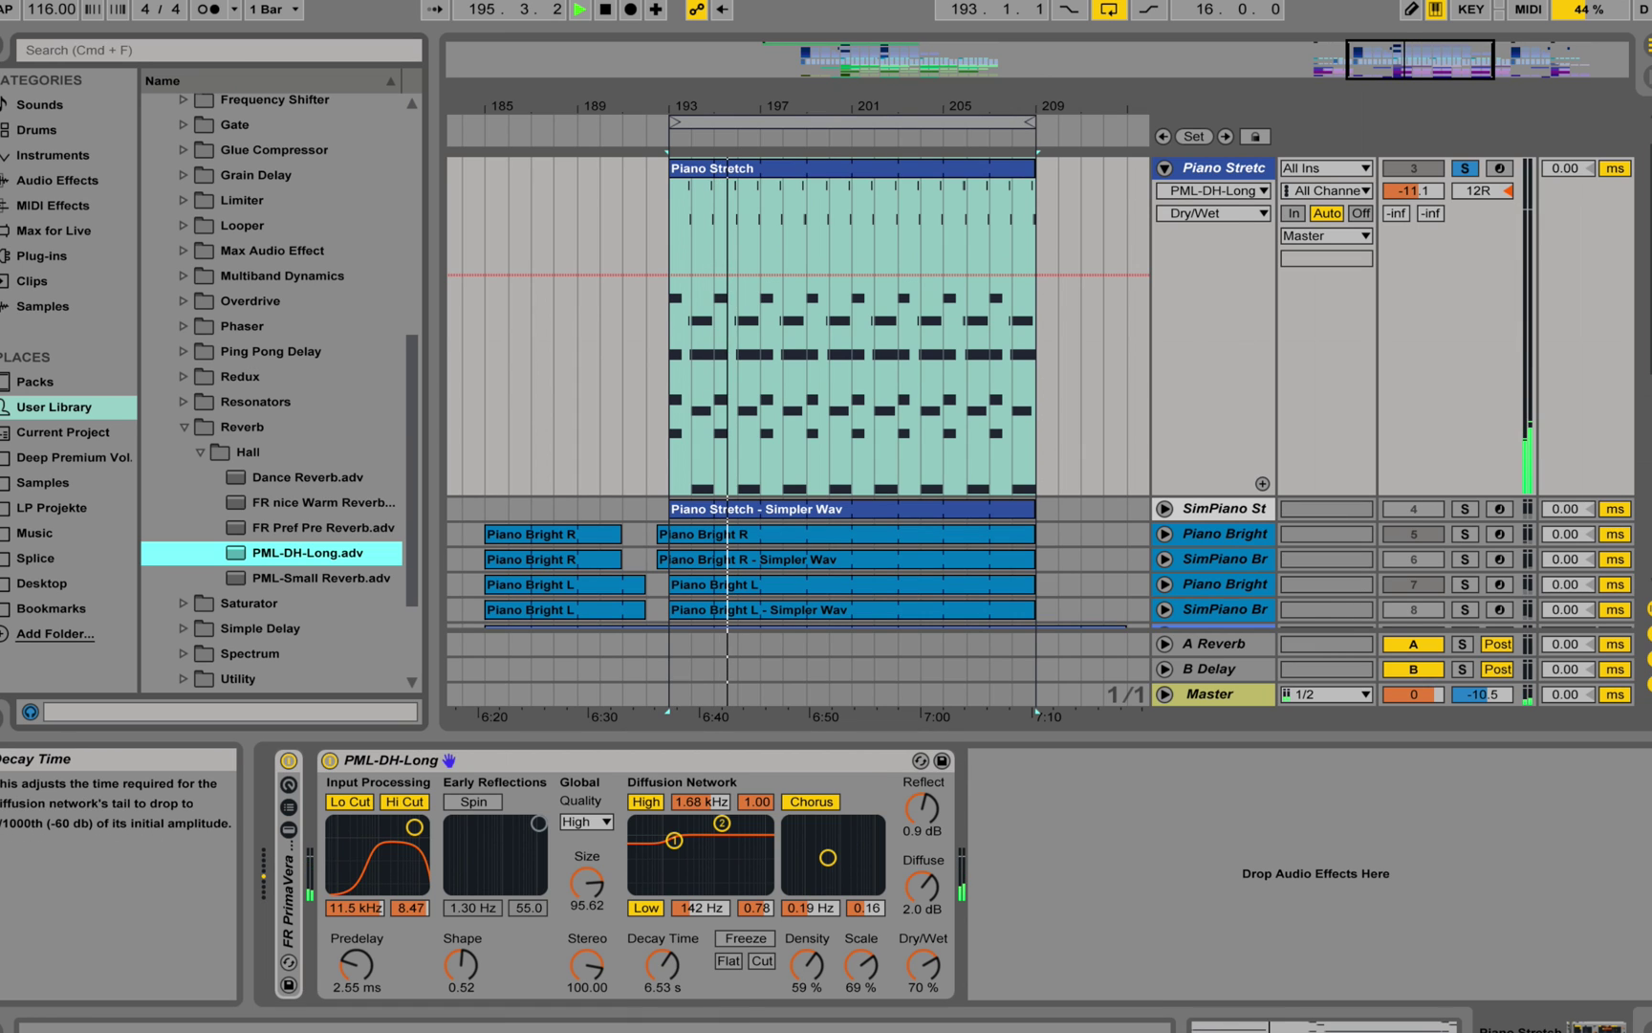
left_click_drag(663, 964, 663, 925)
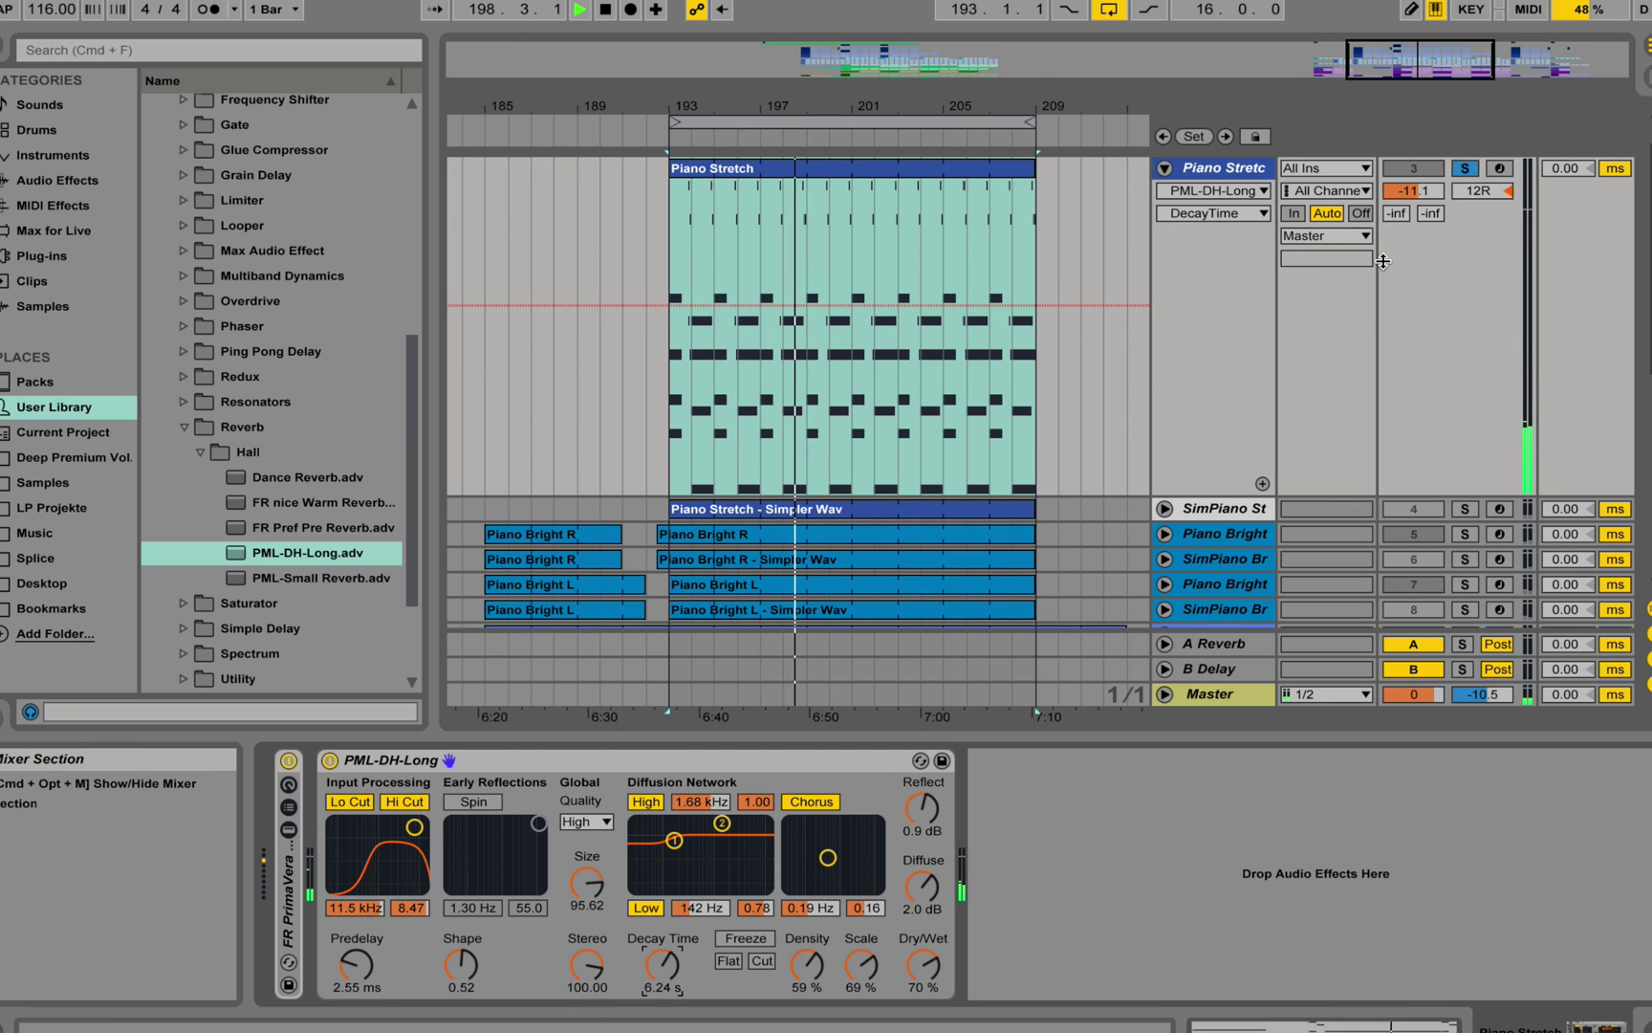
key("space")
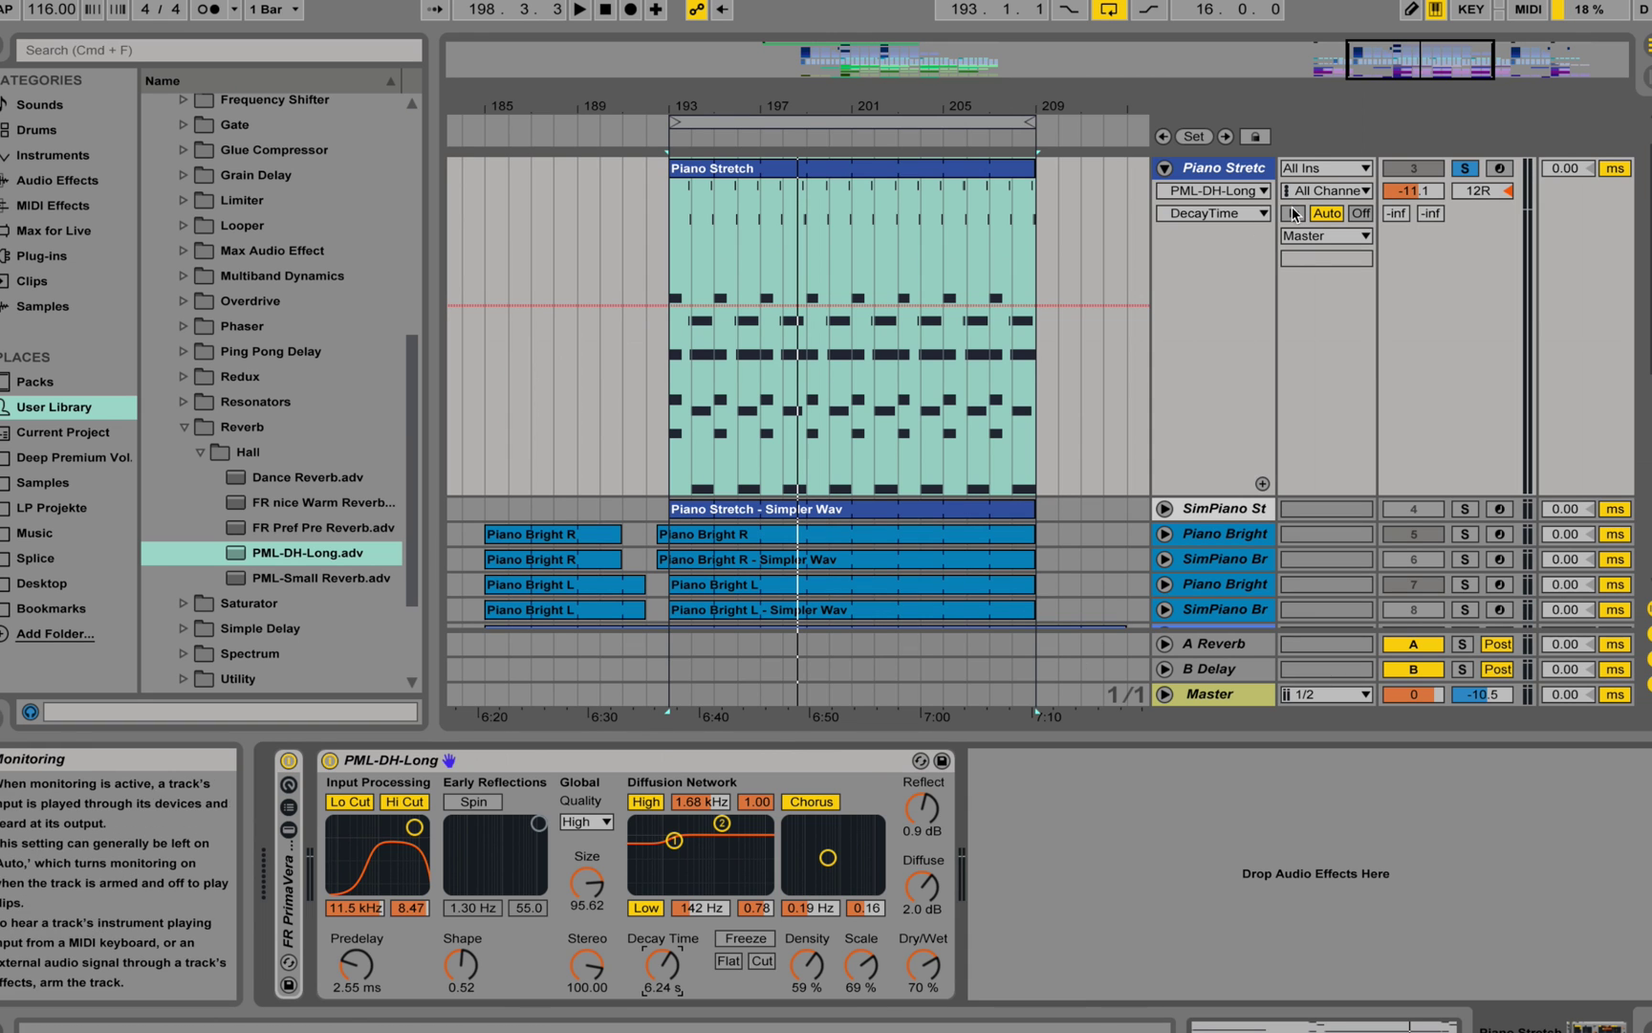
Step: Fold the Piano Stretch track, turn off its Solo, and play the full mix from the loop start
left_click(1175, 175)
left_click(1172, 172)
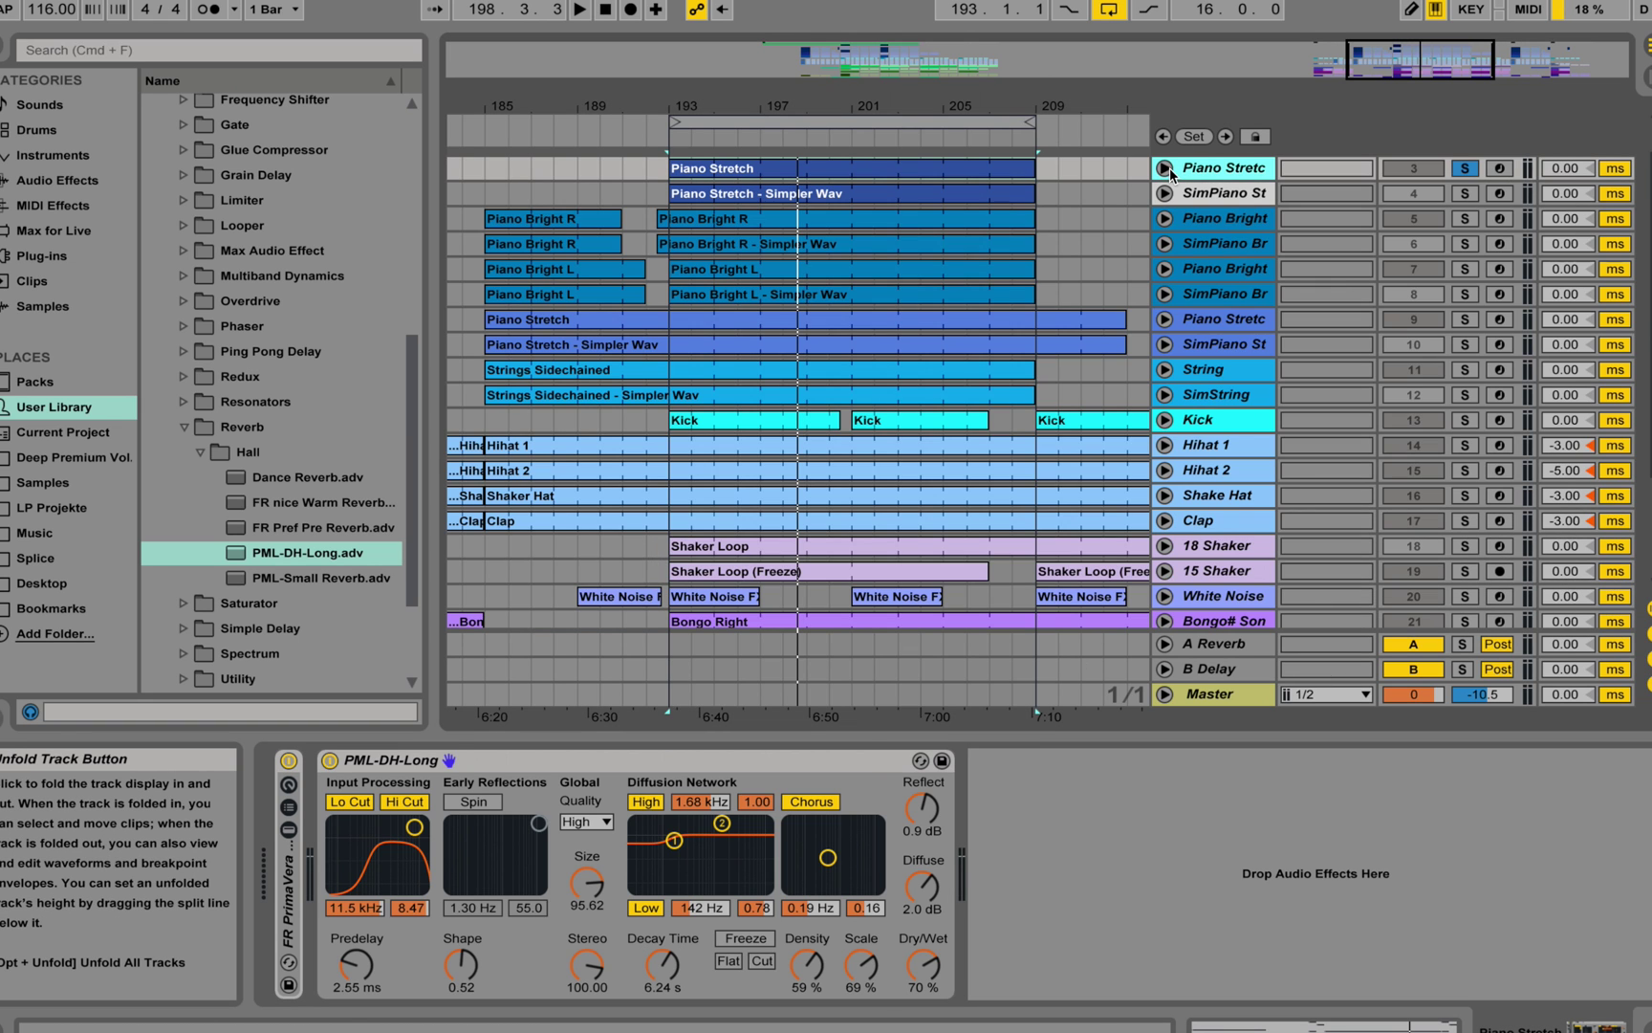
scroll(1182, 278, "up", 2)
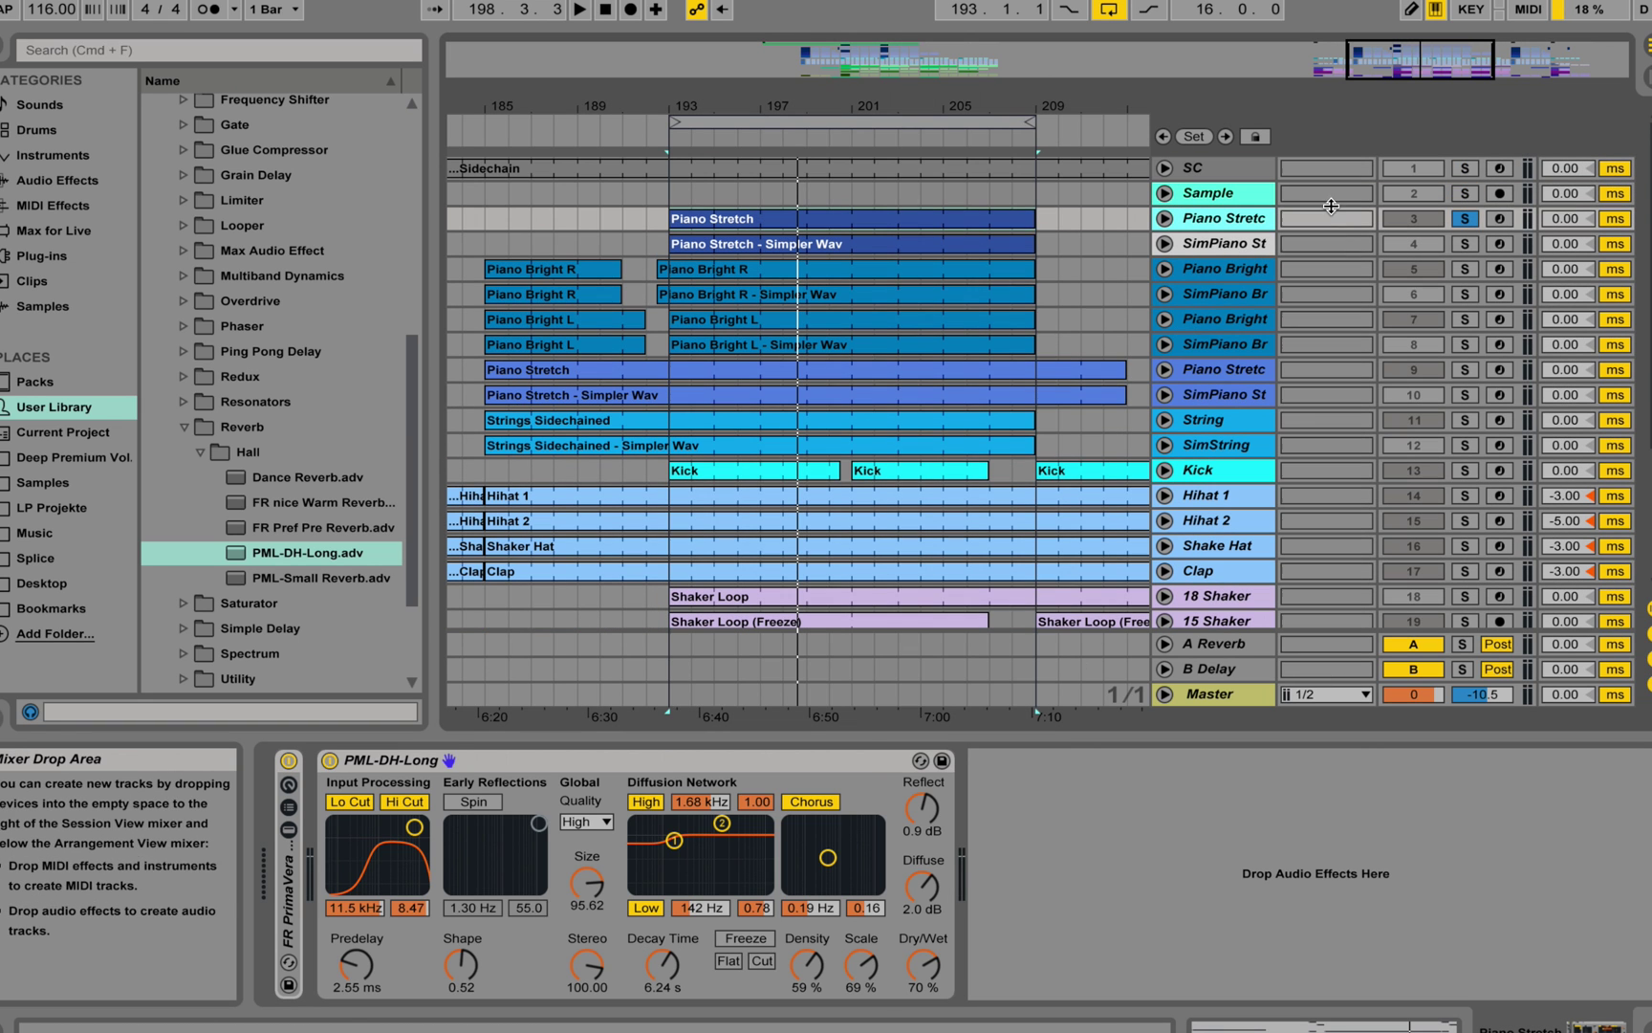
left_click(1465, 222)
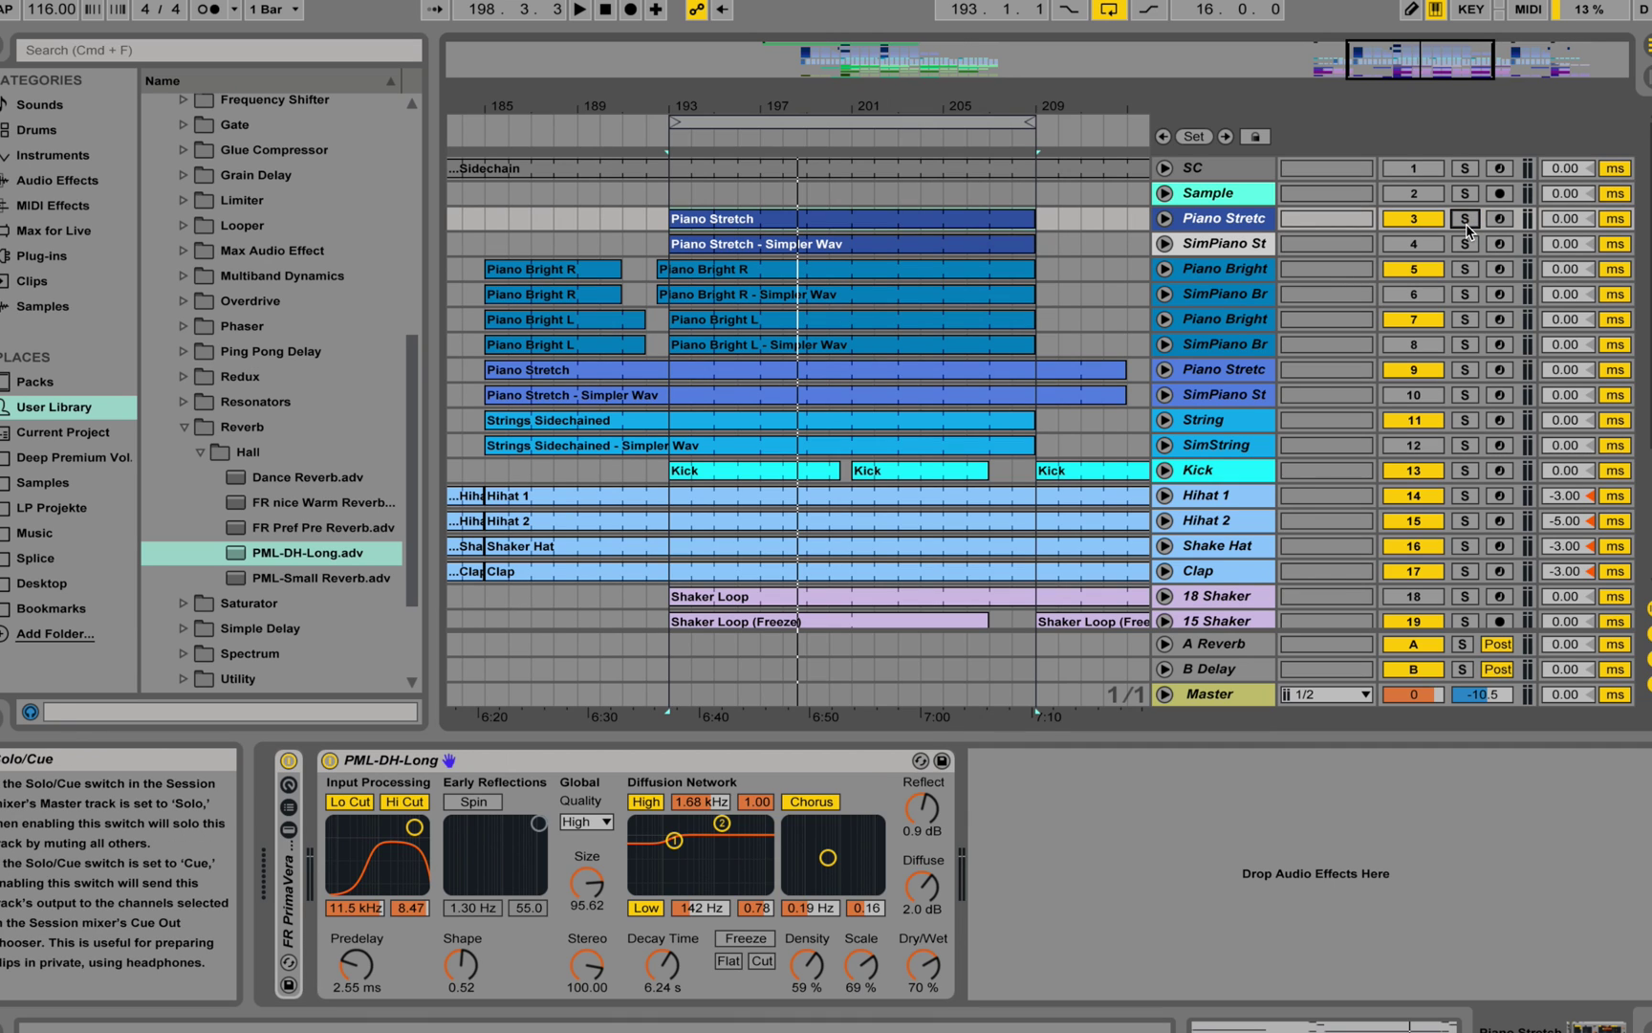
key("space")
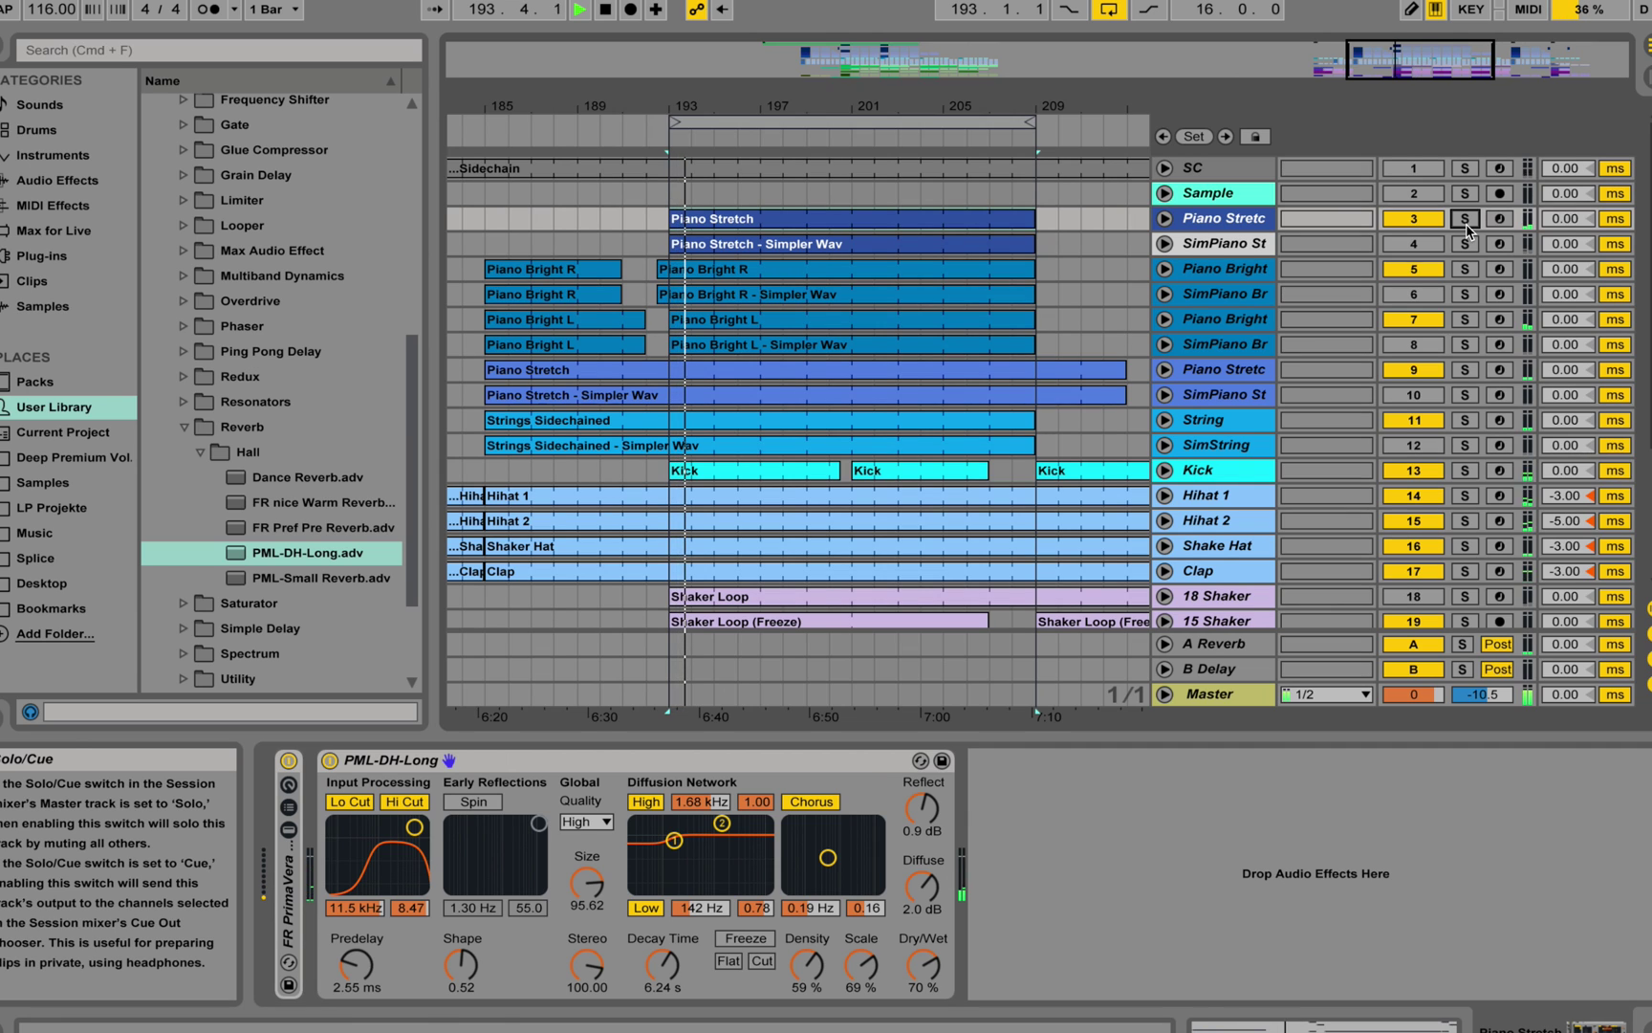